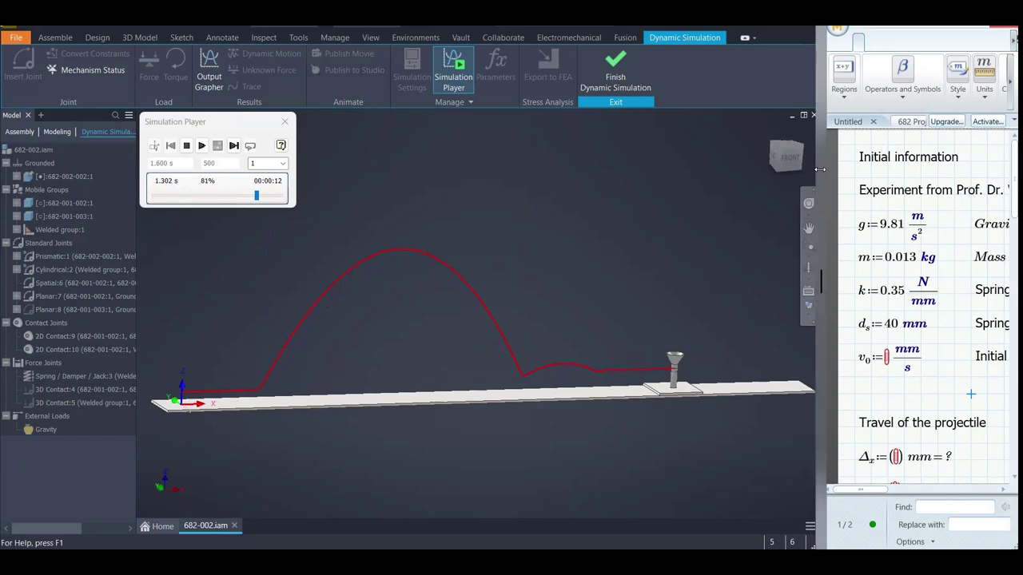
Widen the Mathcad worksheet to review the projectile experiment's initial information, then restore the larger modelling view
left_click_drag(820, 169, 708, 169)
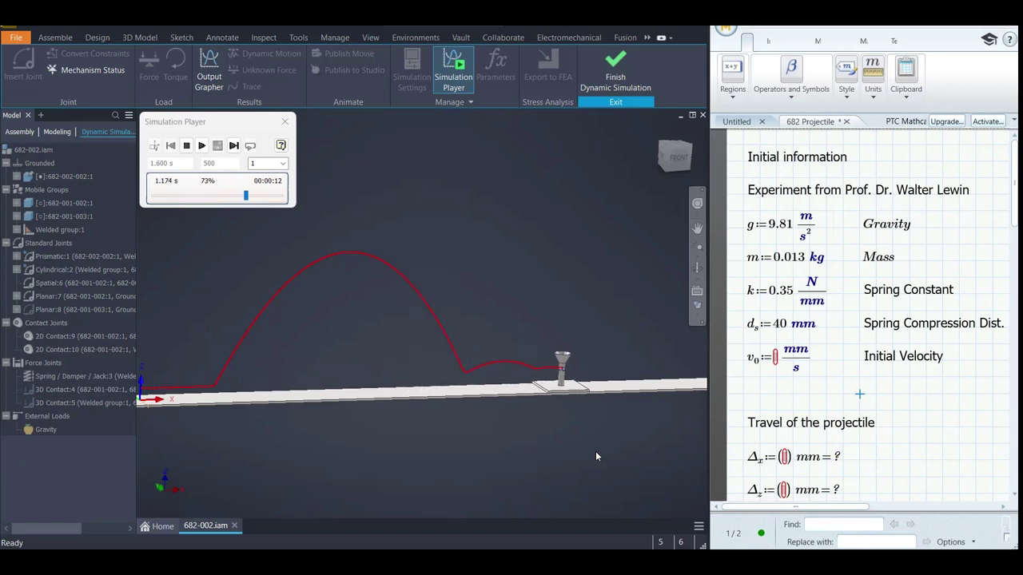
left_click(909, 395)
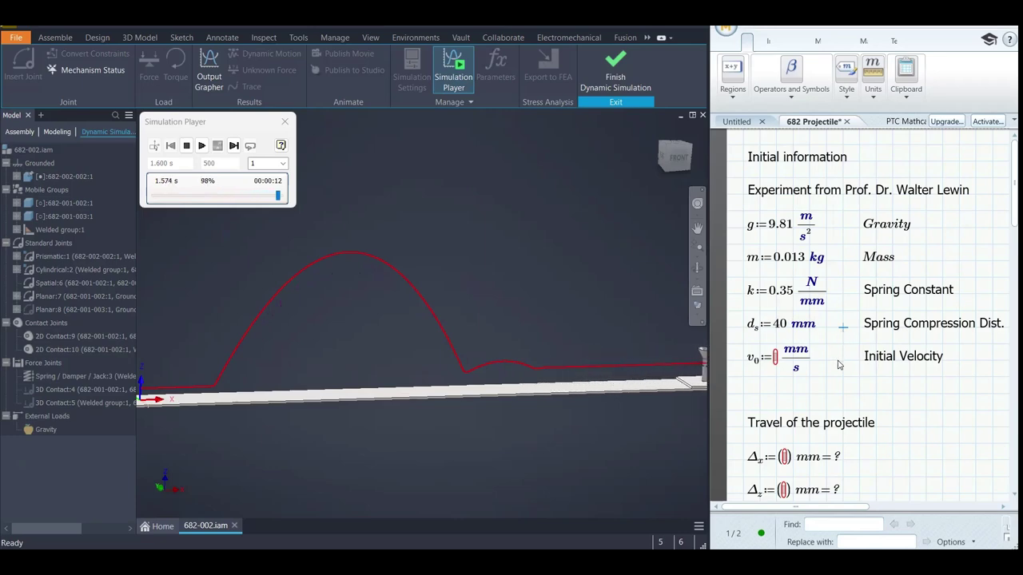
left_click(776, 360)
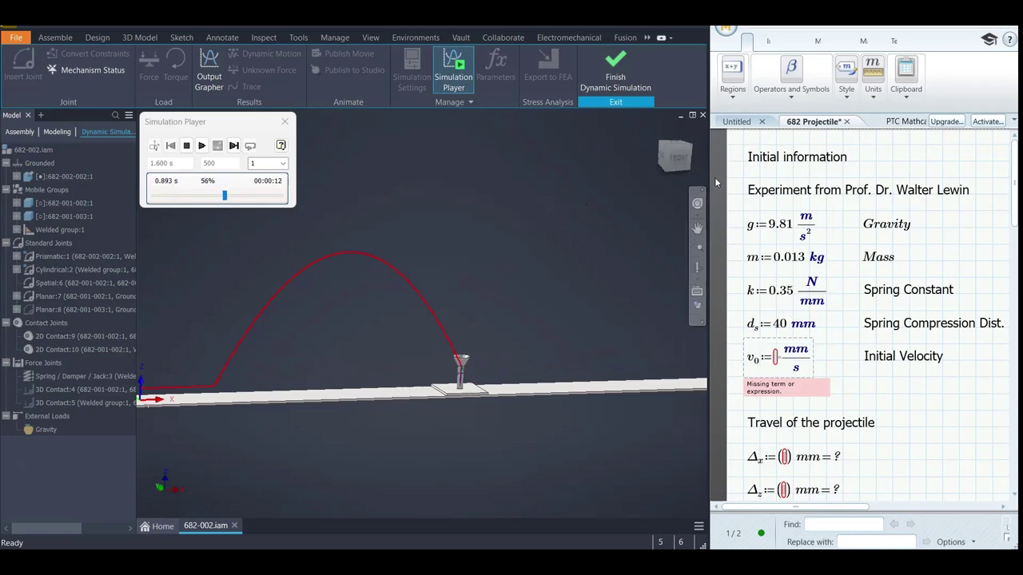
left_click_drag(708, 176, 824, 177)
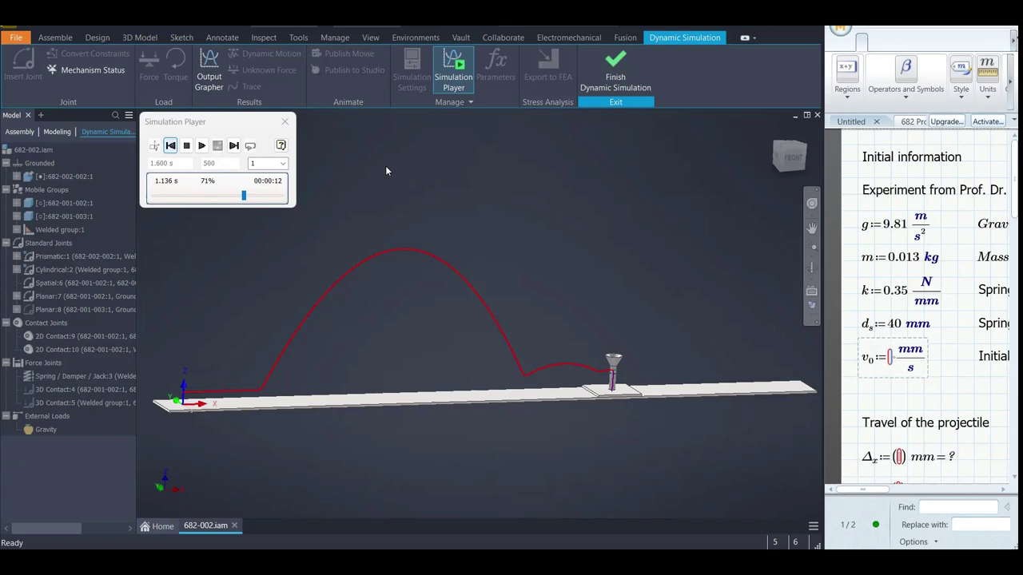
Return the simulation to construction mode and highlight the Mate:1 constraint inside the Prismatic:1 joint
left_click(79, 242)
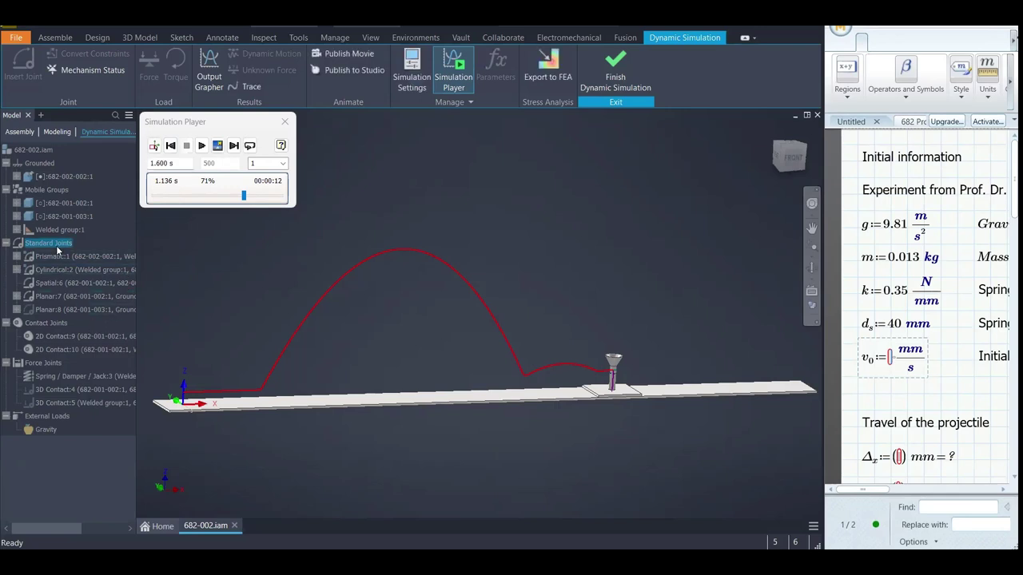
left_click(154, 147)
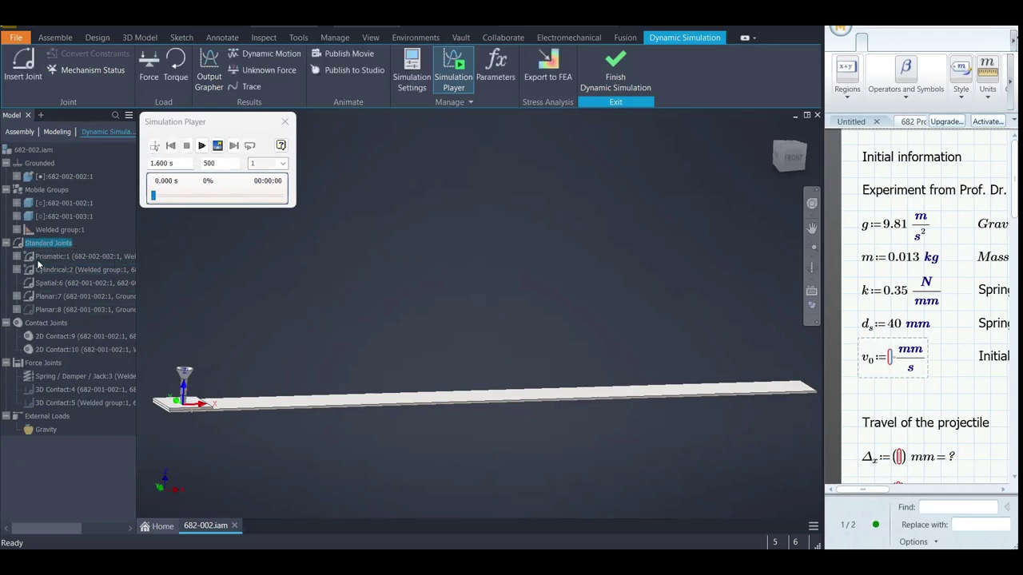
left_click(18, 256)
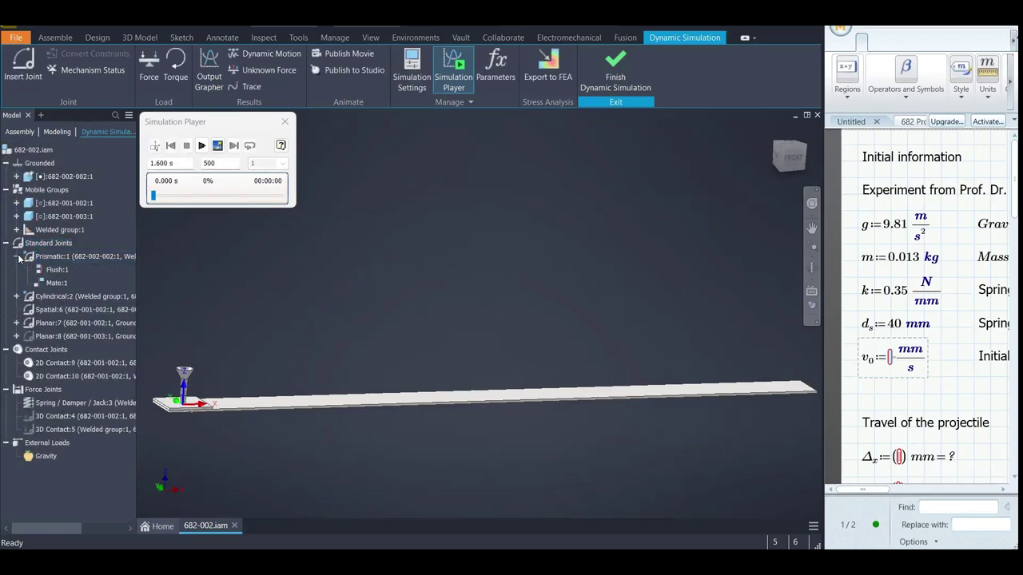
left_click(56, 283)
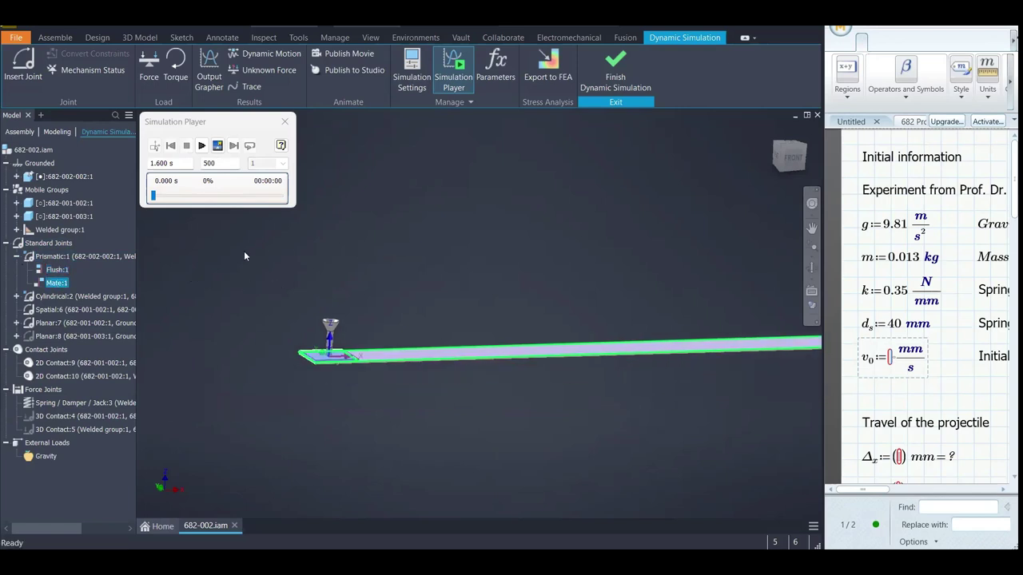
scroll(336, 364, "up", 5)
left_click_drag(357, 363, 379, 381)
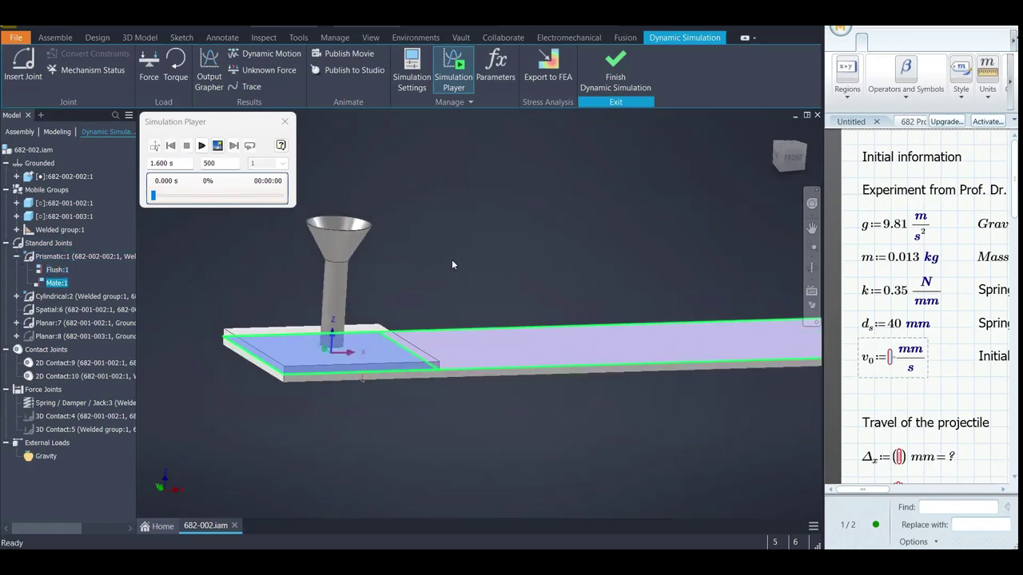
Finish the dynamic simulation and inspect the funnel-topped launcher tube from above and at an angle
key("Escape")
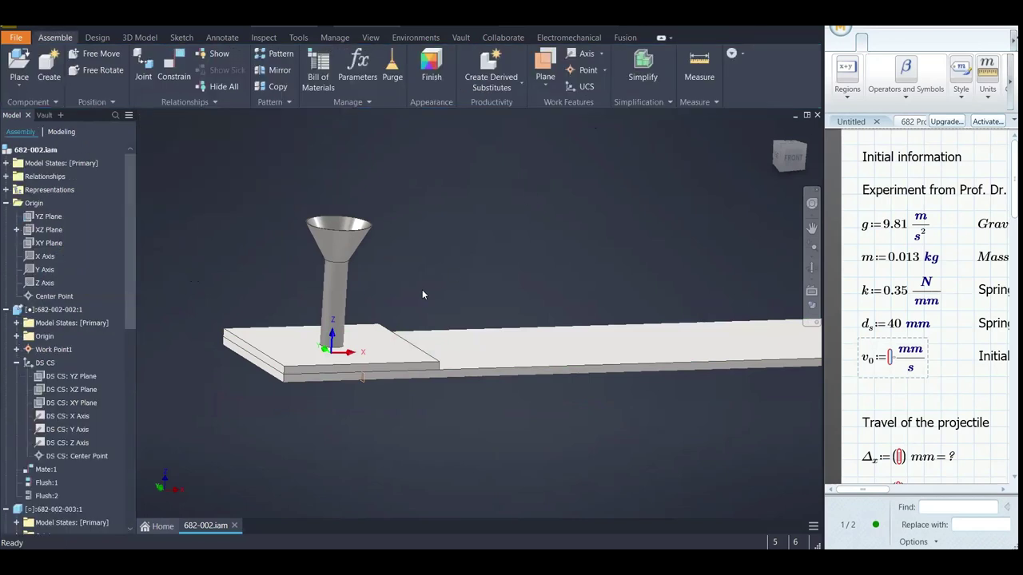
scroll(422, 289, "down", 5)
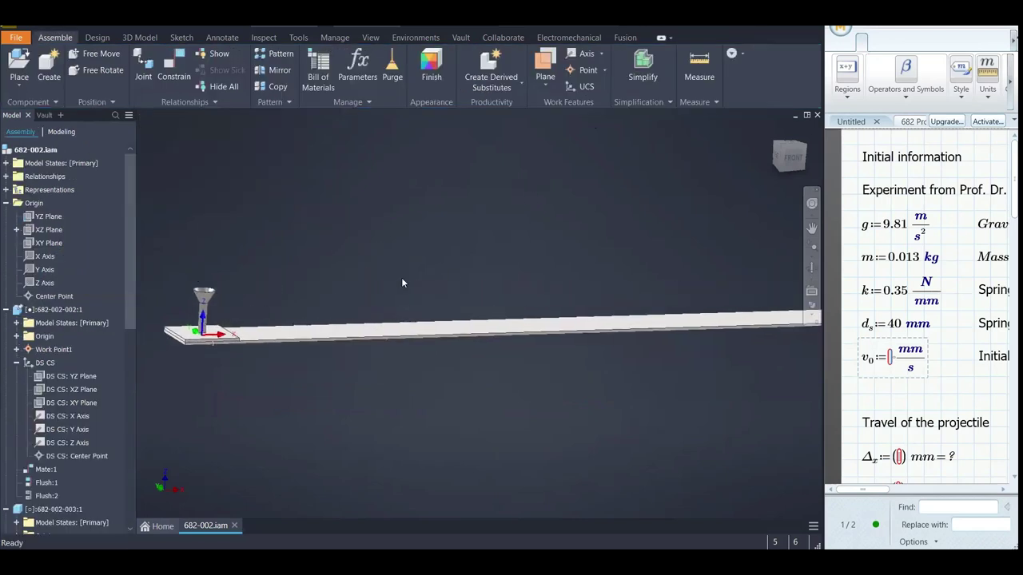
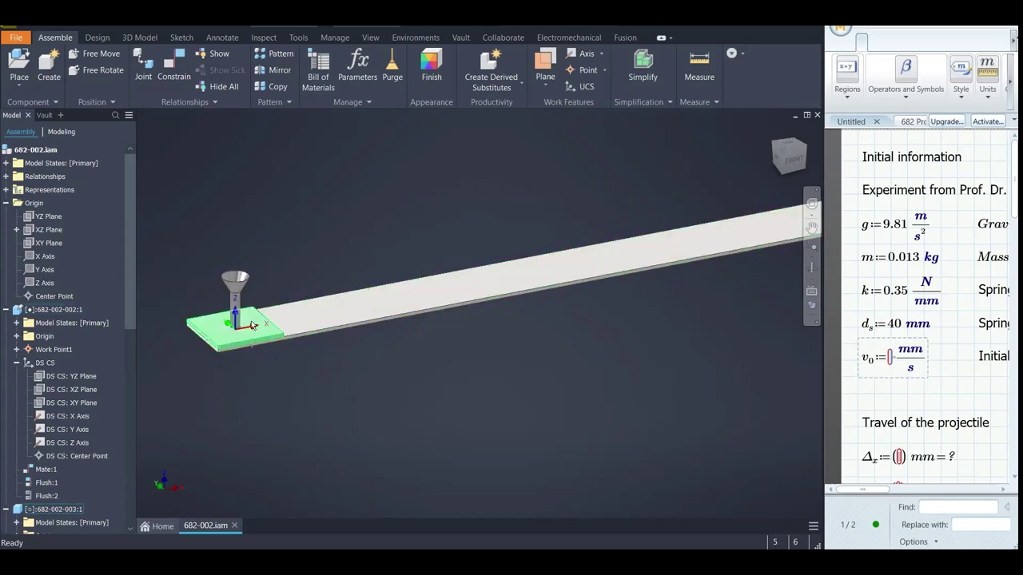
scroll(244, 311, "up", 2)
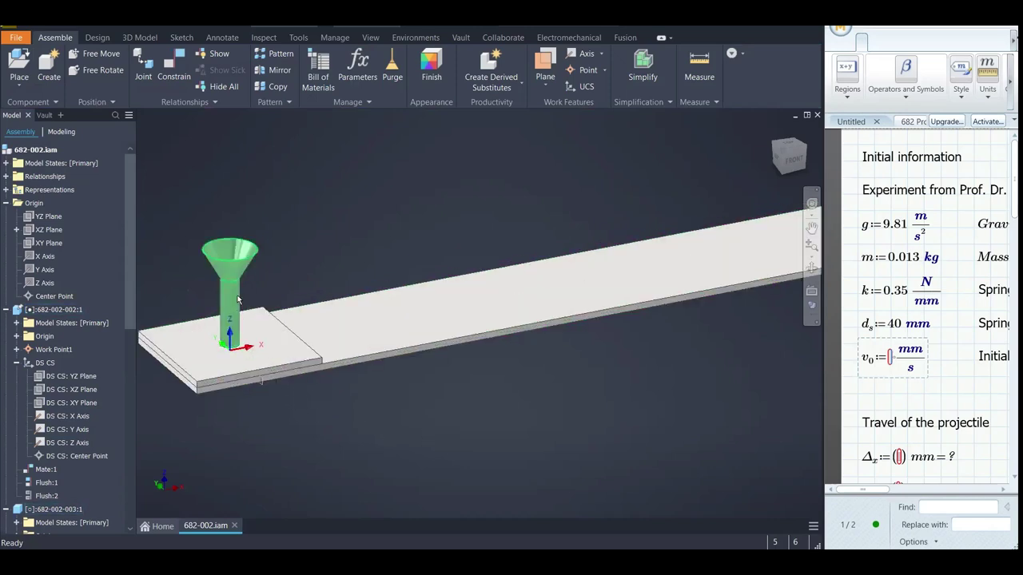
left_click(233, 299)
scroll(296, 289, "up", 2)
middle_click_drag(319, 283, 429, 130, "shift")
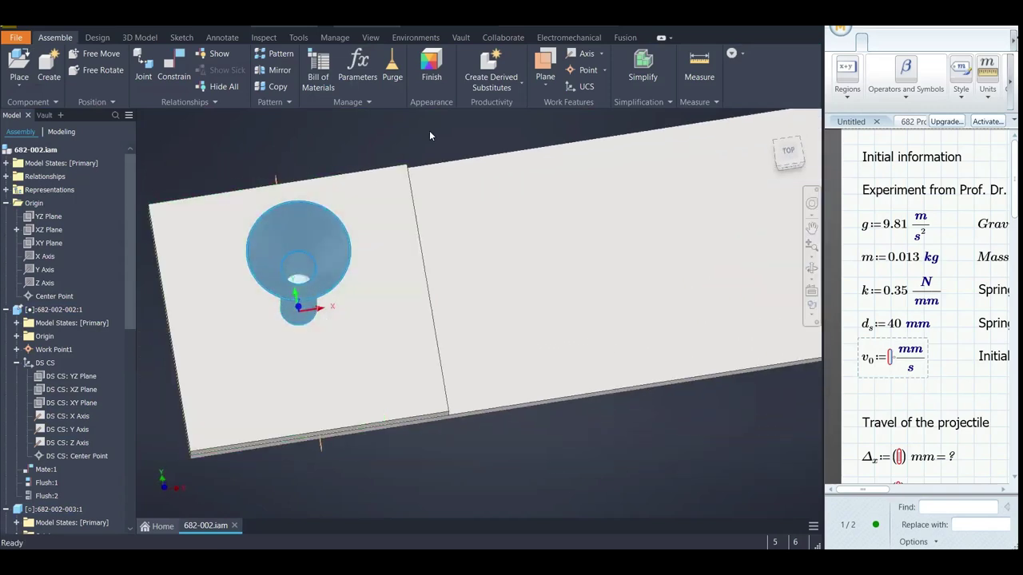
left_click(429, 133)
middle_click_drag(479, 255, 485, 223, "shift")
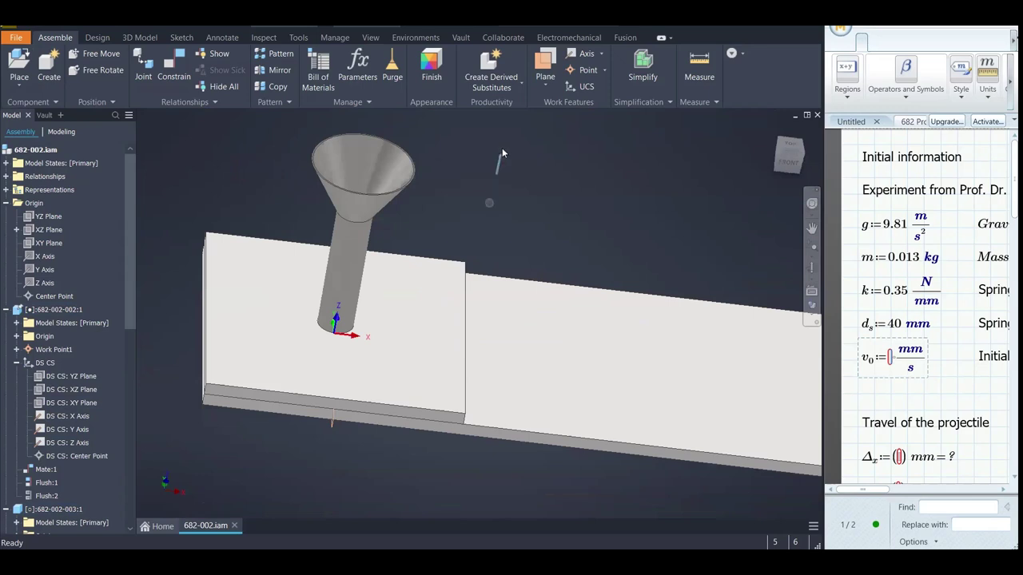
Create a half section view offset -102.5 mm from the long plate's side face, exposing the ball and plunger inside the tube
key("ctrl+]")
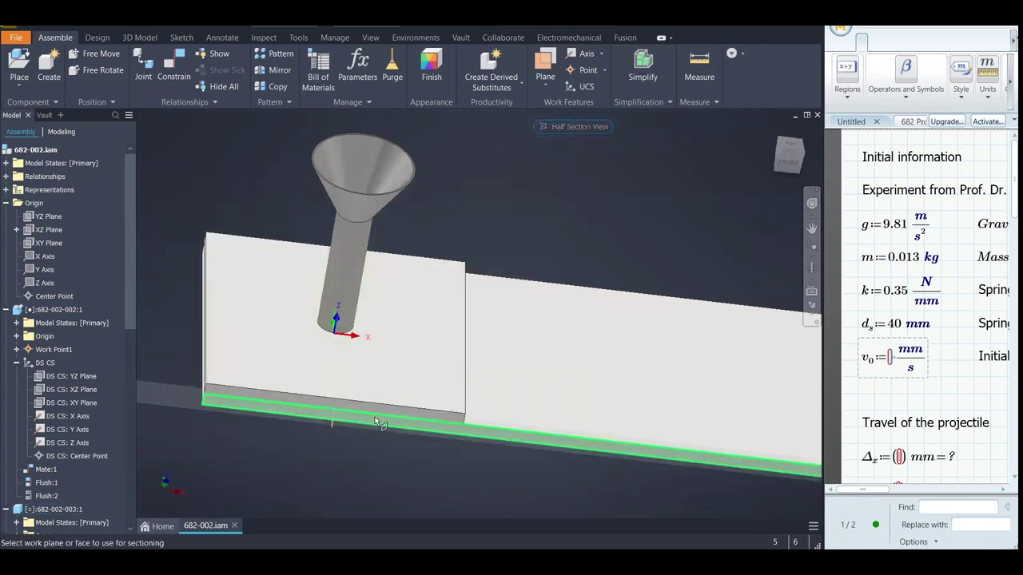
left_click(382, 422)
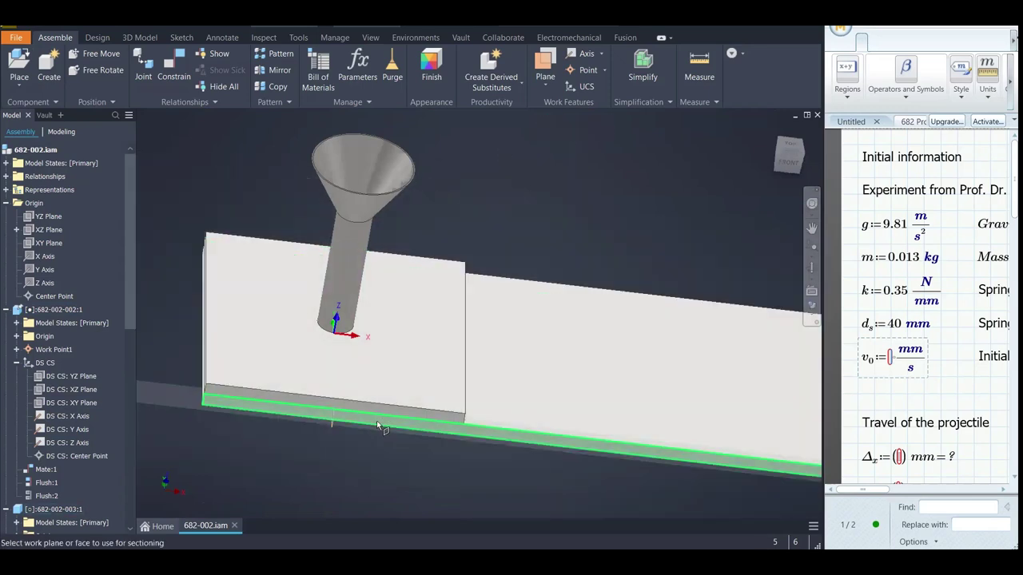
left_click_drag(376, 370, 387, 343)
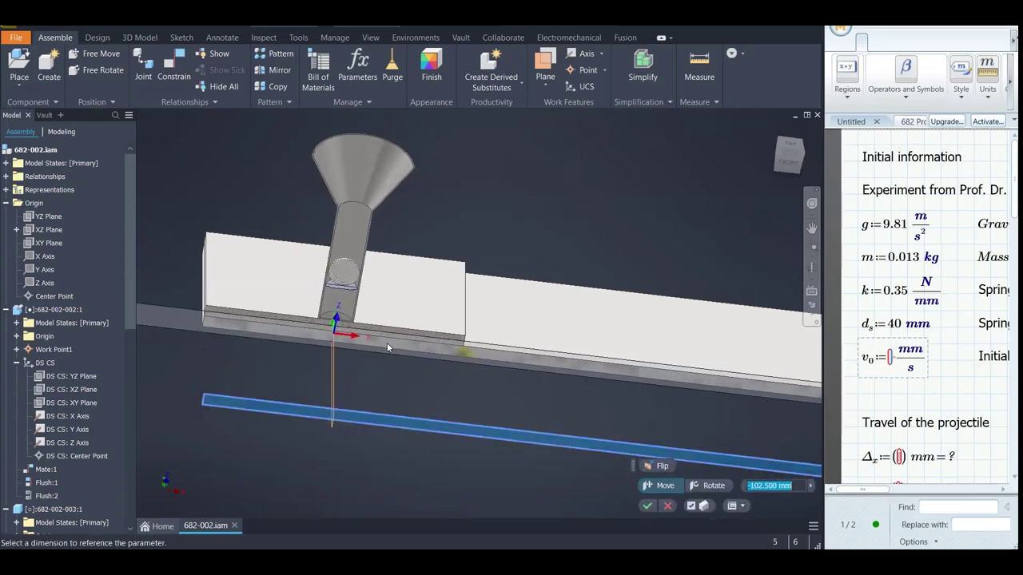
scroll(363, 293, "up", 5)
scroll(528, 383, "up", 4)
scroll(241, 254, "up", 3)
scroll(241, 254, "down", 3)
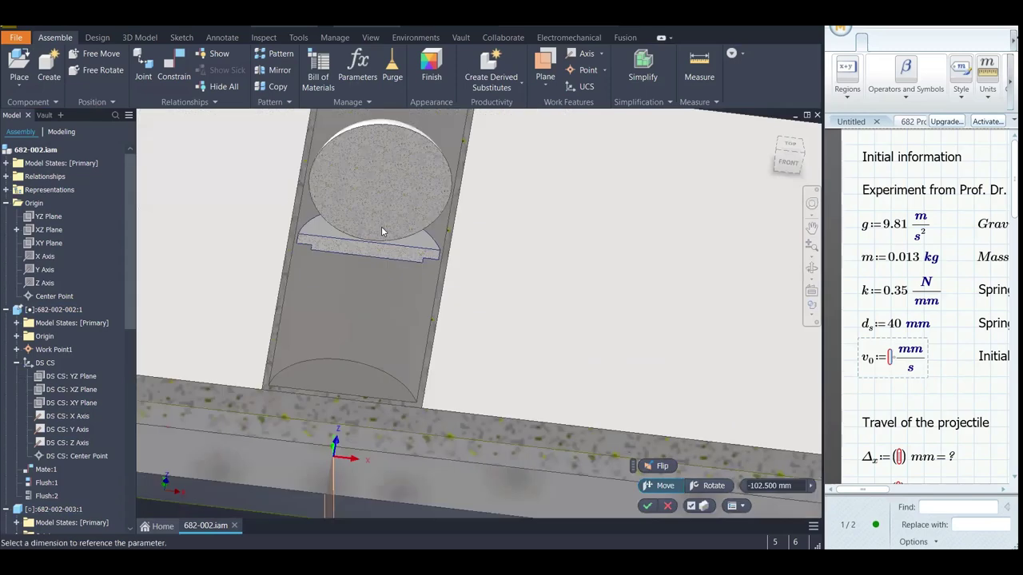
scroll(341, 229, "up", 3)
right_click(321, 233)
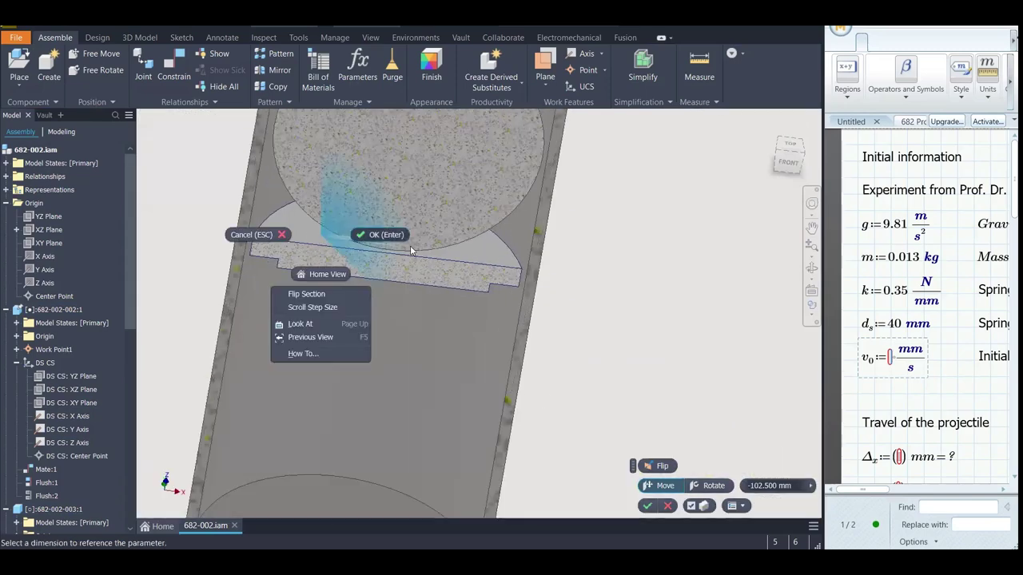
left_click(374, 230)
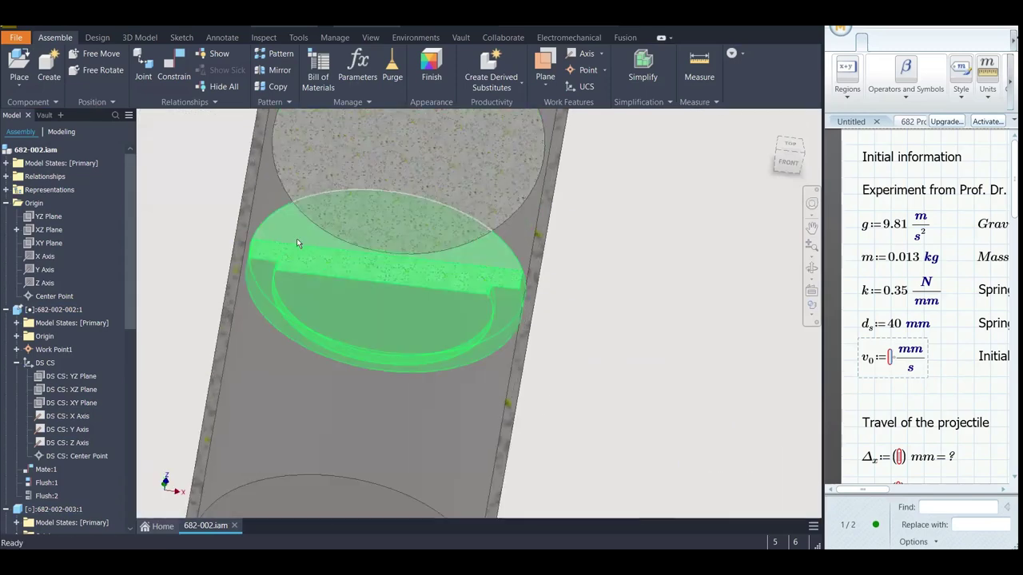
Slide the launcher along the long plate away from the ball to test its free movement, then restore its position
scroll(297, 238, "down", 3)
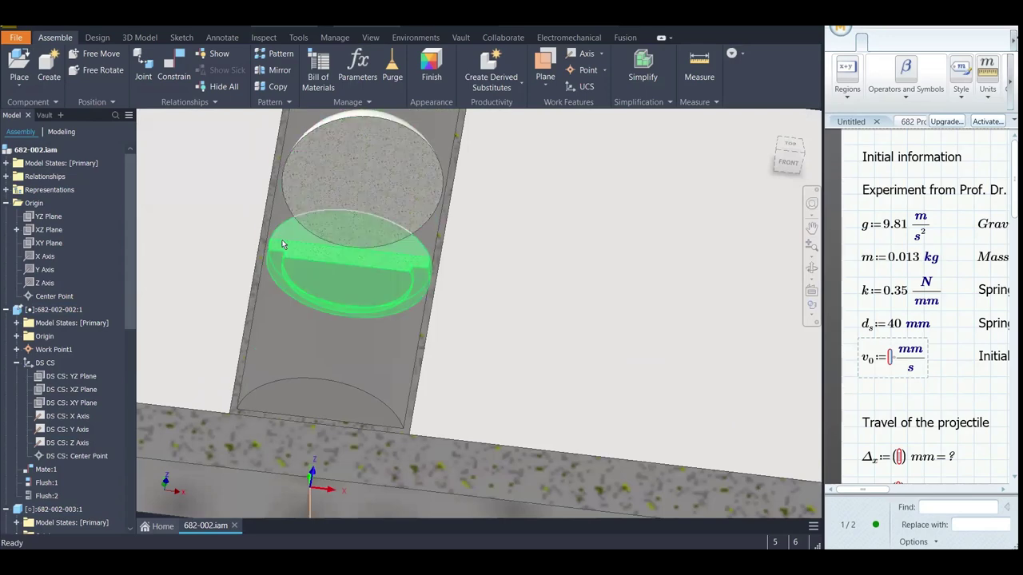
left_click_drag(283, 239, 572, 198)
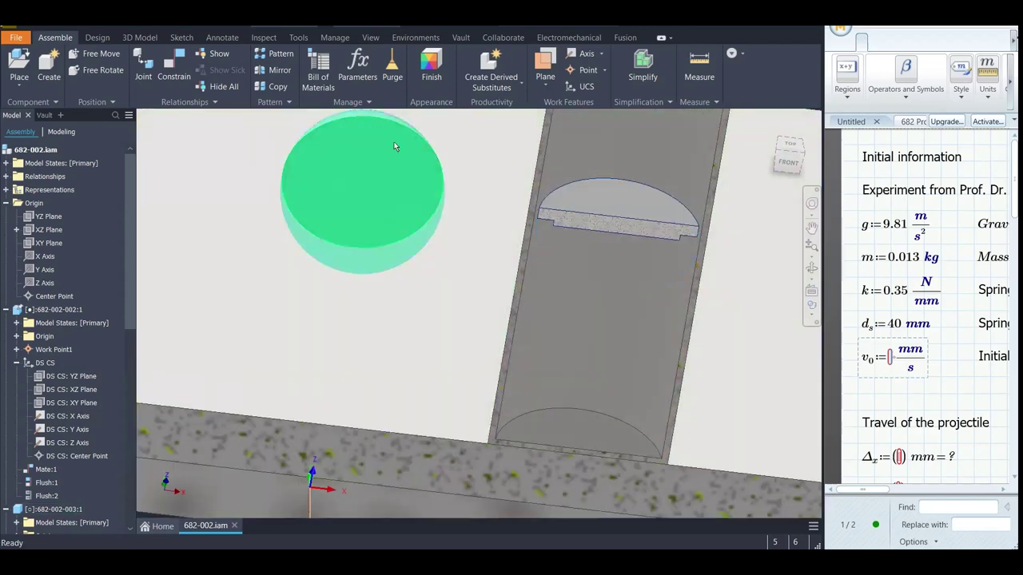
scroll(394, 142, "down", 10)
right_click(177, 188)
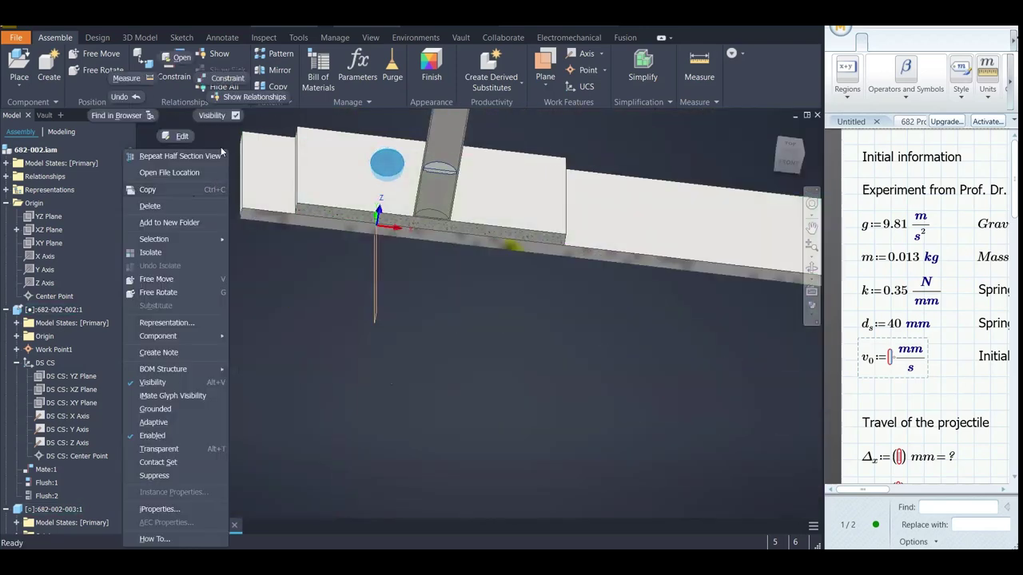
key("Escape")
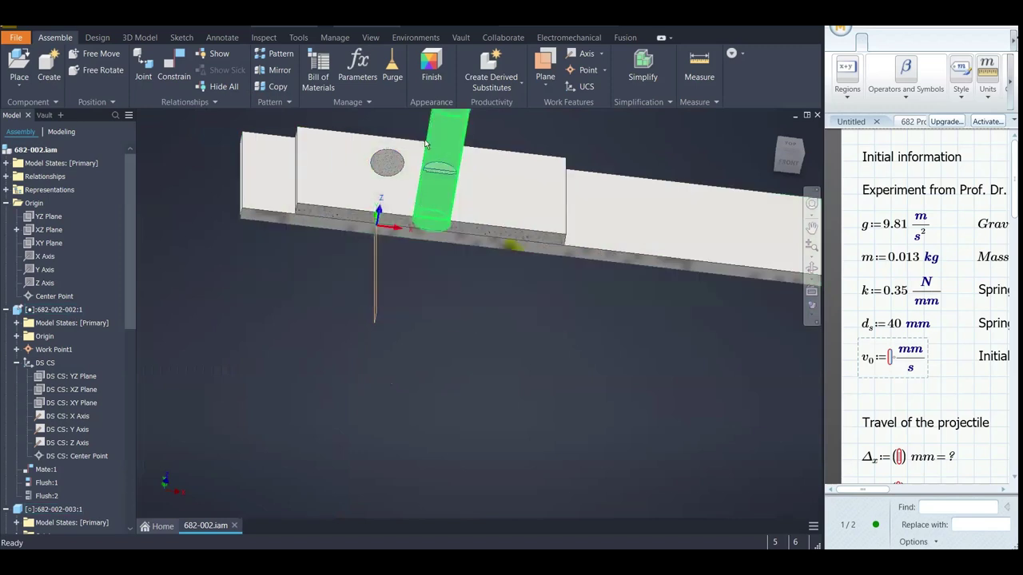
middle_click_drag(379, 112, 363, 217)
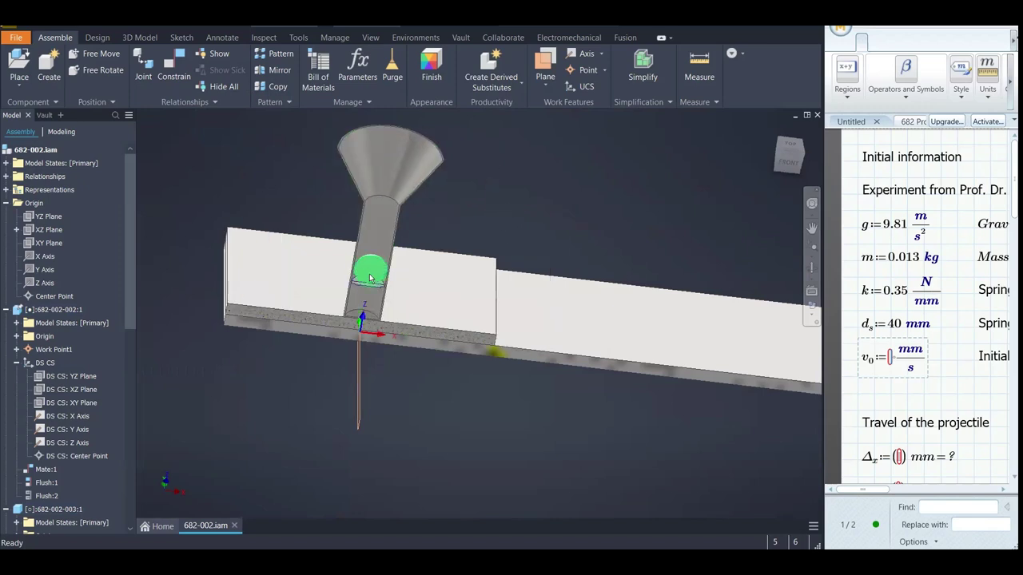
Switch the view rotation from Constrained Orbit to Orbit and turn the assembly to show the whole track plate
mouse_move(282, 214)
middle_mouse_down("shift")
mouse_move(469, 331)
mouse_move(484, 292)
mouse_move(494, 322)
mouse_move(512, 316)
middle_mouse_up("shift")
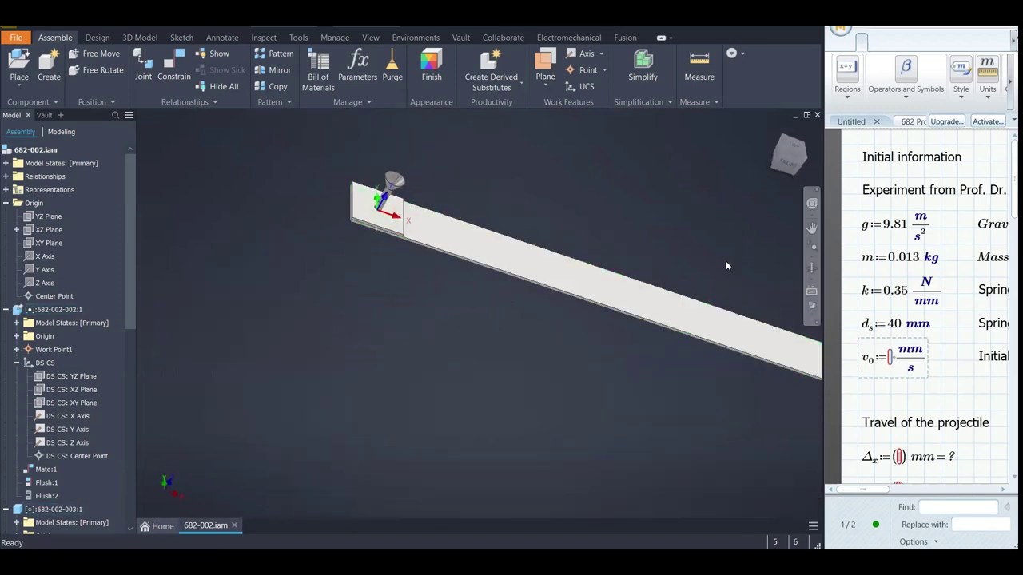
left_click(812, 277)
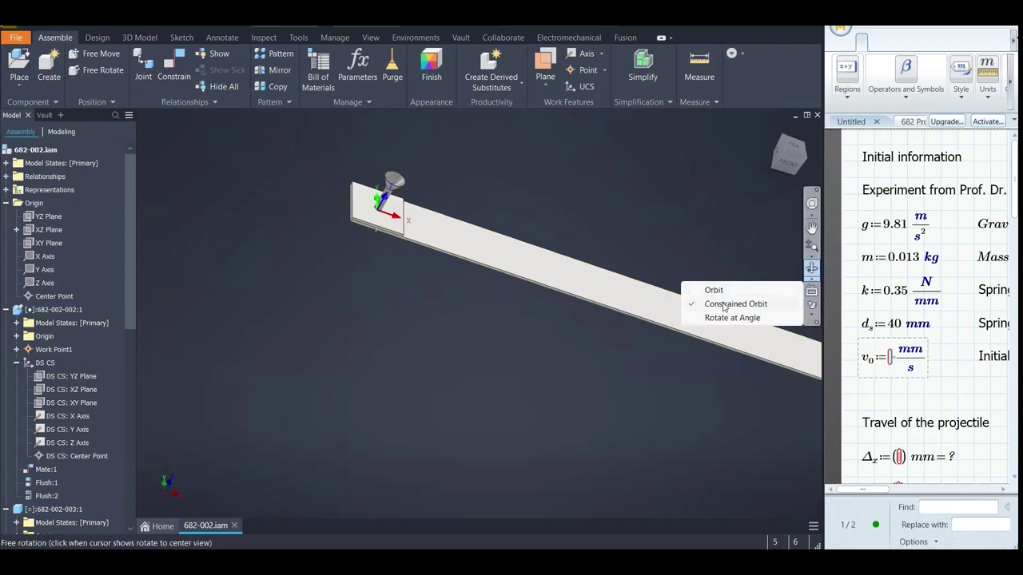
left_click(716, 290)
left_click_drag(527, 281, 482, 299)
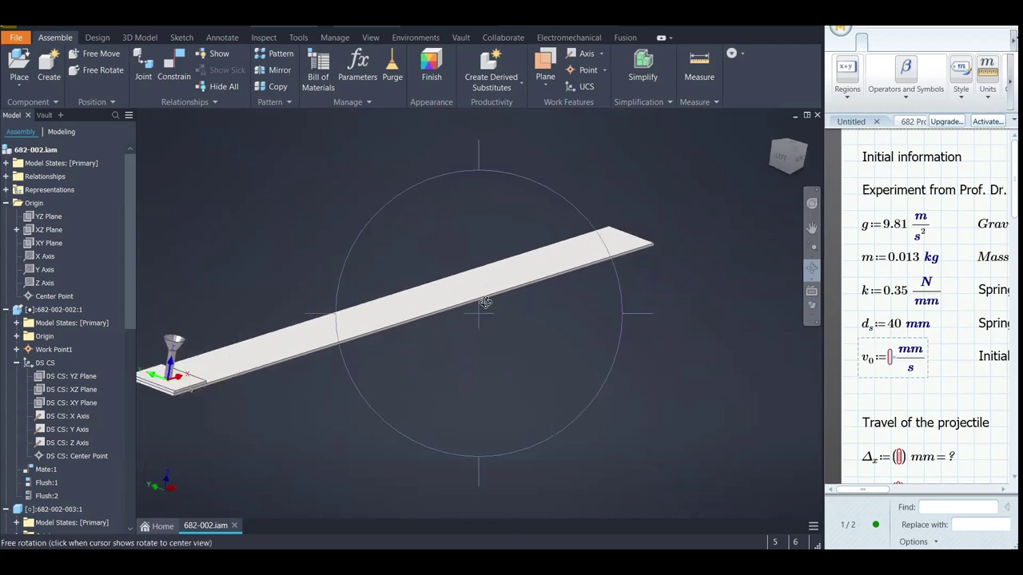
mouse_move(482, 298)
middle_mouse_down()
mouse_move(539, 283)
mouse_move(497, 287)
middle_mouse_up()
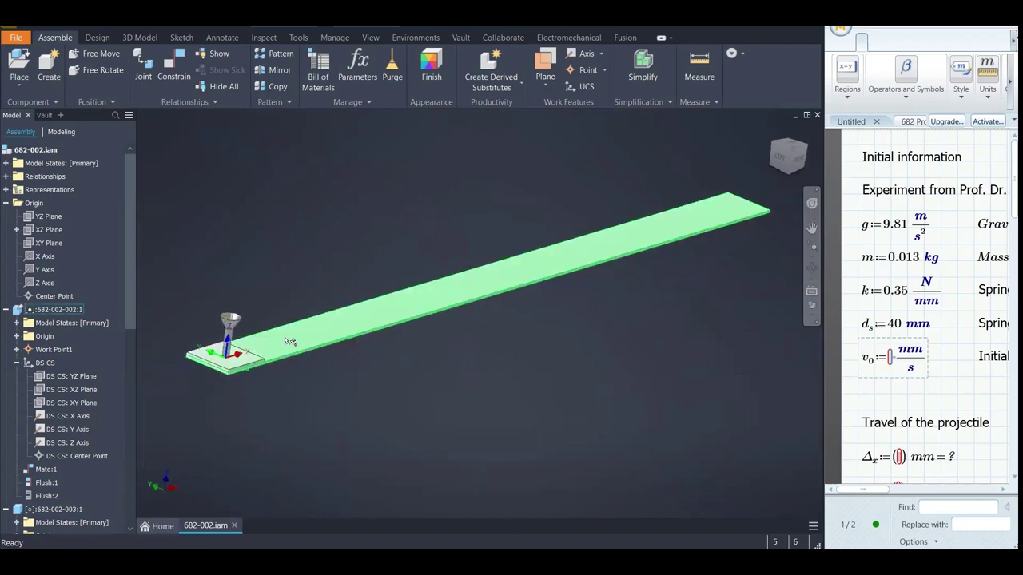
Show the relationships of the launcher's base plate and examine its mate and flush constraints against the long plate
right_click(228, 356)
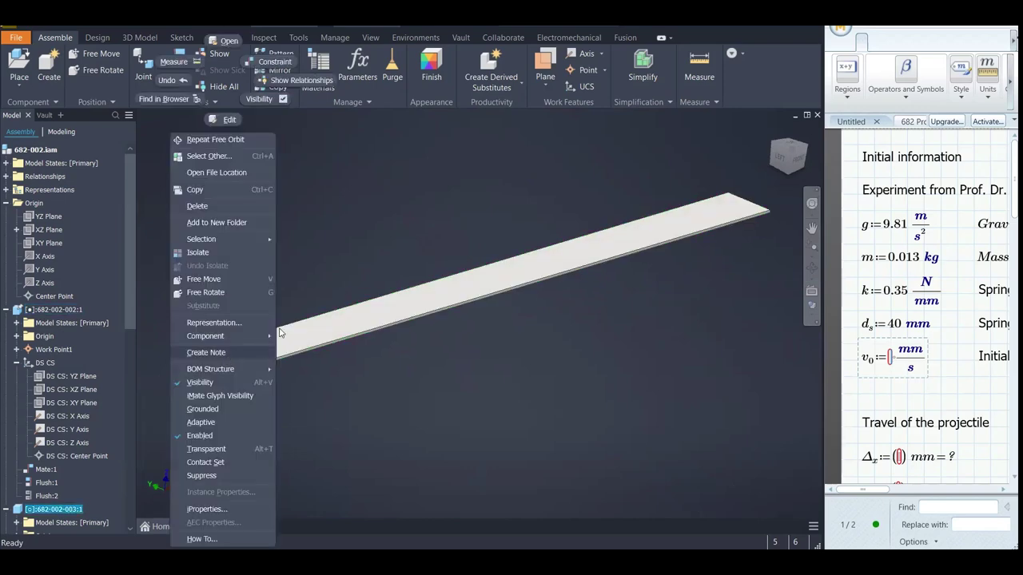
left_click(304, 80)
scroll(363, 326, "up", 5)
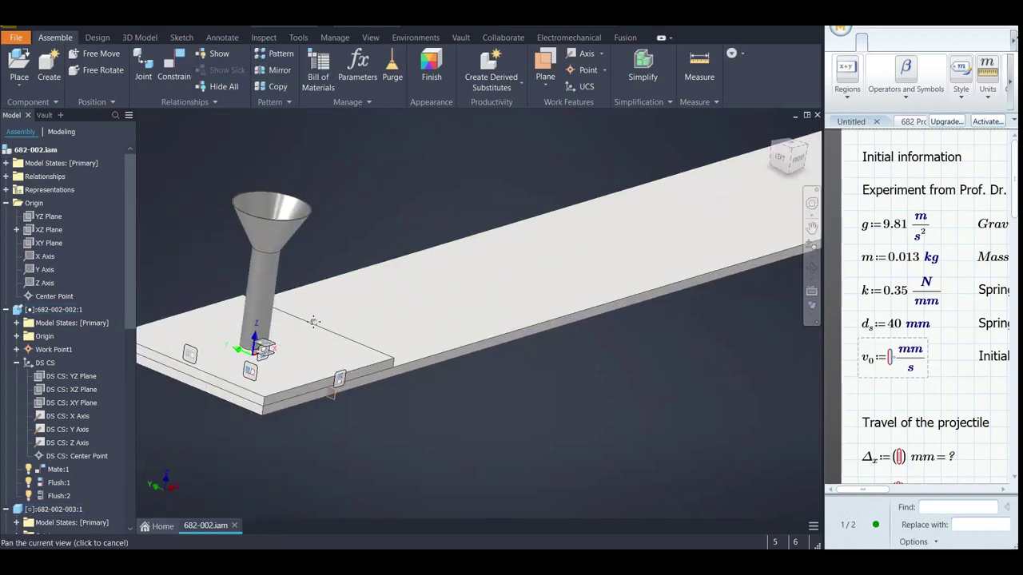
scroll(319, 297, "down", 3)
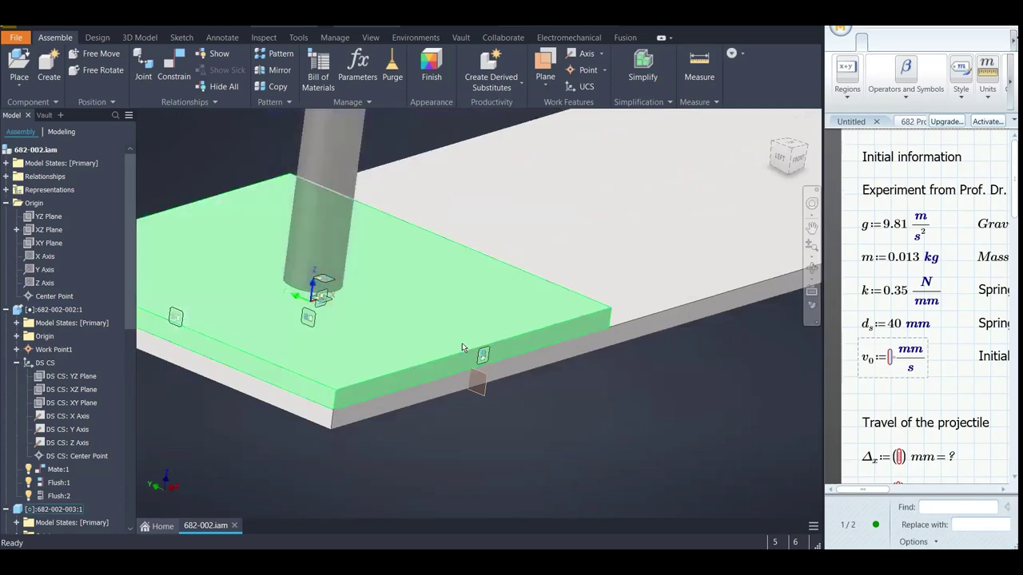
mouse_move(484, 358)
scroll(483, 358, "down", 5)
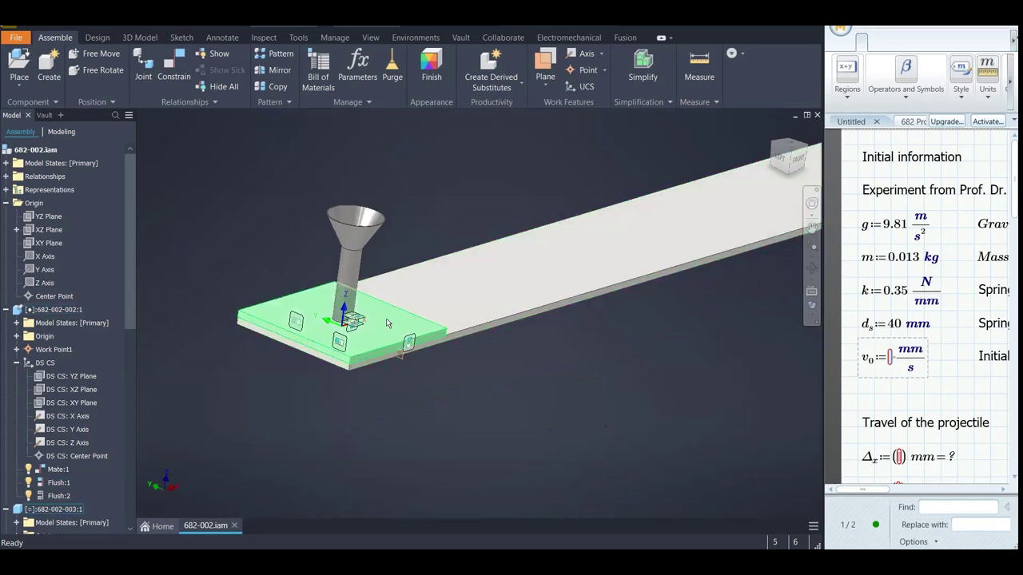
left_click_drag(386, 318, 448, 317)
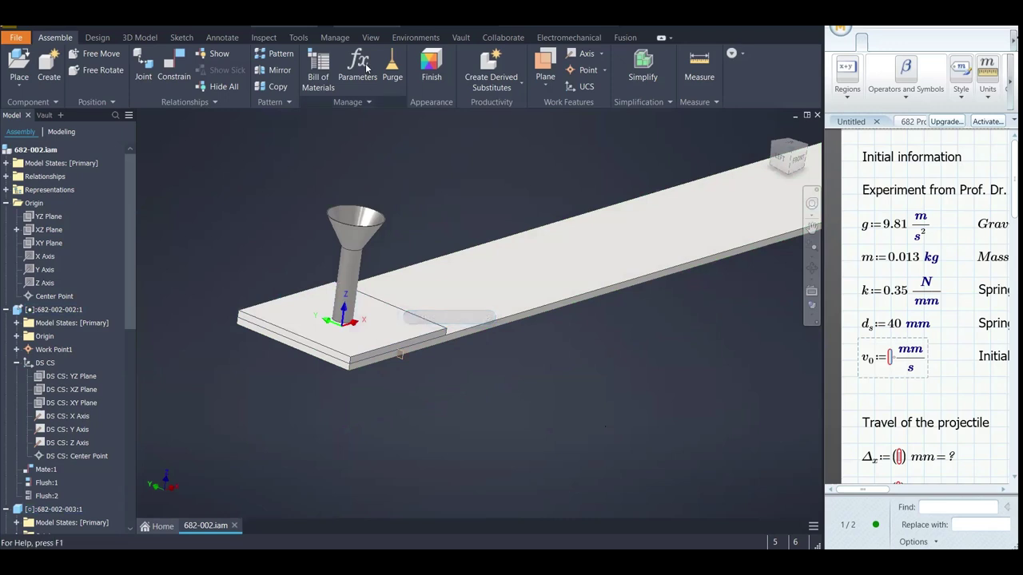
Enter the Dynamic Simulation environment and highlight the Prismatic:1 joint and its mate constraint between the launcher base and long plate
left_click(413, 38)
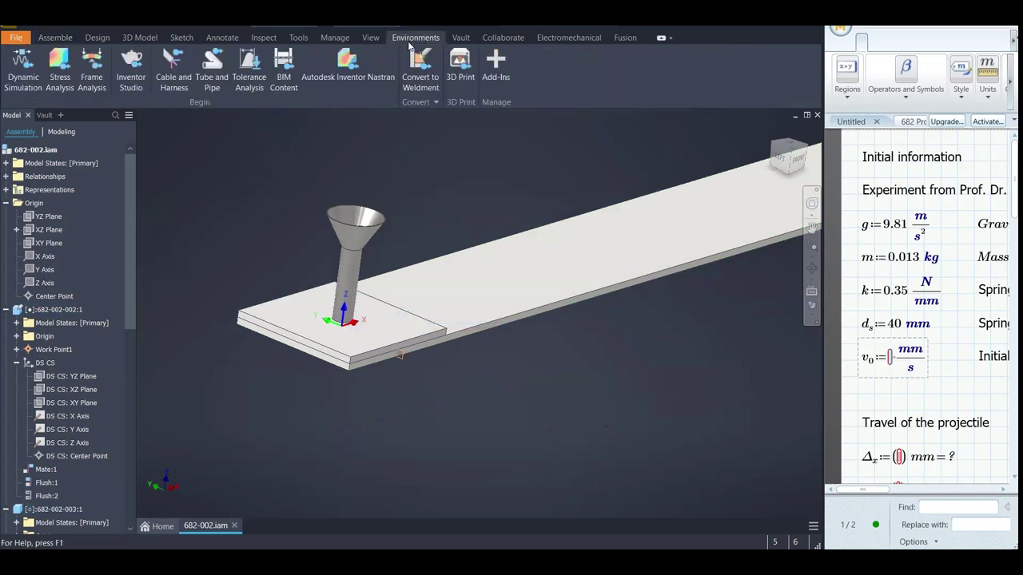
left_click(23, 66)
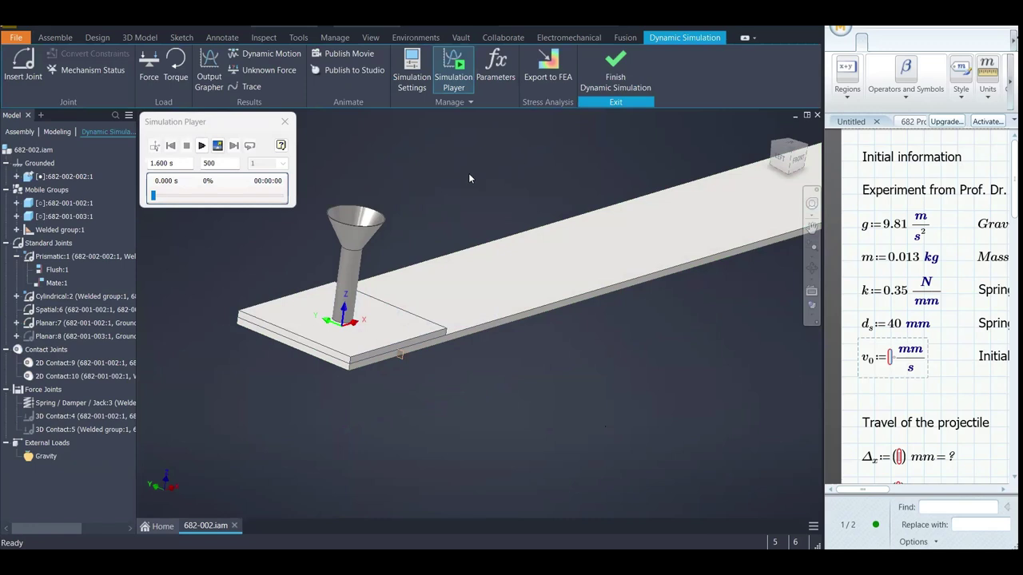
left_click(55, 284)
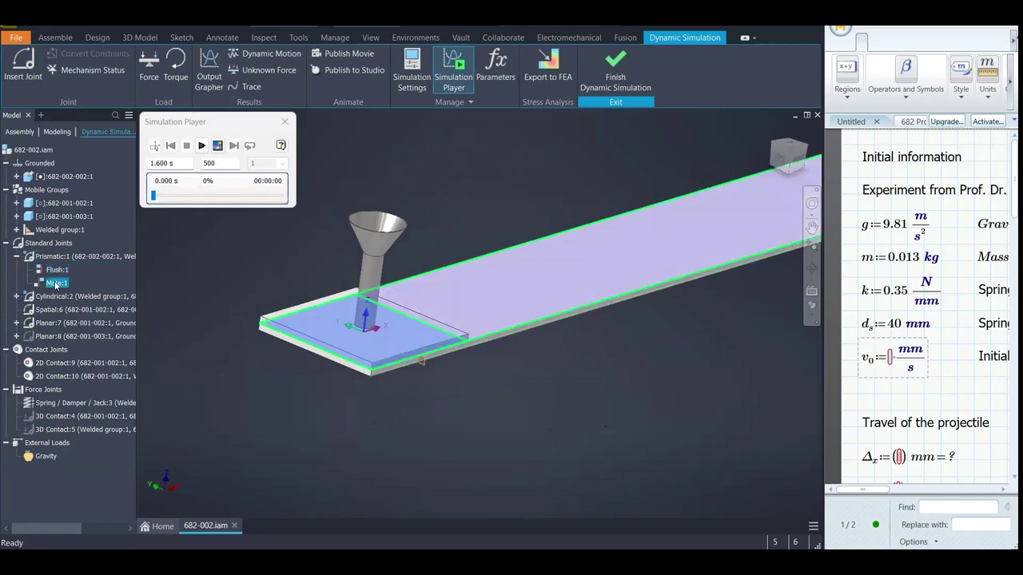
left_click(55, 259)
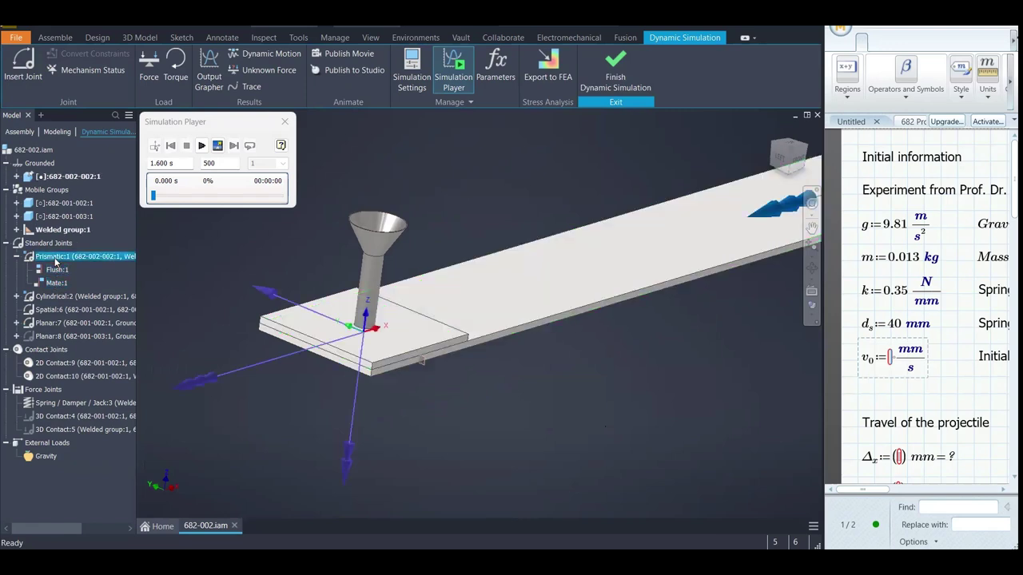
Open the Prismatic:1 joint's properties and examine the initial position of its translational degree of freedom
right_click(55, 261)
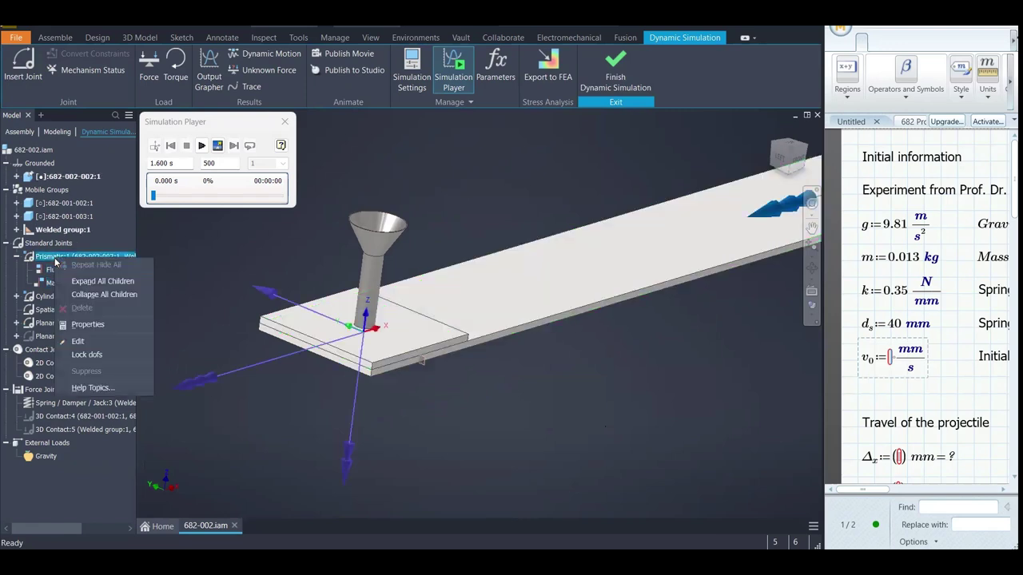
left_click(86, 326)
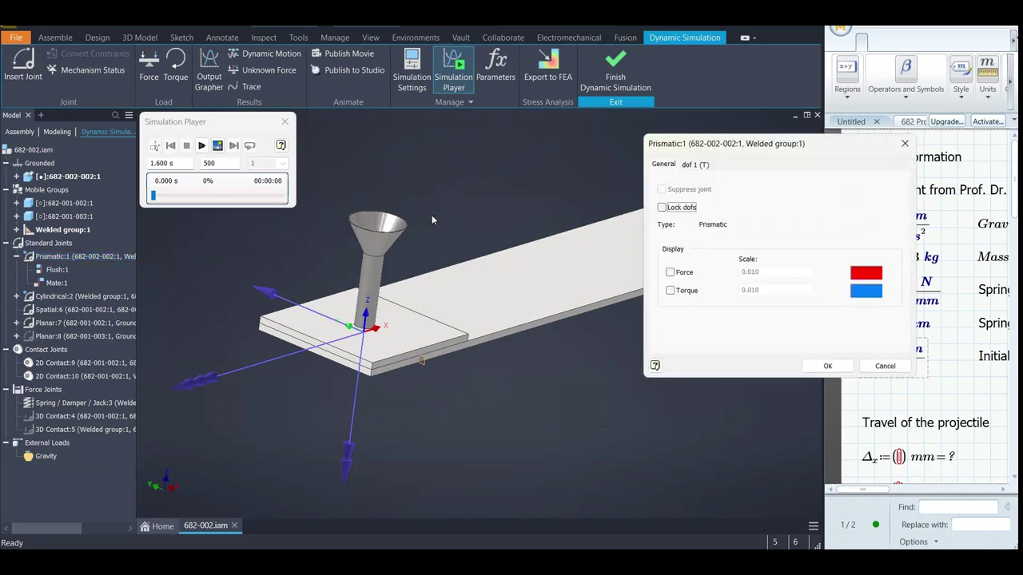
left_click(693, 165)
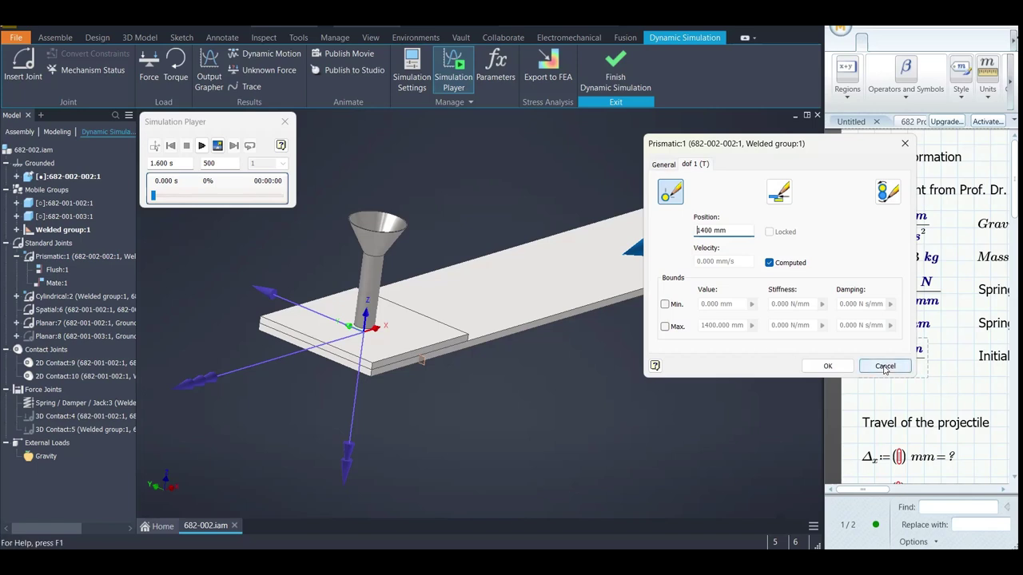
left_click(736, 230)
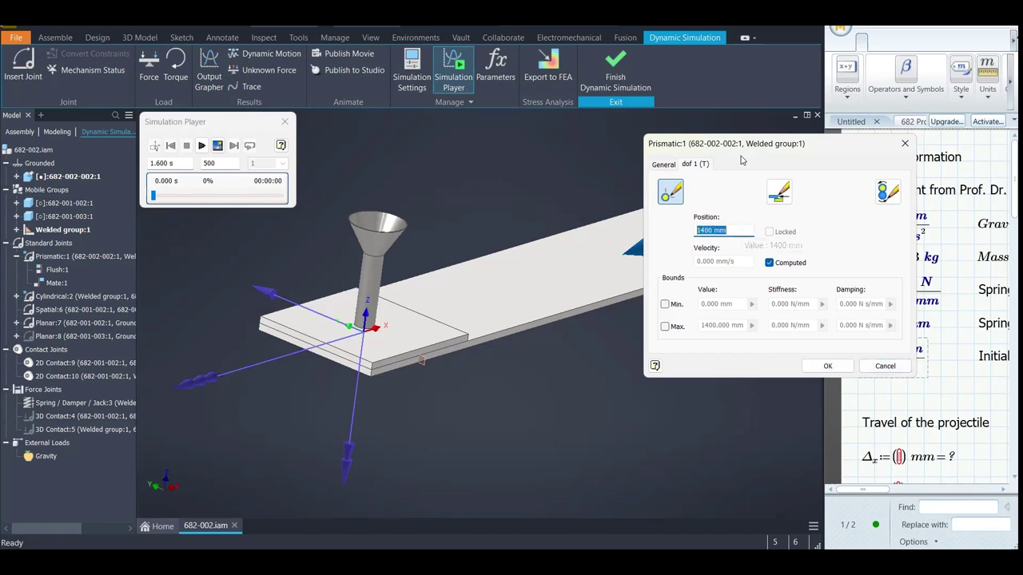
left_click_drag(743, 150, 478, 154)
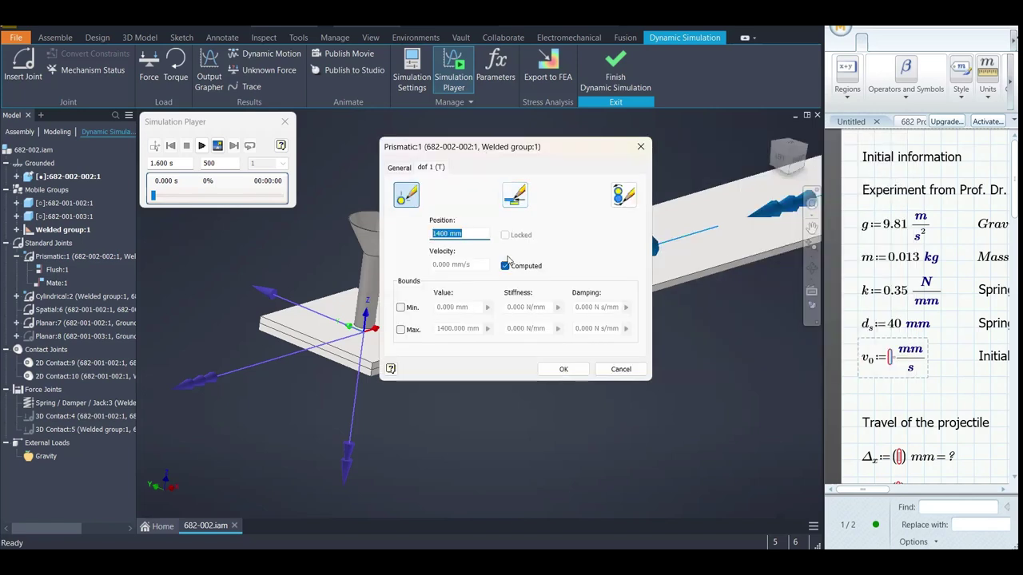
left_click(460, 234)
Examine the Prismatic:1 joint's two coordinate frames along the plate, one at the launcher and one at the plate's middle
scroll(261, 276, "up", 2)
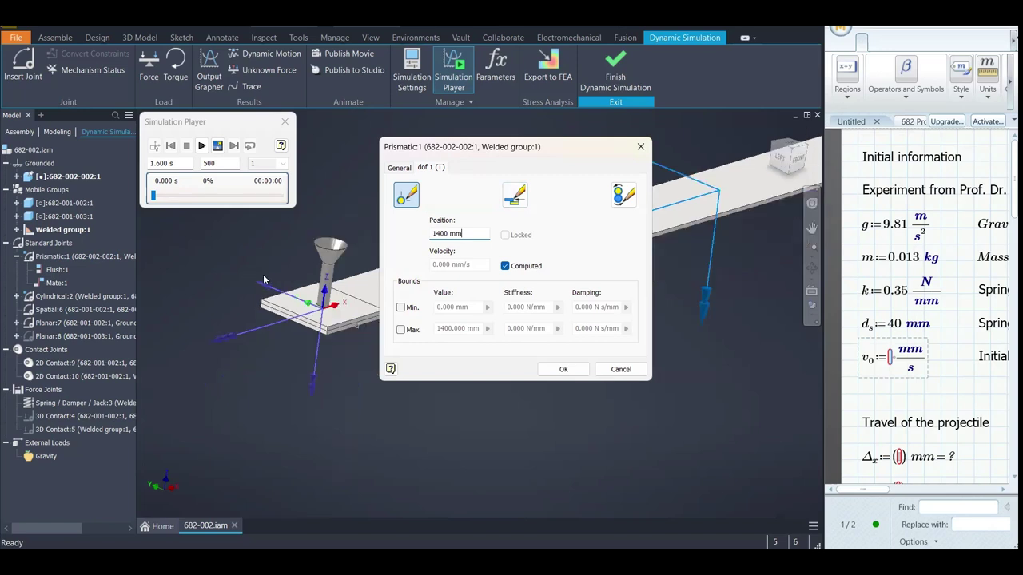
left_click_drag(548, 155, 652, 369)
scroll(541, 304, "down", 3)
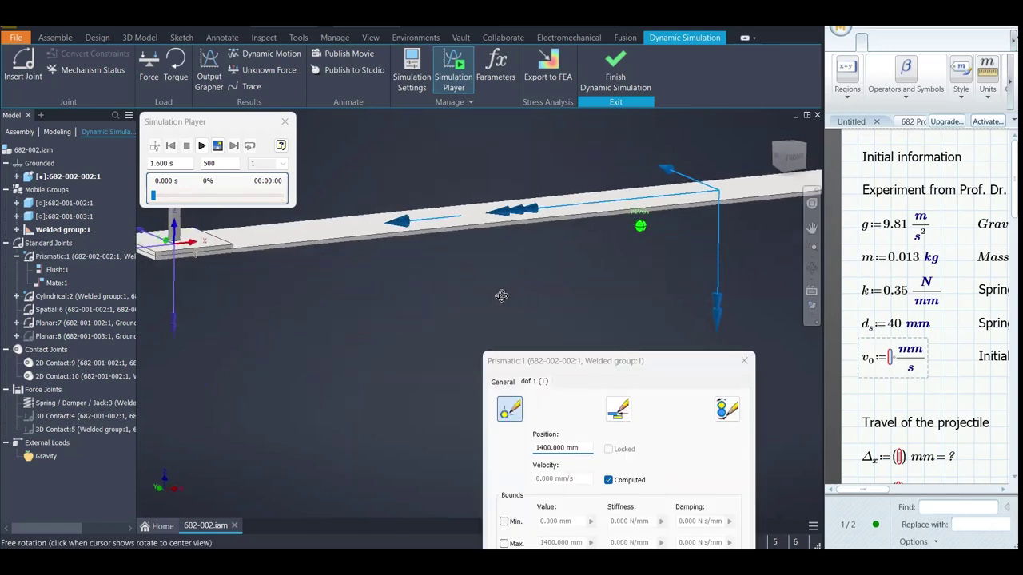
scroll(503, 302, "up", 3)
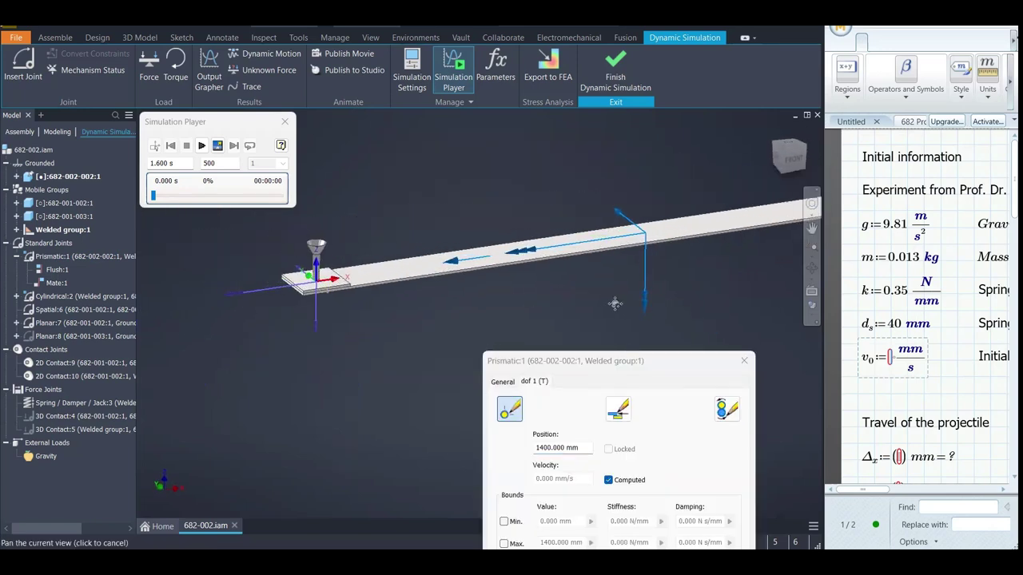
scroll(644, 243, "down", 2)
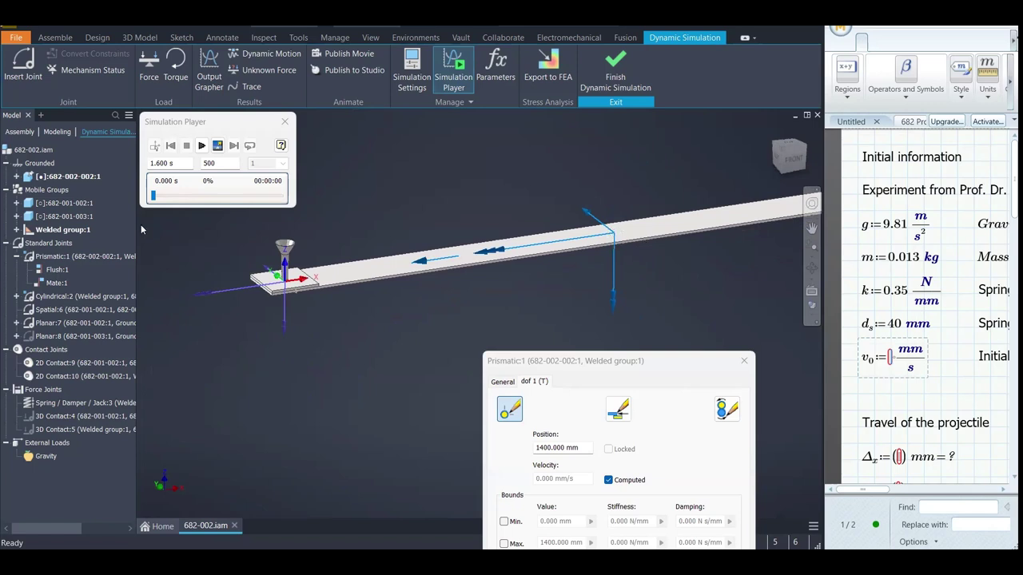
scroll(543, 276, "up", 2)
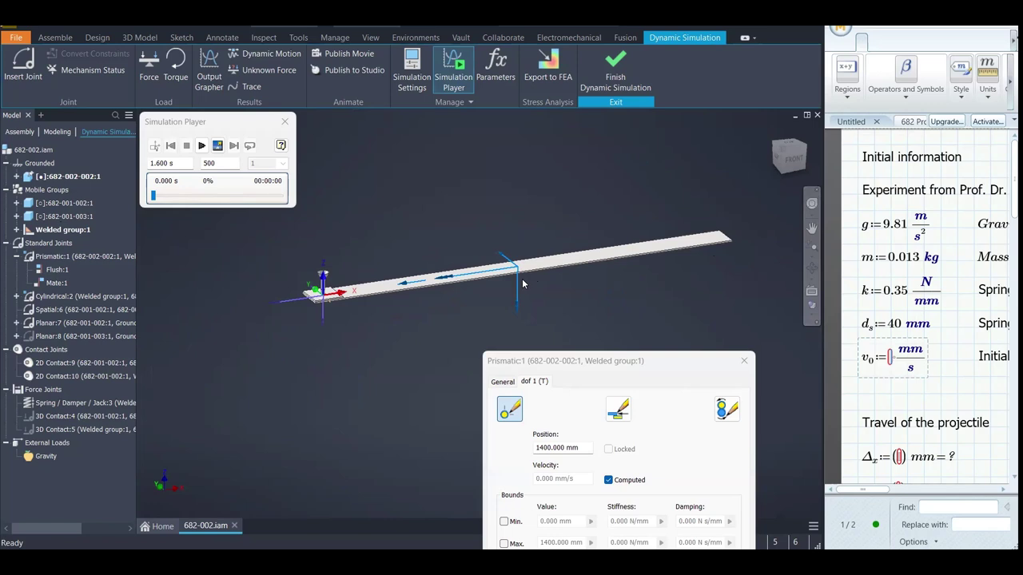
scroll(522, 278, "up", 10)
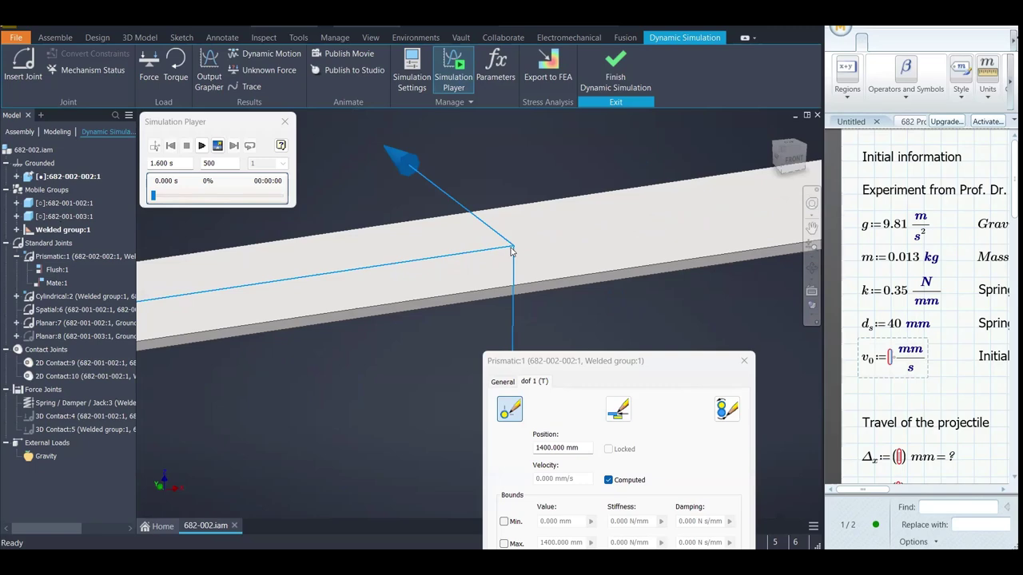
scroll(518, 264, "down", 10)
middle_click_drag(400, 284, 468, 272)
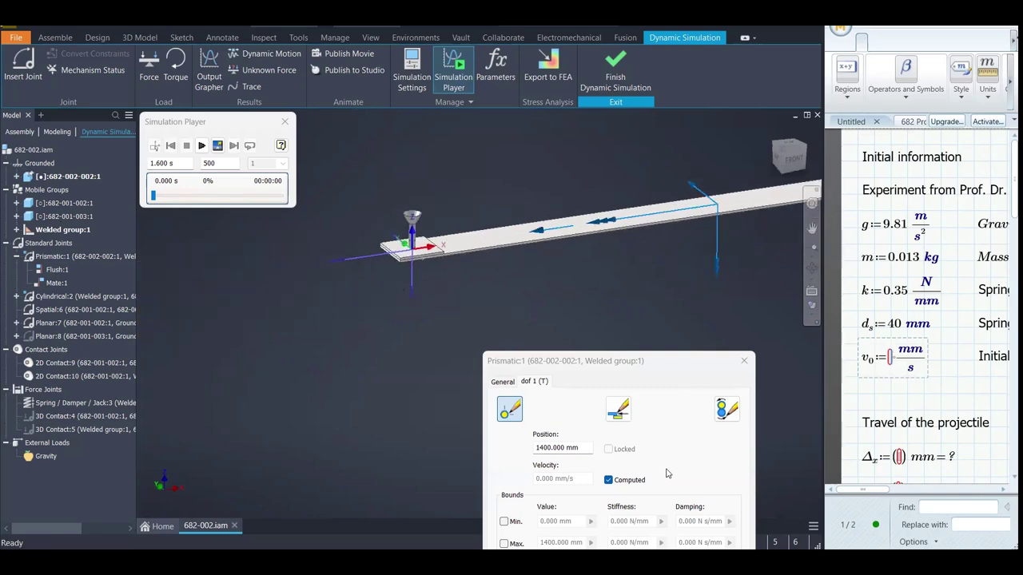
Review the Prismatic:1 joint's force settings and its position-driven imposed motion, including the constant value and input grapher options
left_click(619, 409)
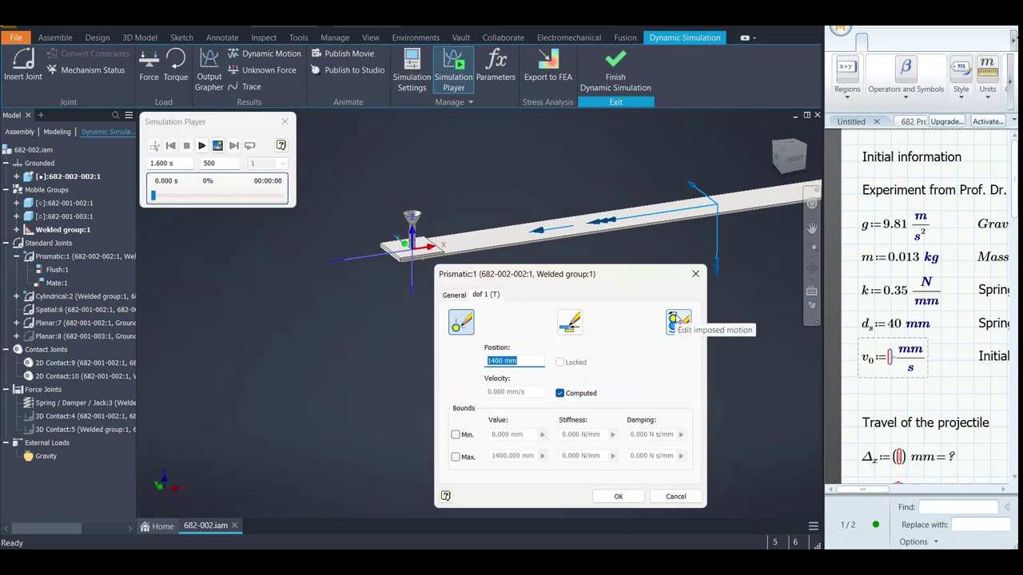
left_click(579, 326)
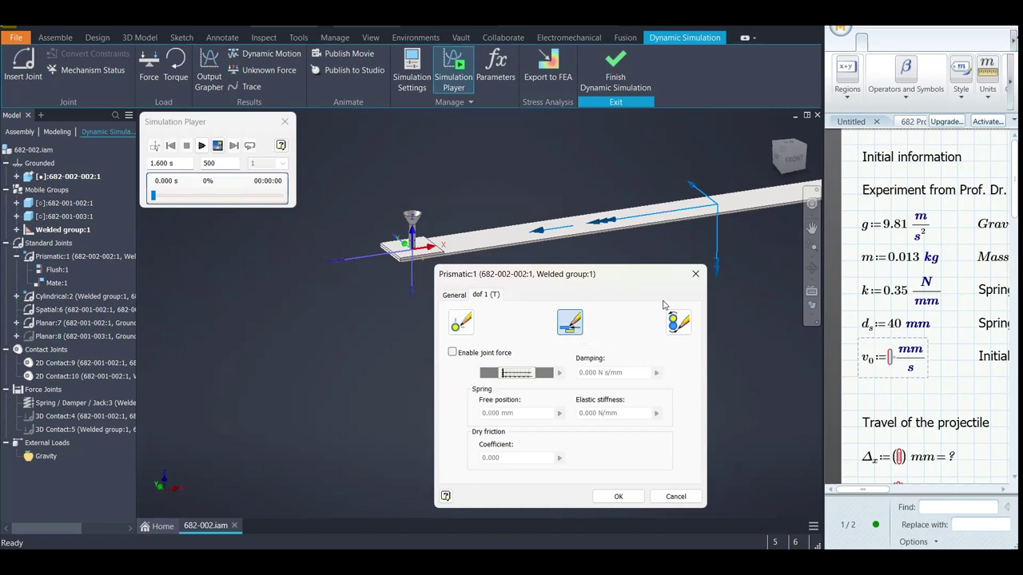
left_click(678, 321)
left_click(463, 356)
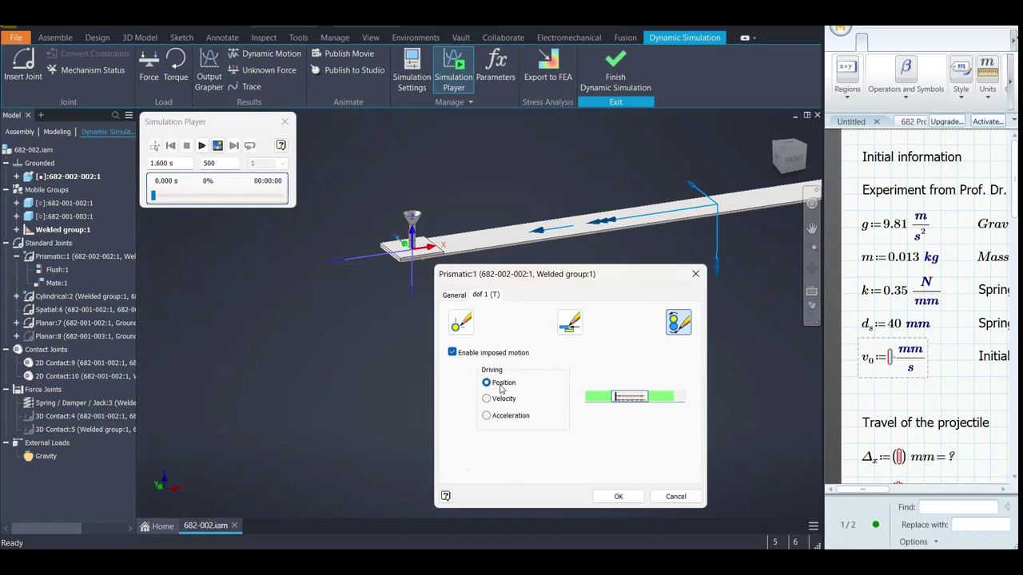
left_click(682, 398)
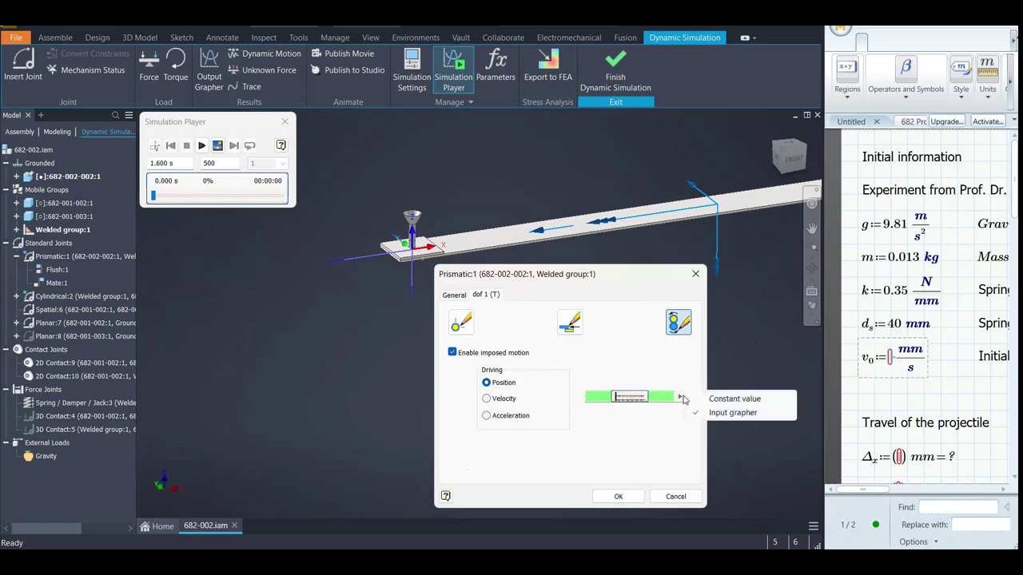
left_click(649, 366)
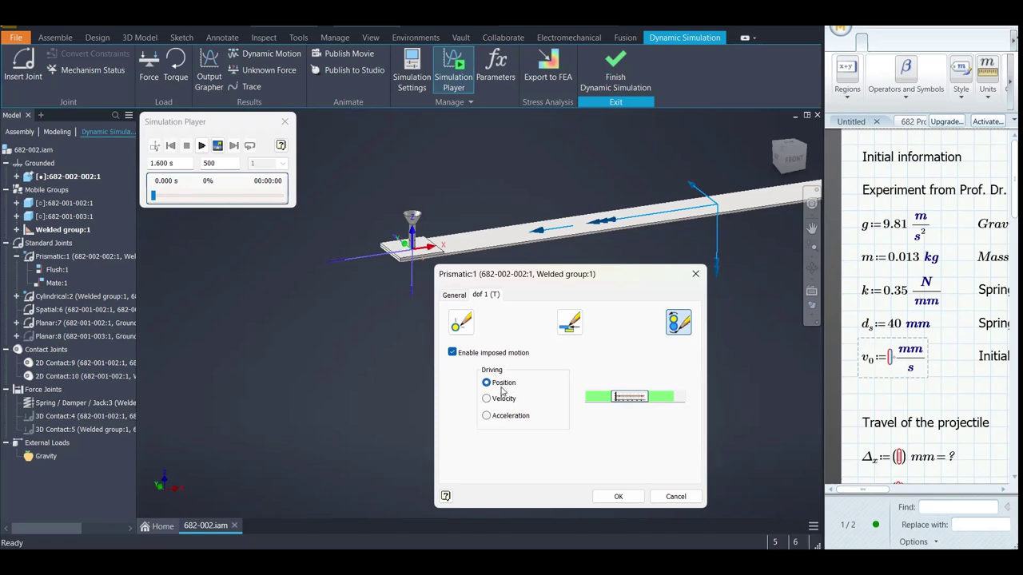
Open the imposed motion graph of the Prismatic:1 joint and examine the linear ramp's starting and ending positions
left_click(639, 399)
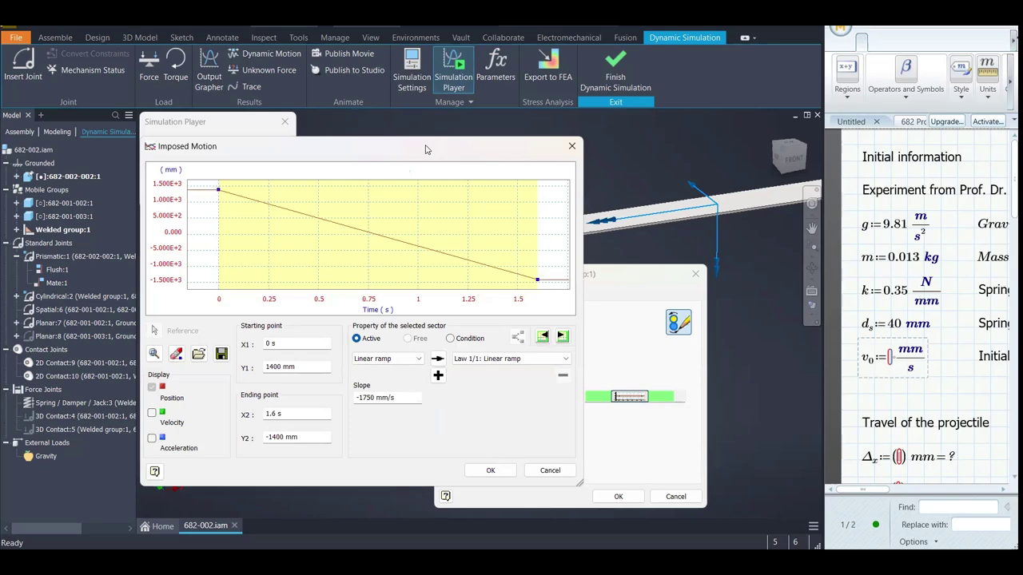
left_click_drag(425, 150, 469, 171)
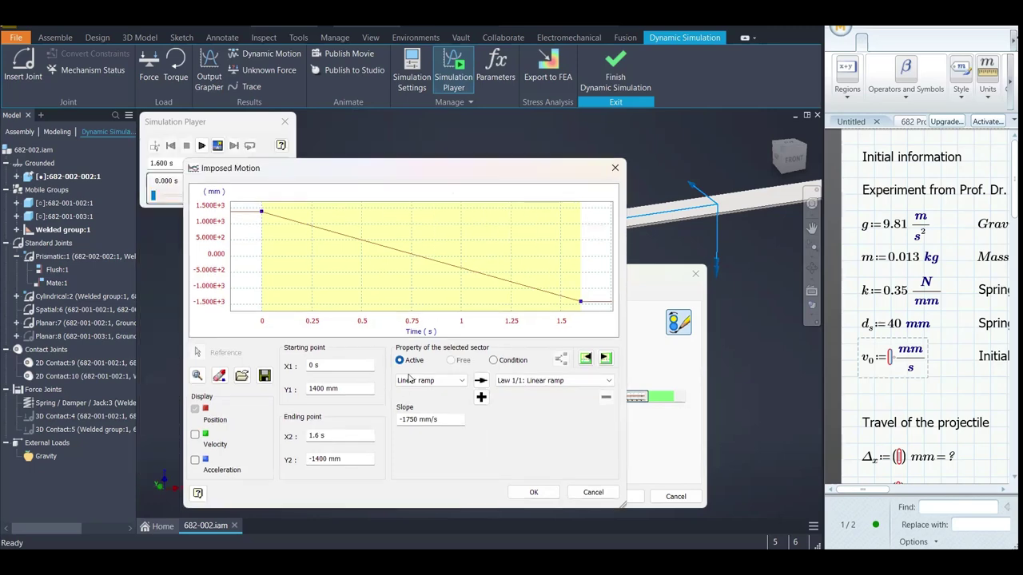
left_click(340, 389)
left_click(315, 389)
left_click(344, 389)
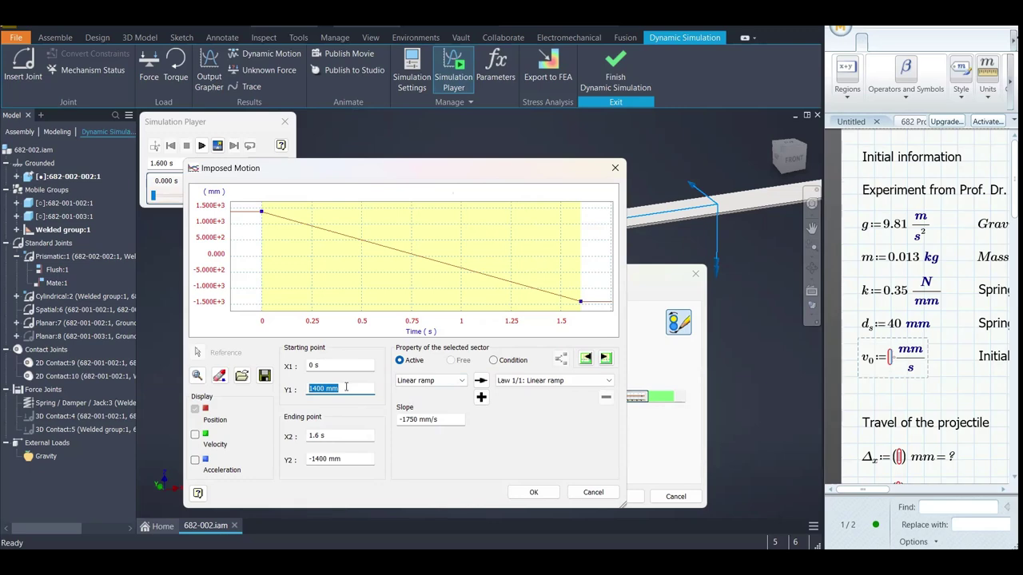
left_click(346, 388)
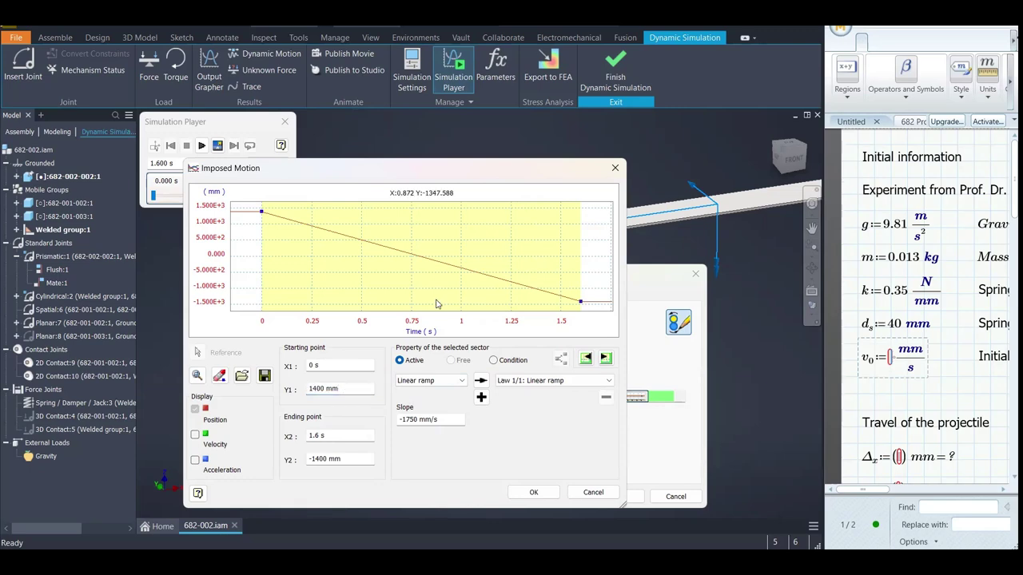
left_click_drag(369, 460, 319, 466)
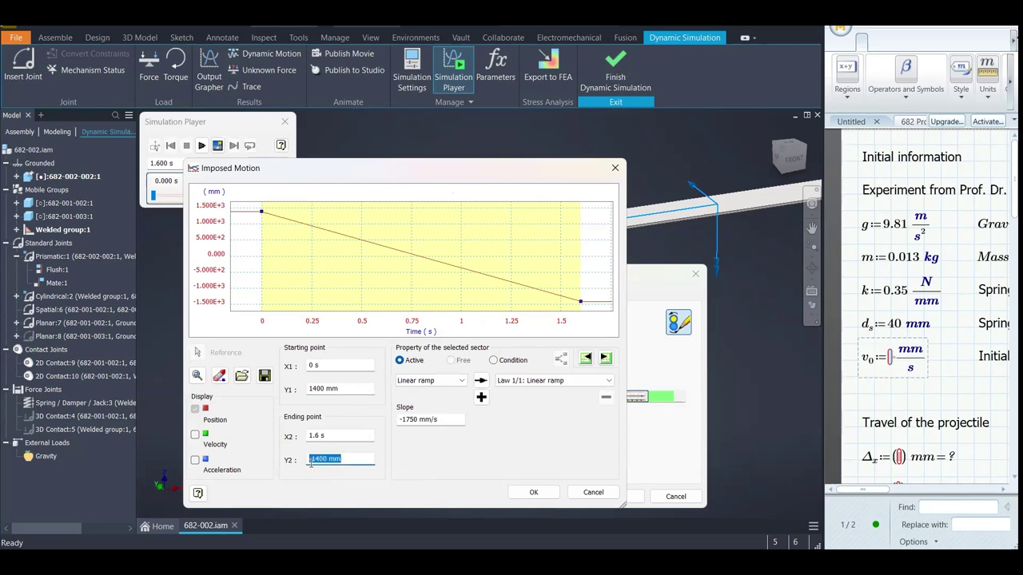
left_click(312, 462)
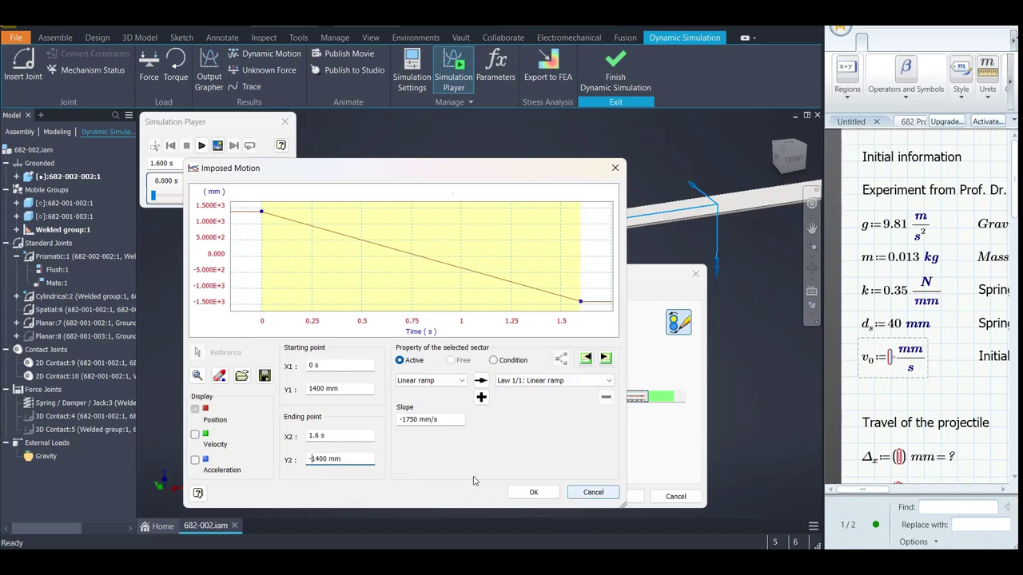
Display the velocity and acceleration curves in the imposed motion graph, hide them again and close the joint properties without changes
left_click(195, 436)
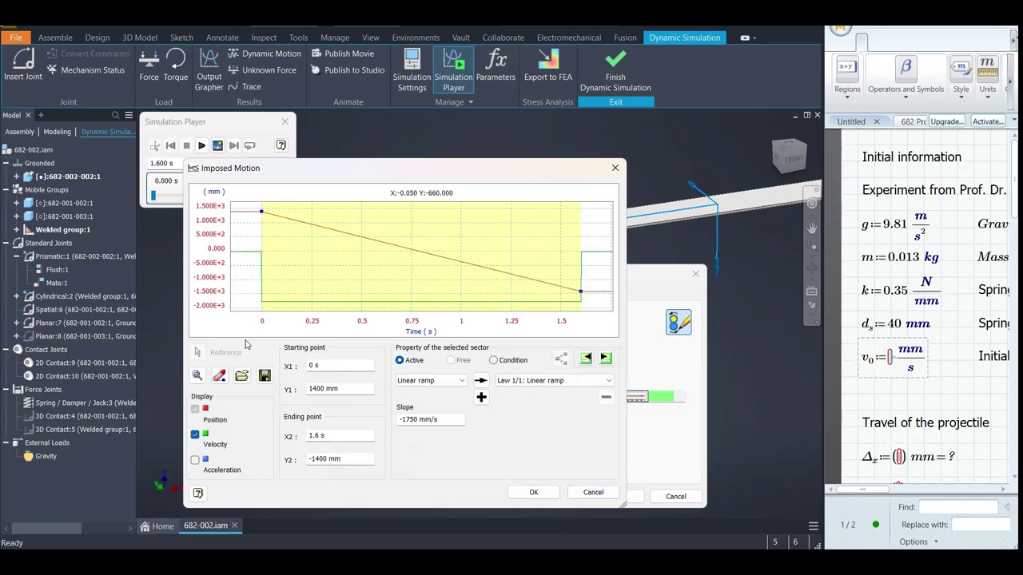
left_click(195, 436)
left_click(195, 436)
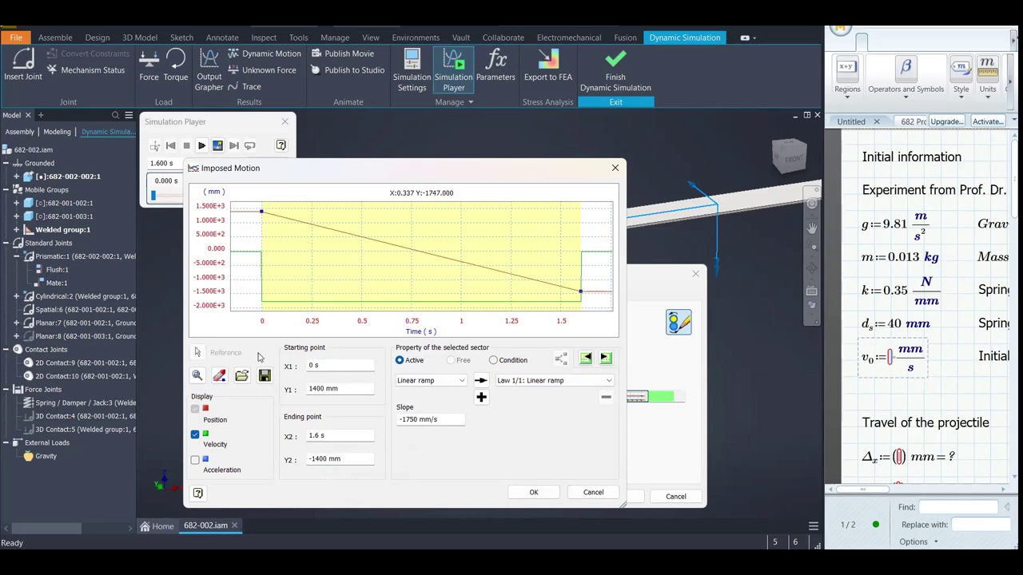
left_click(195, 461)
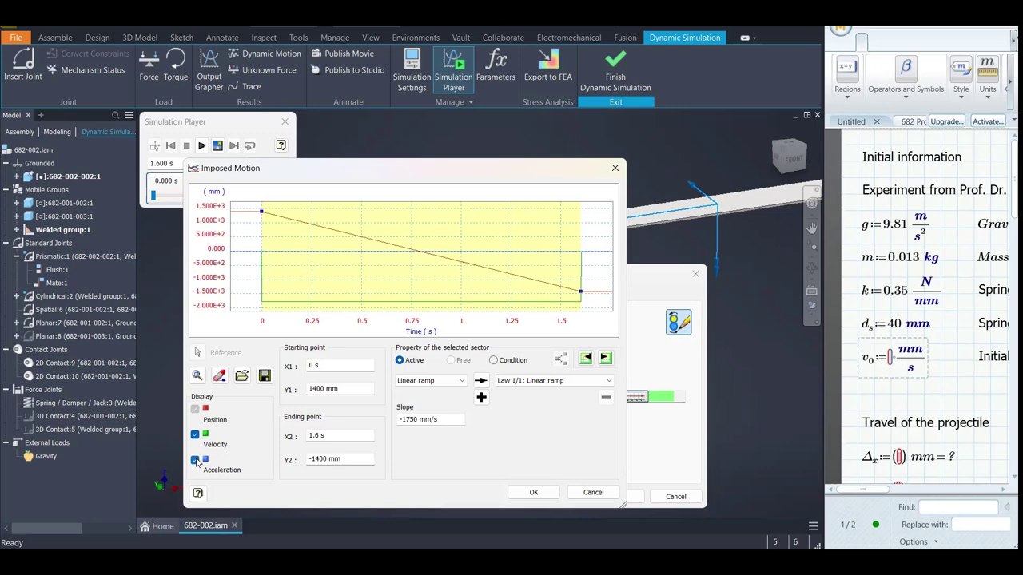
left_click(195, 461)
left_click(195, 461)
left_click(195, 461)
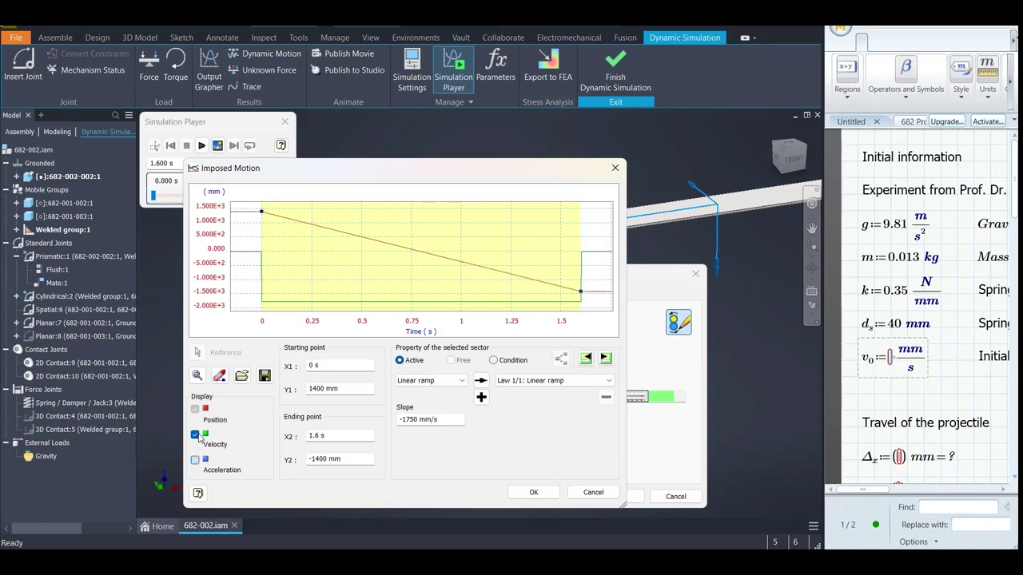
left_click(195, 436)
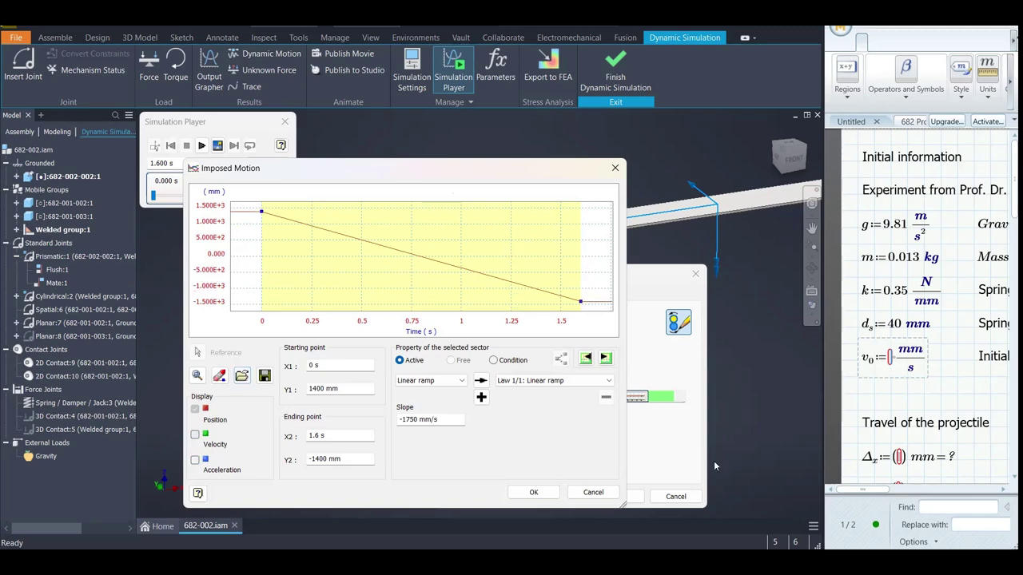
left_click(595, 493)
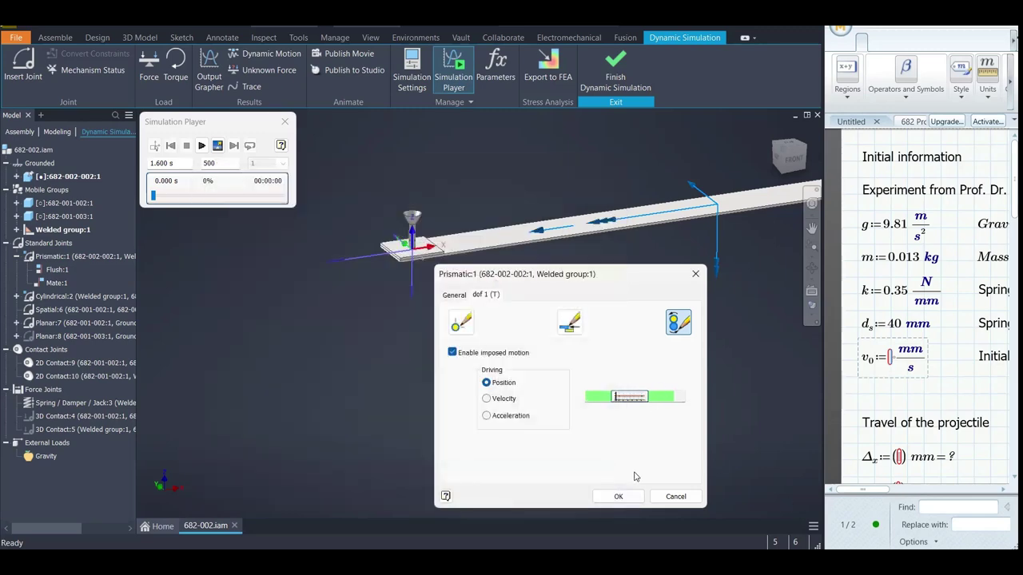
left_click(673, 497)
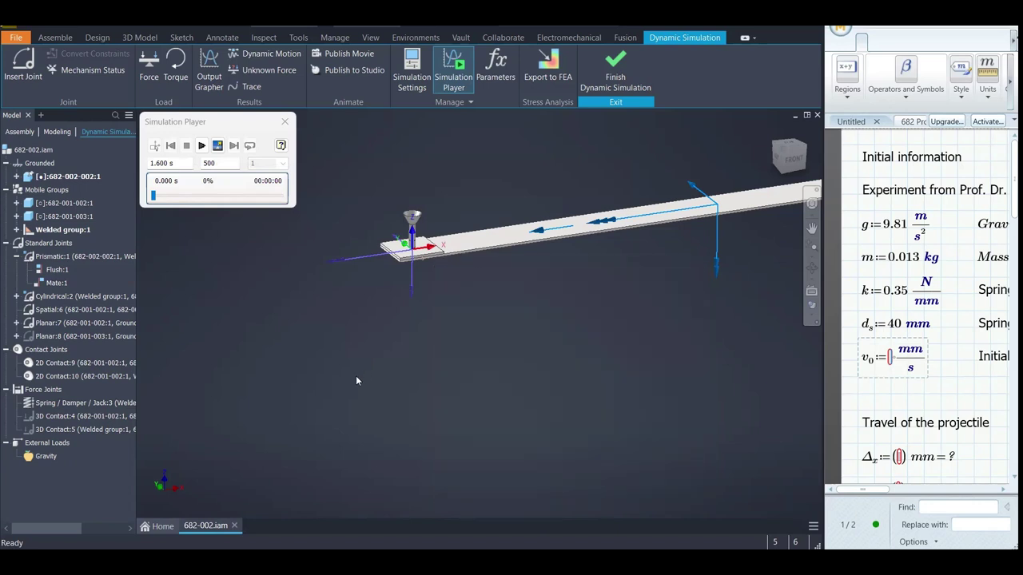
Open the Cylindrical:2 joint's properties and examine its translational degree of freedom, dof 2 (T), alongside the launcher
left_click(102, 298)
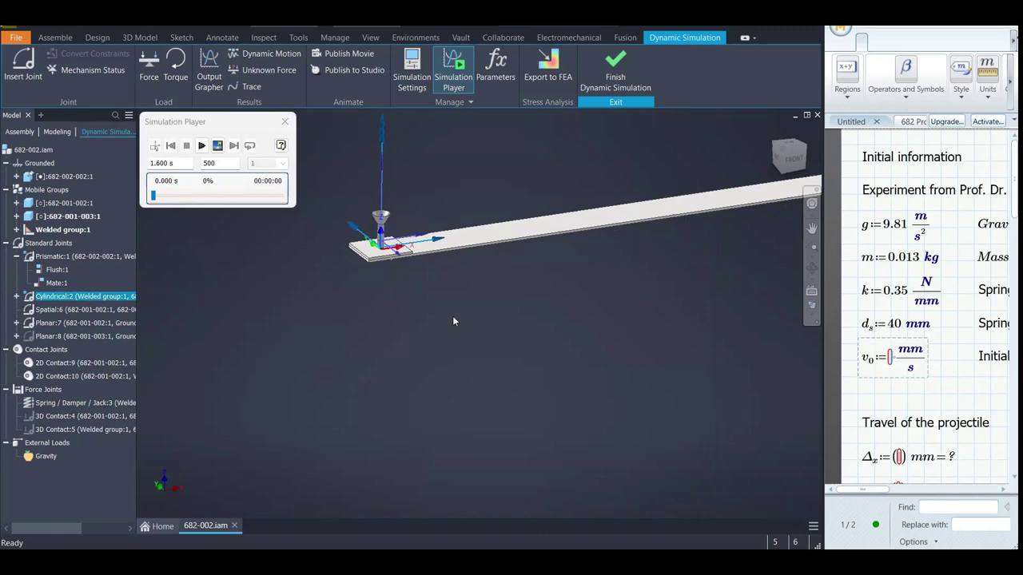
right_click(69, 301)
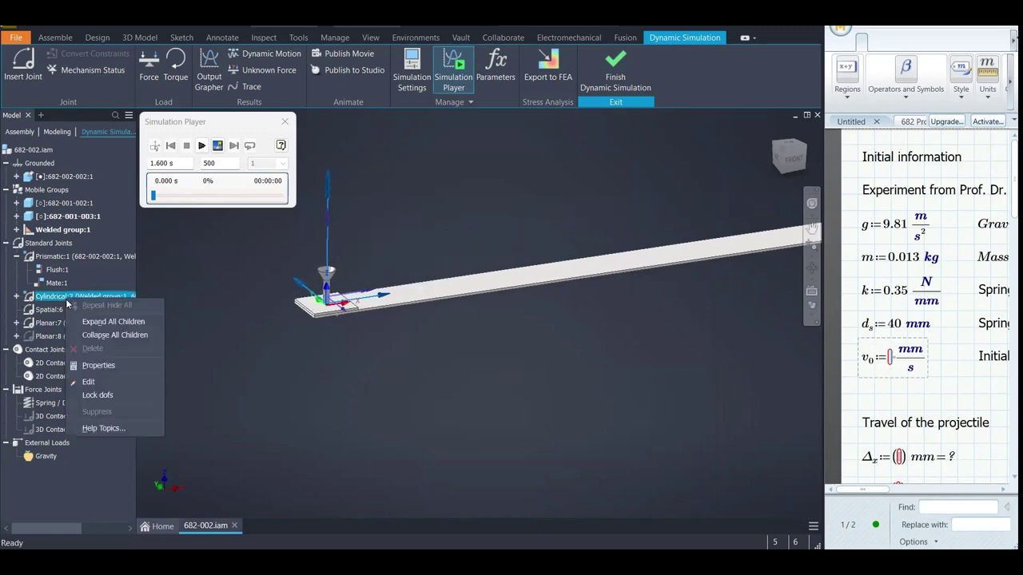
left_click(98, 366)
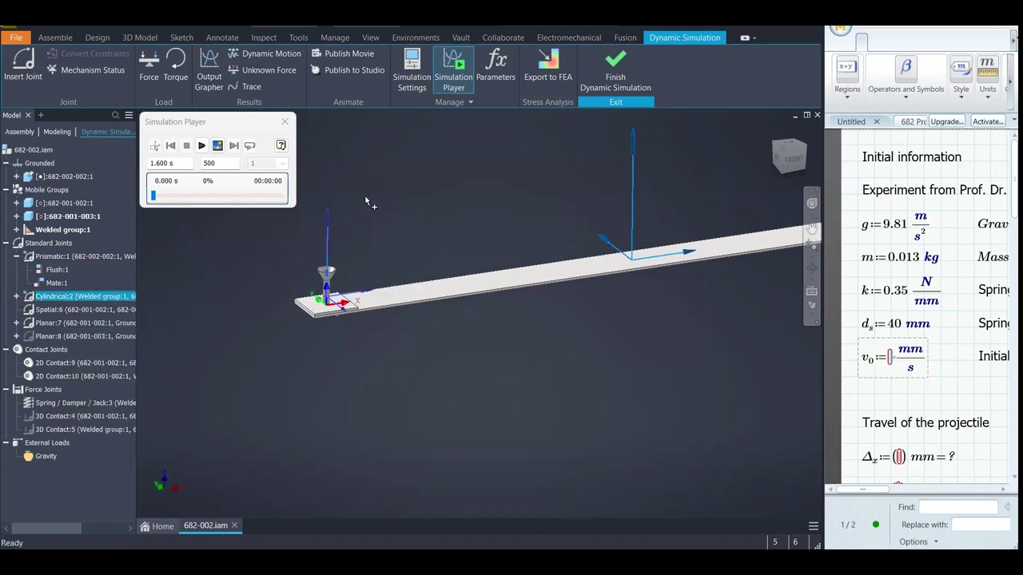
left_click(492, 296)
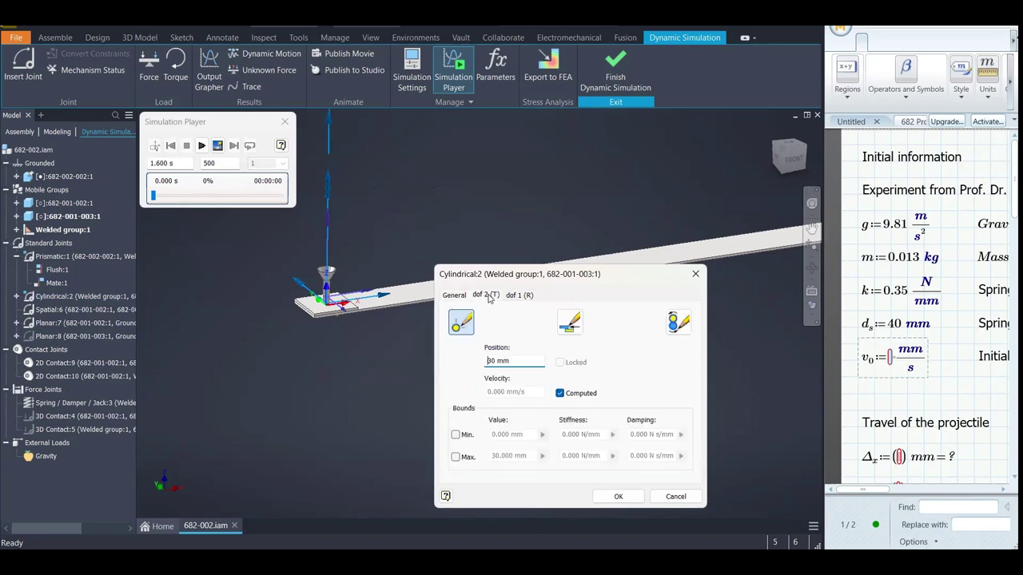
left_click_drag(544, 272, 558, 227)
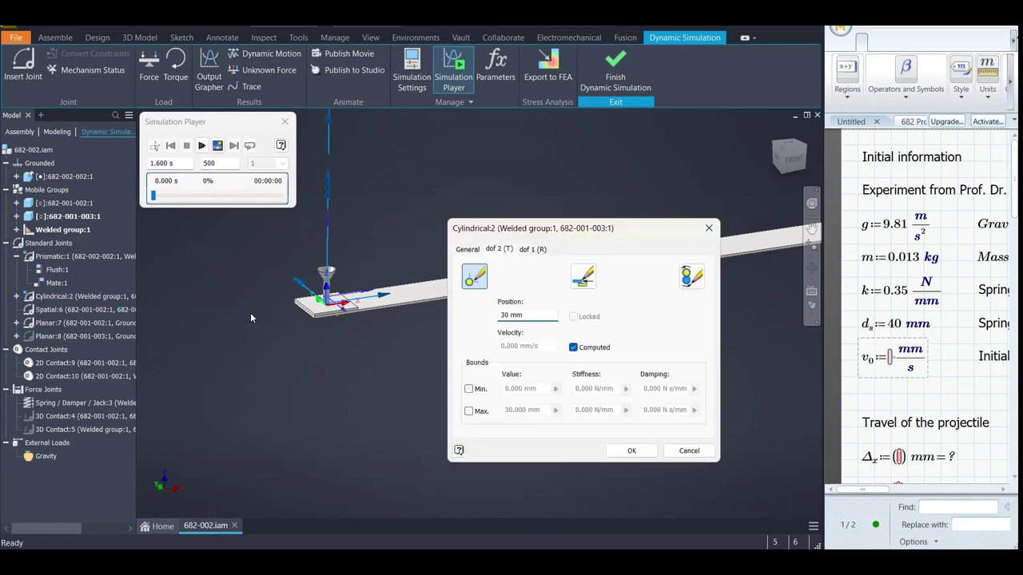
scroll(329, 301, "down", 5)
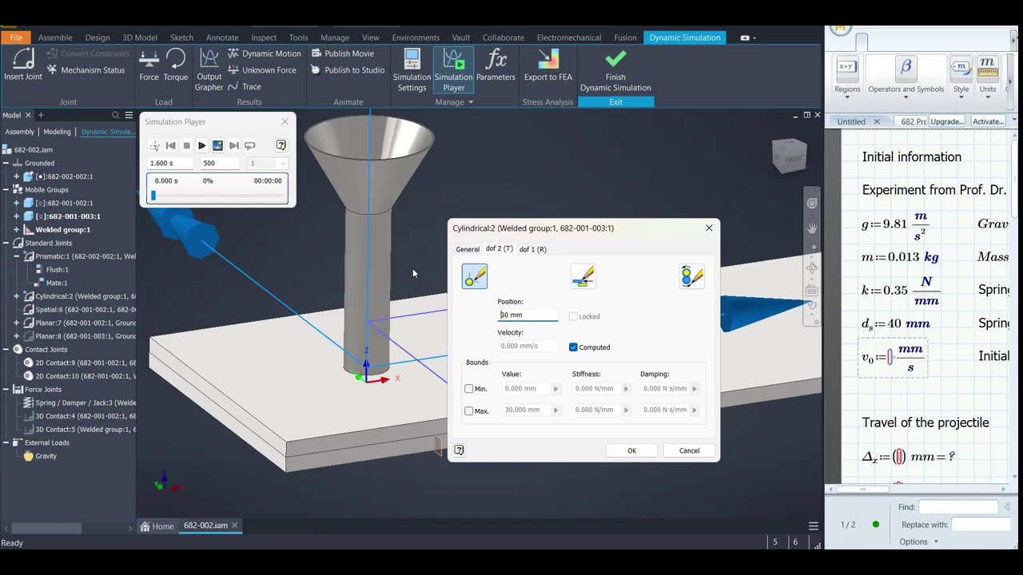
Compare the Cylindrical:2 joint's rotational dof 1 (R) settings and axis direction with those of its translational dof 2 (T)
left_click(537, 251)
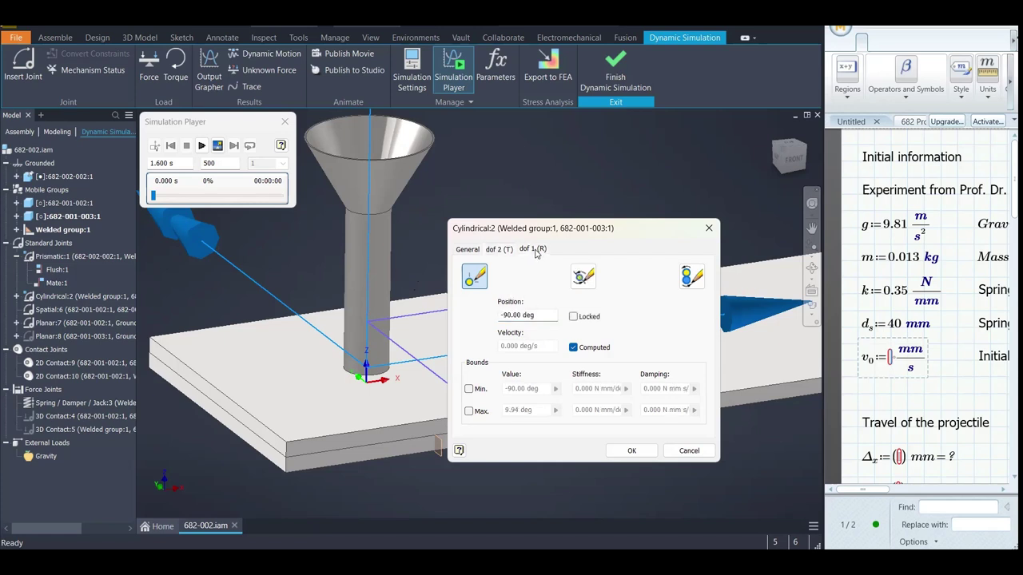
left_click(499, 249)
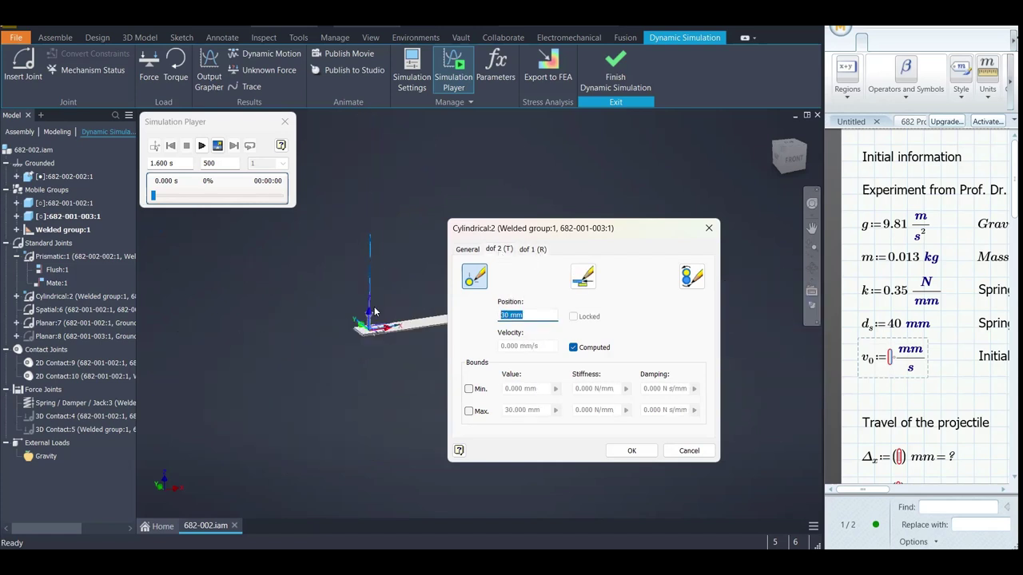
scroll(375, 267, "up", 5)
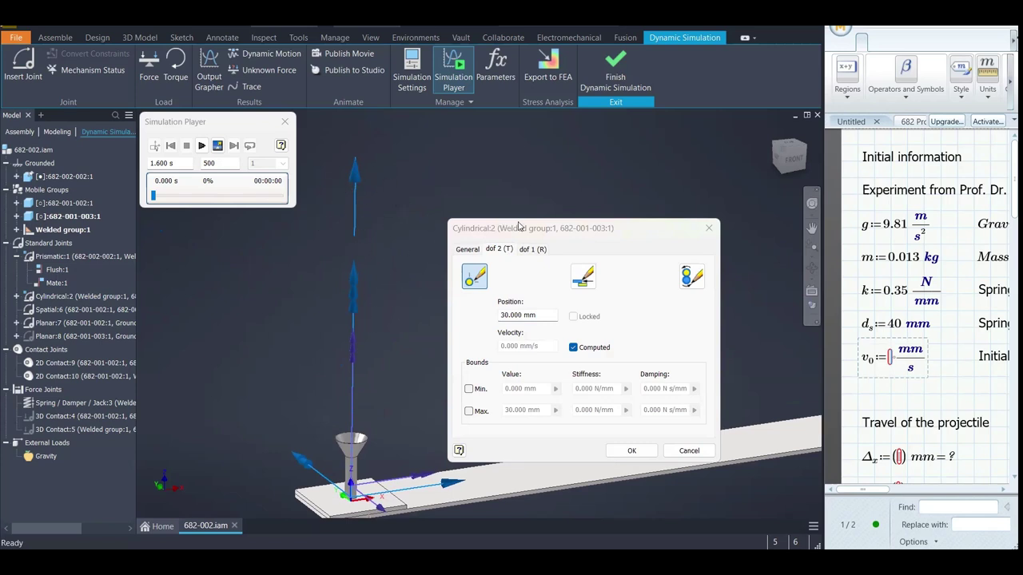
left_click(468, 250)
left_click(533, 250)
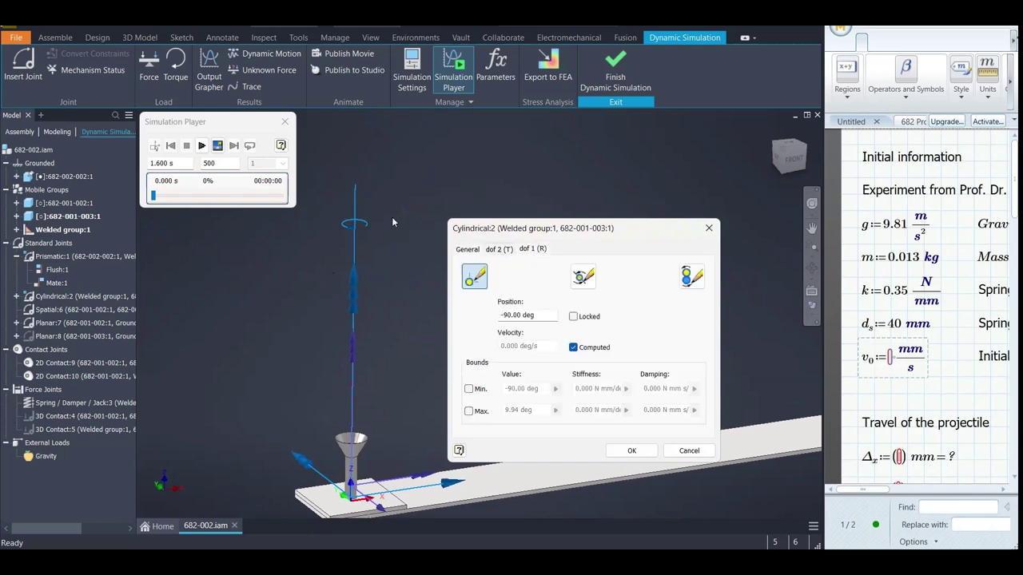
left_click(501, 250)
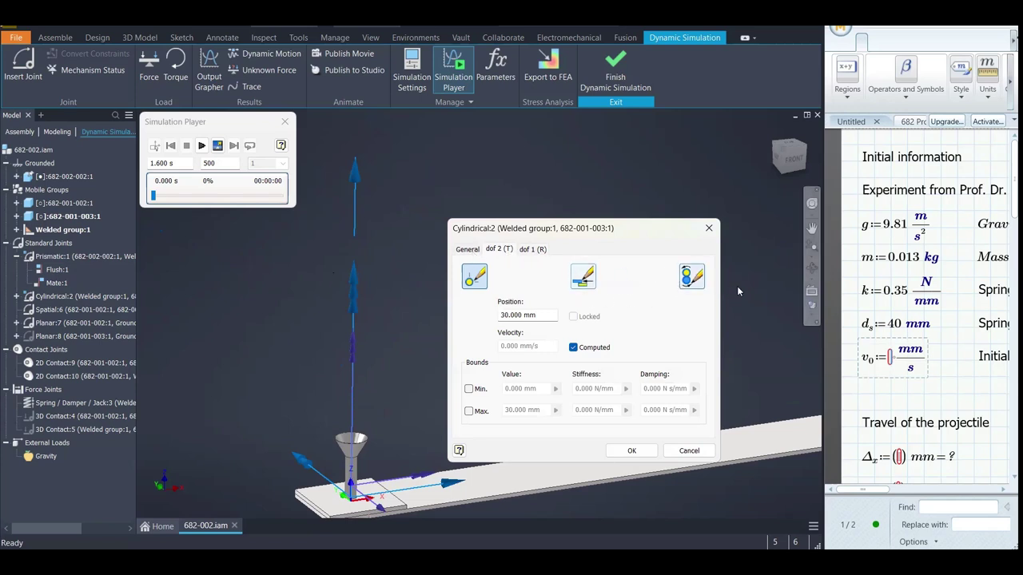
Switch the model display to Wireframe and inspect the spring and ball inside the launcher tube
scroll(350, 369, "up", 5)
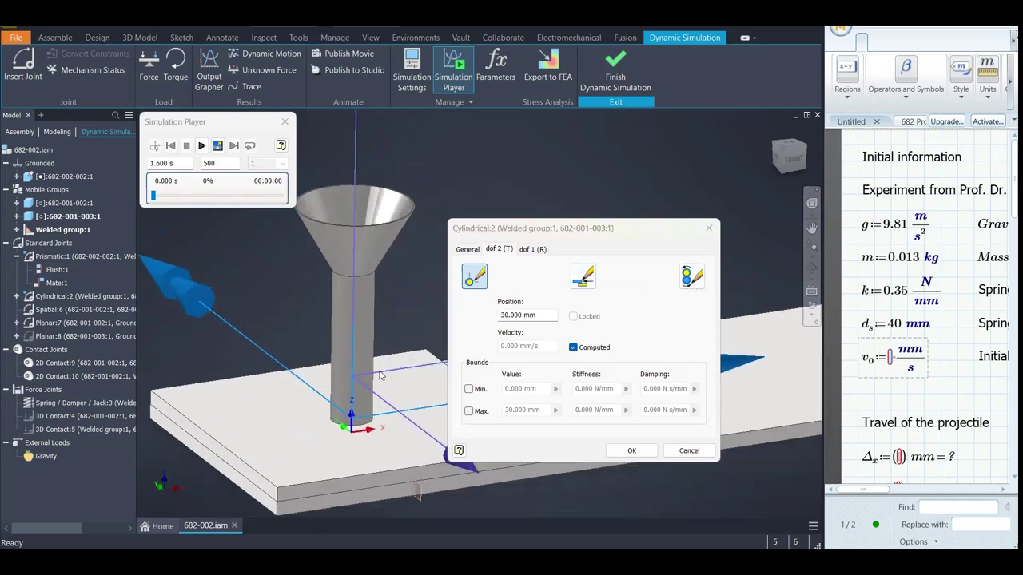
left_click(812, 307)
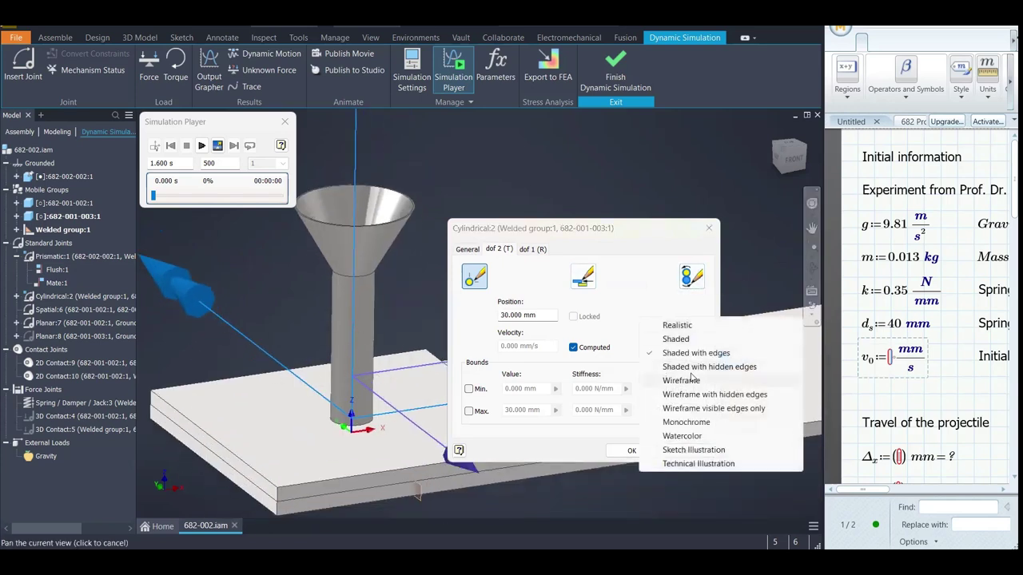
left_click(694, 380)
scroll(347, 388, "up", 3)
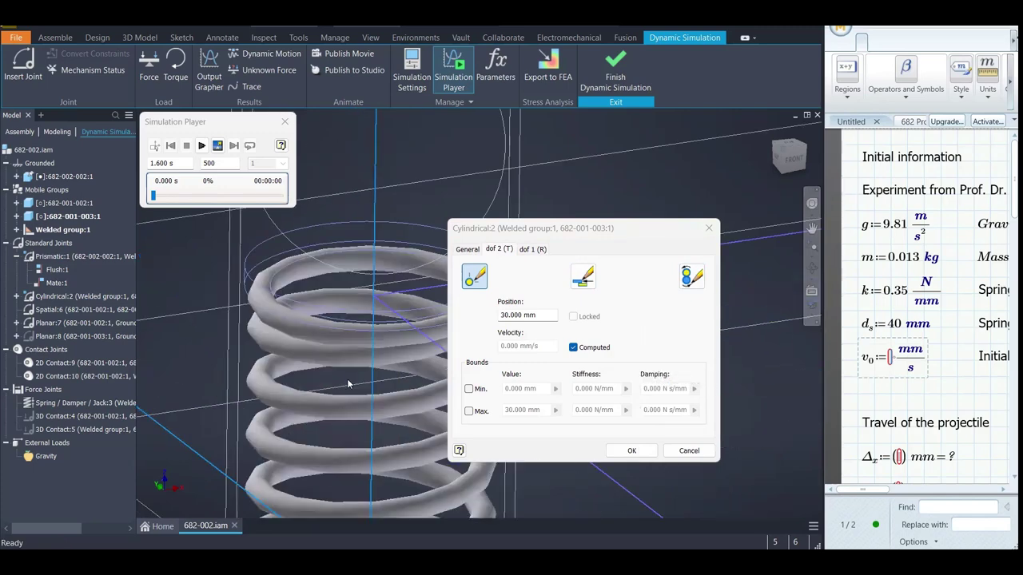
scroll(347, 383, "down", 3)
scroll(348, 368, "up", 1)
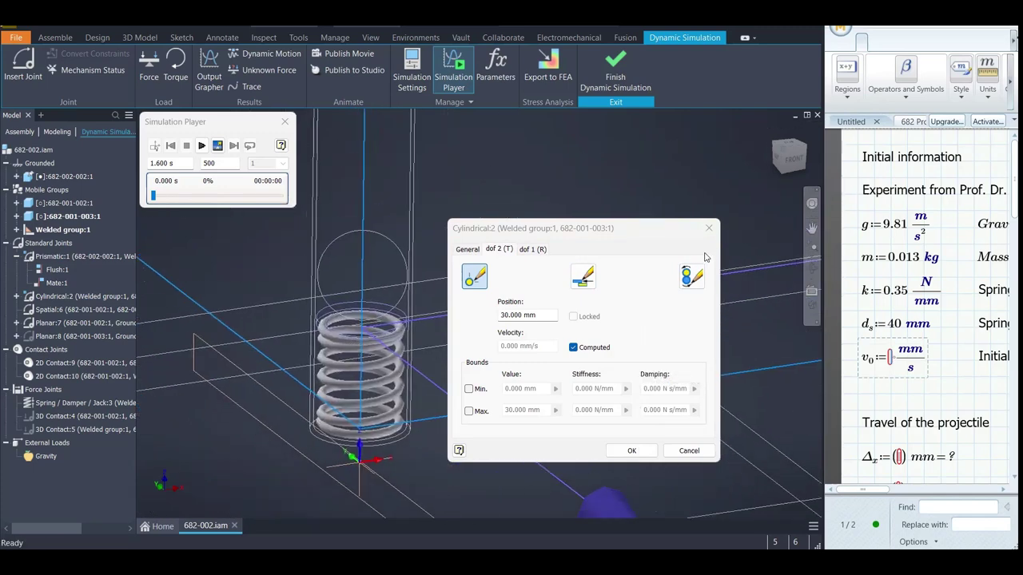
Open the position-driven imposed motion graph of dof 2 (T) and examine the linear ramp's starting and ending points
left_click(691, 277)
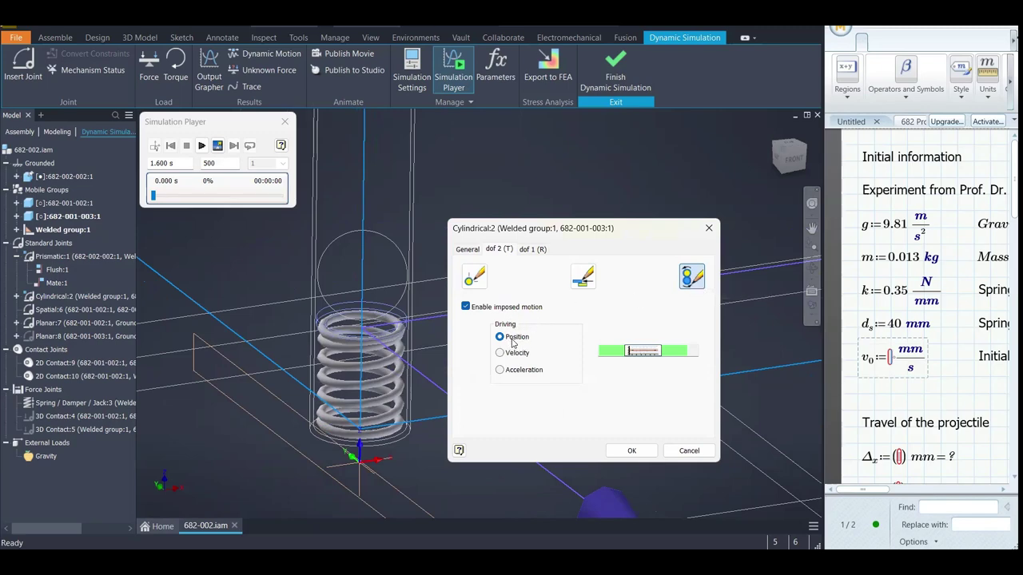
double_click(644, 350)
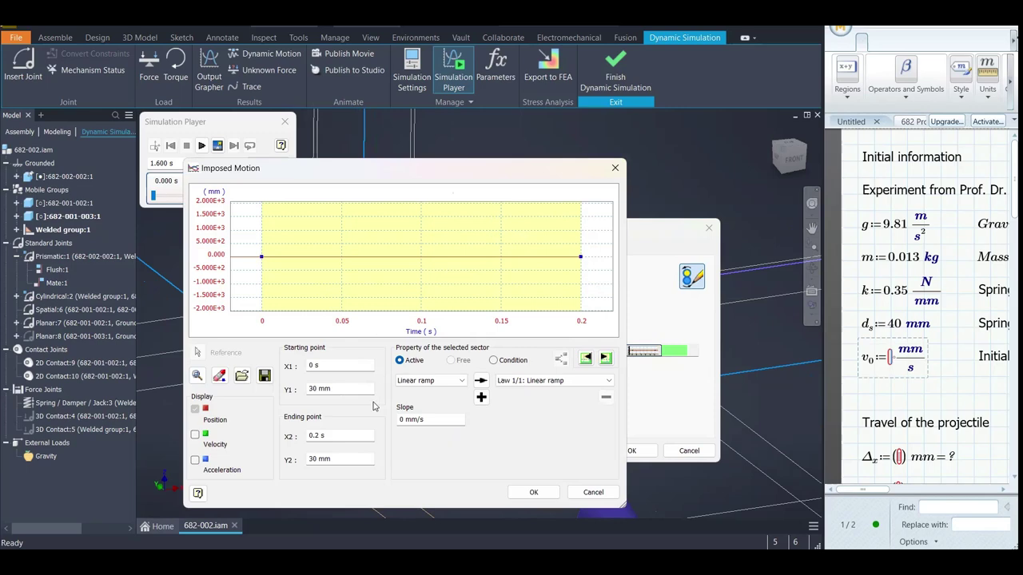
left_click(327, 436)
left_click(592, 277)
left_click(524, 282)
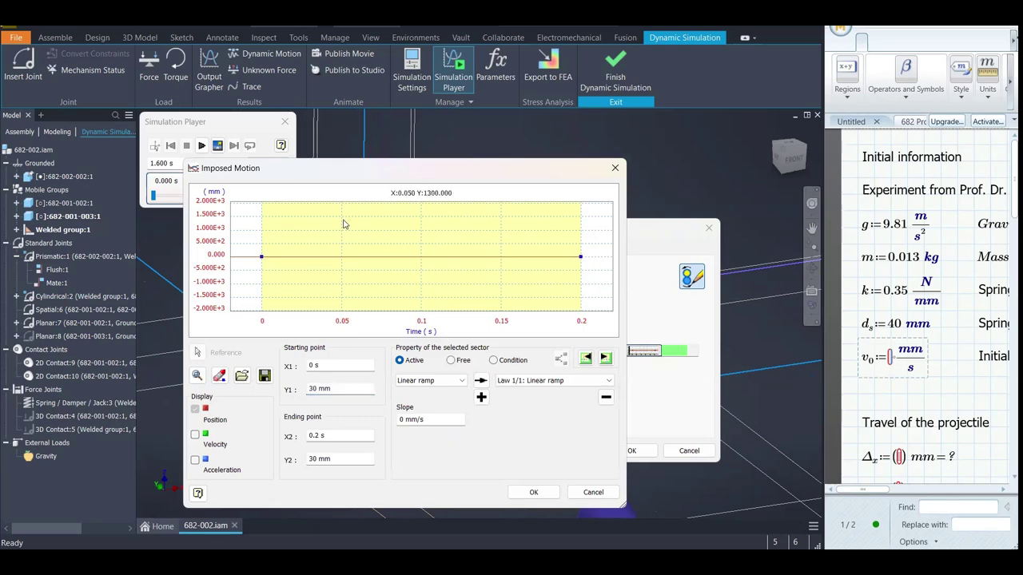
left_click_drag(367, 174, 624, 145)
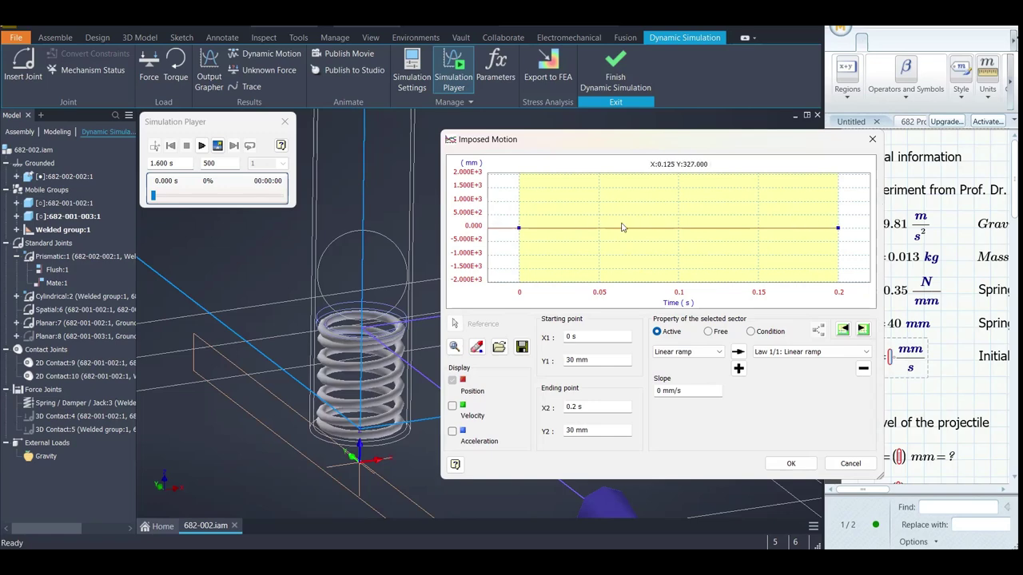
Review the motion's out-of-definition settings before the first point and after the last point, plus the law types available for the sector
left_click(515, 211)
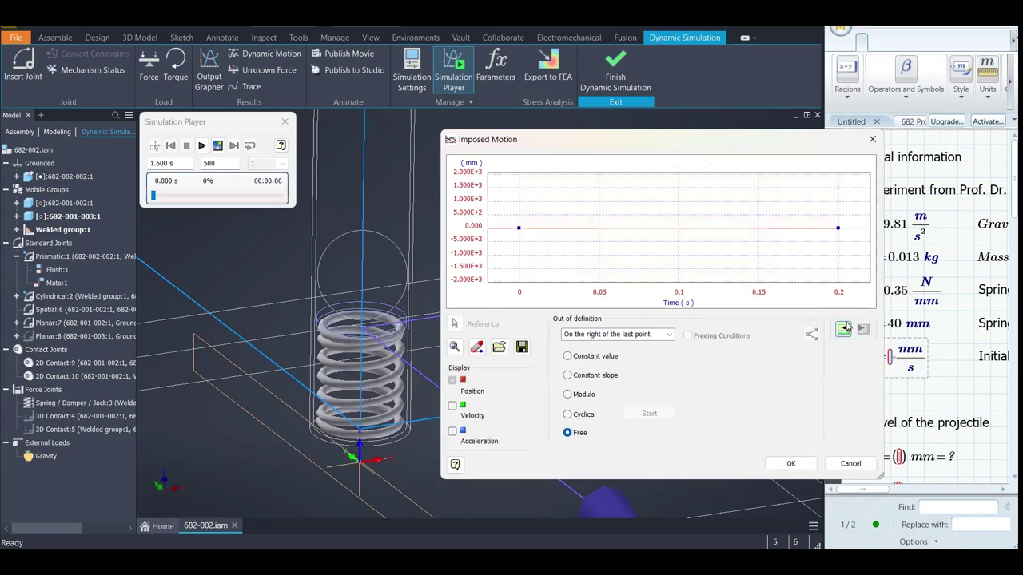
left_click(728, 211)
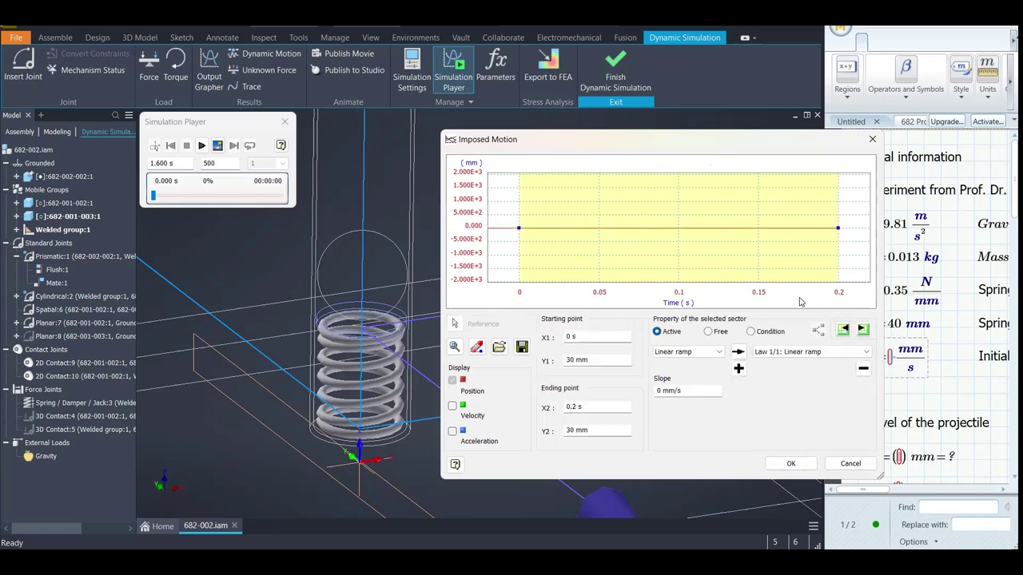
left_click(864, 331)
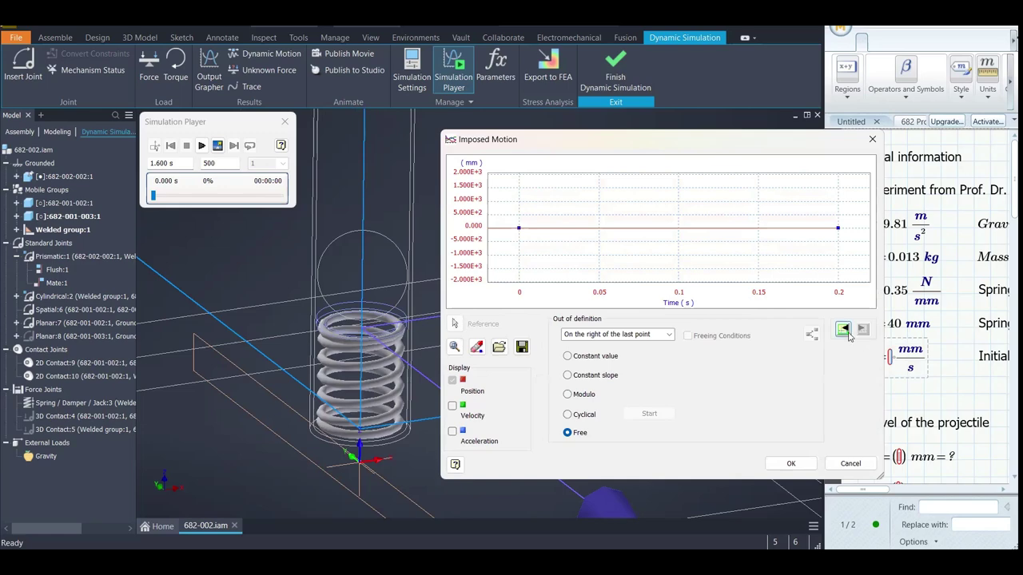
left_click(845, 332)
left_click(845, 332)
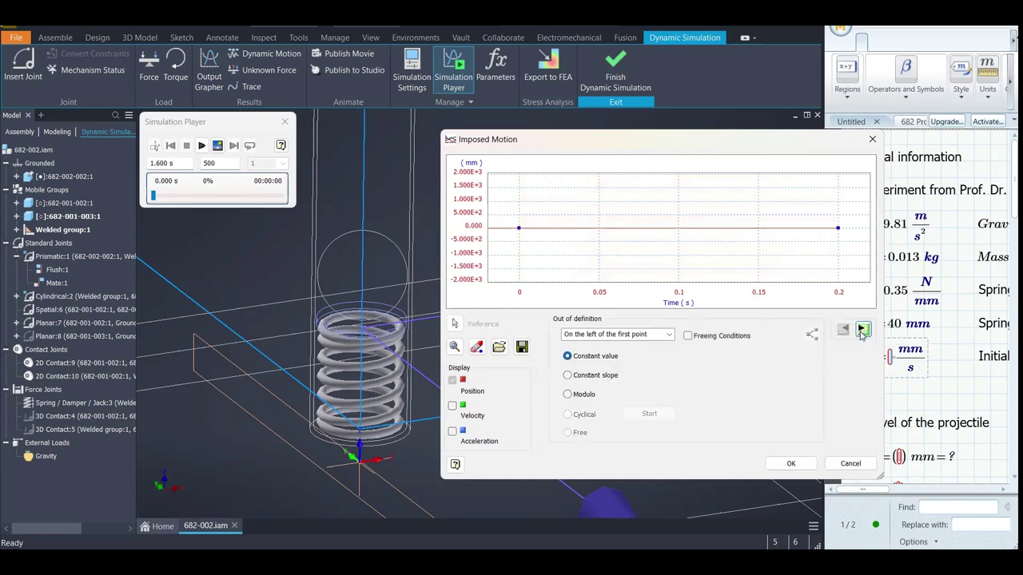
left_click(863, 330)
left_click(844, 333)
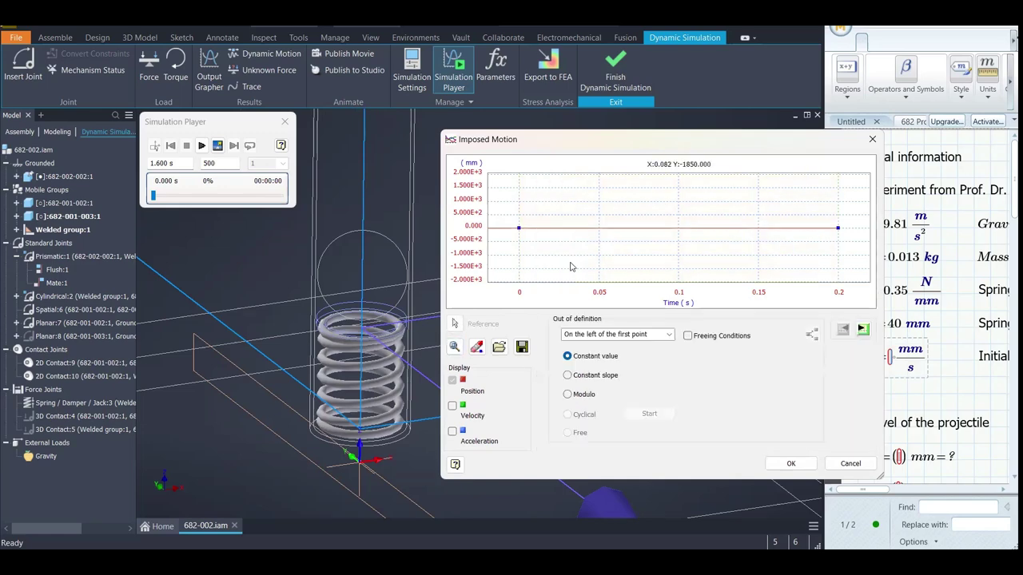
left_click(863, 330)
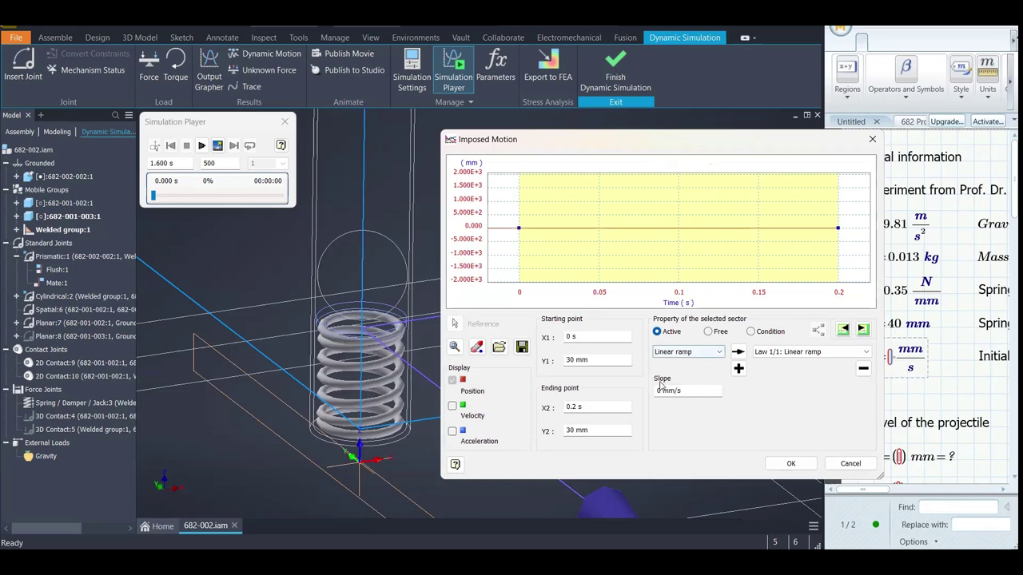
left_click(663, 353)
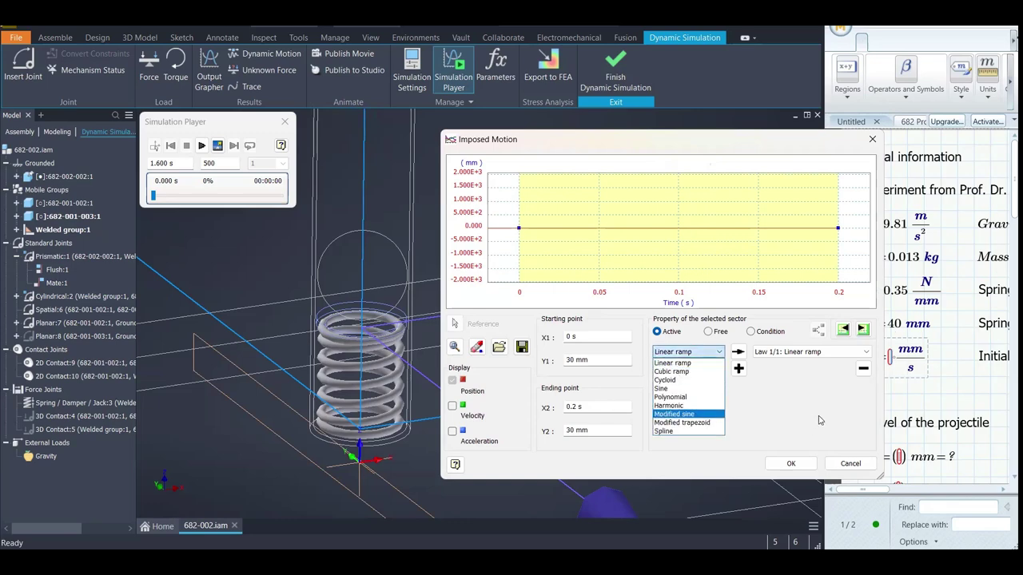
left_click(818, 420)
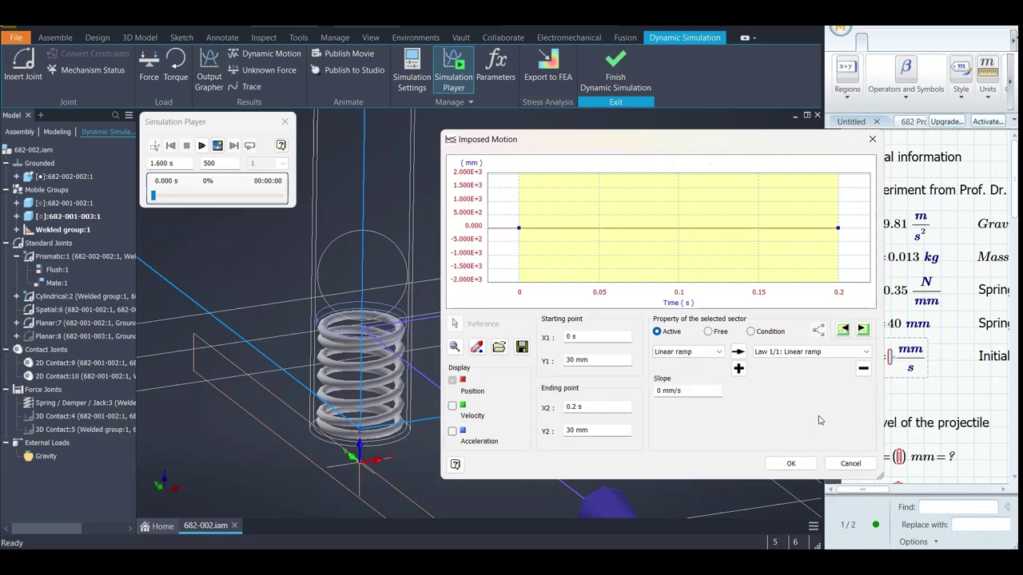
Try the constant value, constant slope, modulo, cyclical and free options for the motion after the last point, and discard the changes
left_click(864, 334)
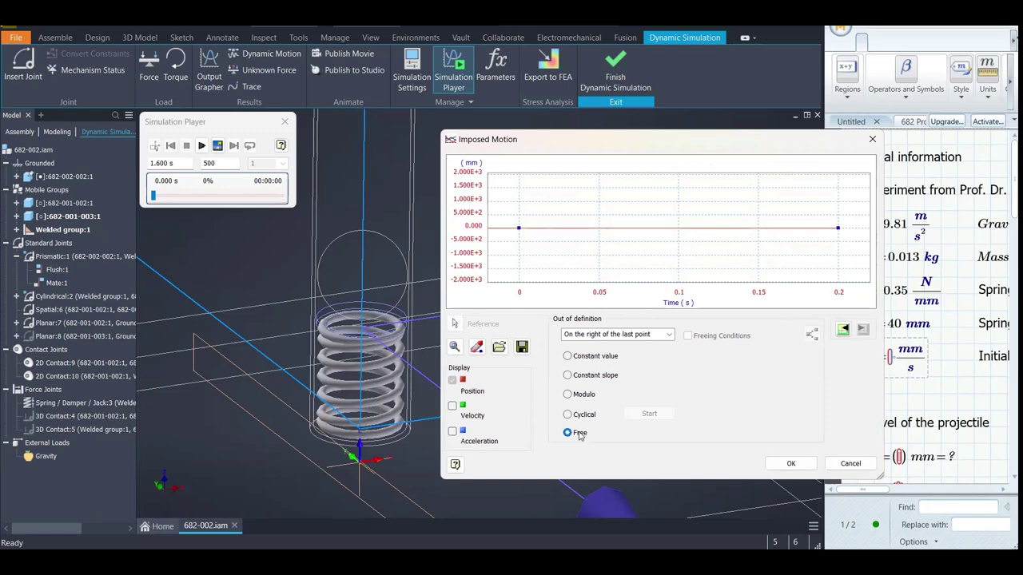
left_click(582, 360)
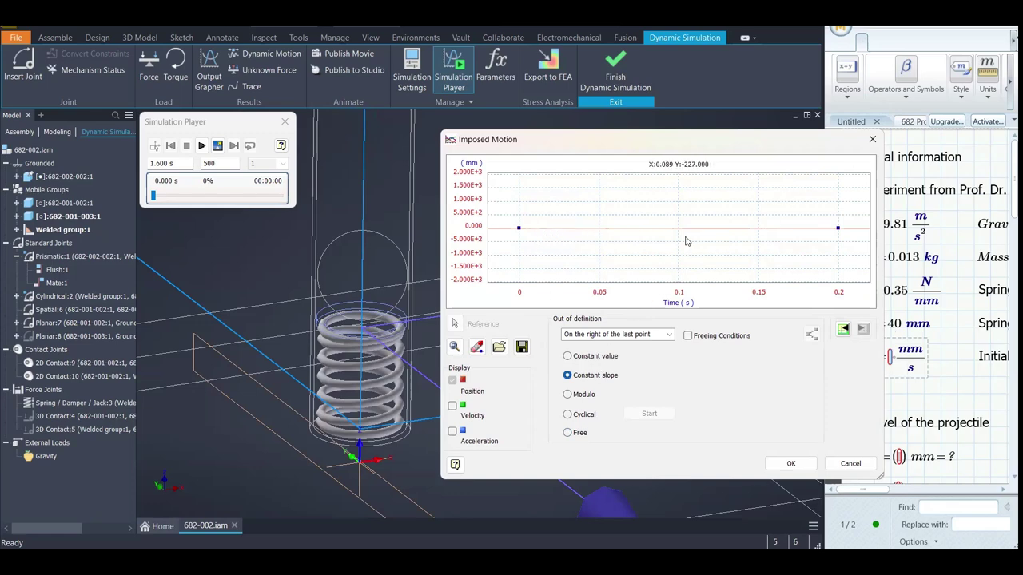
left_click(578, 395)
left_click(577, 417)
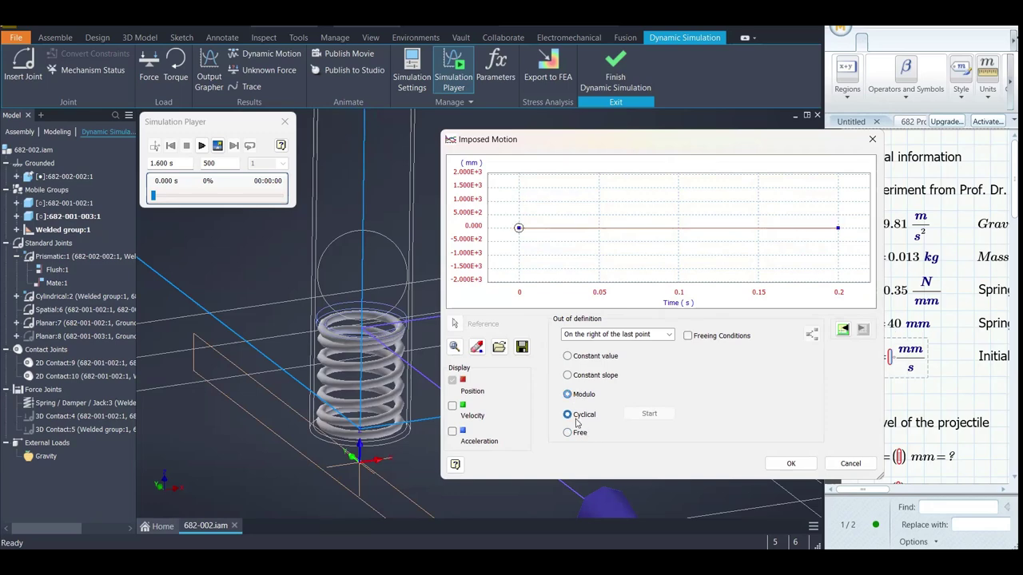
left_click(569, 434)
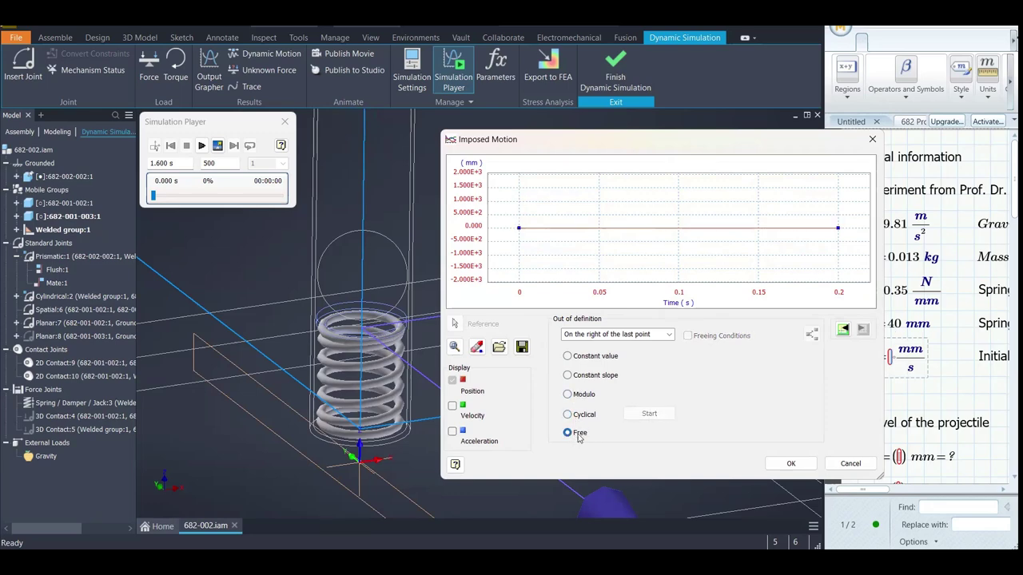
left_click(850, 466)
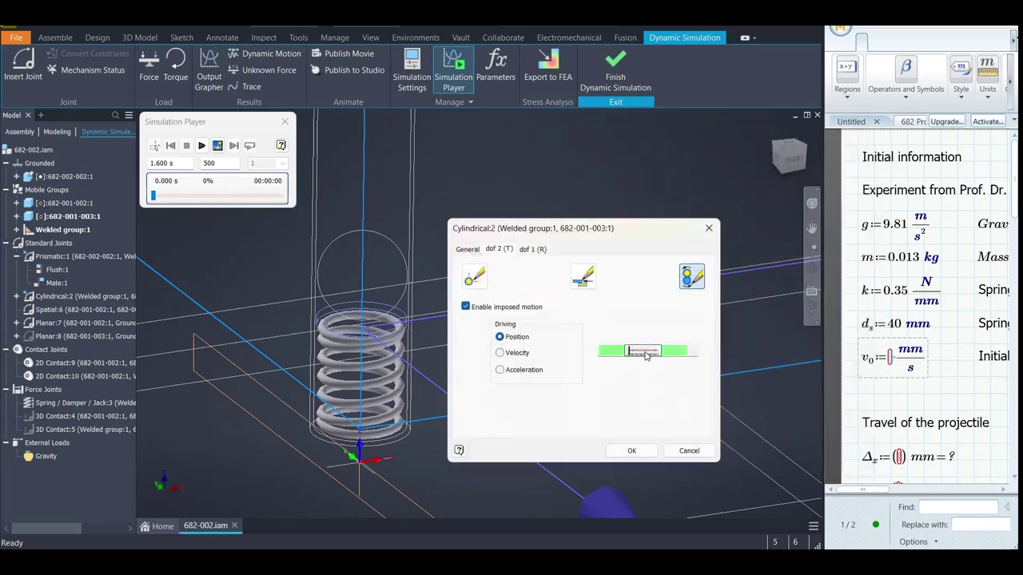
Reopen the imposed motion graph of dof 2 (T), check the behaviour set after the last point and close it without changes
left_click(646, 352)
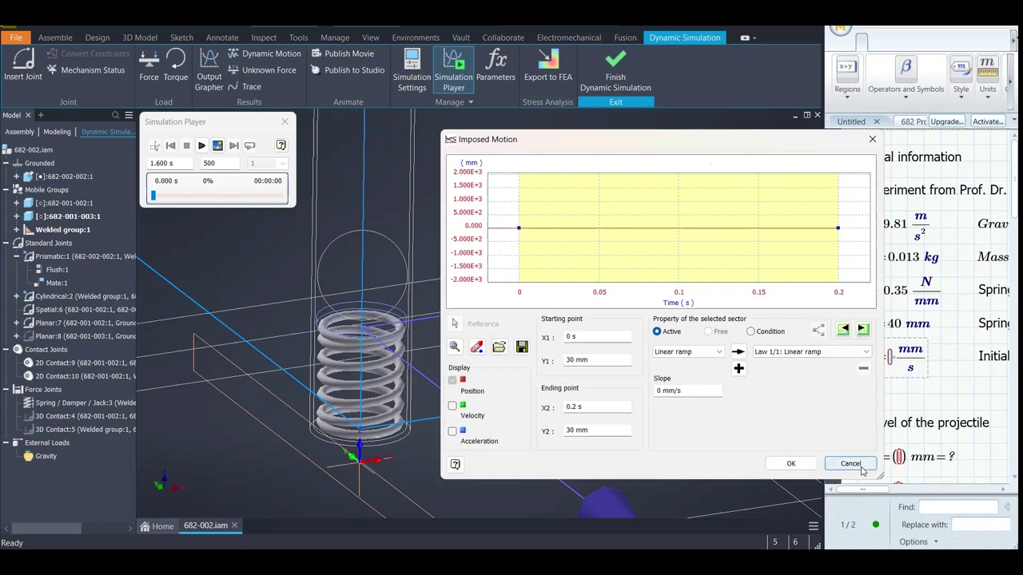
left_click(863, 329)
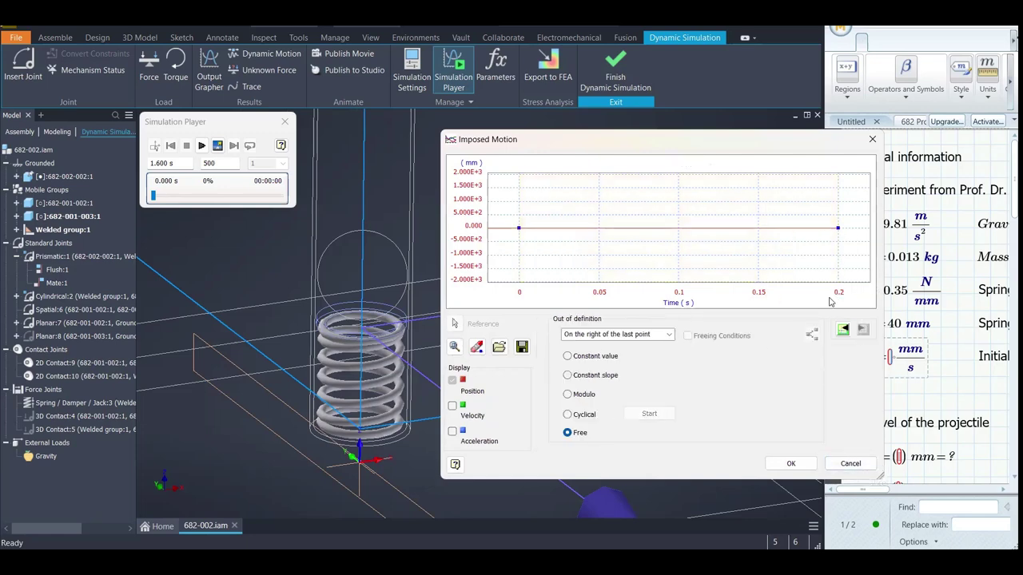
left_click(851, 464)
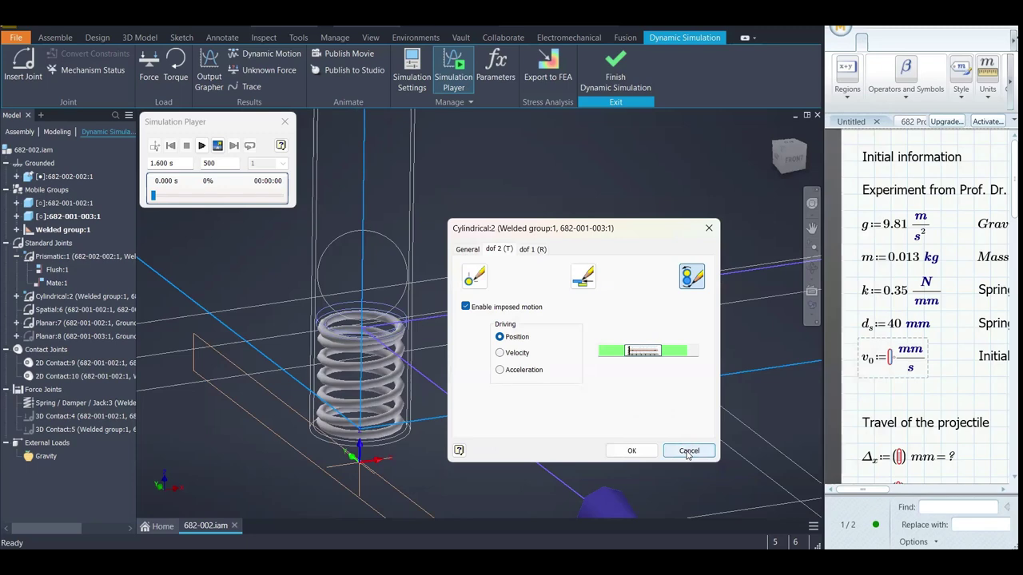
Close the Cylindrical:2 properties without changes and examine the launcher tube, base and joint axes
left_click(689, 451)
scroll(570, 230, "down", 5)
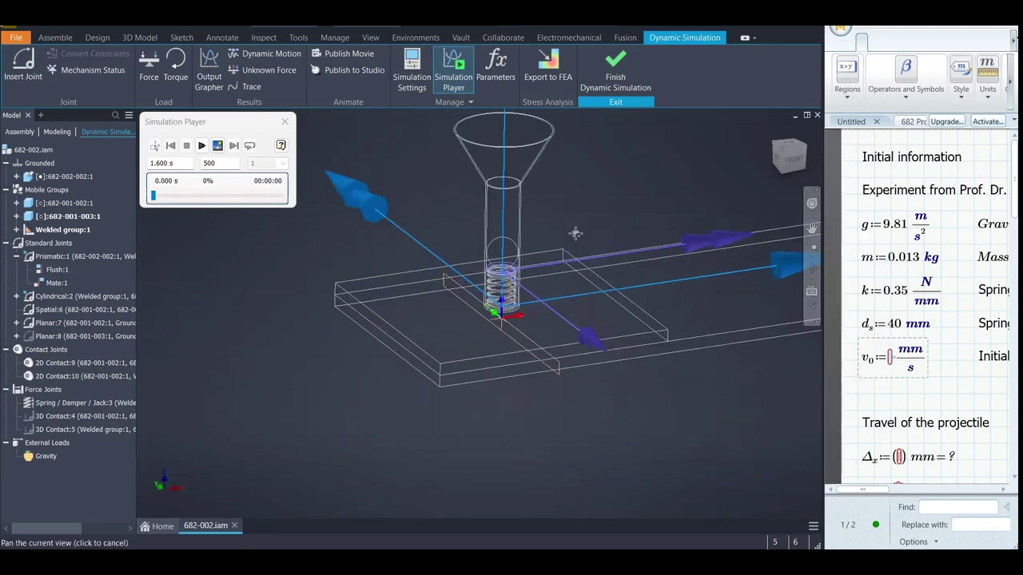
scroll(575, 233, "up", 4)
scroll(548, 283, "down", 6)
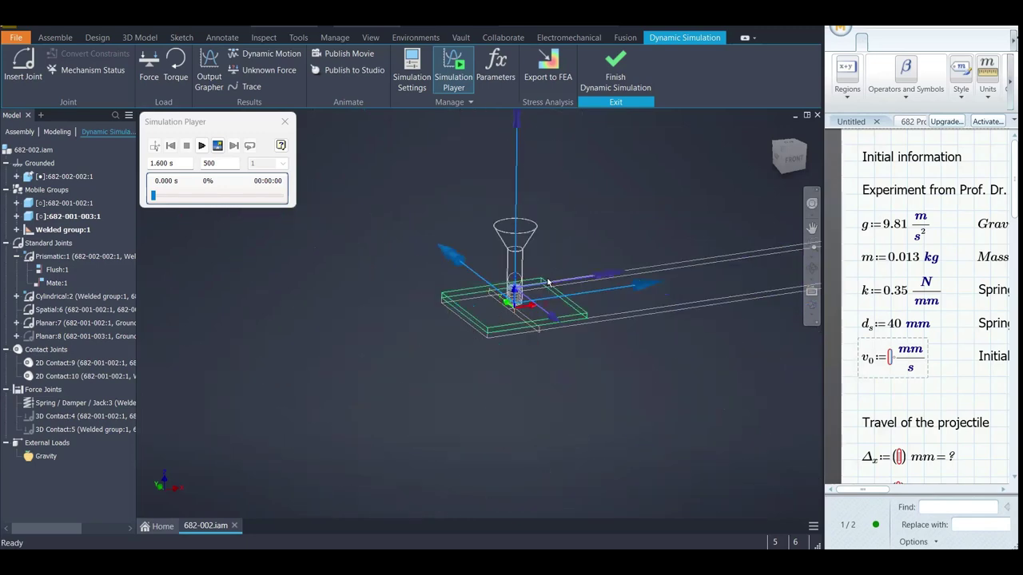
middle_click_drag(548, 283, 512, 271)
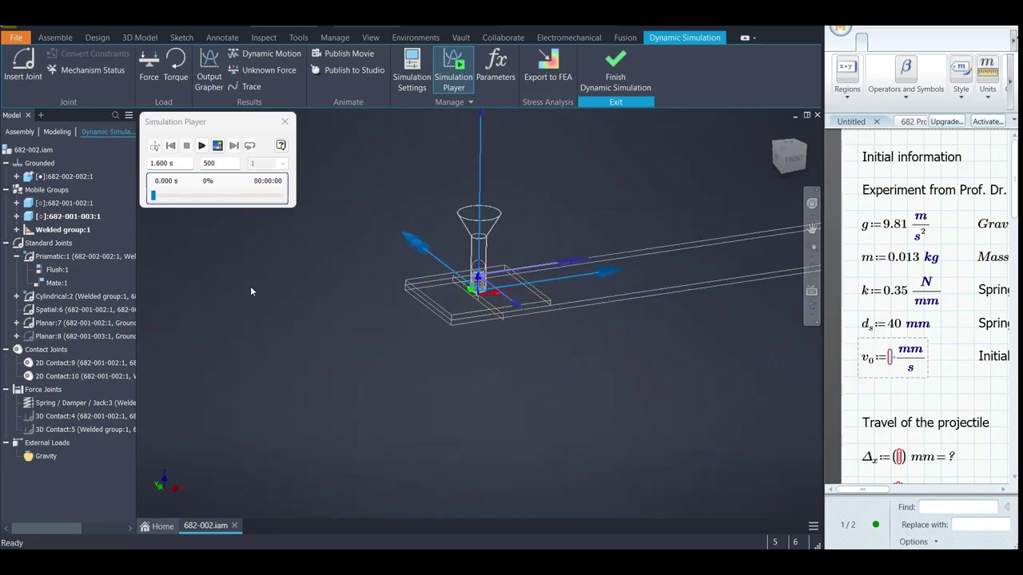
middle_click_drag(355, 326, 299, 365)
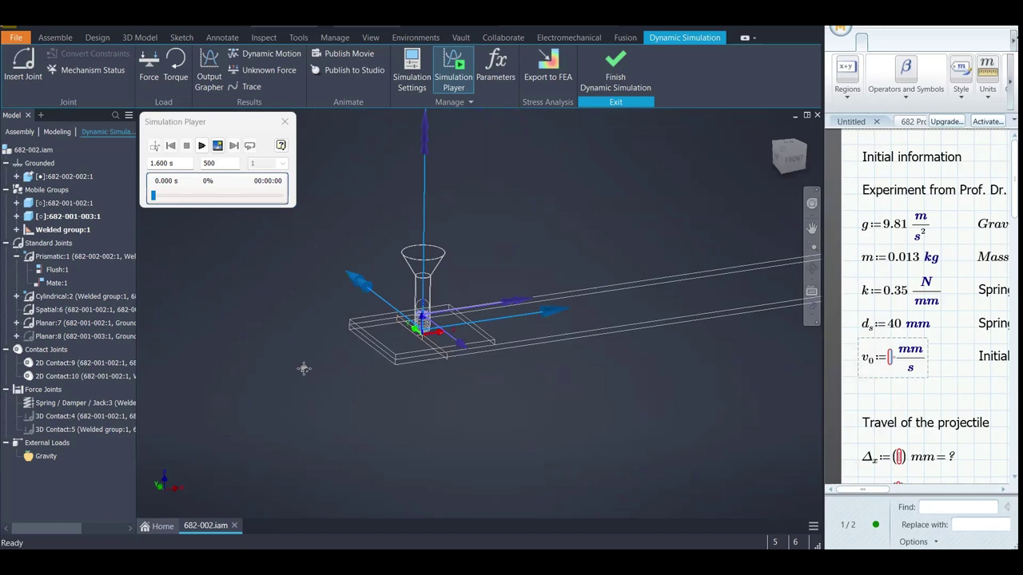
scroll(338, 370, "up", 4)
scroll(266, 404, "down", 1)
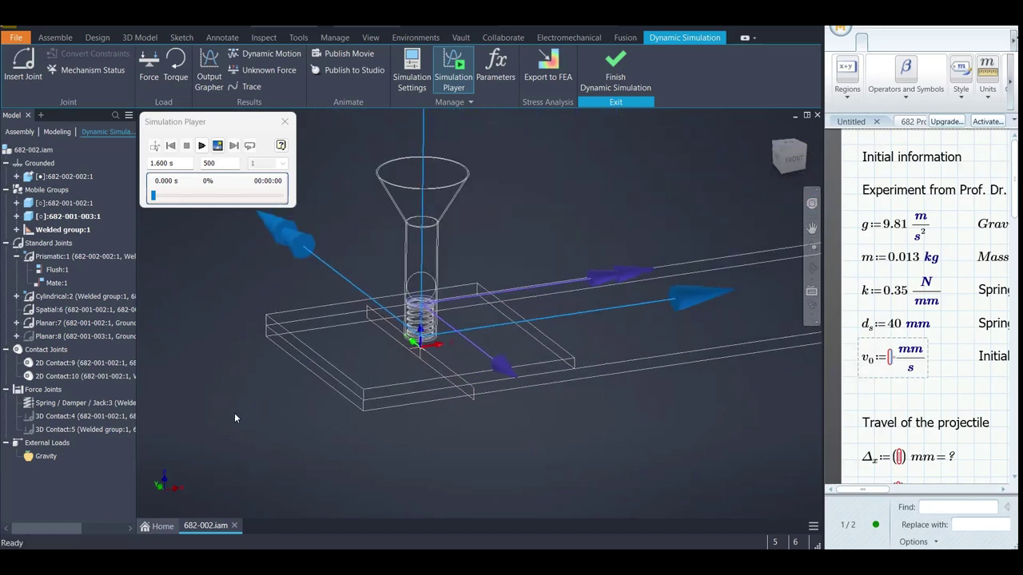
Examine the Spatial:6 joint's axes at the ball, review its general properties and close them without changes
left_click(80, 310)
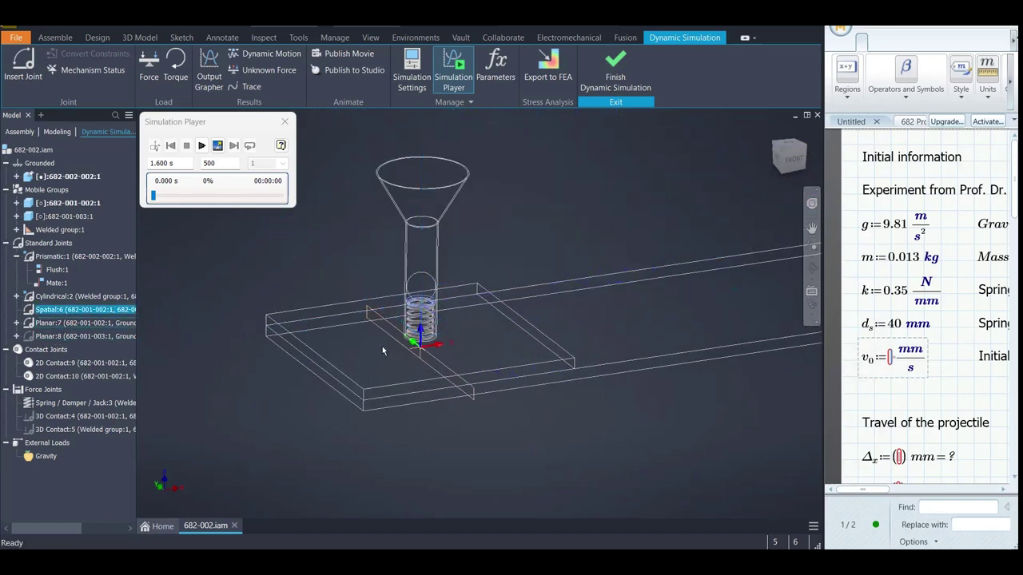
left_click(383, 351)
middle_click_drag(383, 351, 412, 415)
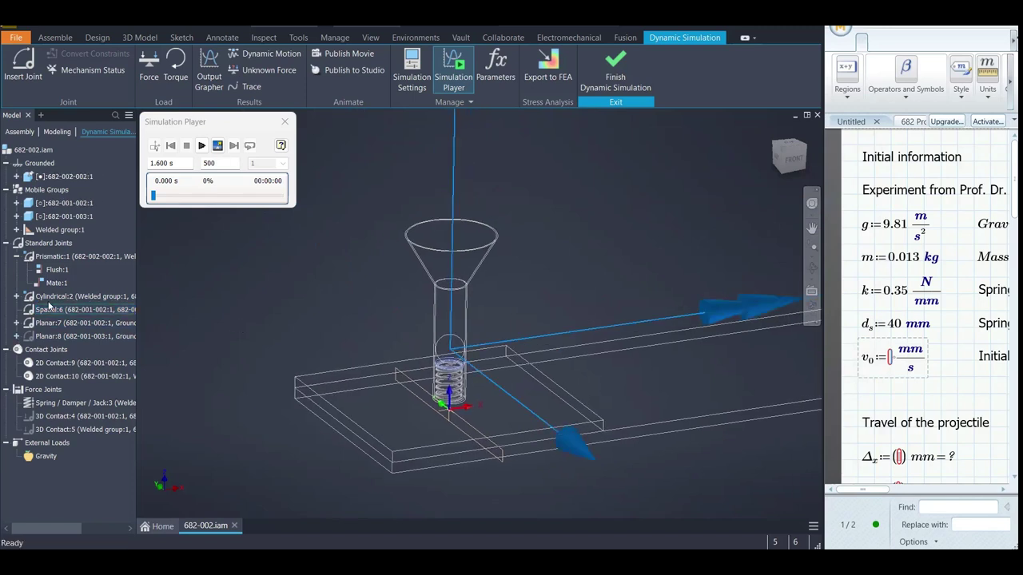
left_click(43, 311)
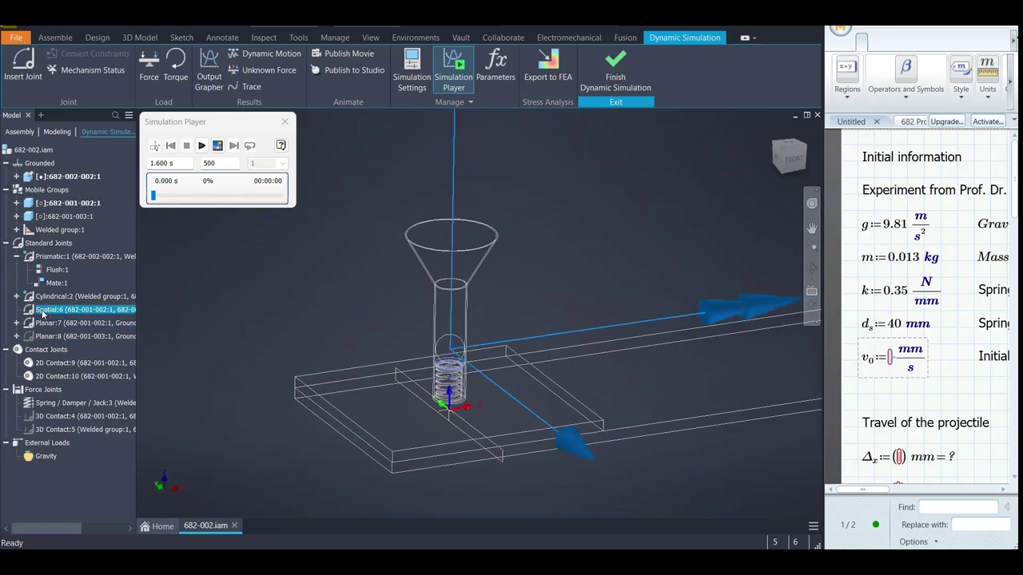
scroll(403, 349, "down", 5)
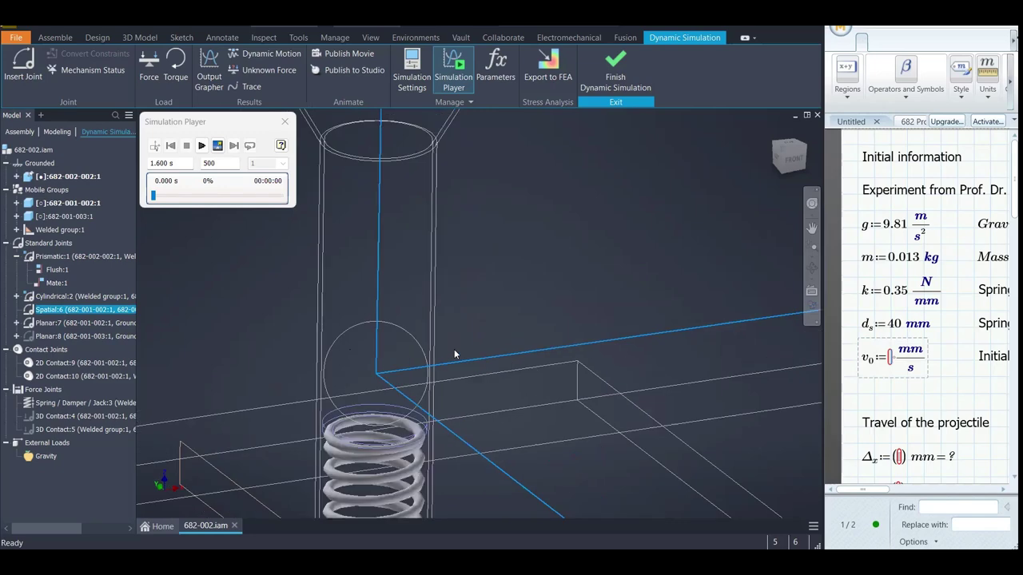
scroll(422, 352, "up", 5)
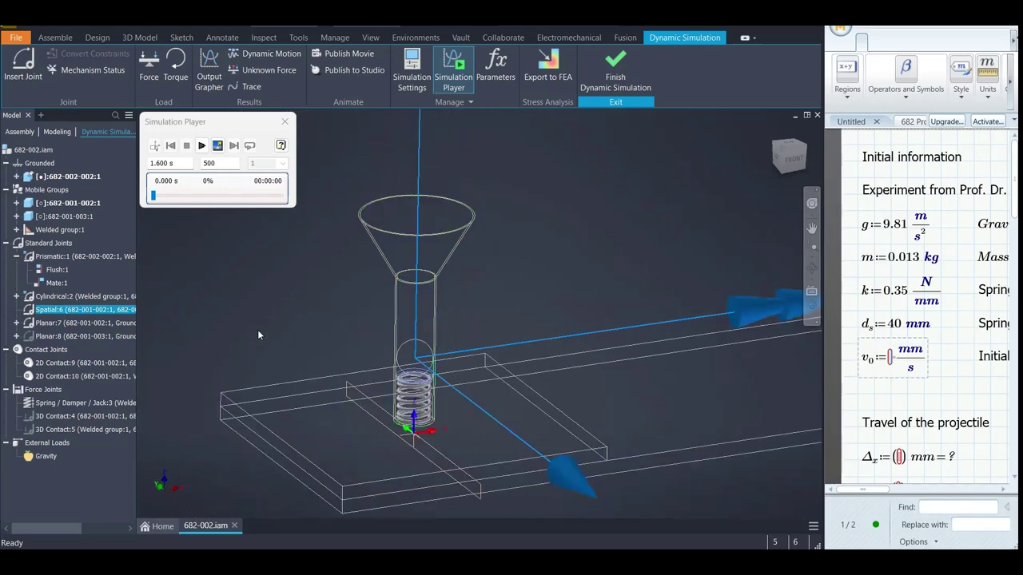
double_click(50, 312)
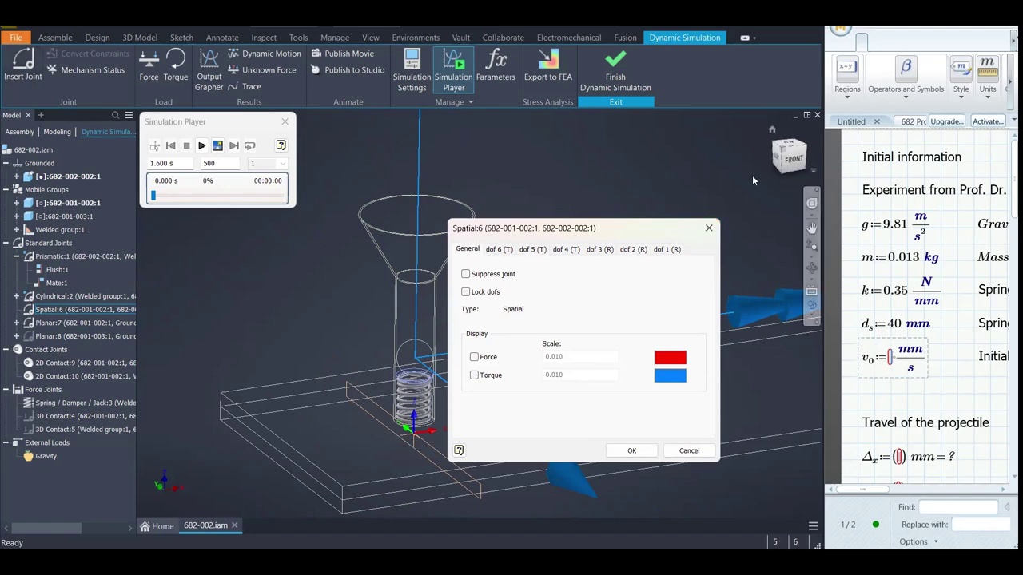
left_click(707, 228)
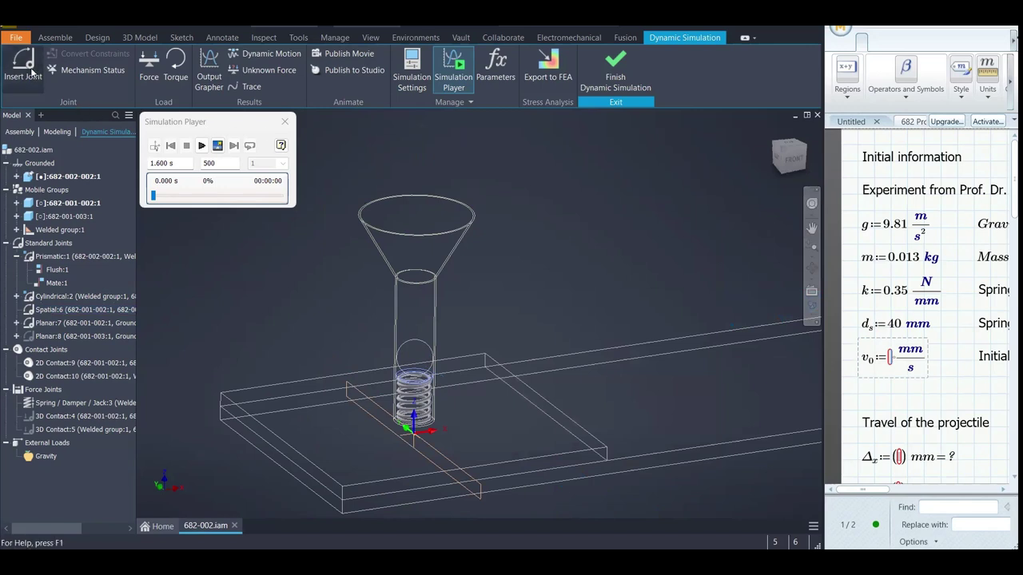
Check the Spatial joint type in the Insert Joint command, then cancel without creating a joint
left_click(23, 64)
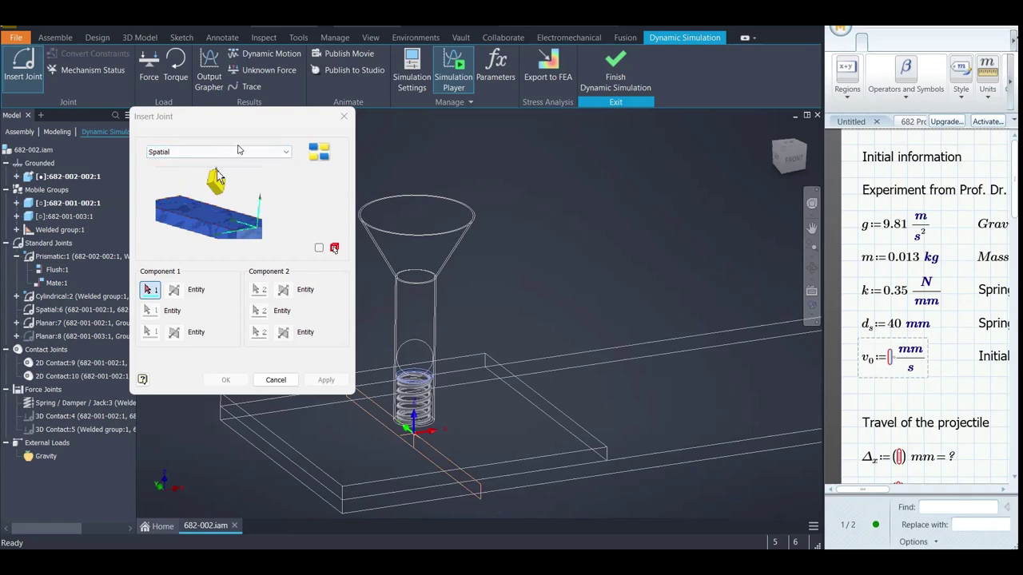
left_click(240, 152)
left_click(231, 154)
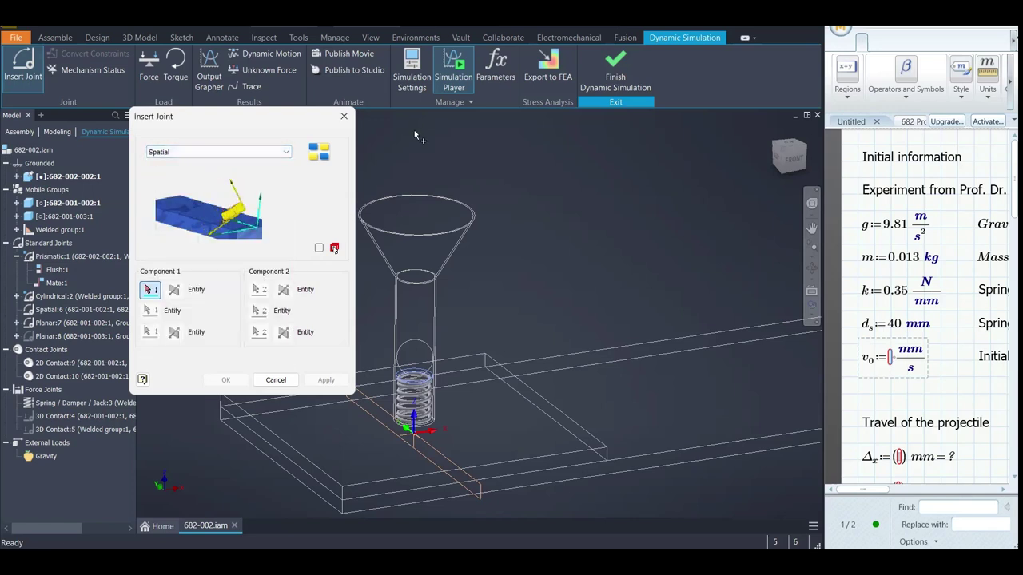
left_click(275, 380)
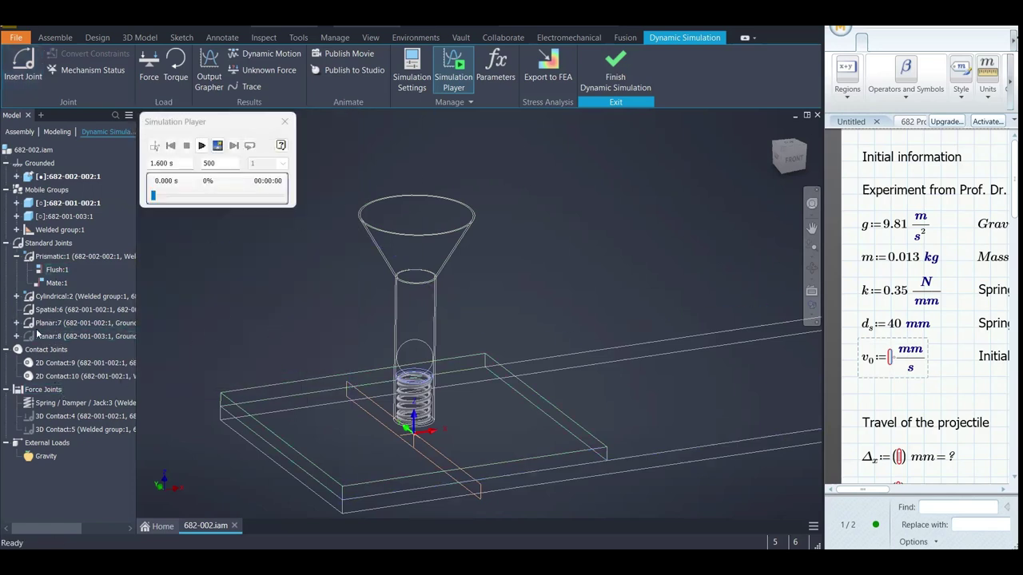
Reopen the Spatial:6 properties, review its six degrees of freedom and cancel without changes
double_click(111, 311)
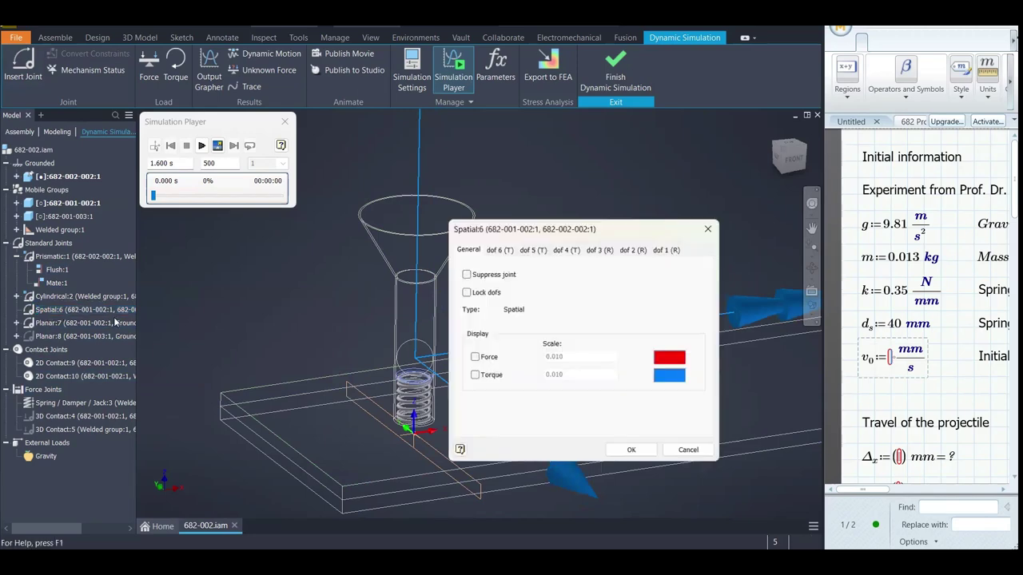
left_click_drag(573, 229, 623, 143)
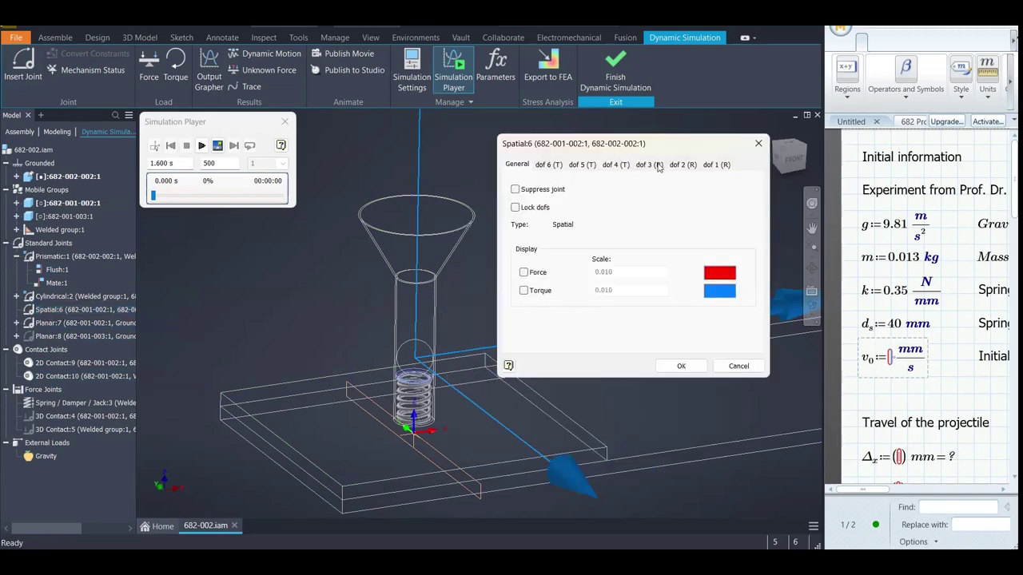
left_click(739, 366)
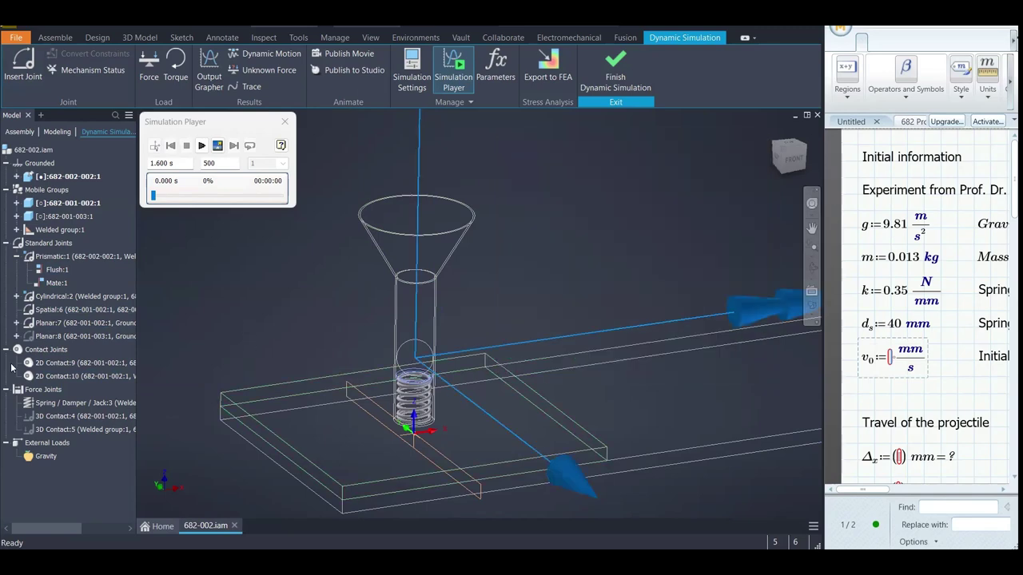
Highlight the 2D Contact:9 and 2D Contact:10 joints and examine their axes around the ball and tube
left_click(67, 364)
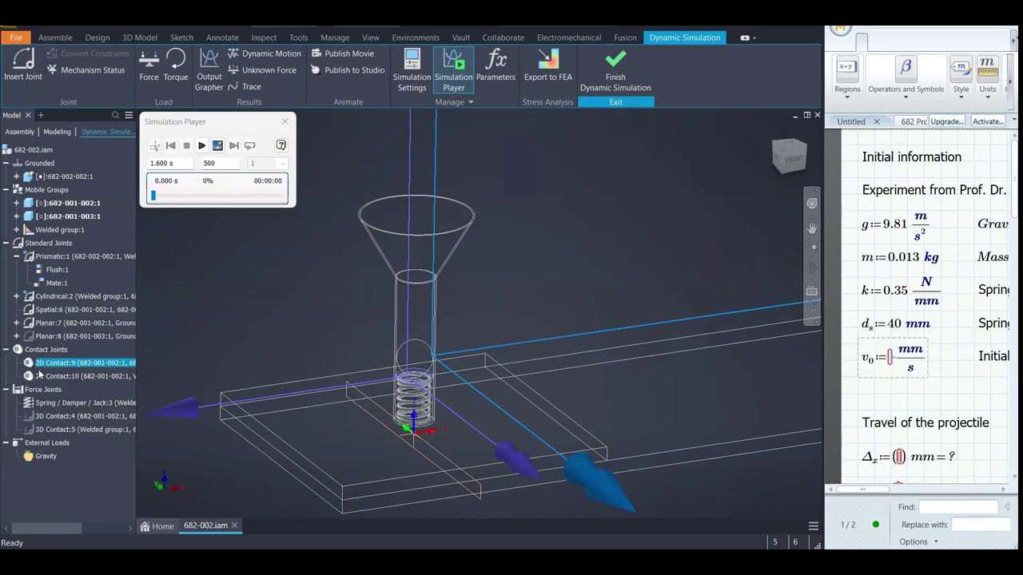
left_click(56, 376)
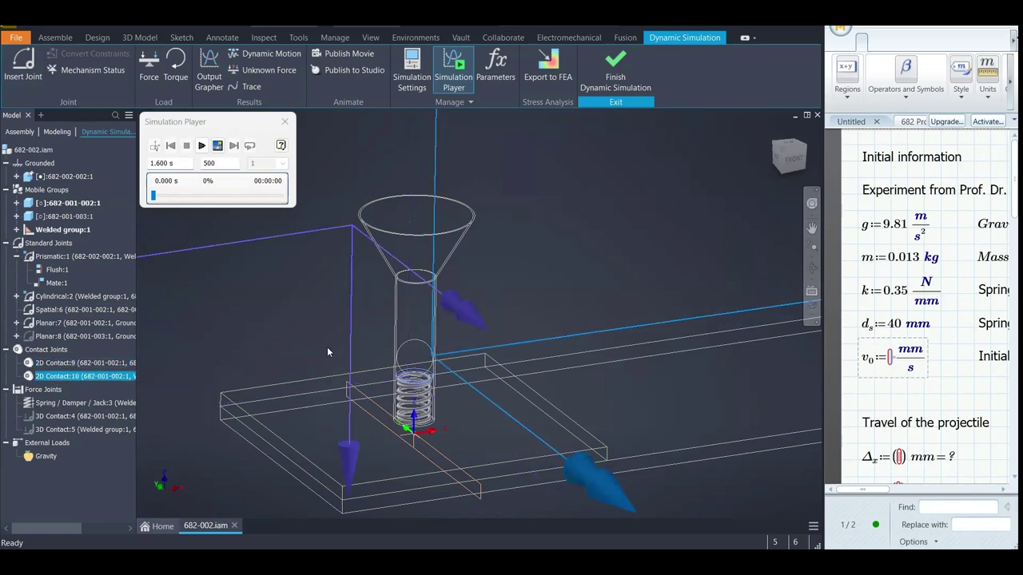
left_click(112, 364)
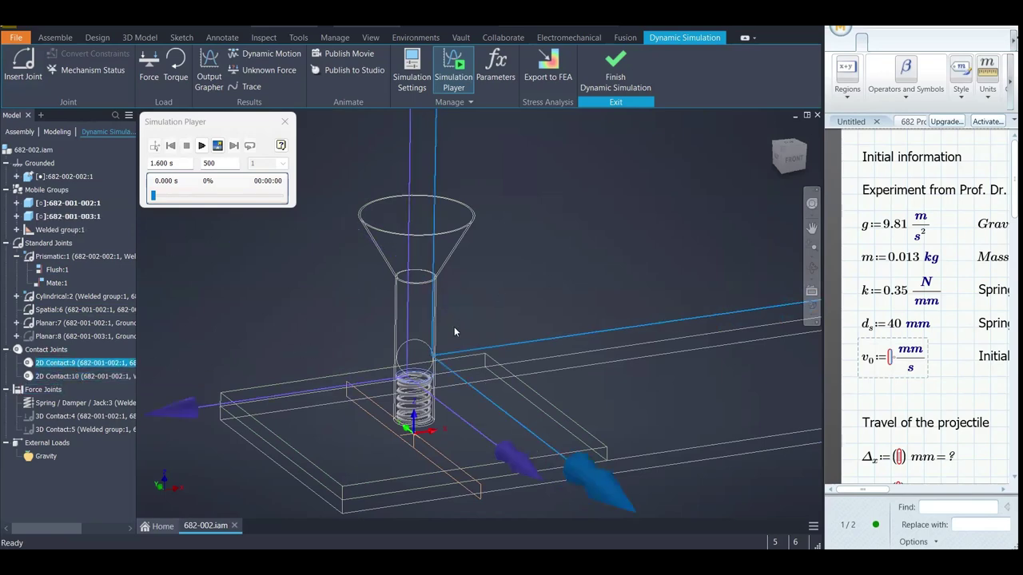
middle_click_drag(454, 332, 436, 404, "shift")
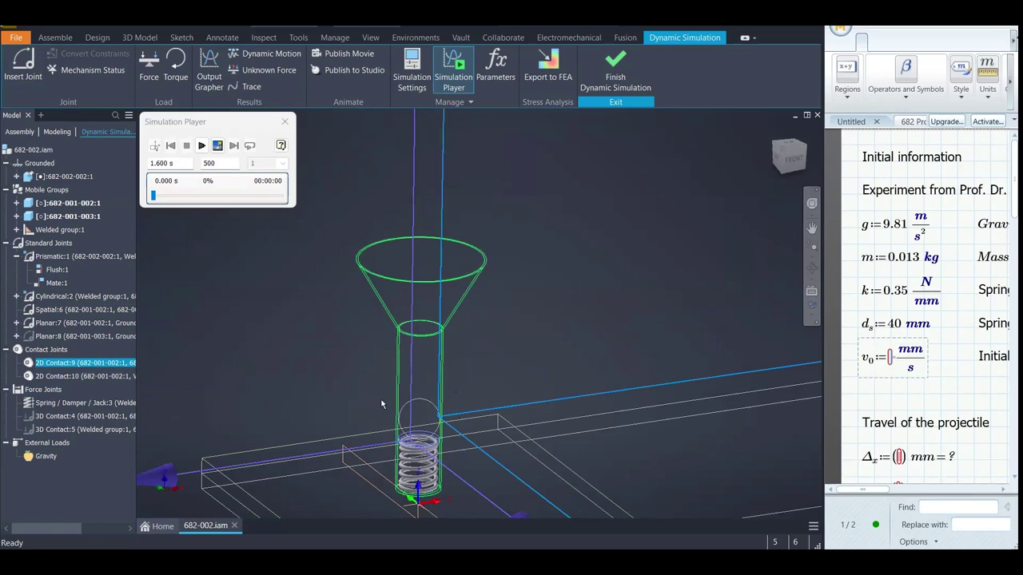
Open 2D Contact:10 for editing, inspect its contact curve on the ball, cancel, and examine where the ball meets the spring
left_click(91, 377)
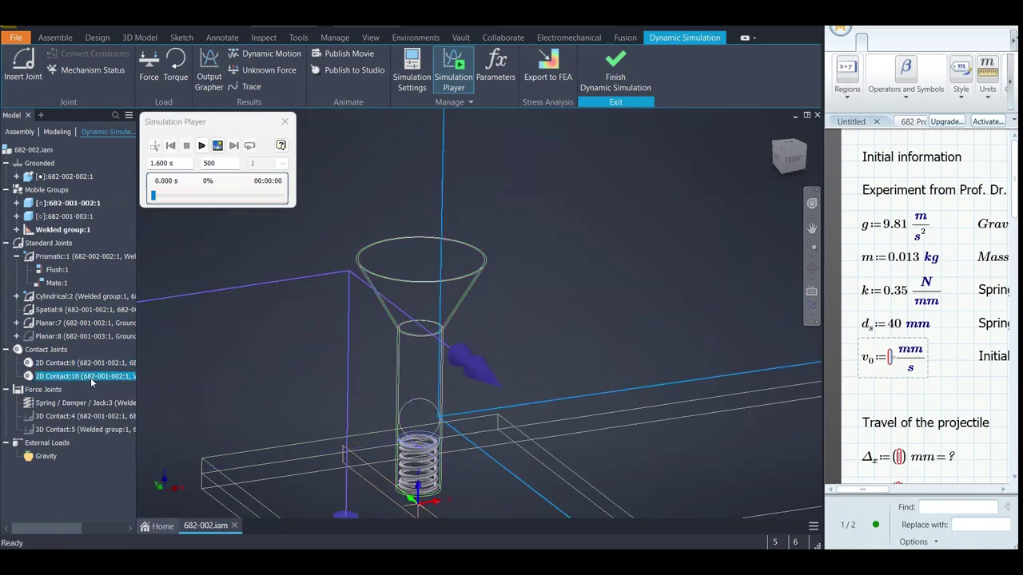
right_click(92, 382)
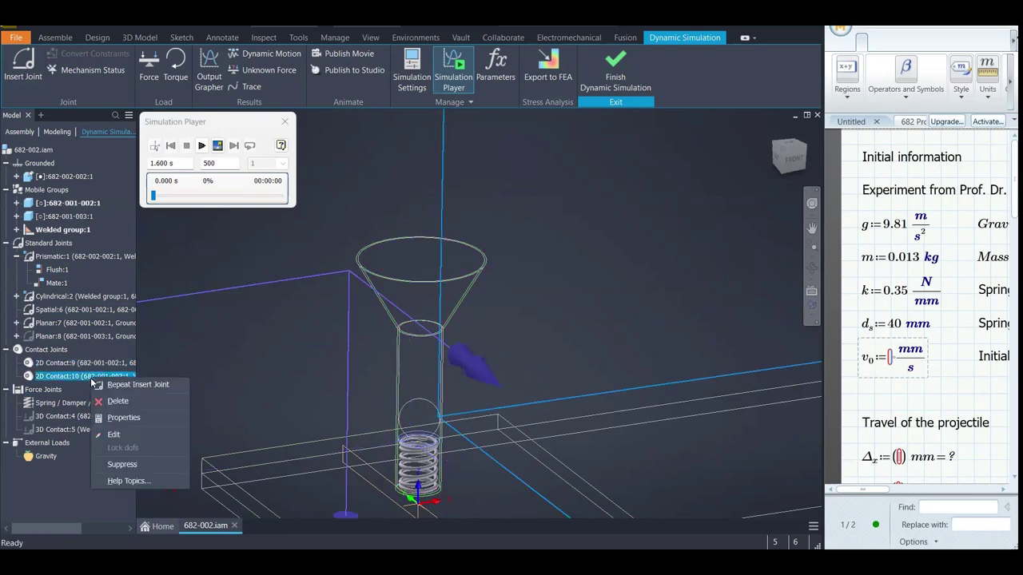
left_click(113, 434)
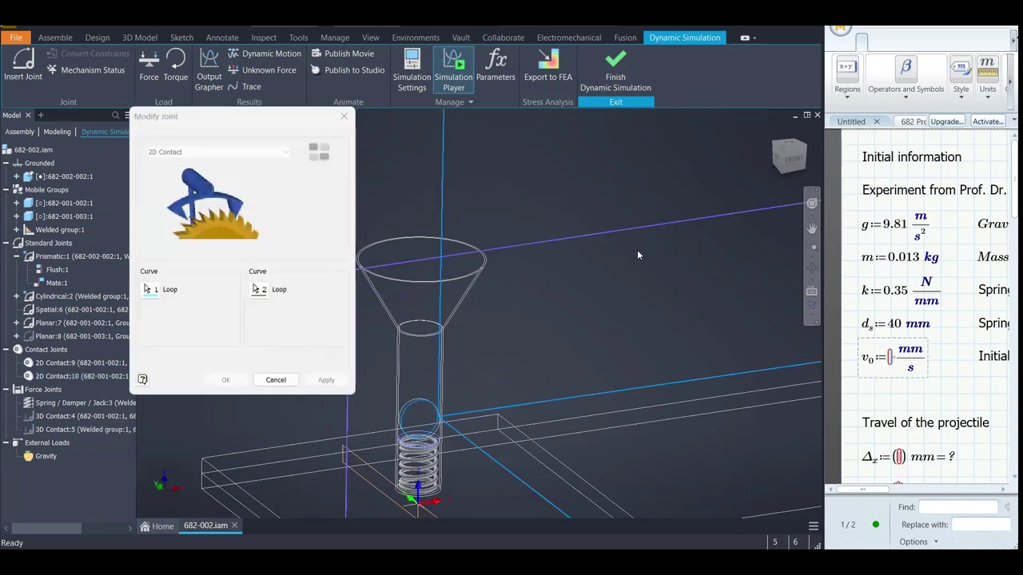
middle_click_drag(637, 249, 516, 285)
scroll(490, 319, "up", 4)
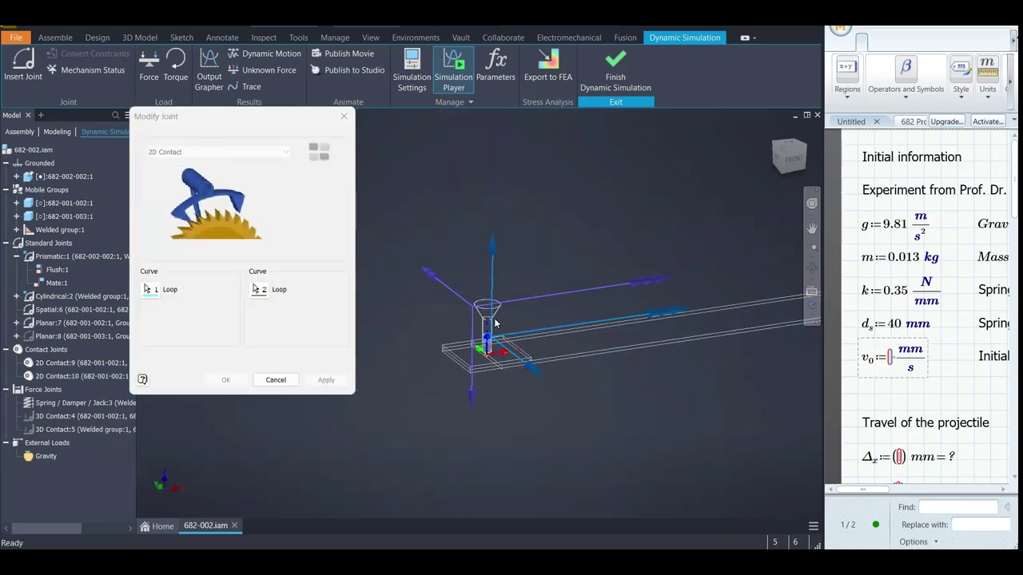
scroll(484, 315, "down", 8)
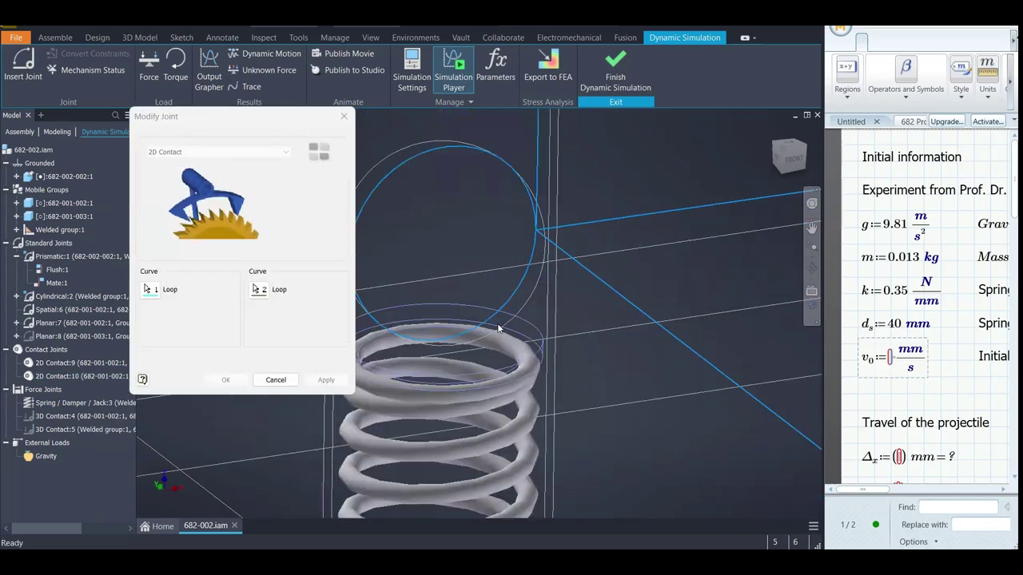
left_click(276, 380)
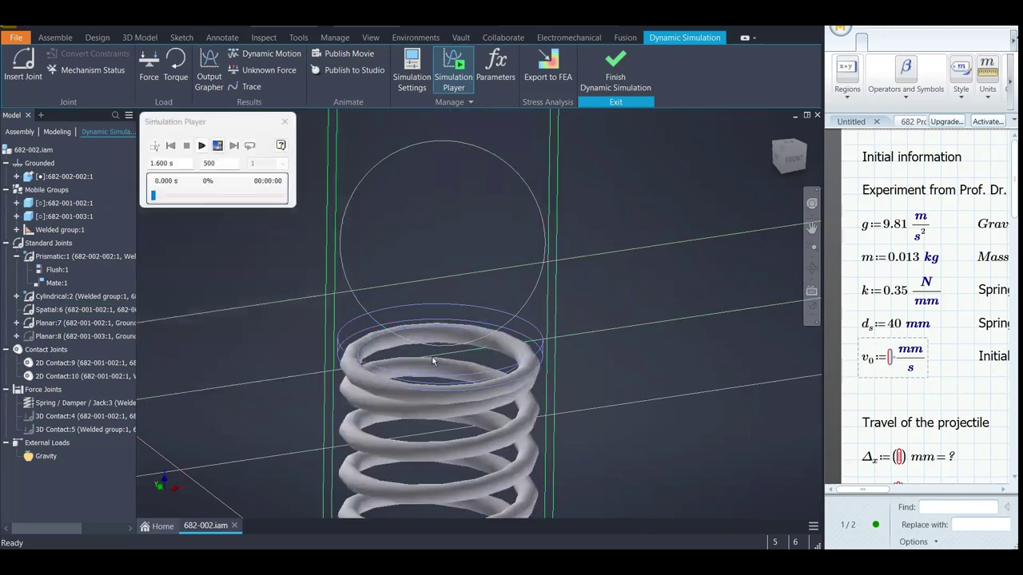
scroll(568, 330, "down", 5)
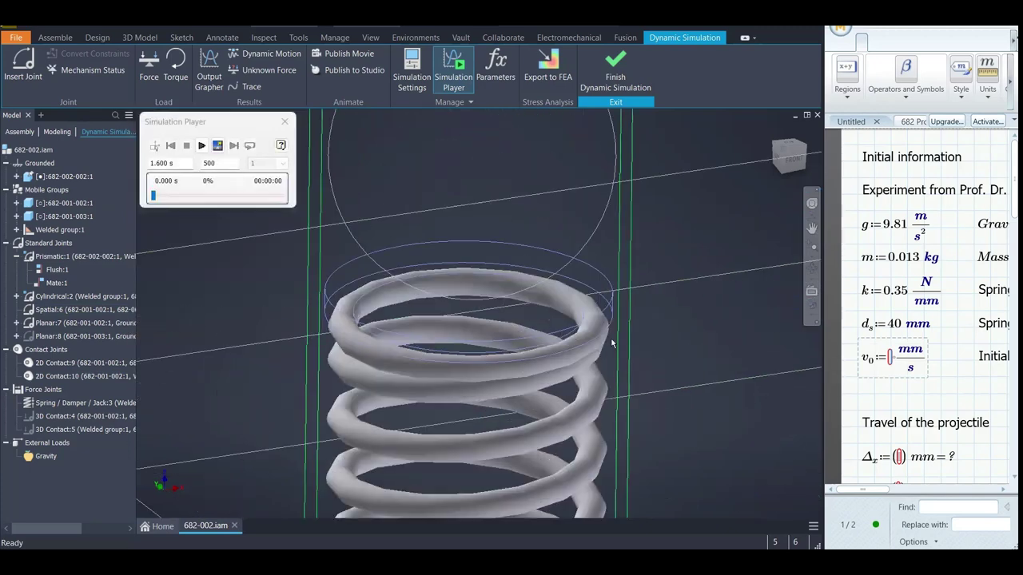
scroll(514, 336, "up", 5)
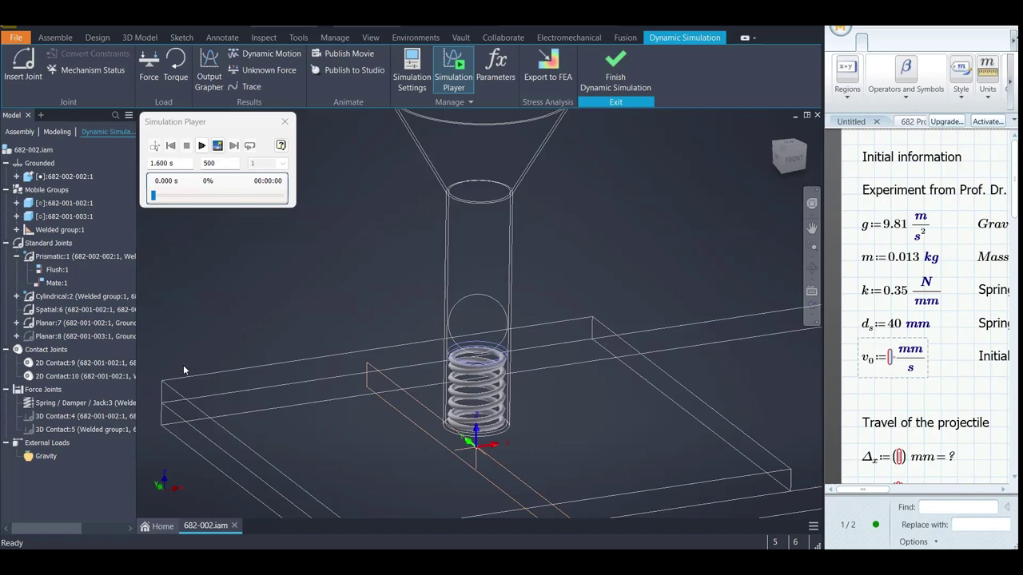
Open the Spring / Damper / Jack:3 properties, review the stiffness, free length and damping against the Mathcad values, and cancel without changes
left_click(77, 404)
left_click(292, 306)
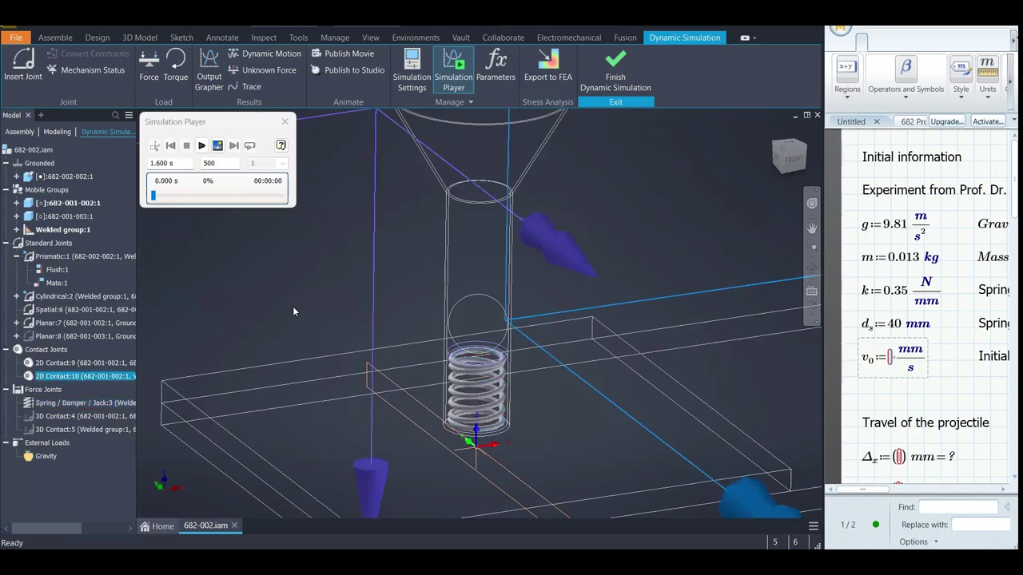
scroll(430, 339, "up", 3)
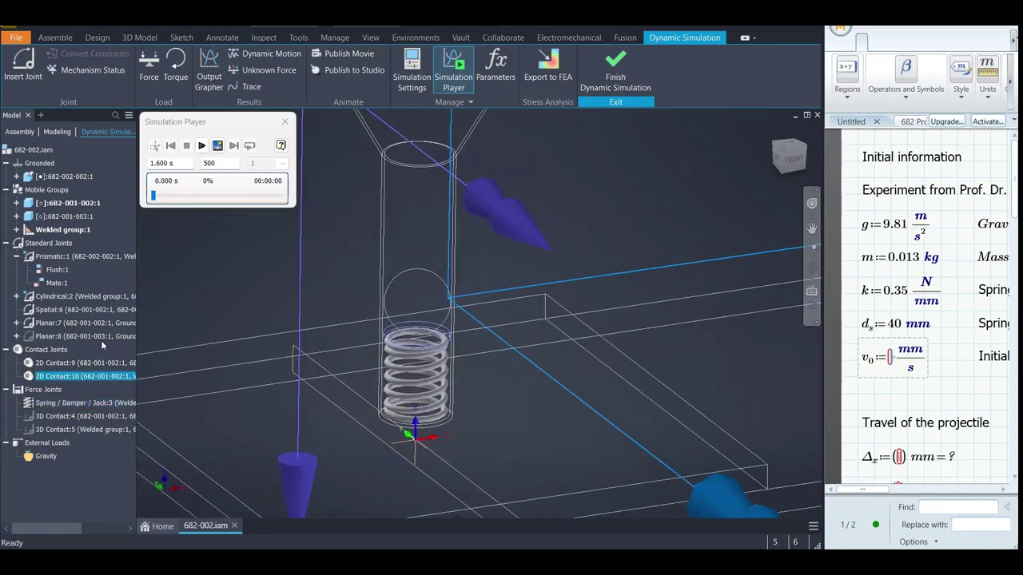
double_click(49, 402)
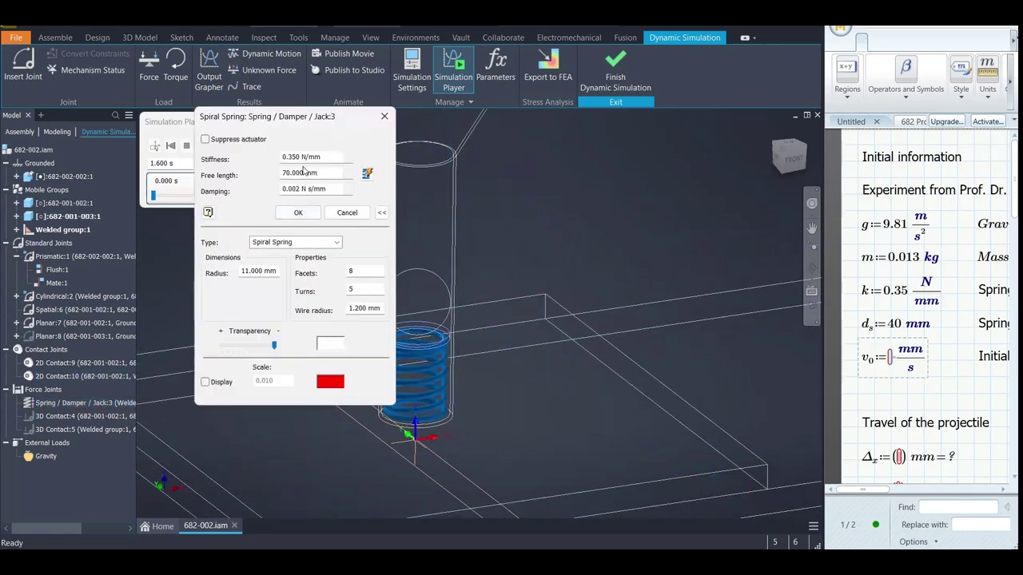
left_click(312, 173)
left_click_drag(315, 174, 266, 180)
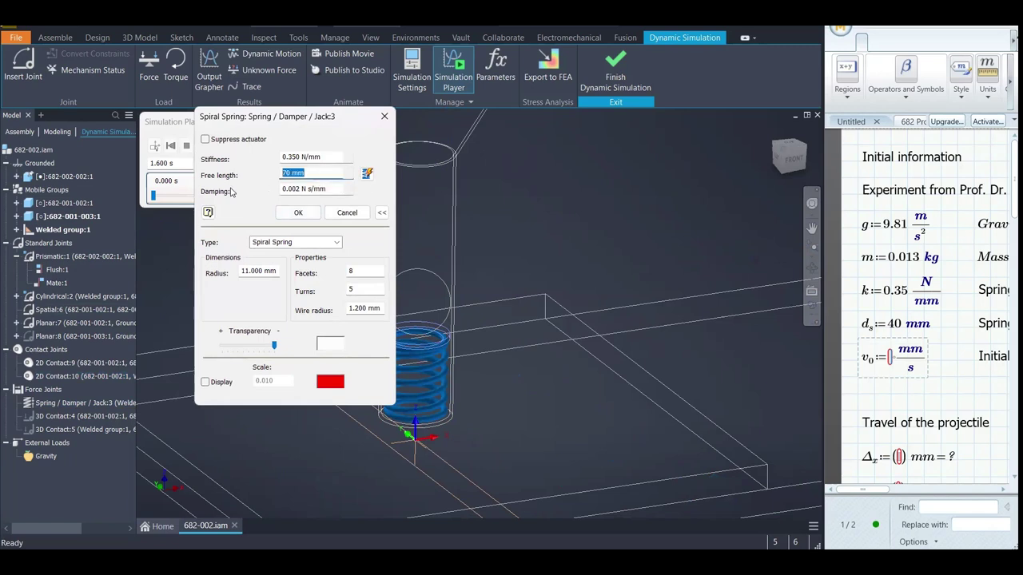
left_click(308, 157)
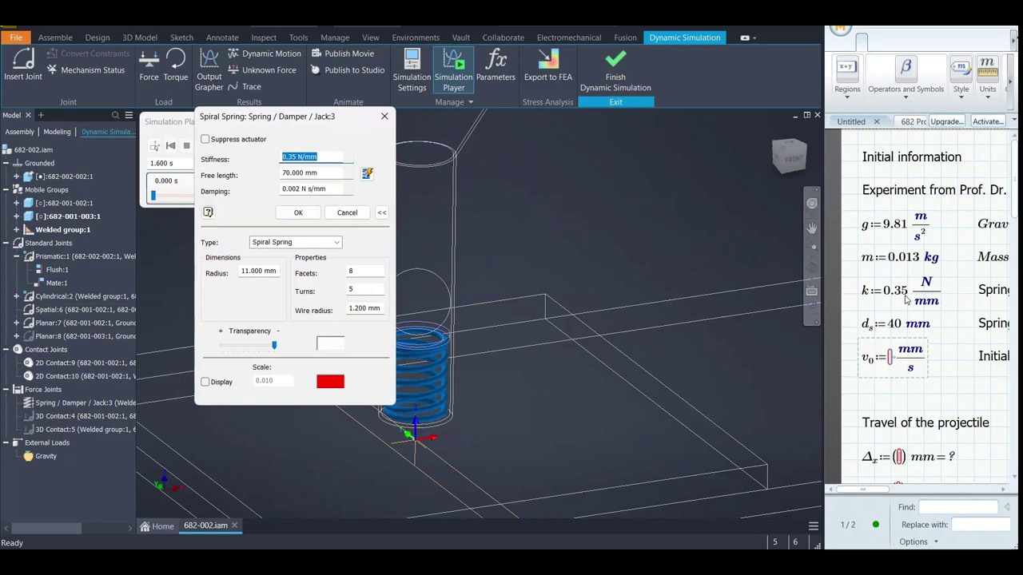
left_click(300, 189)
left_click(296, 189)
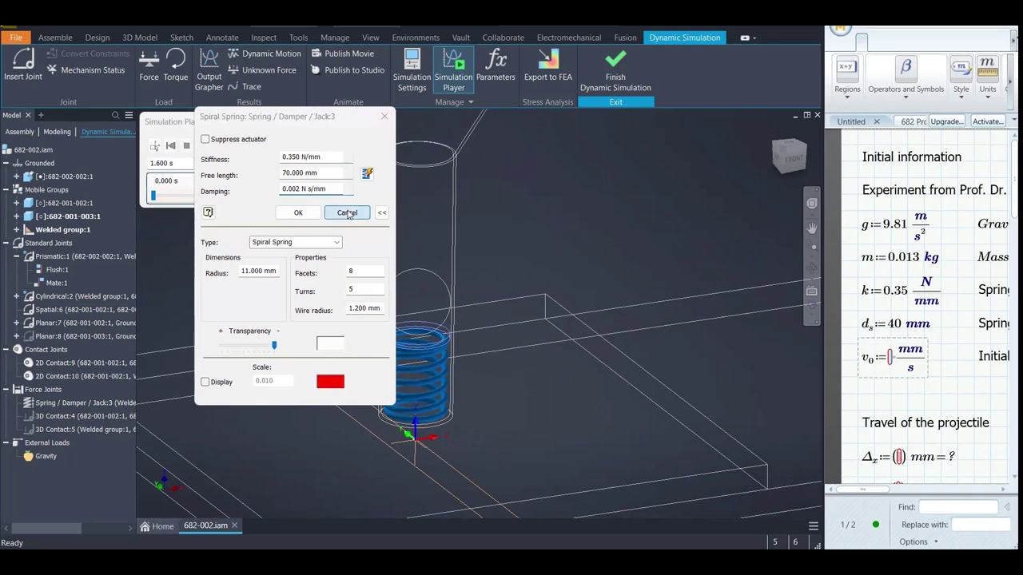
left_click(349, 215)
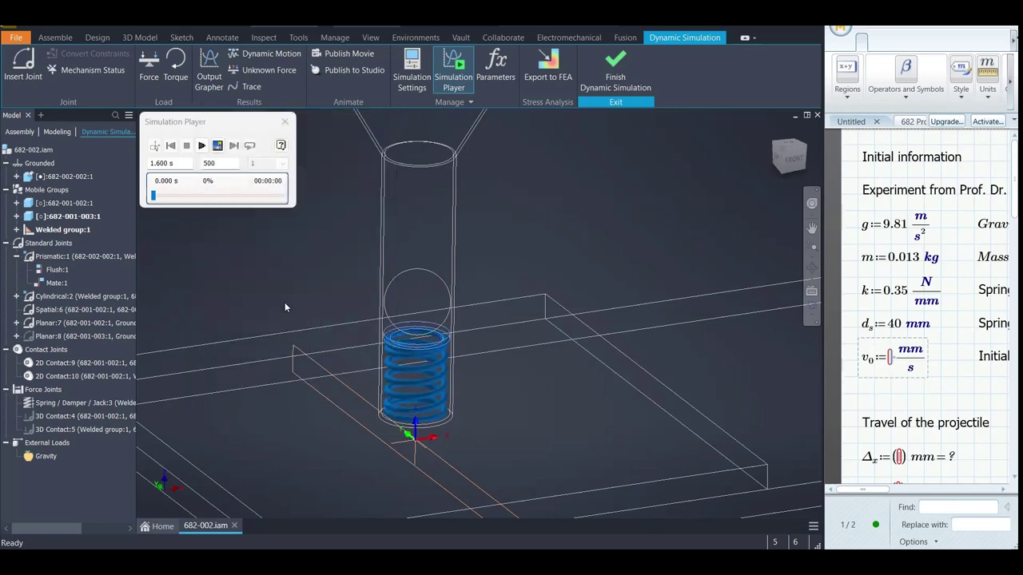
Highlight the spring, Planar:7 and 2D Contact:9 joints and examine their axes on the launcher
key("F6")
middle_click_drag(430, 299, 474, 252)
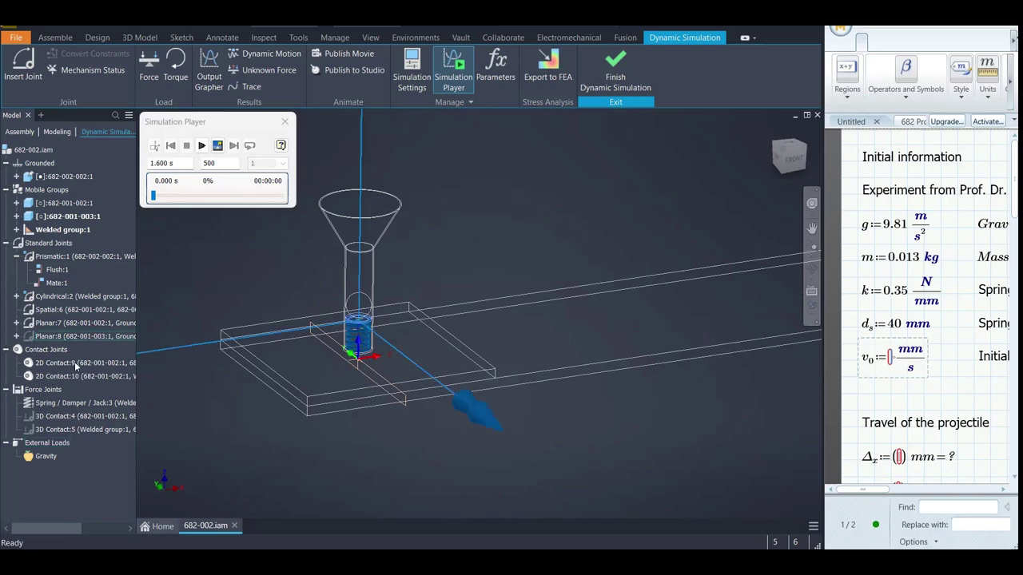
left_click(48, 404)
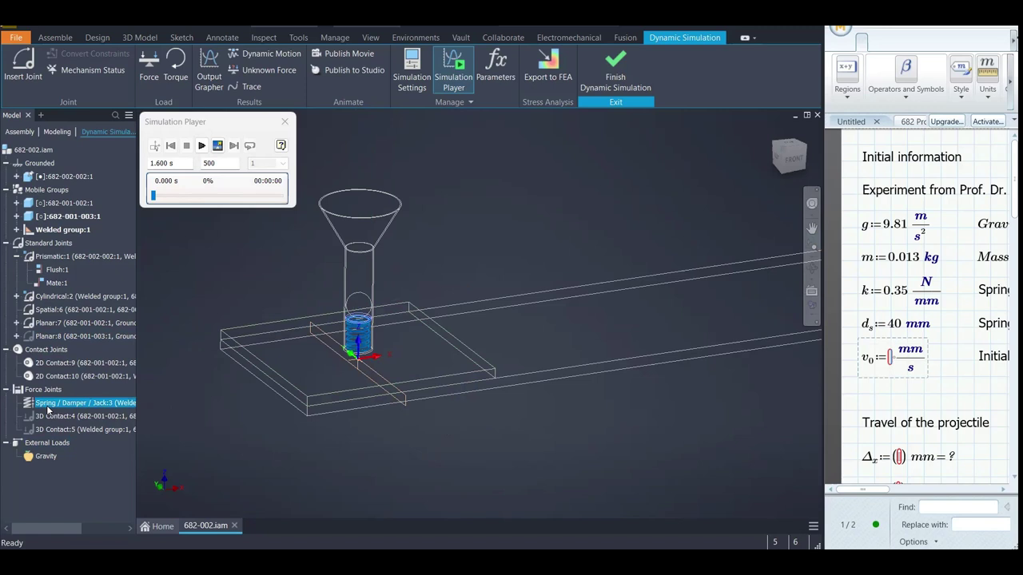
left_click(80, 323)
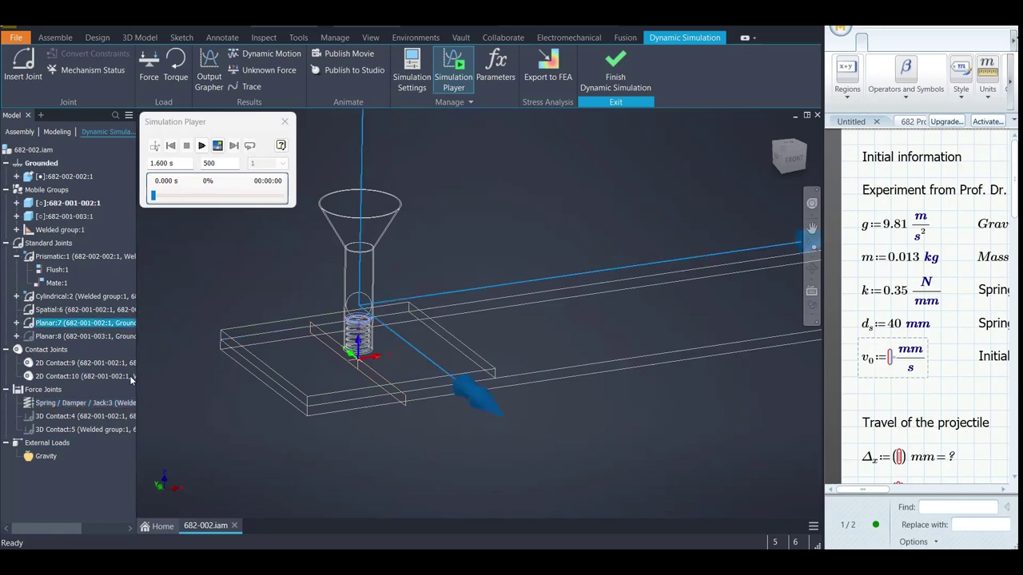
scroll(259, 281, "up", 5)
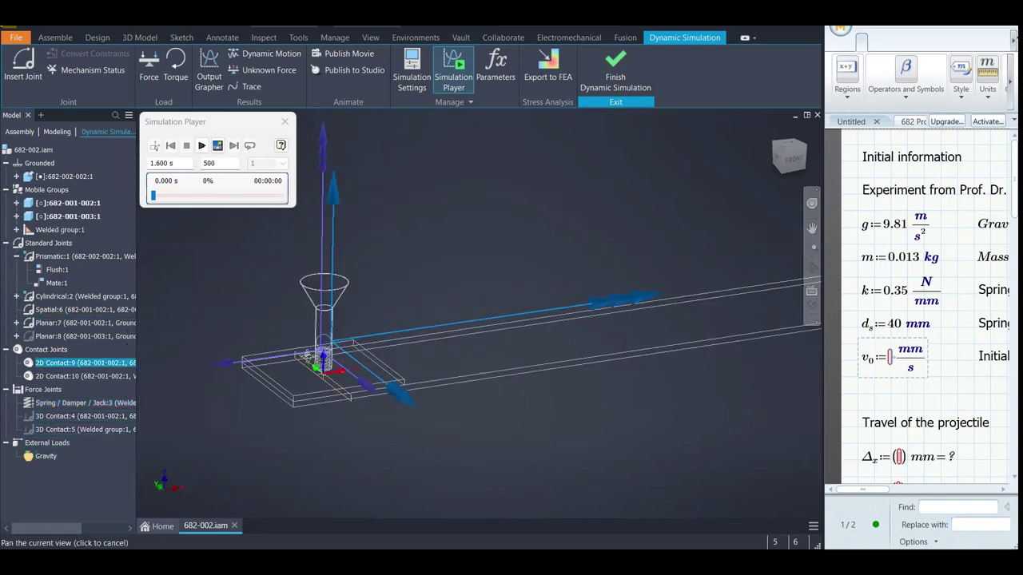
left_click(487, 259)
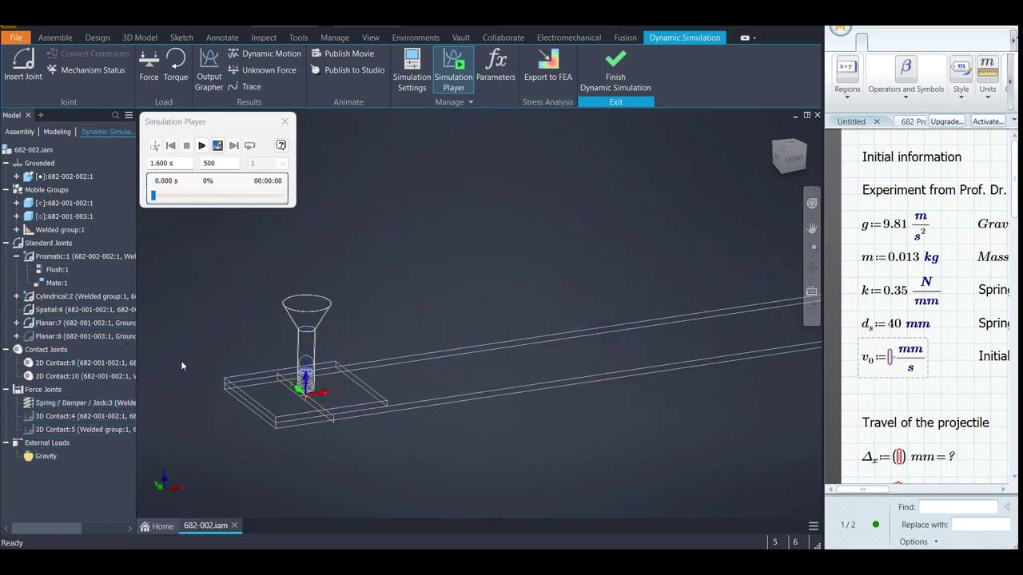
Check the Simulation Player's final time and number of images with the launcher and track in view
middle_click_drag(437, 332, 299, 226)
scroll(416, 296, "up", 3)
double_click(219, 164)
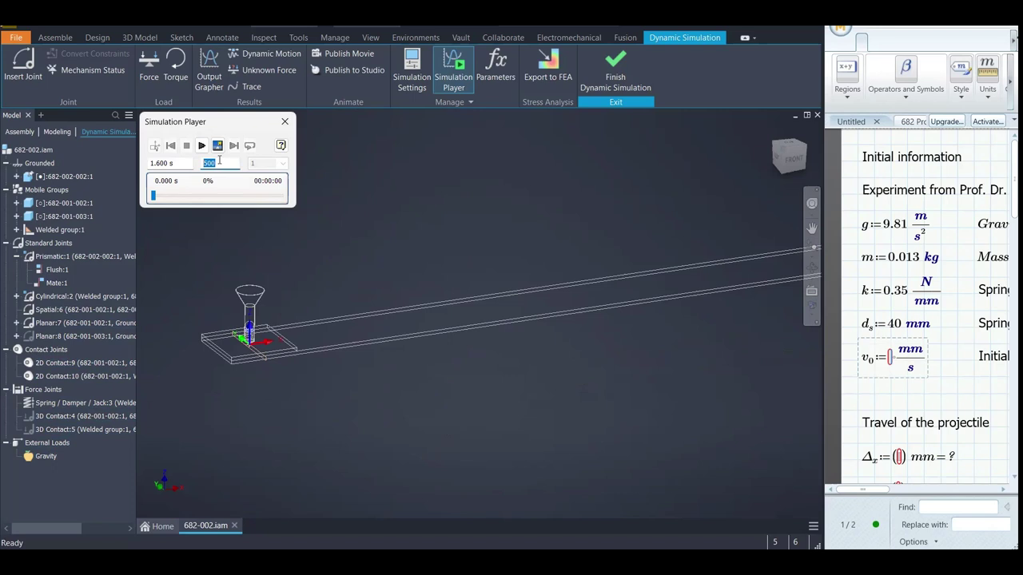
double_click(171, 164)
left_click(173, 164)
double_click(227, 166)
left_click(223, 163)
Run the dynamic simulation through its full duration and follow the ball's trajectory along the track
left_click(201, 146)
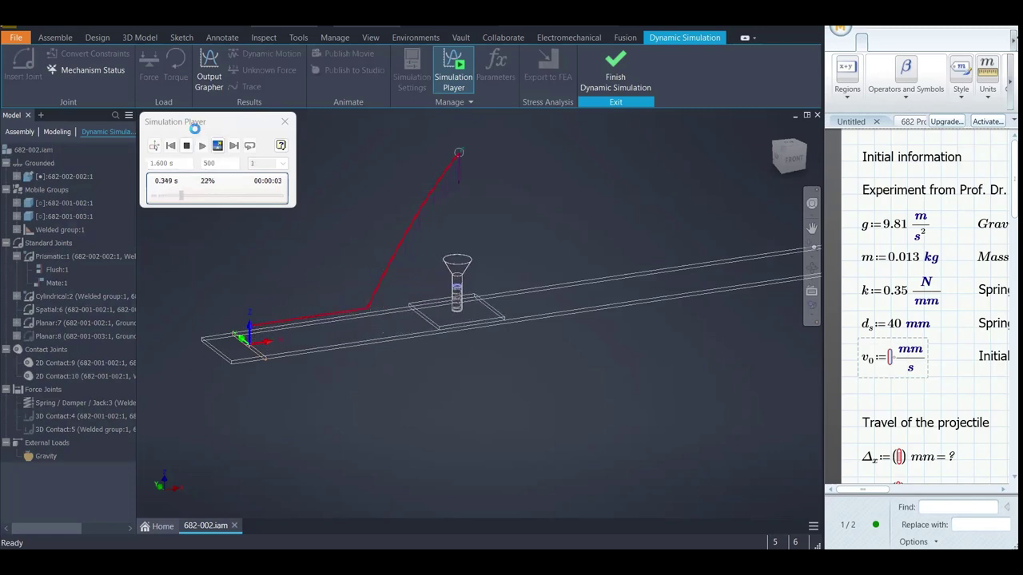
scroll(355, 137, "down", 3)
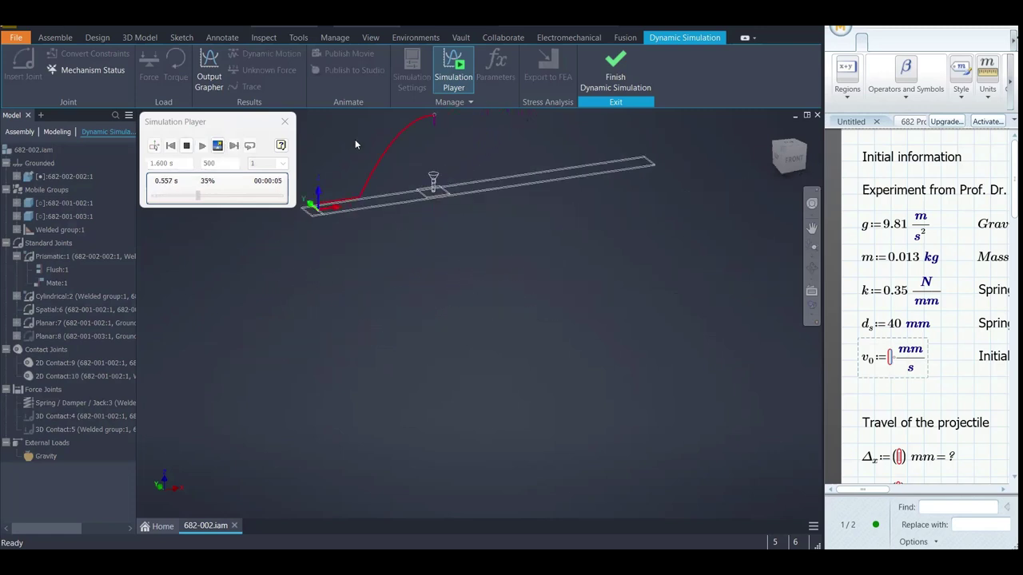
scroll(354, 139, "down", 3)
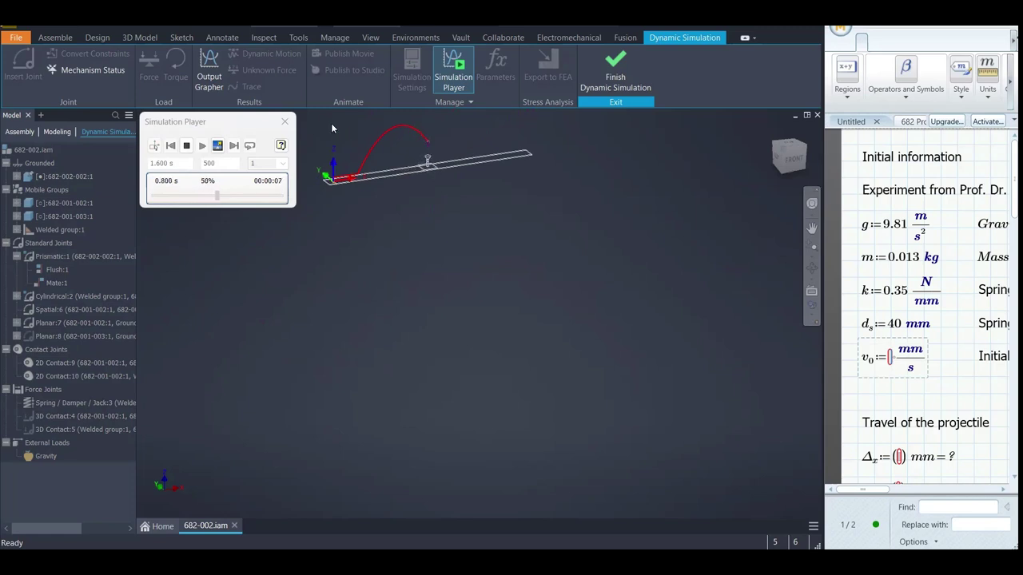
scroll(446, 217, "up", 3)
middle_click_drag(448, 163, 480, 460)
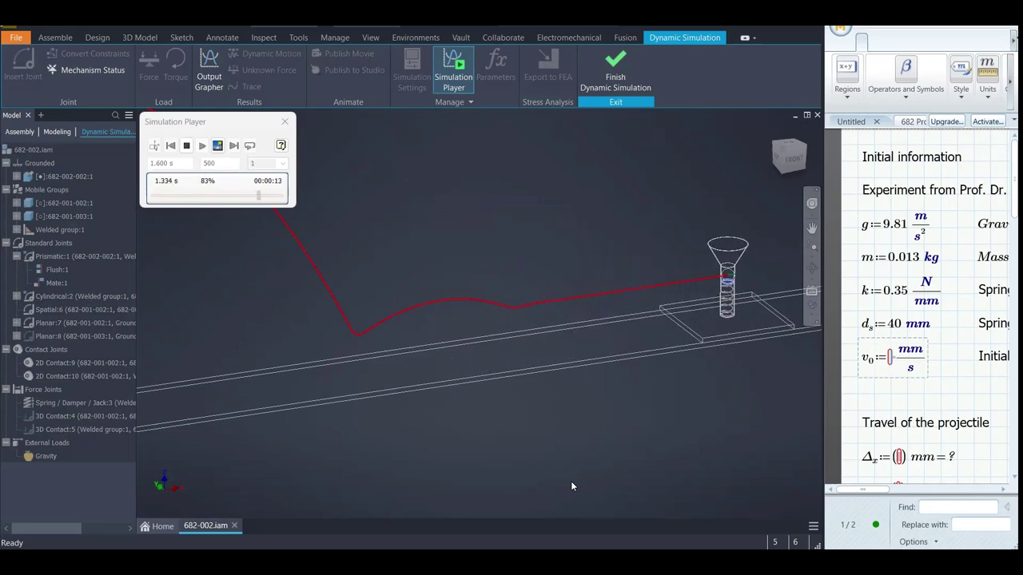
scroll(570, 485, "down", 2)
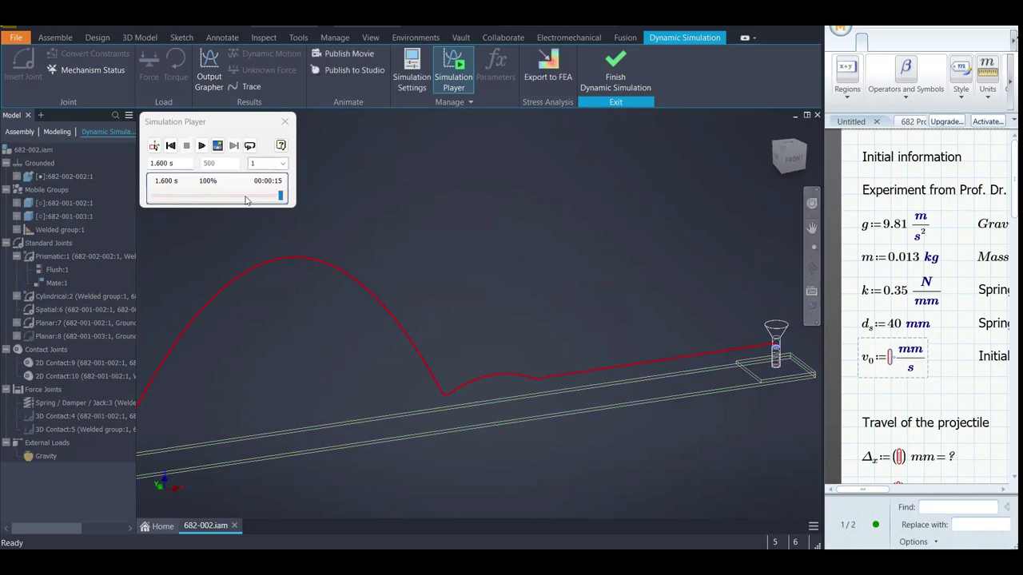
Move the simulation playback back to 0.656 s, replay it to the end and examine the ball's whole trajectory
left_click_drag(246, 201, 203, 197)
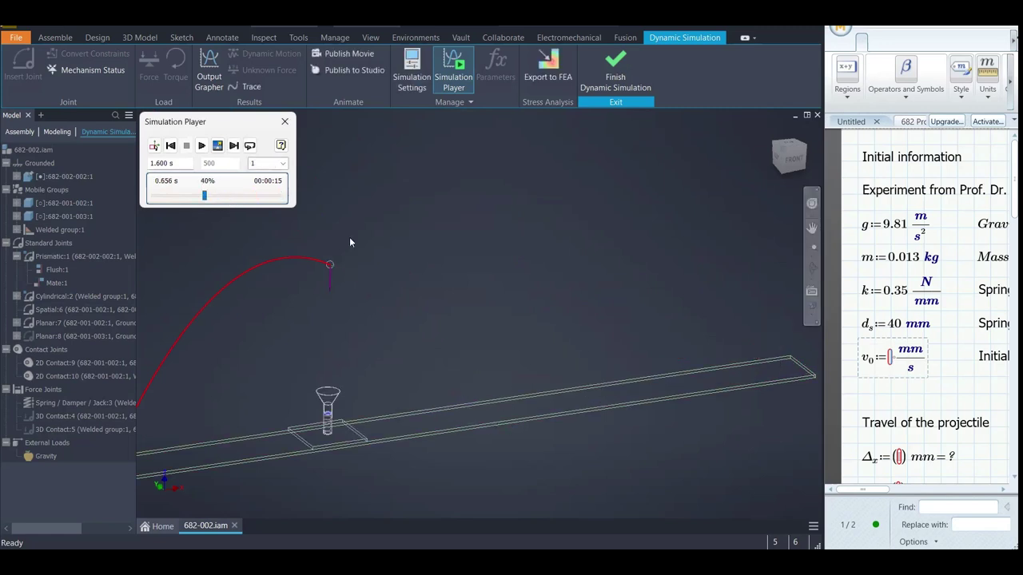
scroll(491, 364, "up", 3)
middle_click_drag(362, 338, 414, 270)
left_click(202, 145)
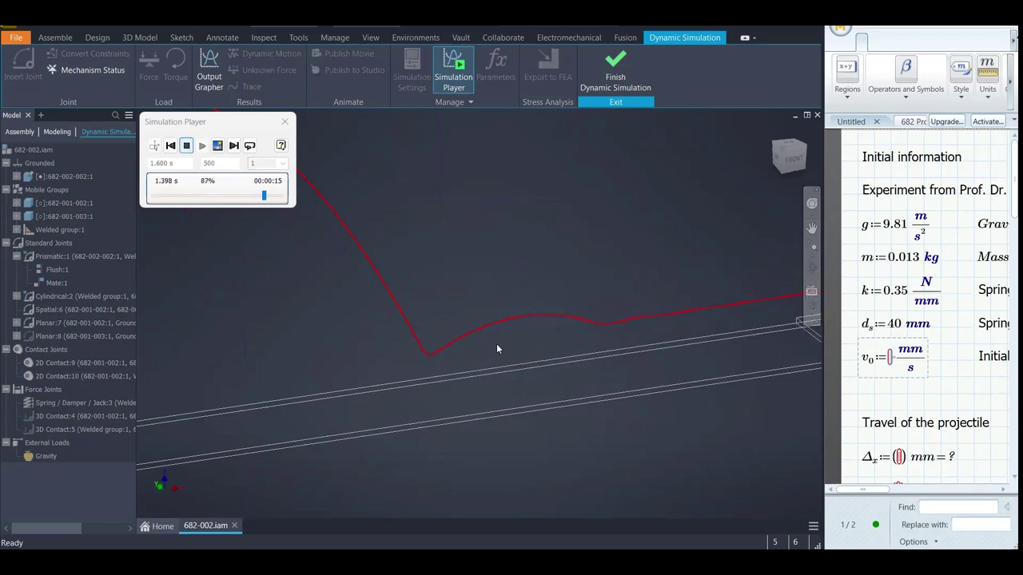
scroll(497, 349, "down", 5)
scroll(451, 357, "up", 4)
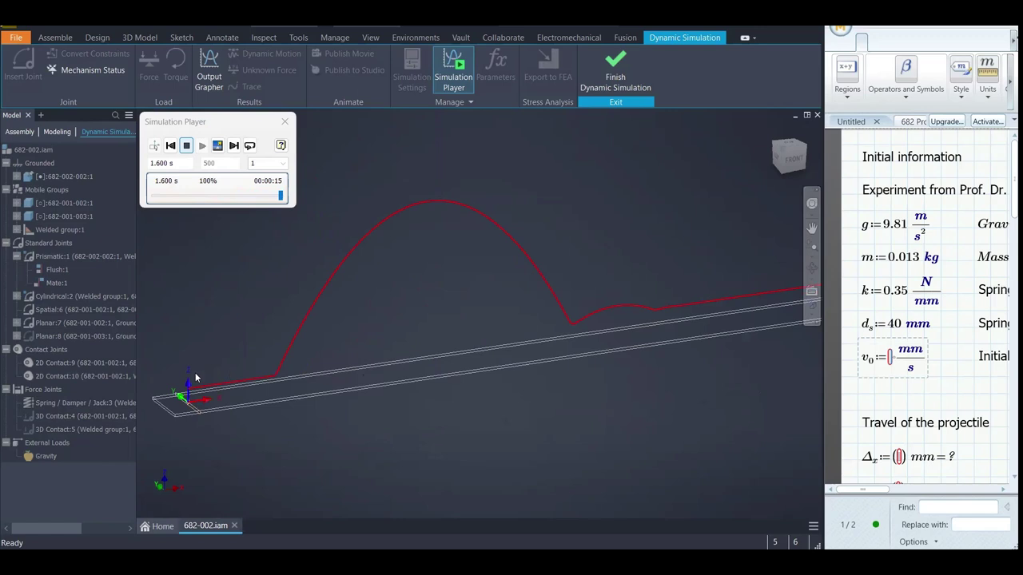
scroll(576, 264, "down", 3)
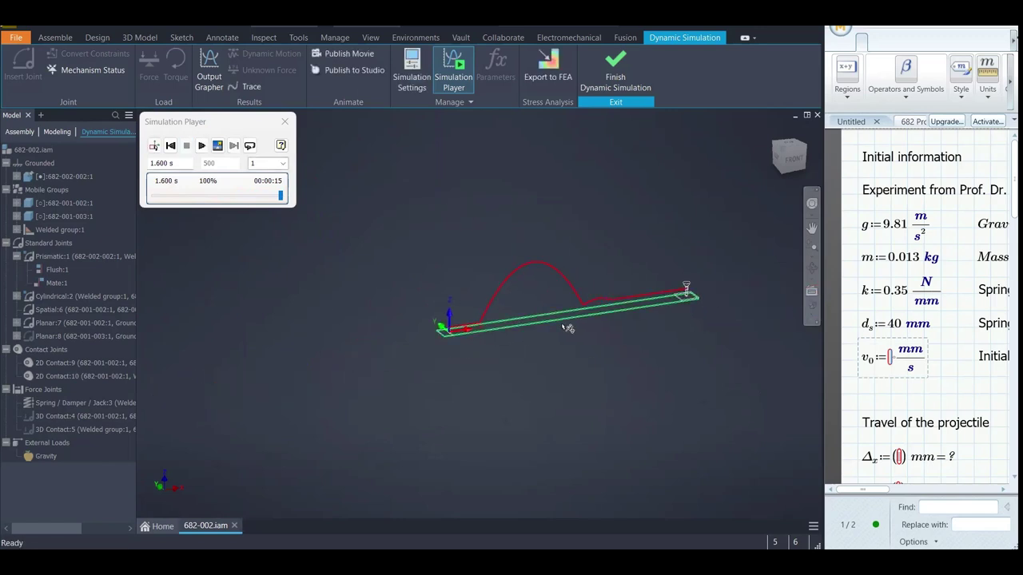
scroll(568, 327, "up", 3)
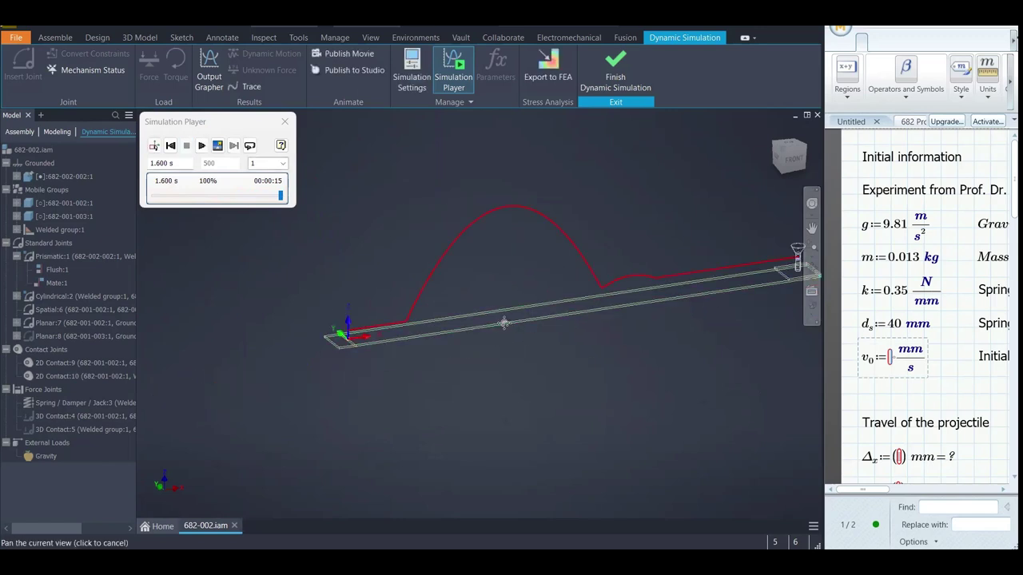
Open the Output Grapher and expand the position results of Trace:1 for the ball
left_click(210, 74)
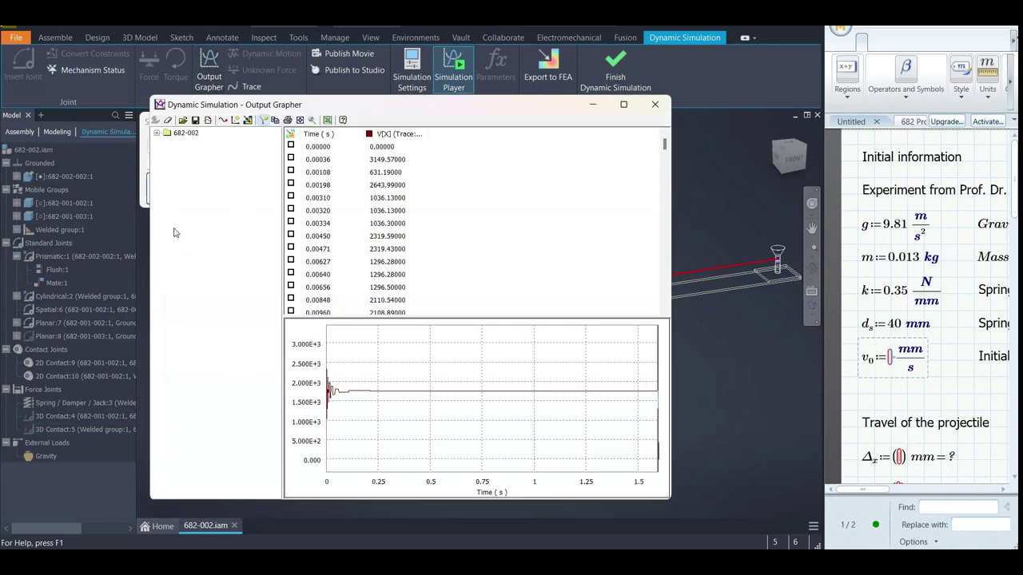
double_click(184, 133)
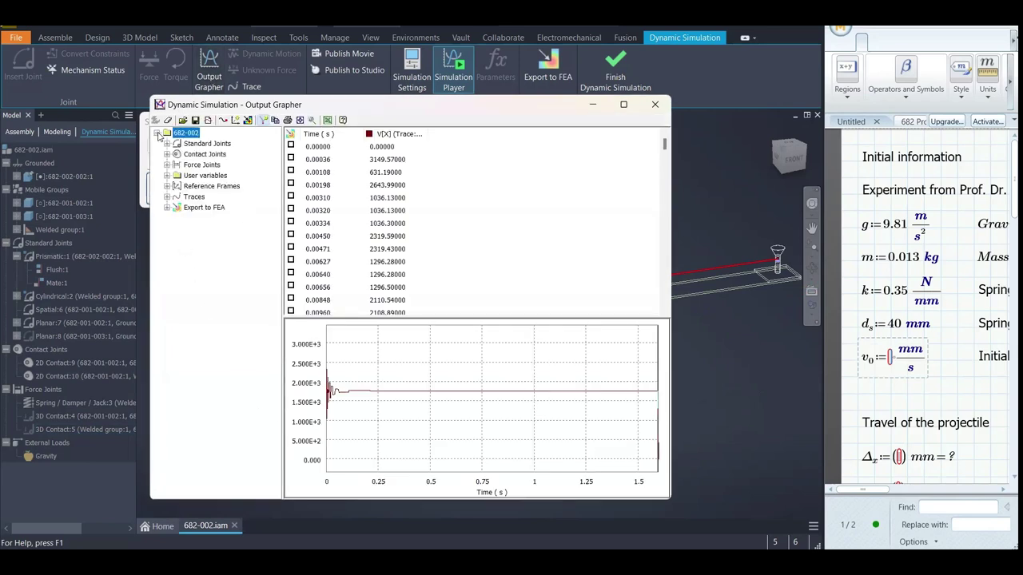
left_click(166, 197)
left_click(177, 207)
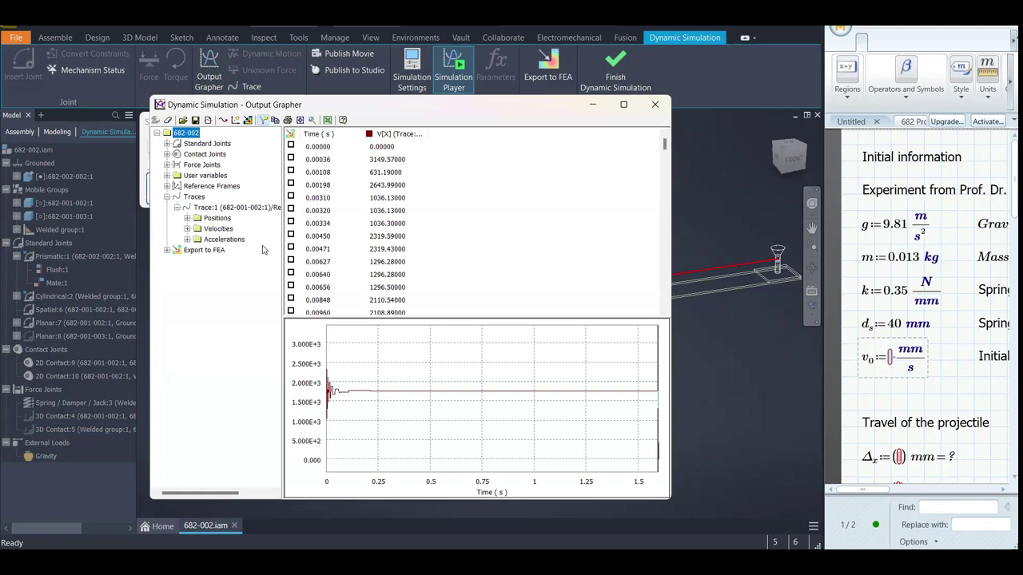
left_click(220, 209)
left_click(222, 210)
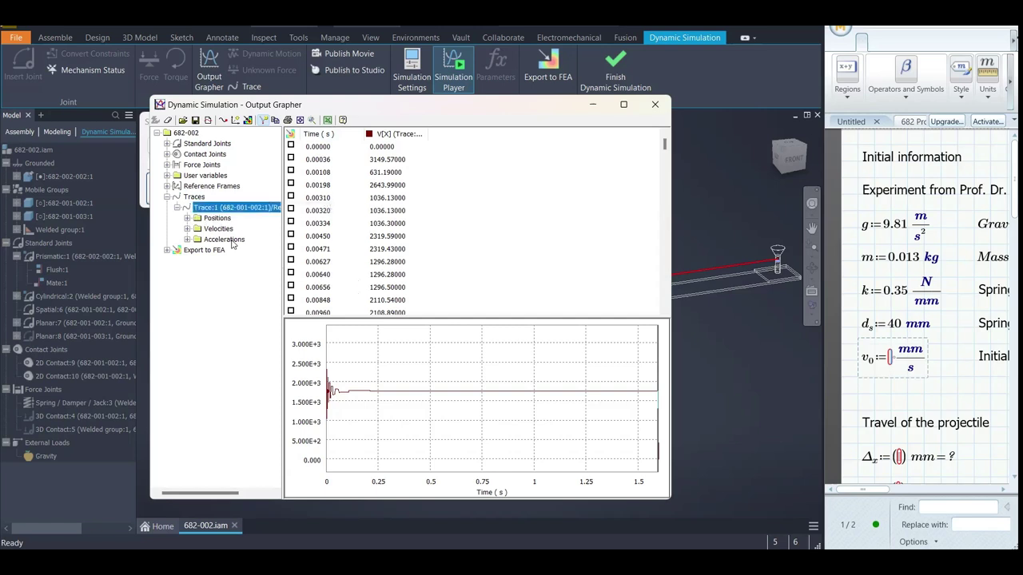
left_click(188, 217)
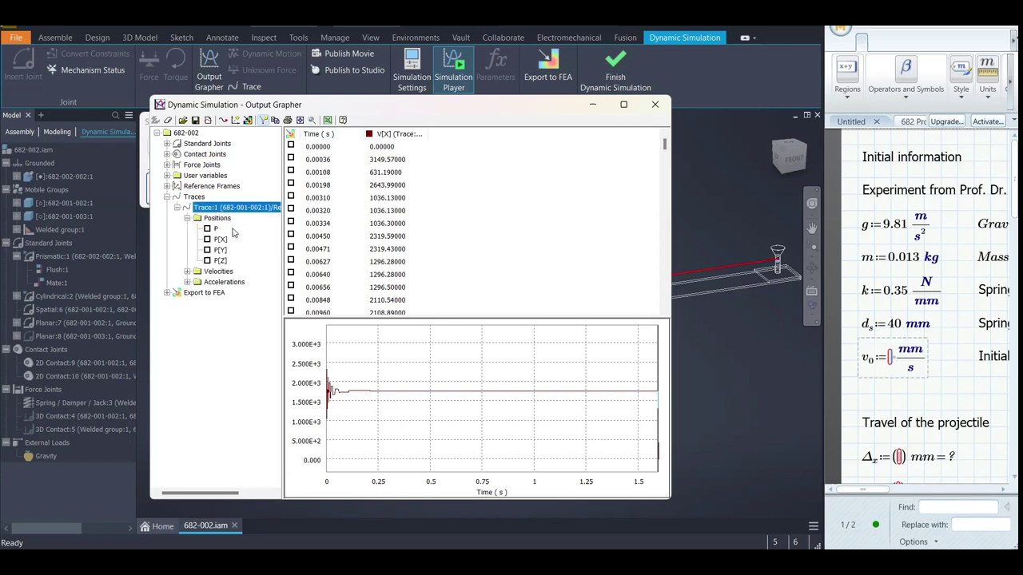
Inspect the reference frame options and the trajectory, velocity and acceleration settings of Trace:1, then close the Output Grapher
right_click(236, 215)
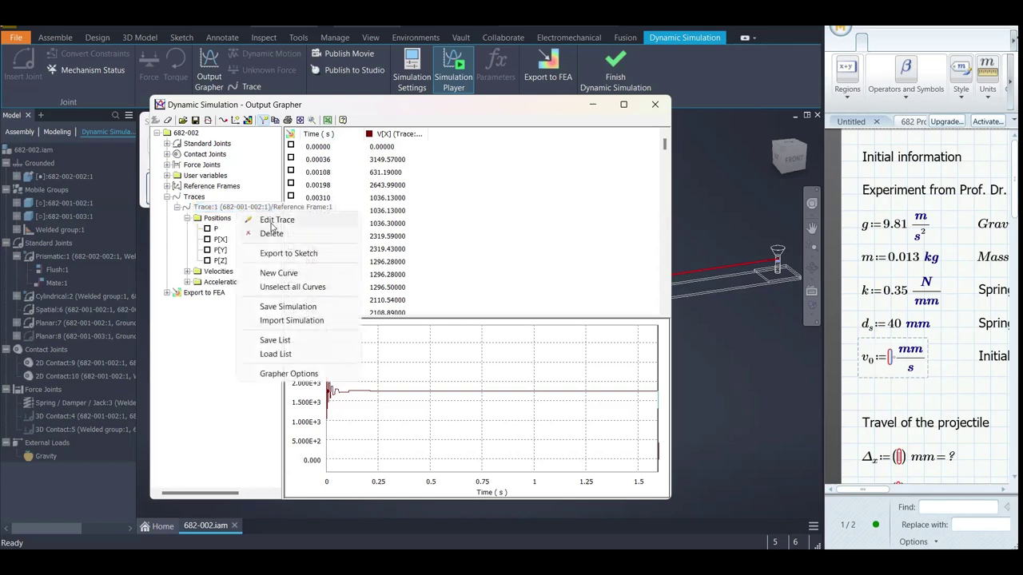
left_click(268, 223)
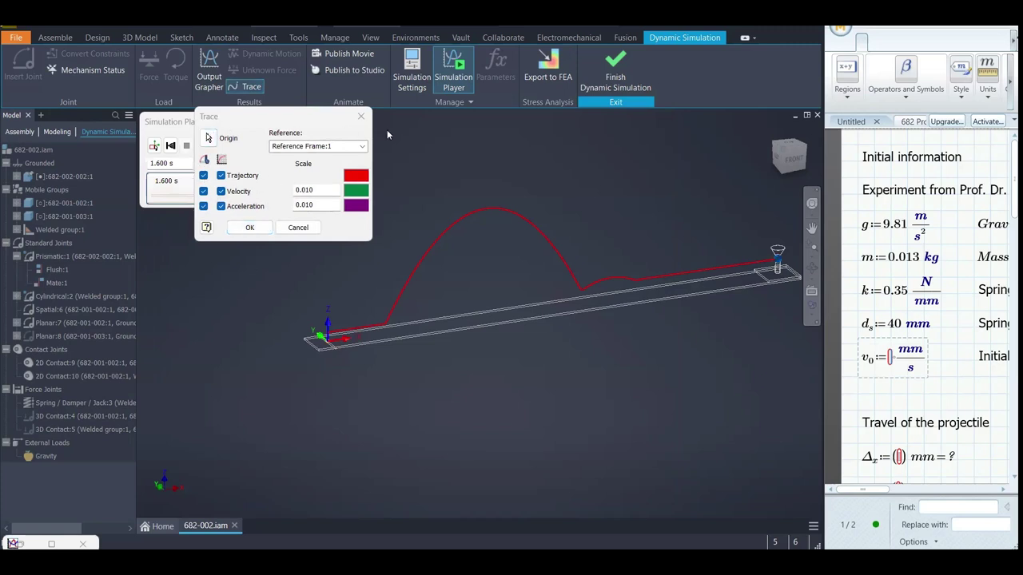
left_click(359, 151)
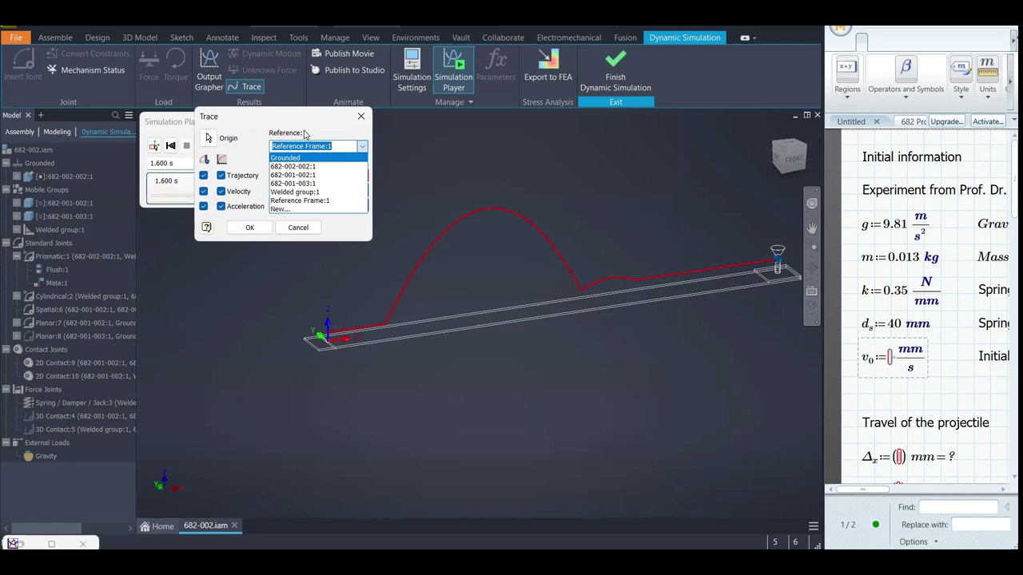
left_click(336, 227)
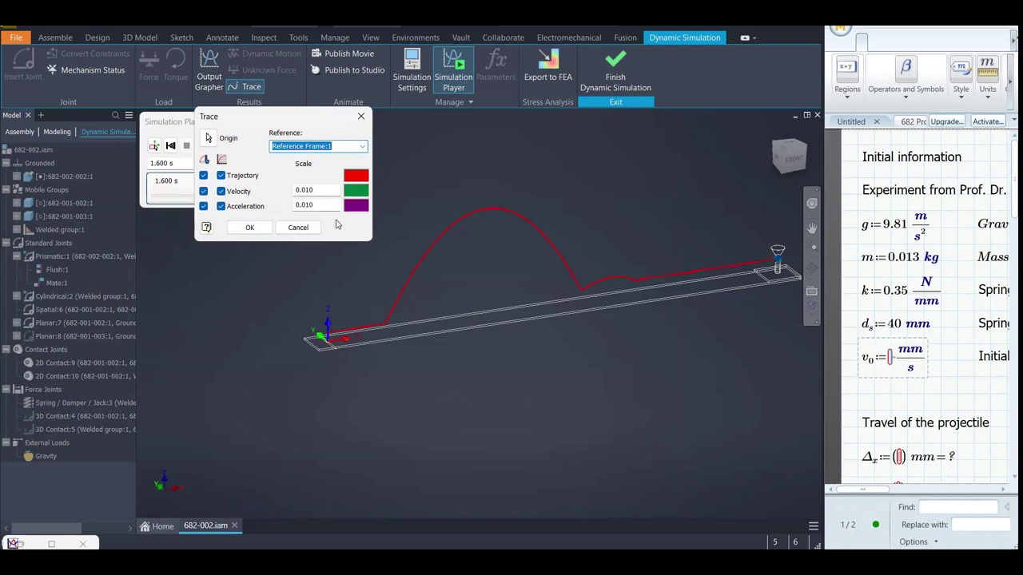
left_click(362, 147)
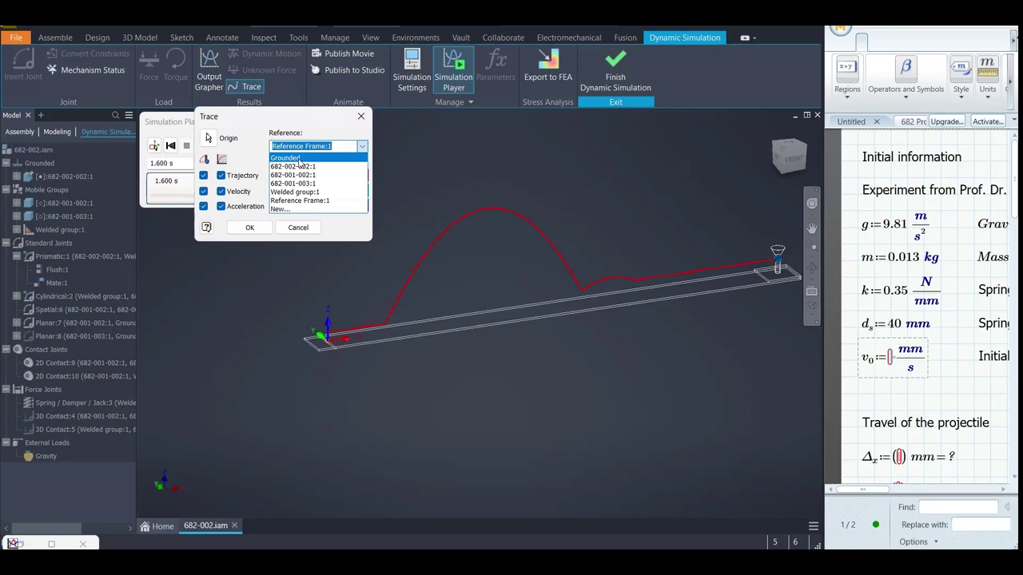
left_click(362, 147)
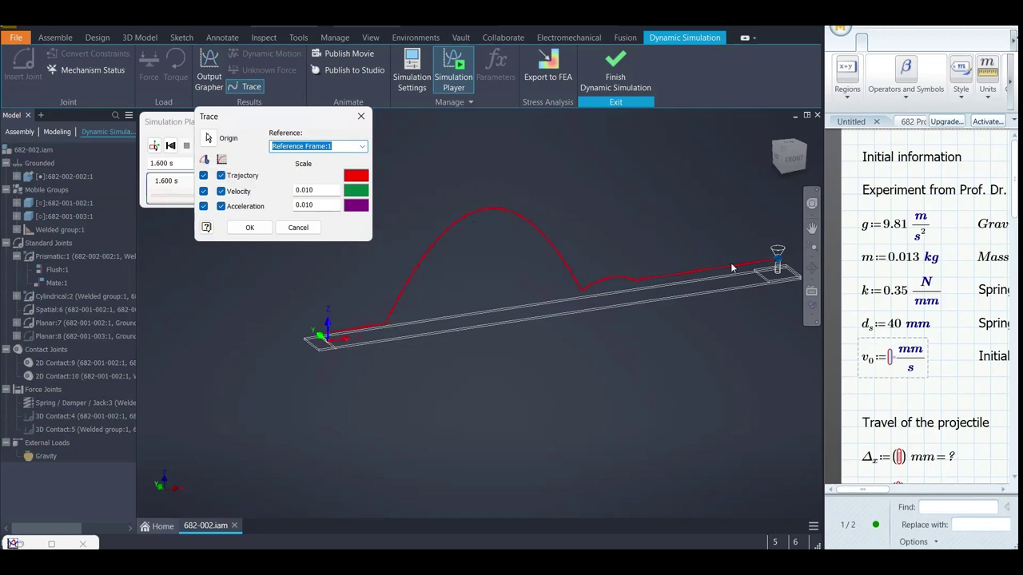
left_click(297, 230)
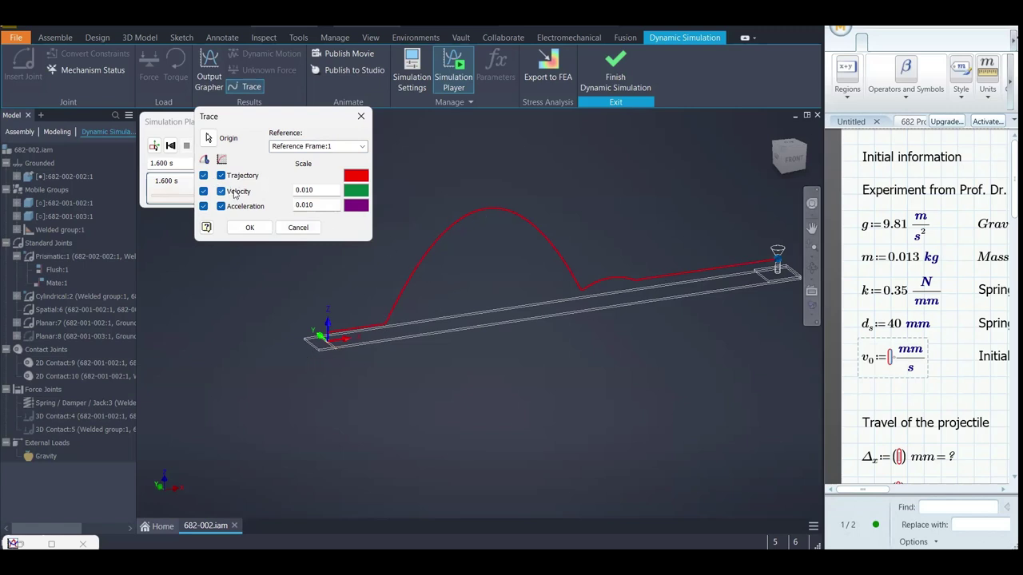
left_click(297, 228)
left_click(662, 103)
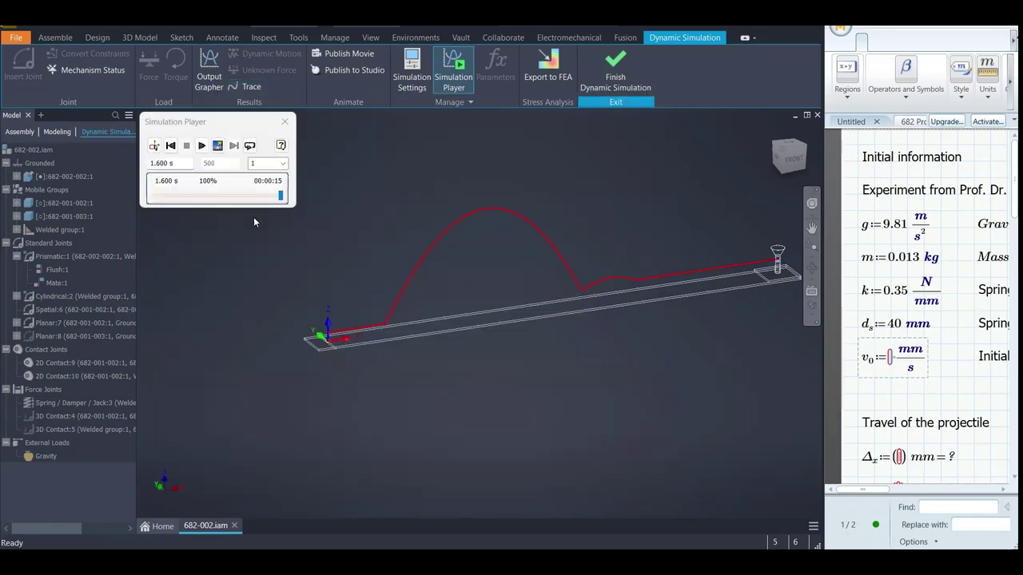
Move the simulation playback back to 0.528 s and examine the velocity and acceleration vectors on the airborne ball
left_click_drag(280, 197, 195, 200)
scroll(459, 202, "up", 10)
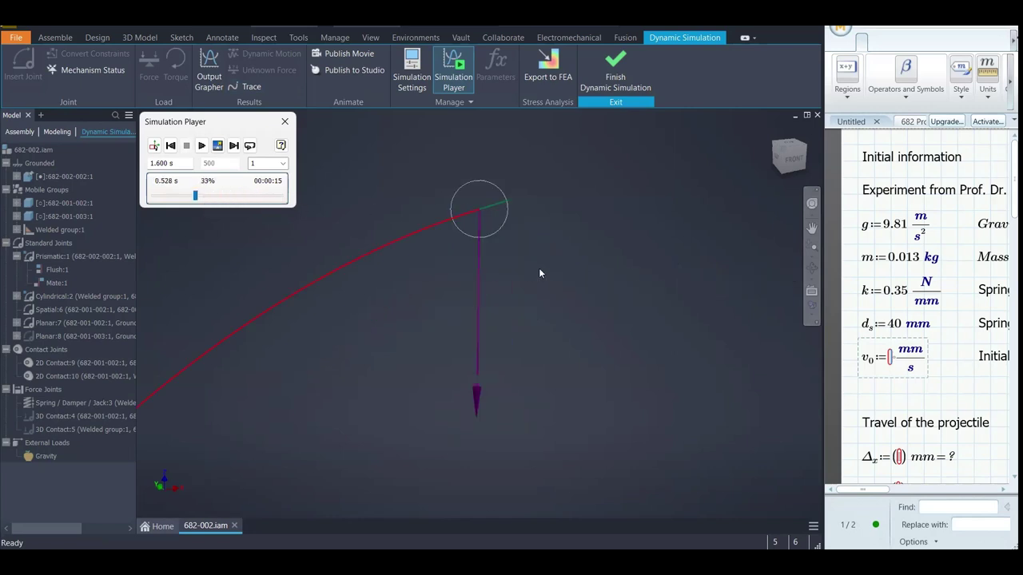
scroll(457, 253, "up", 3)
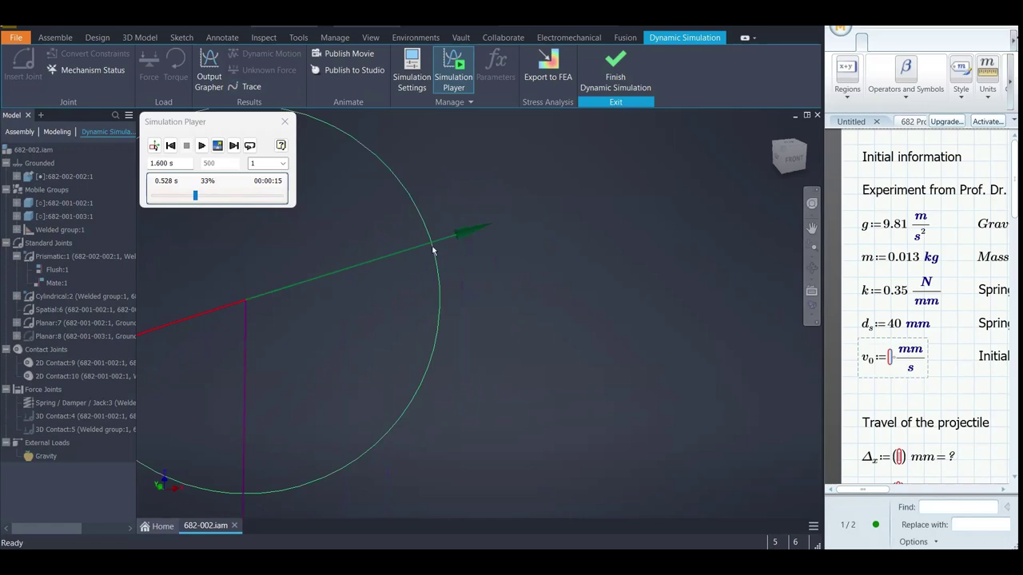
scroll(432, 251, "down", 8)
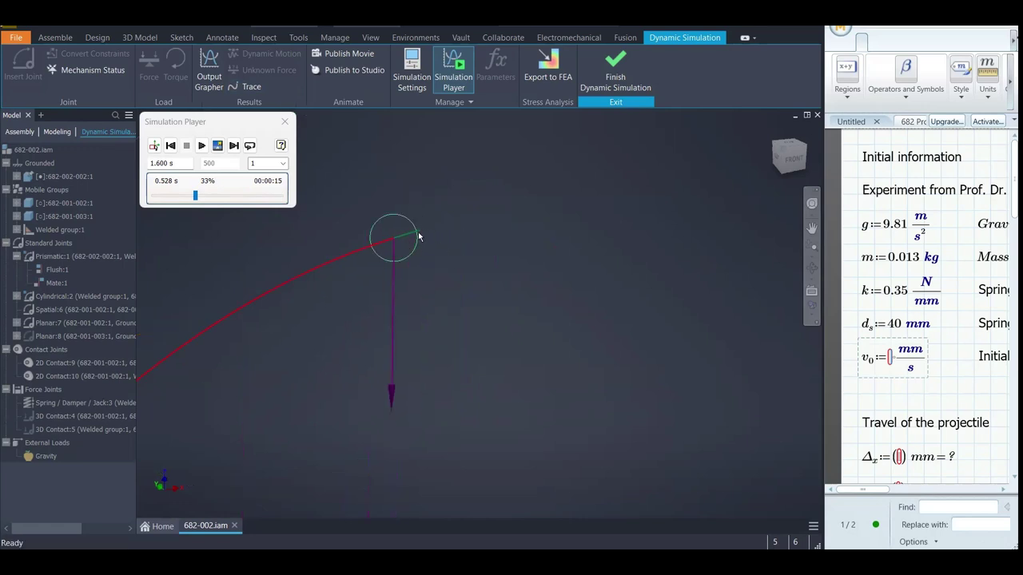
scroll(416, 251, "down", 3)
middle_click_drag(403, 247, 383, 206)
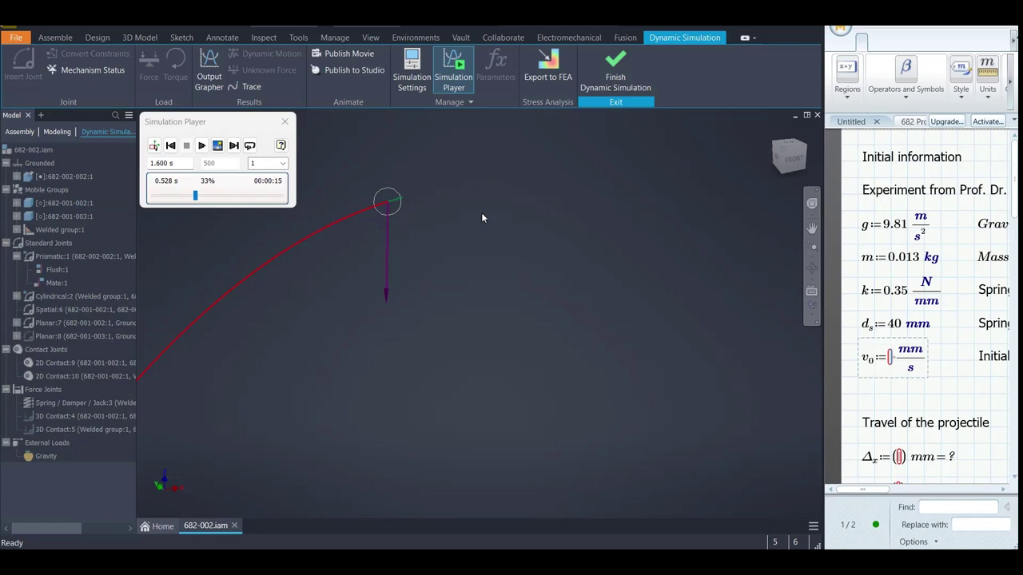
Reopen the Output Grapher, plot Trace:1's total acceleration A and check its values and units beside the model view
left_click(208, 71)
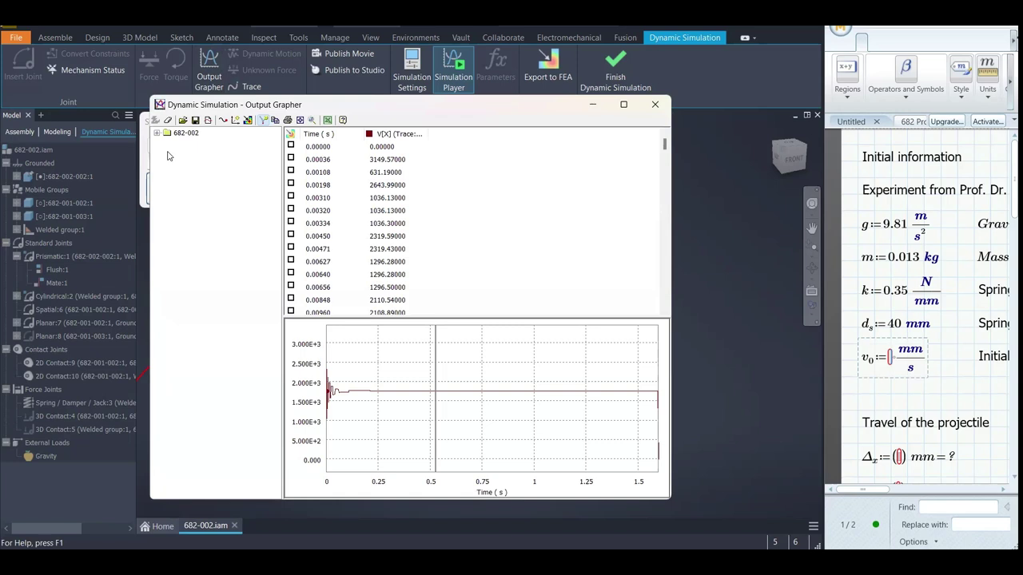
left_click(158, 135)
left_click(166, 197)
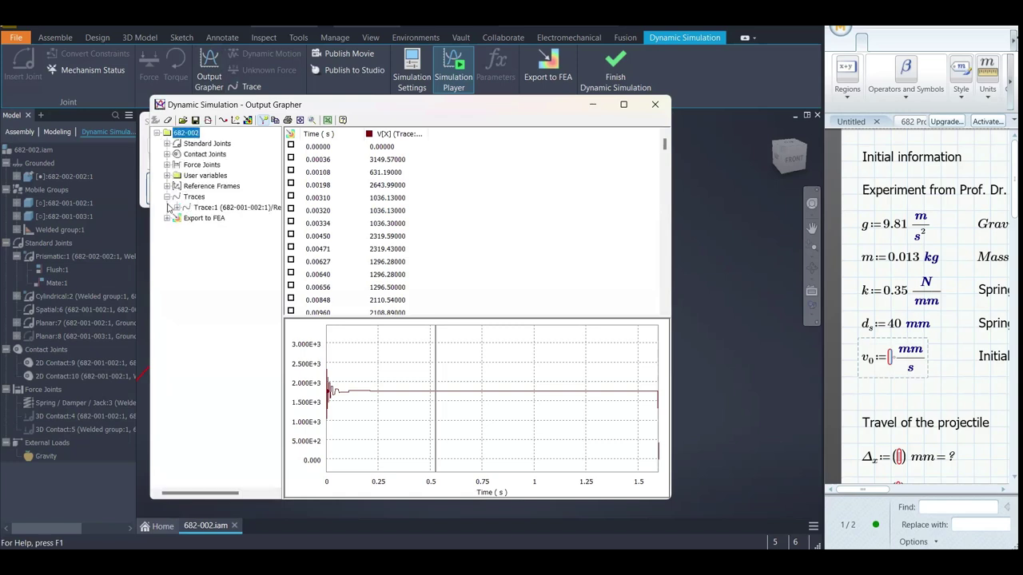
left_click(176, 207)
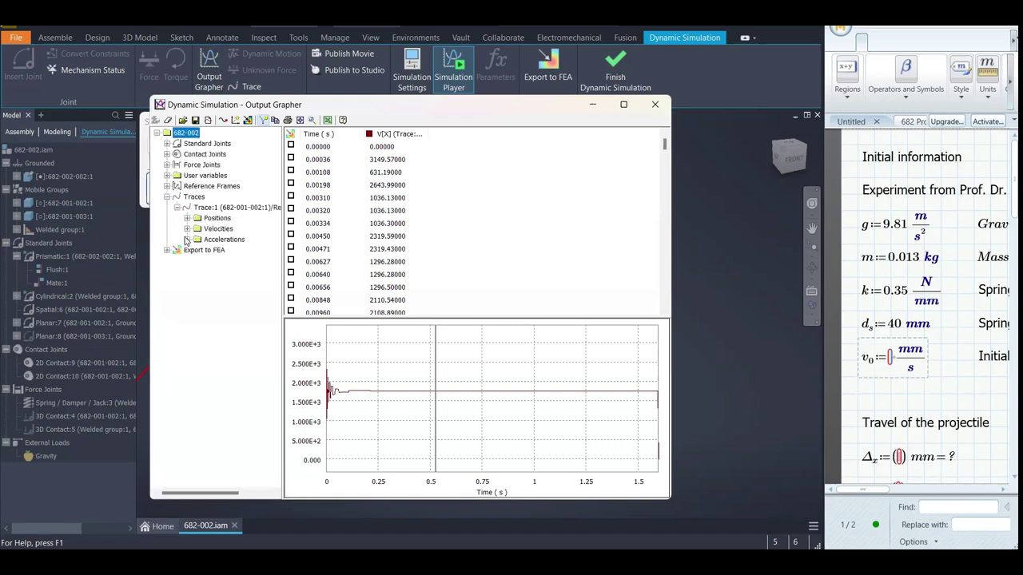
left_click(187, 239)
left_click(207, 249)
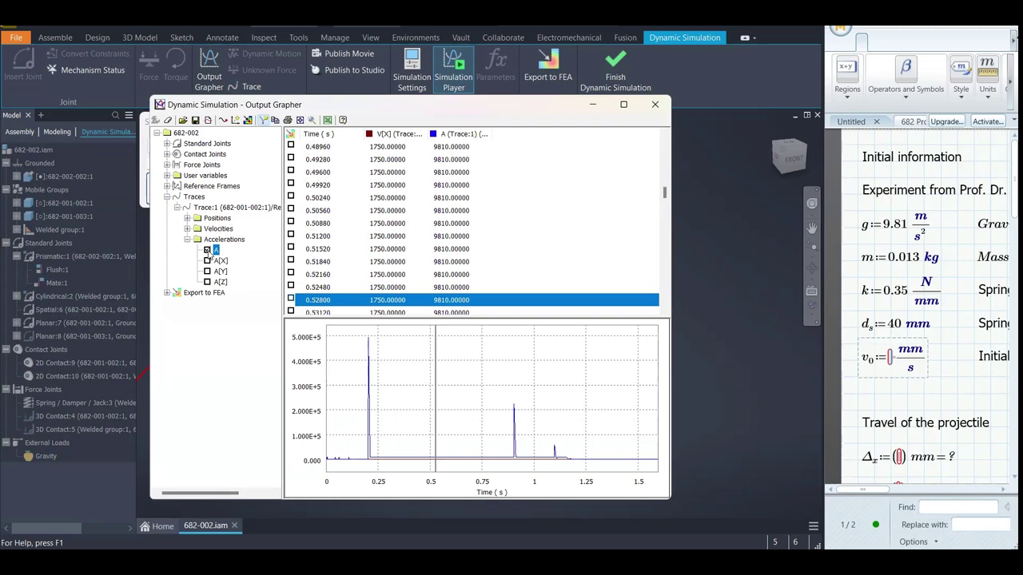
left_click(457, 151)
left_click_drag(499, 136, 585, 135)
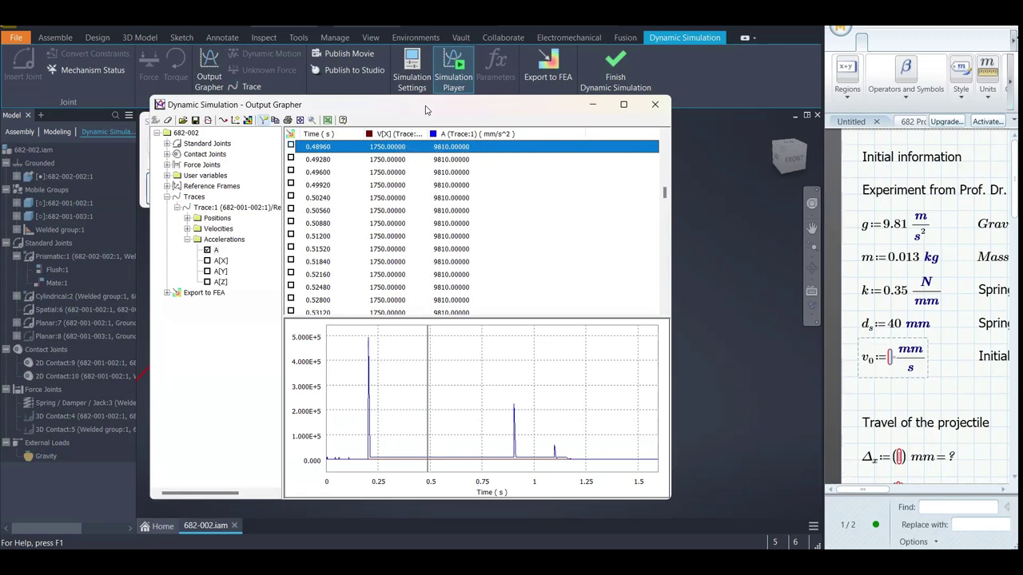
left_click_drag(426, 109, 688, 95)
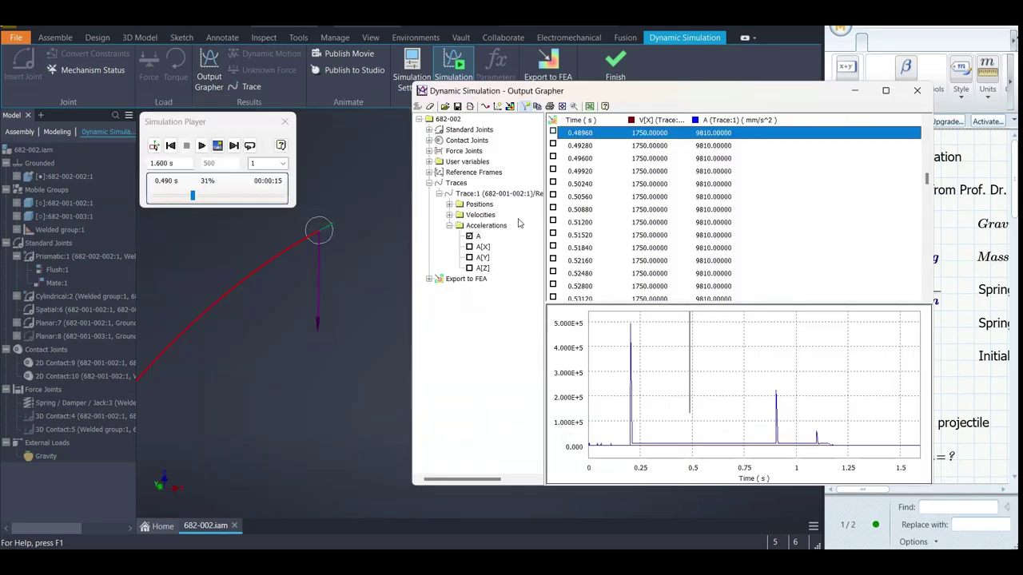
Replace the acceleration curve of Trace:1 with the velocity curves V, V[X], V[Y] and V[Z]
left_click(470, 236)
left_click(450, 215)
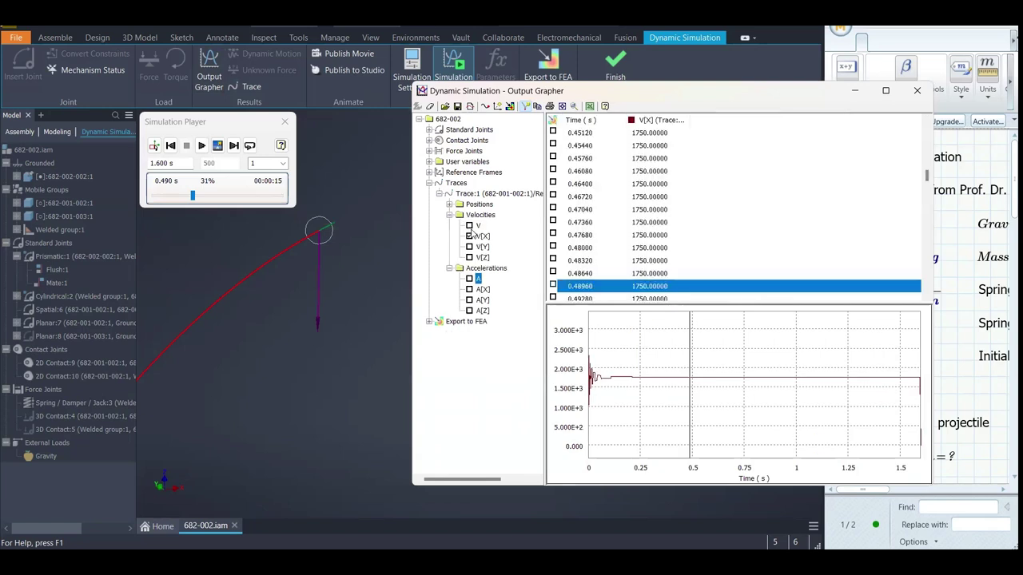
left_click(470, 226)
left_click(470, 236)
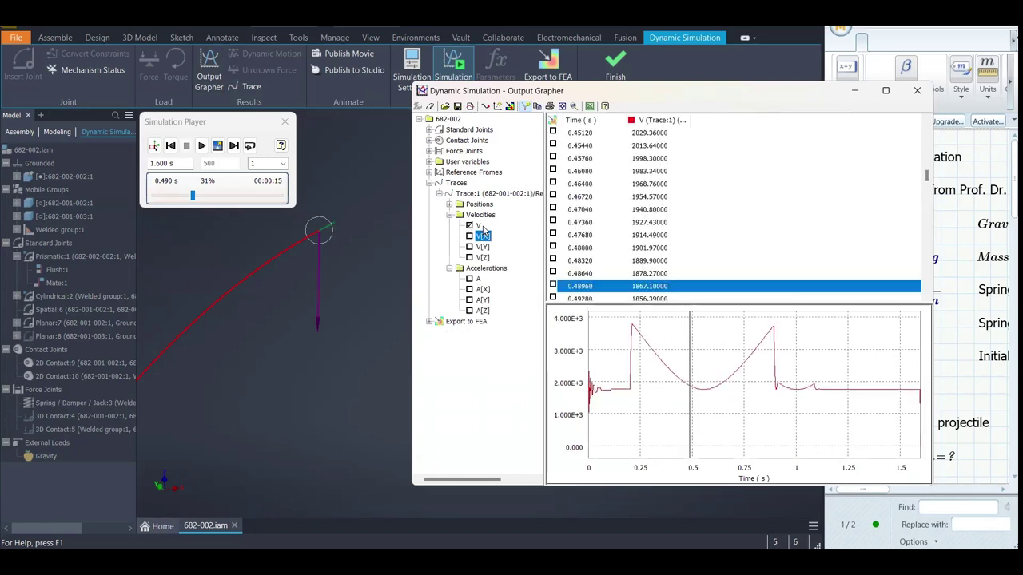
left_click(469, 236)
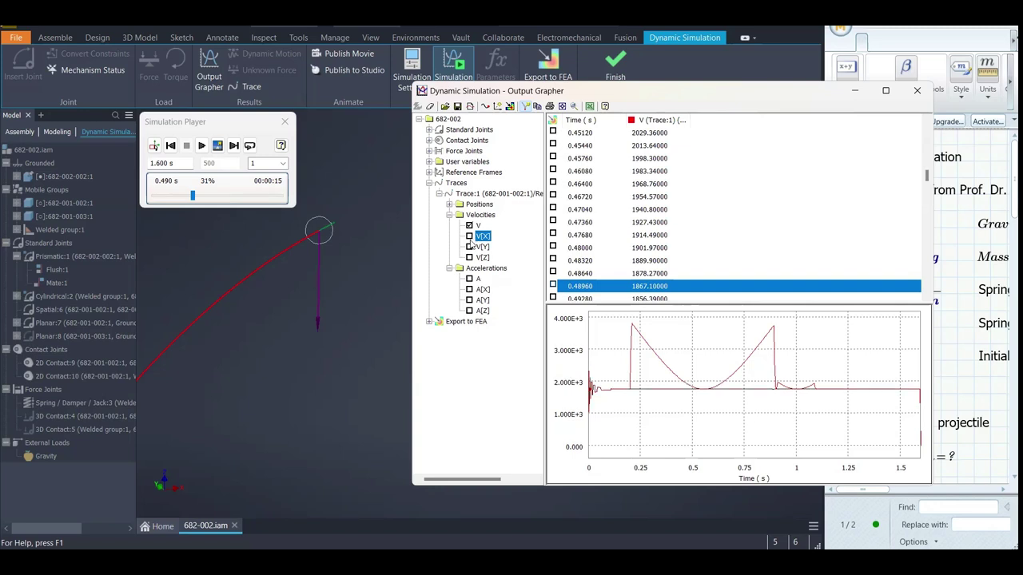
left_click(470, 247)
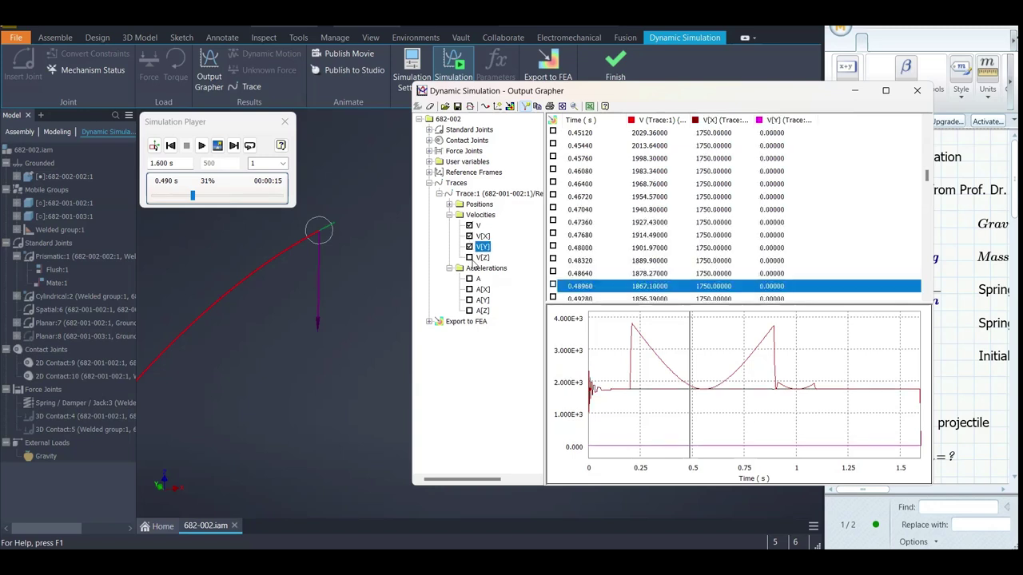
left_click(470, 257)
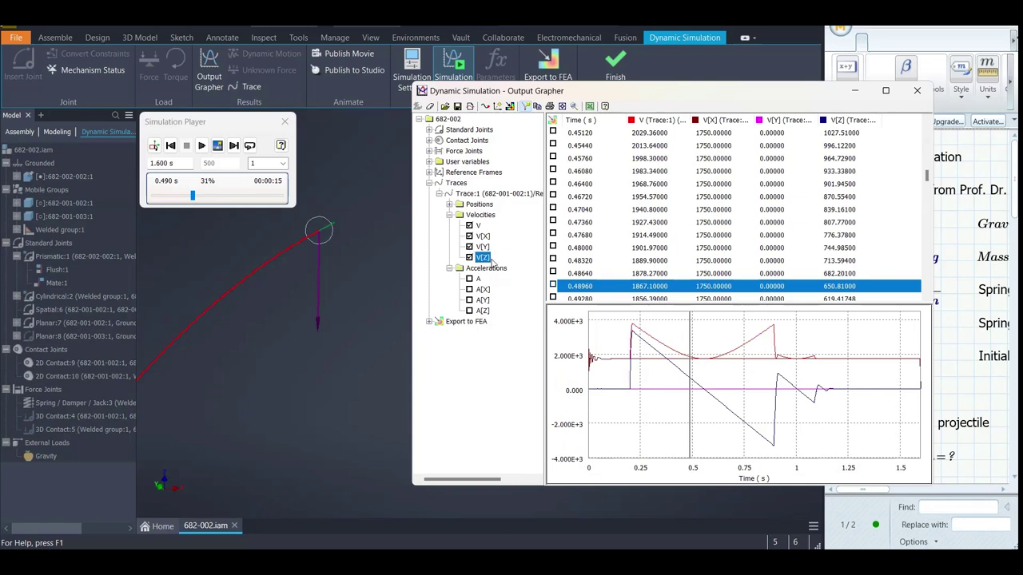
Remove the V[Y], V[X] and V[Z] curves from the graph, leaving only the total velocity V
left_click(470, 247)
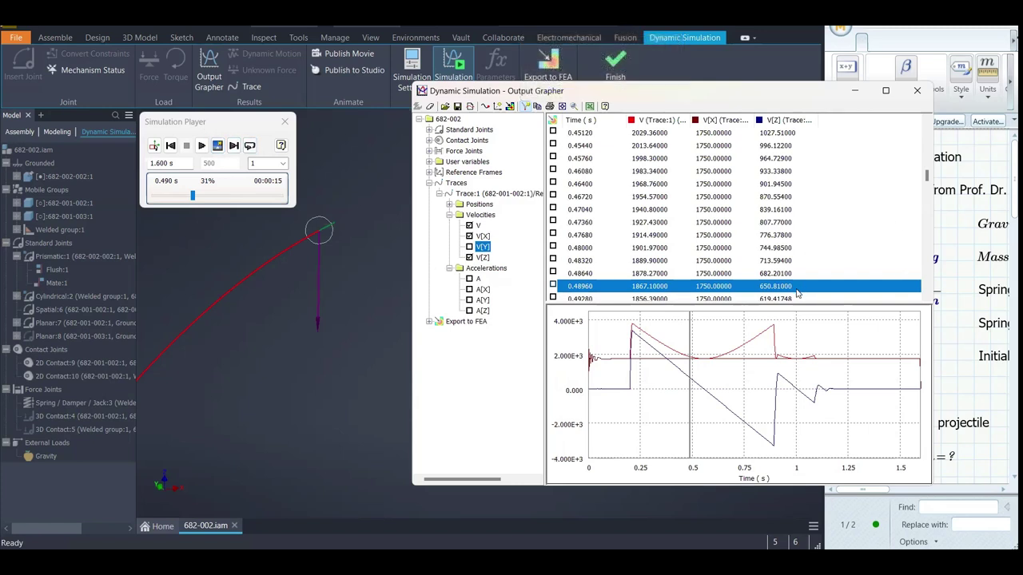
left_click(478, 226)
left_click(470, 236)
left_click(470, 257)
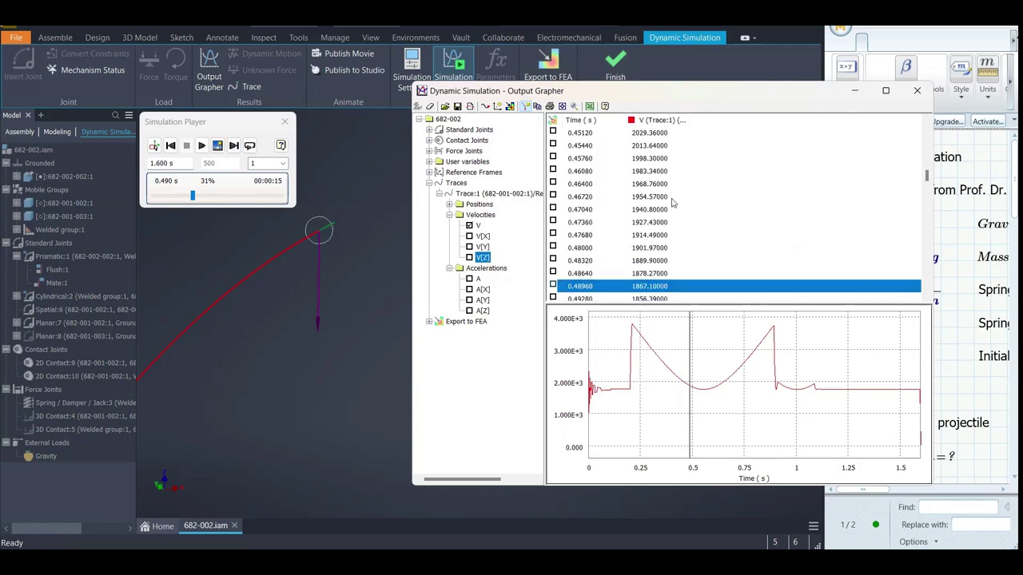
Examine the total velocity curve closely between 0 and 0.2 s, where the ball sits in the launcher
scroll(608, 408, "up", 5)
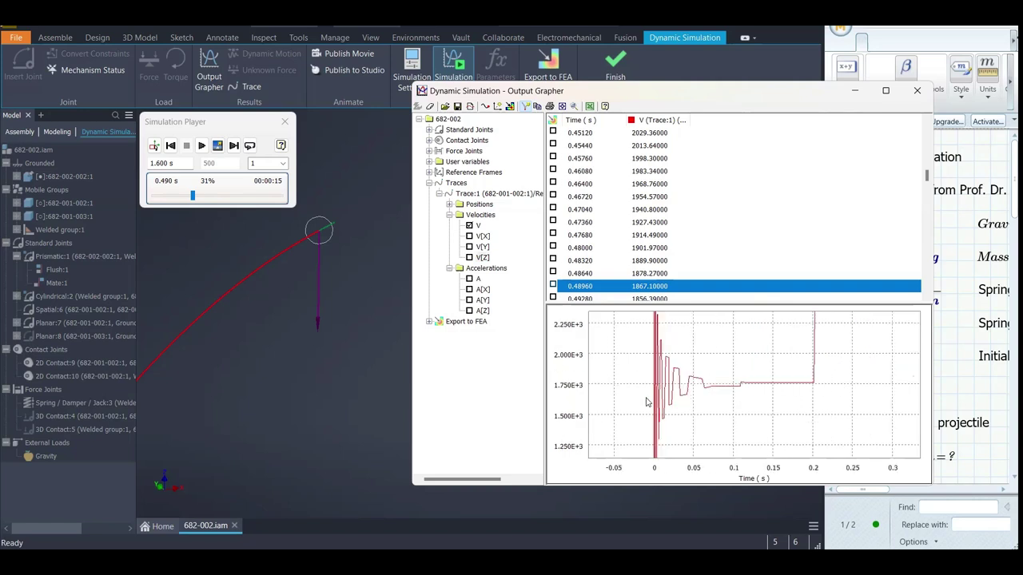
scroll(687, 396, "down", 1)
scroll(687, 396, "down", 3)
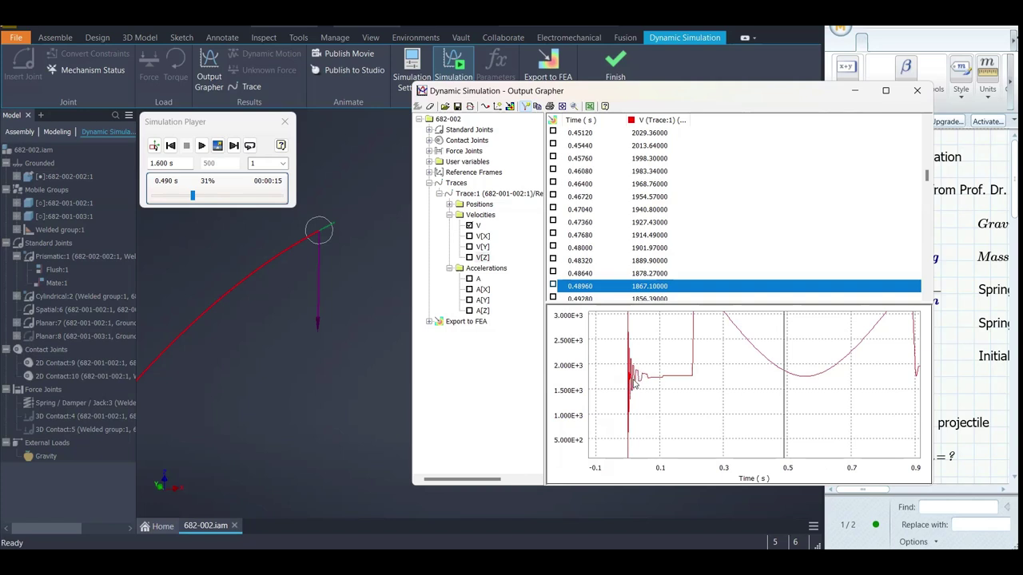
scroll(687, 387, "right", 1)
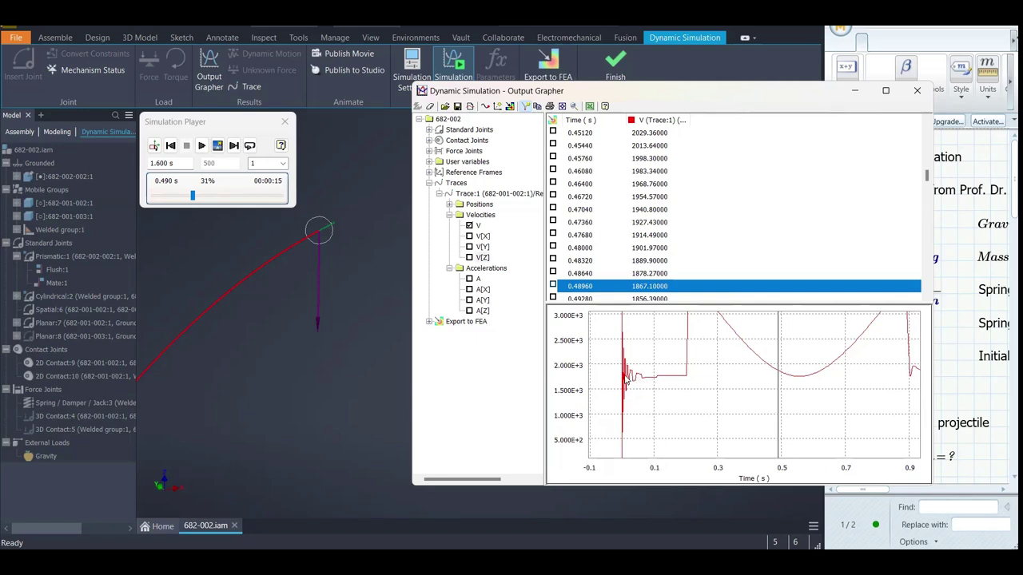
scroll(628, 382, "up", 2)
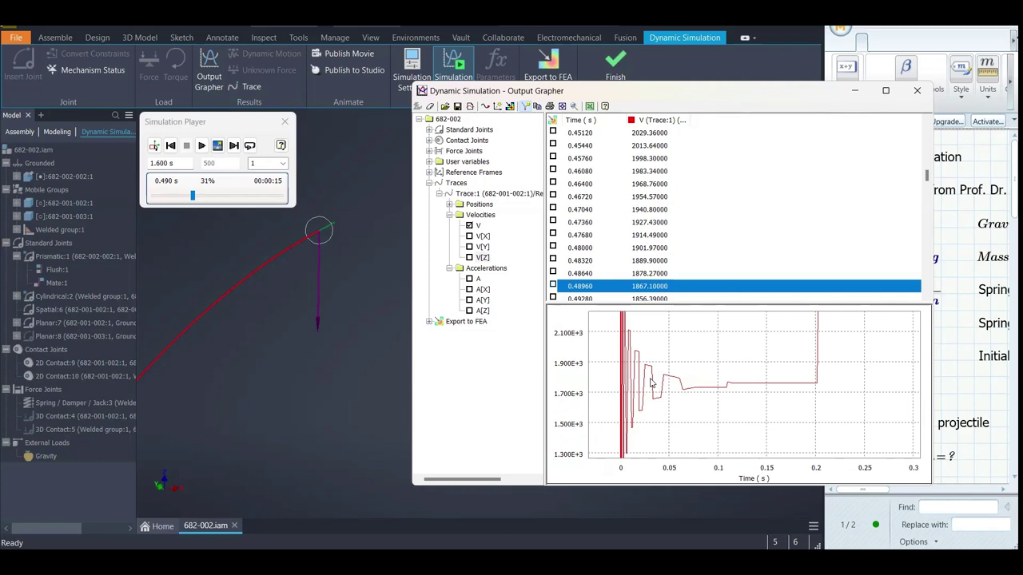
scroll(655, 385, "down", 3)
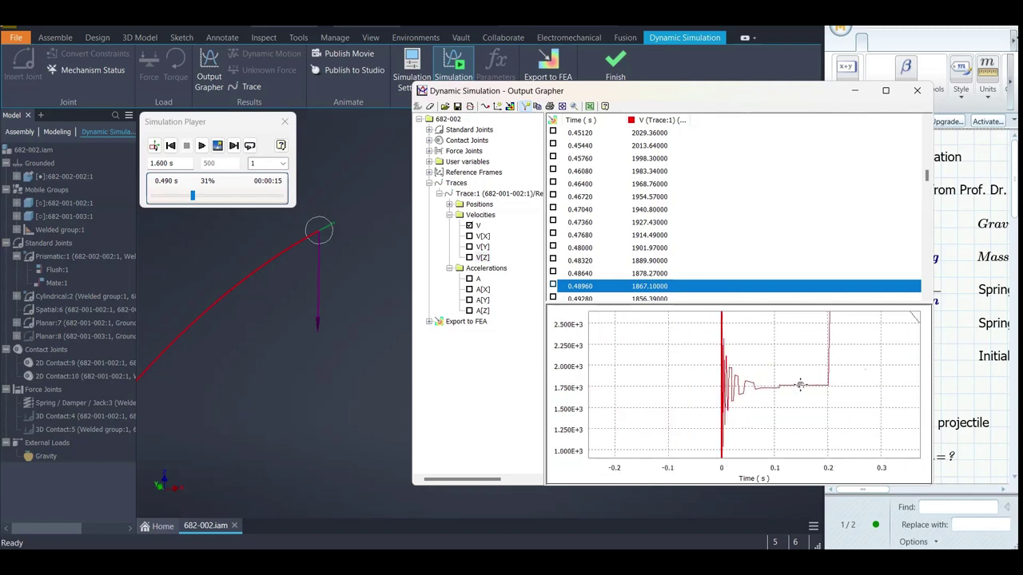
Step along the early part of the velocity curve to 0.118 s and inspect the ball and spring in the launcher
scroll(372, 350, "down", 3)
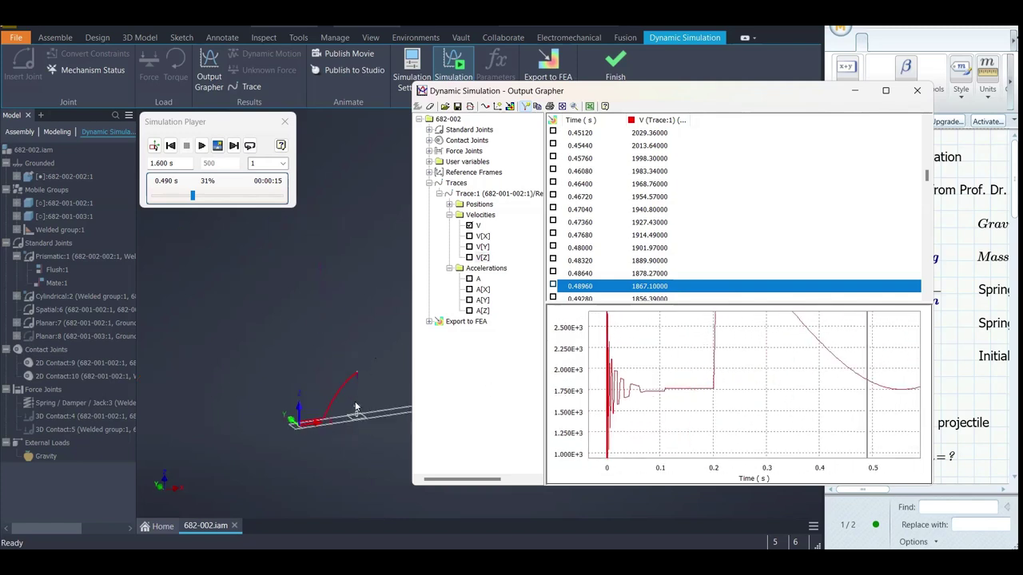
scroll(357, 413, "up", 4)
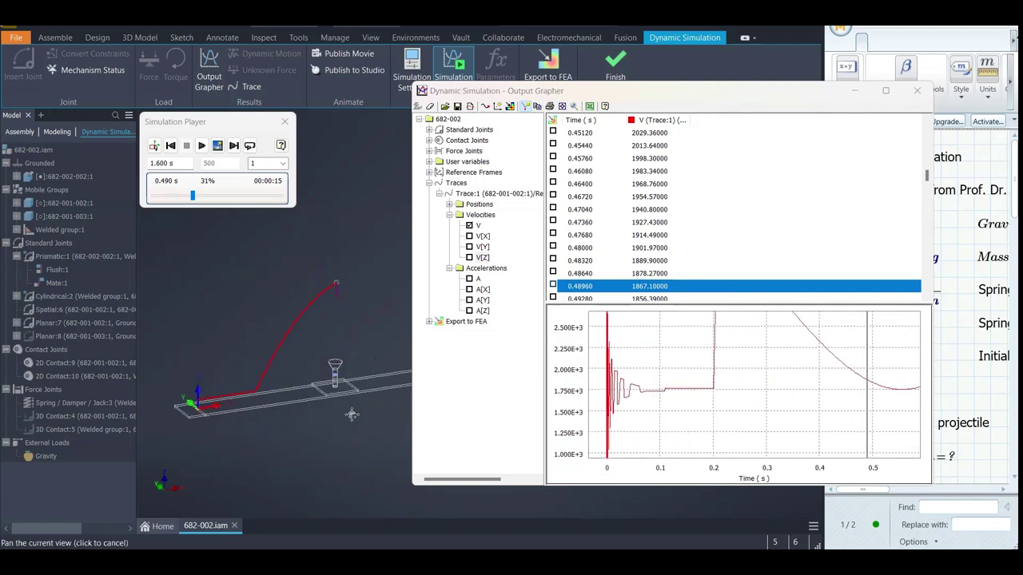
left_click(609, 364)
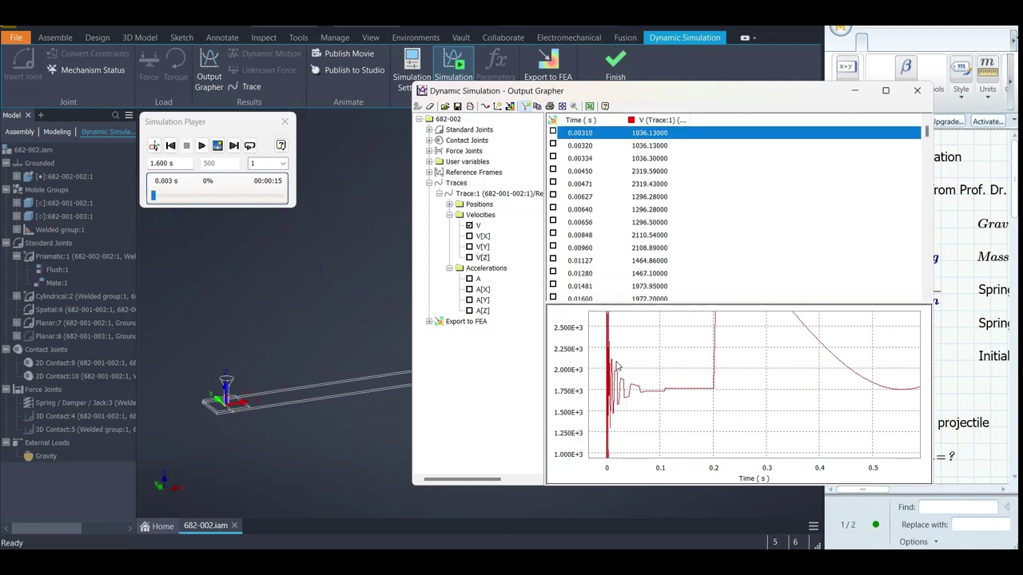
left_click(617, 366)
left_click(635, 372)
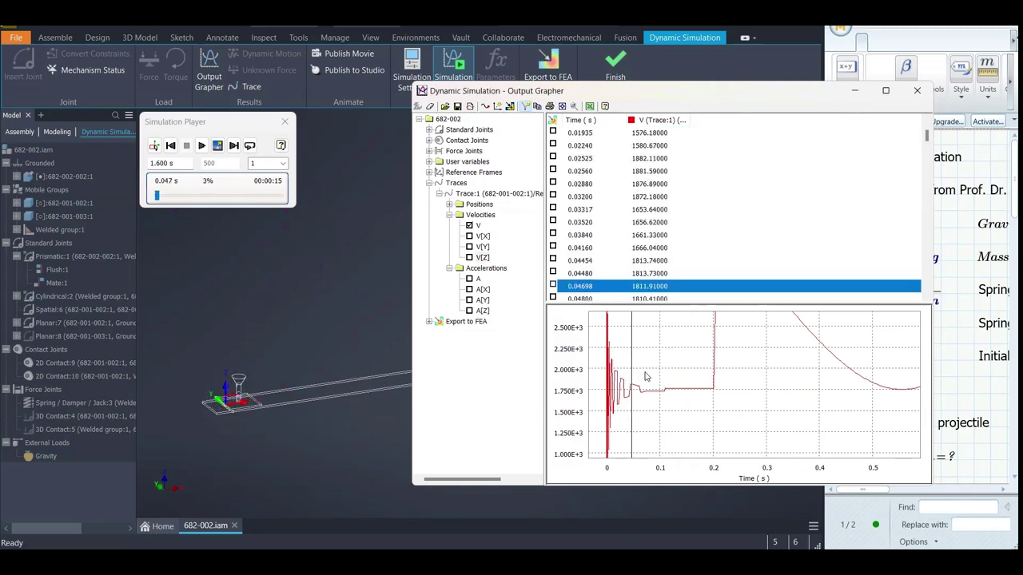
left_click(670, 376)
scroll(245, 412, "up", 8)
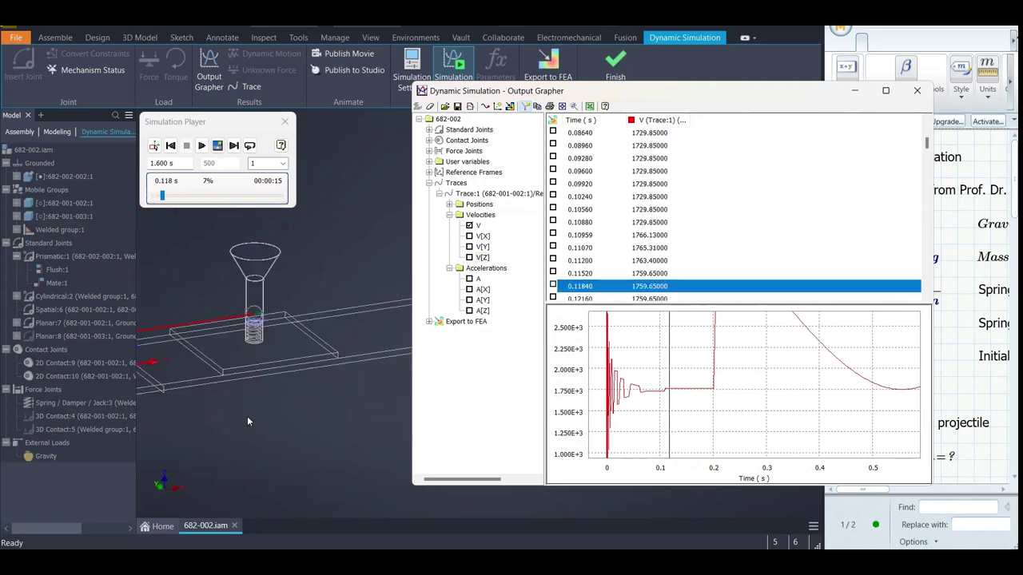
Replay the simulation from the start in the front view and follow the ball from the launcher along its trajectory
scroll(323, 415, "down", 3)
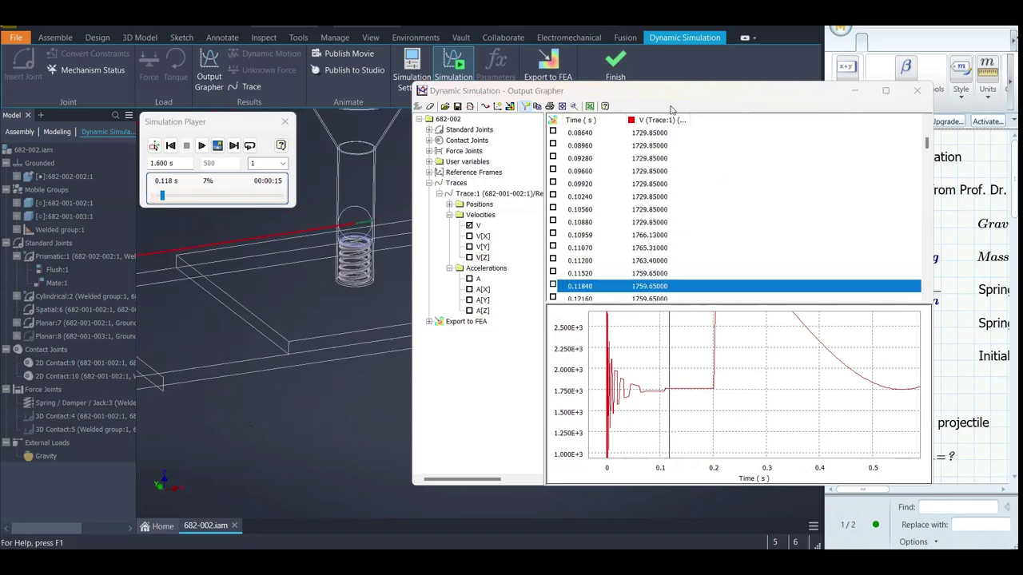
left_click_drag(682, 97, 841, 241)
key("F6")
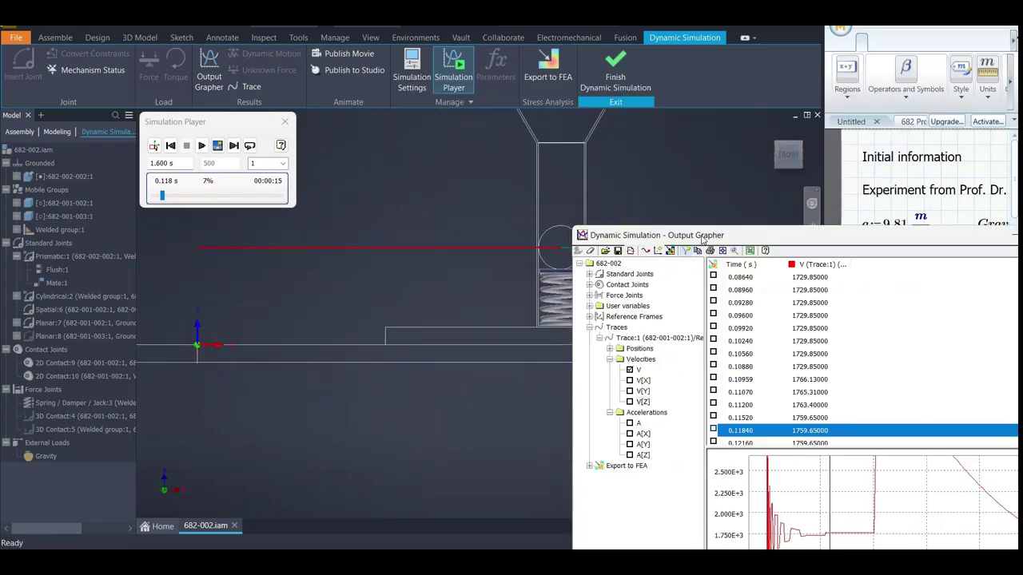
left_click(171, 144)
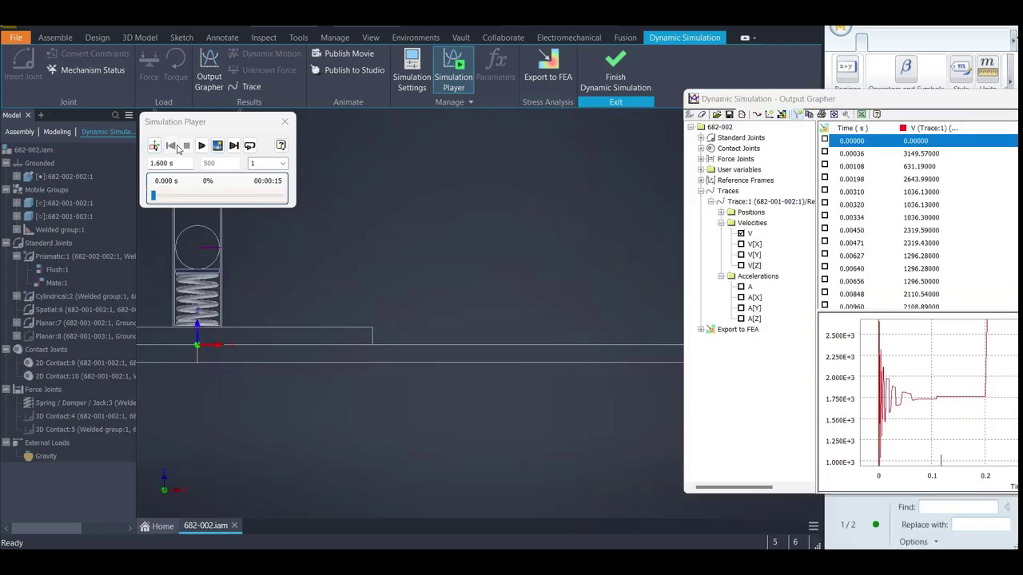
left_click(202, 146)
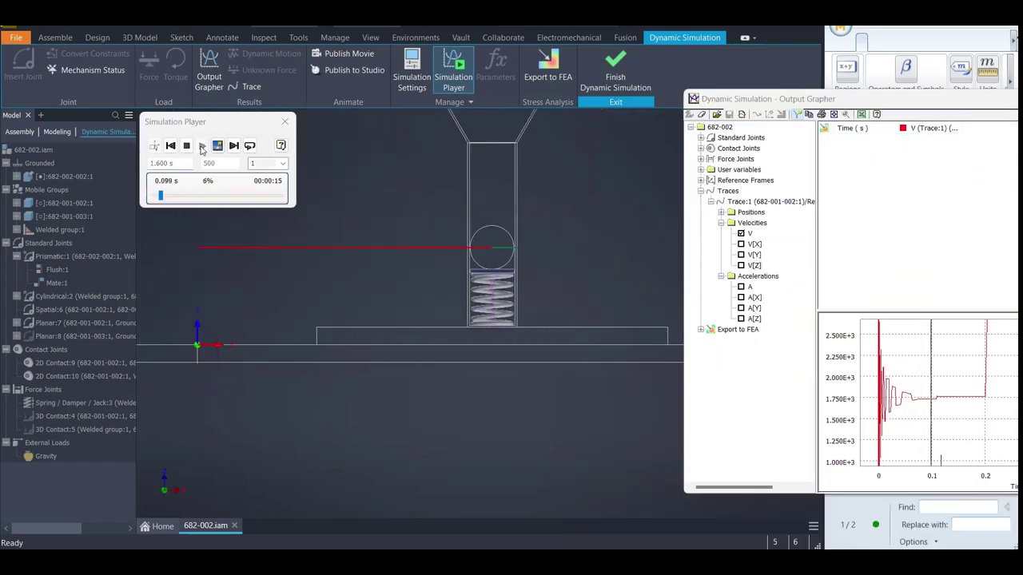
scroll(528, 249, "up", 5)
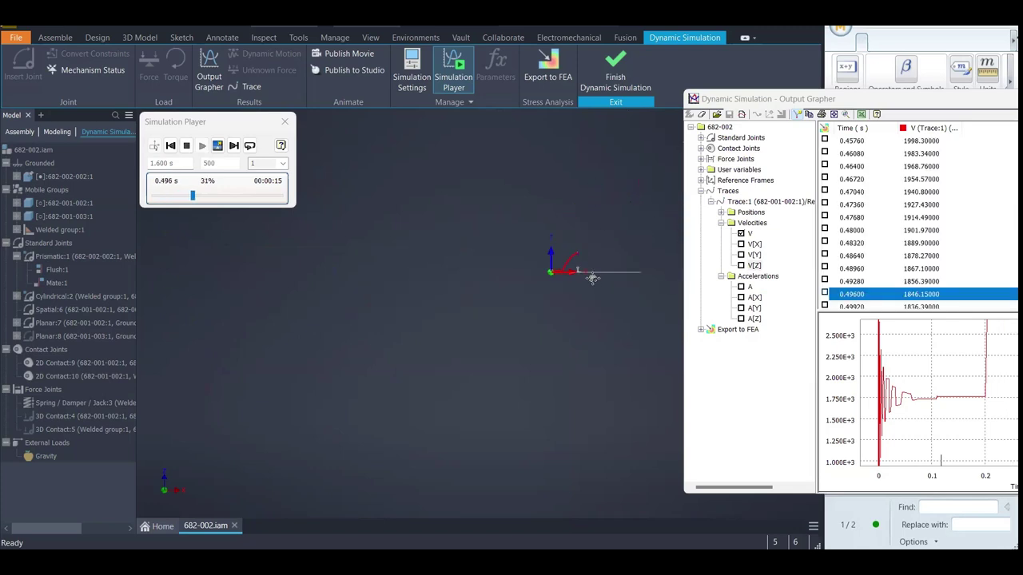
scroll(592, 282, "down", 5)
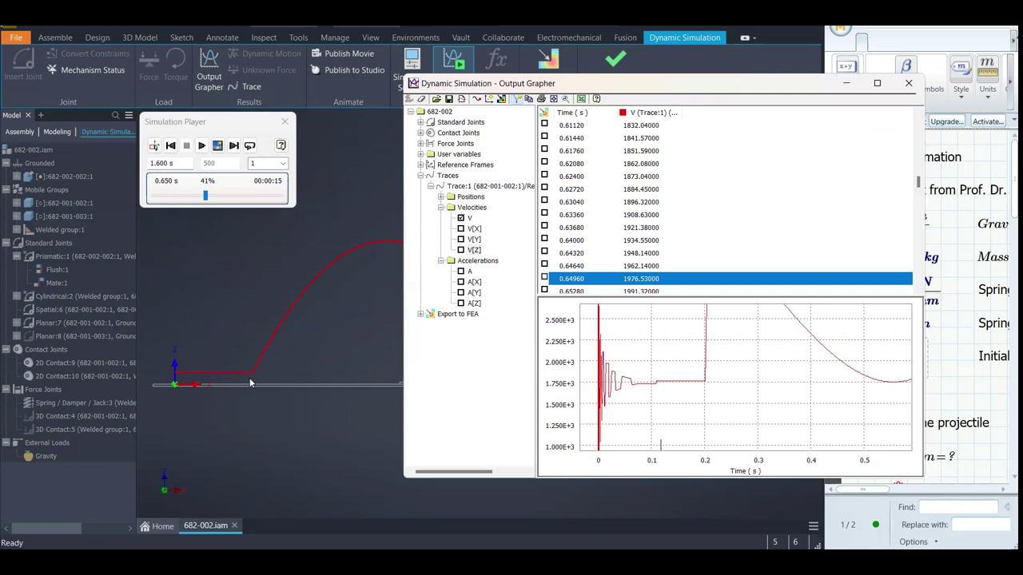
Find the time step with the maximum total velocity V of Trace:1 and inspect the ball's position above the spring there
scroll(254, 366, "up", 5)
left_click(294, 298)
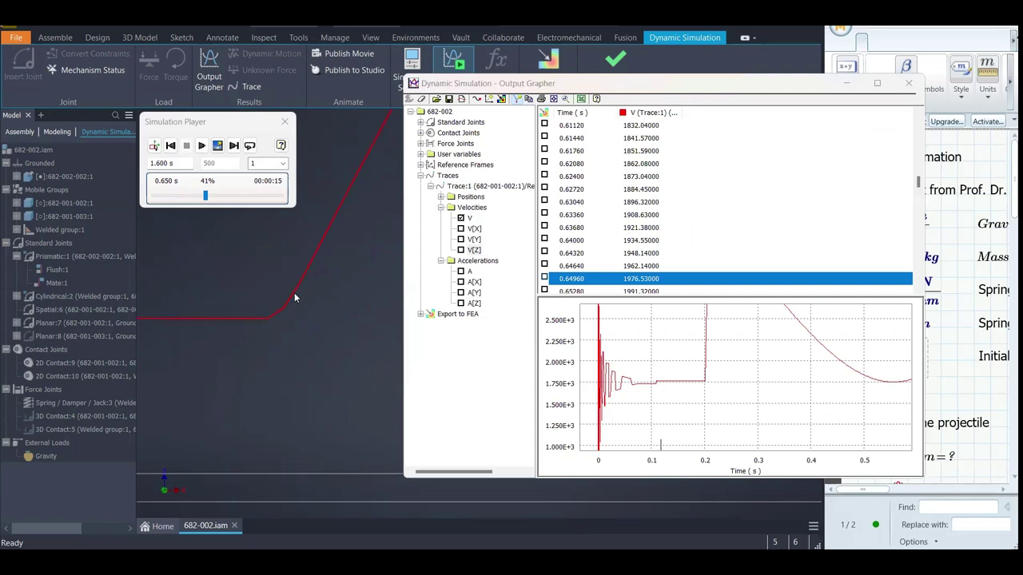
right_click(662, 118)
left_click(696, 156)
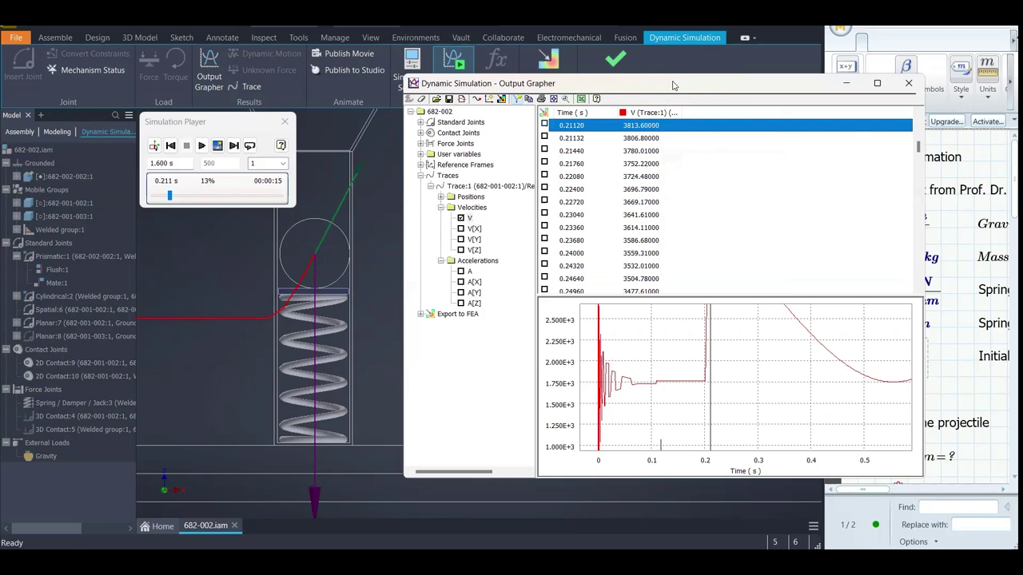
left_click_drag(692, 89, 525, 130)
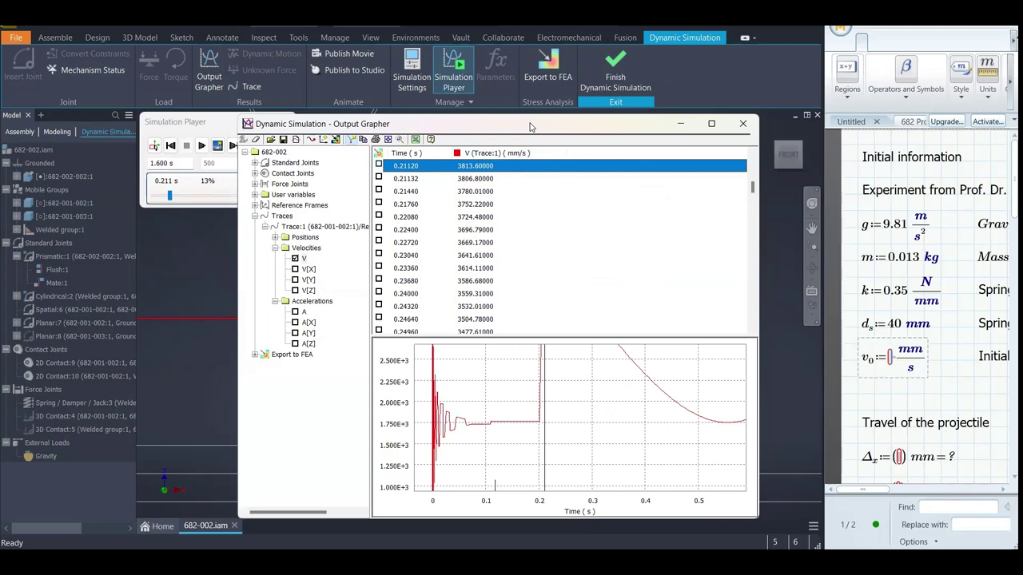
left_click_drag(530, 126, 735, 66)
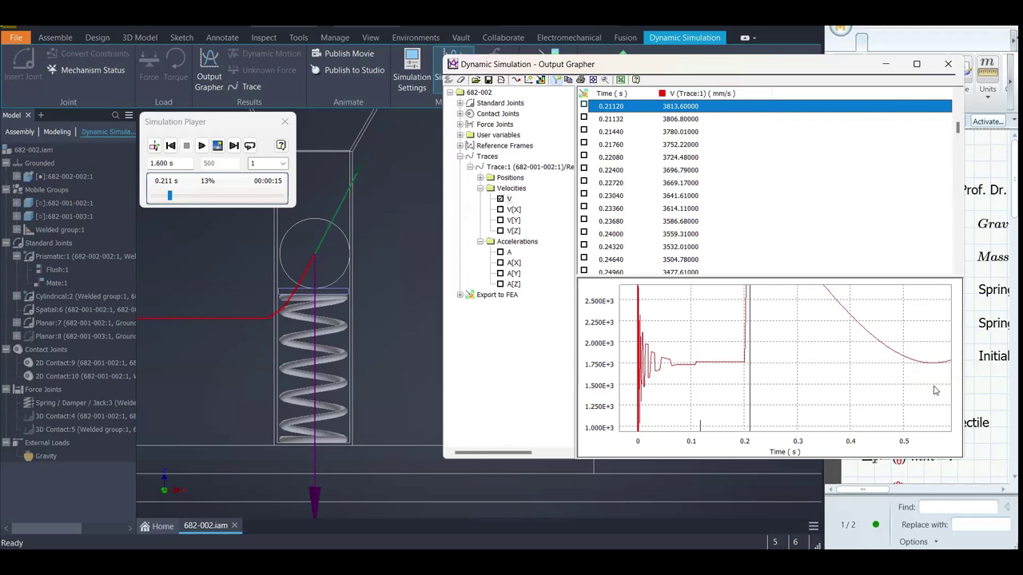
Set the initial velocity v0 in the Mathcad worksheet to 3813.6 mm/s
left_click_drag(742, 73, 456, 93)
left_click(892, 361)
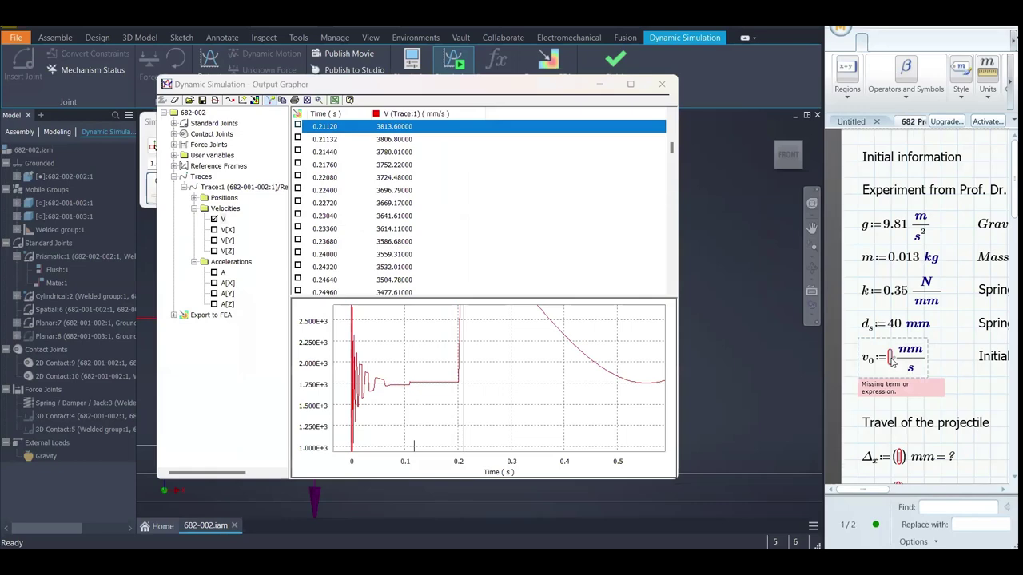
type("38")
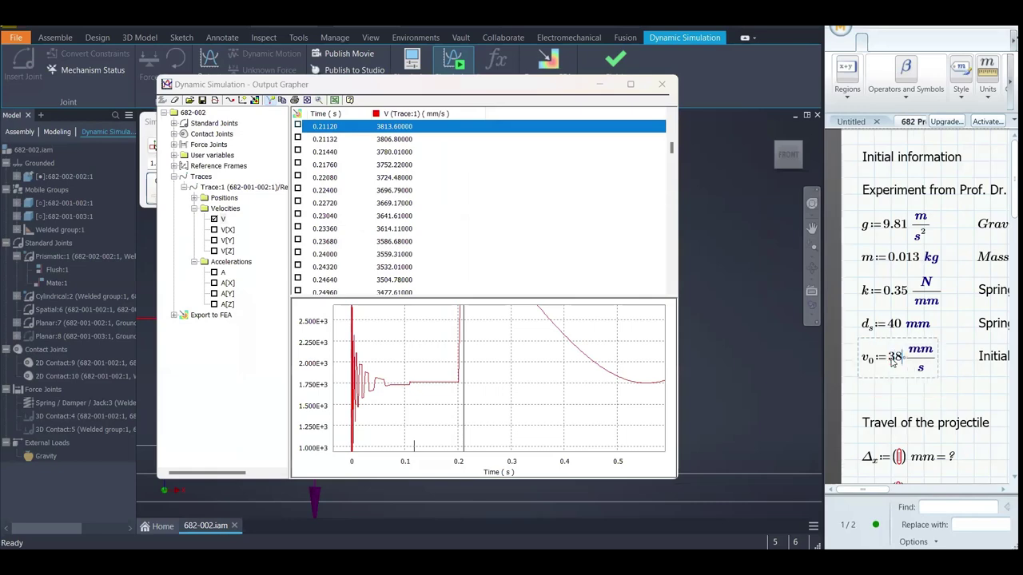
type("13")
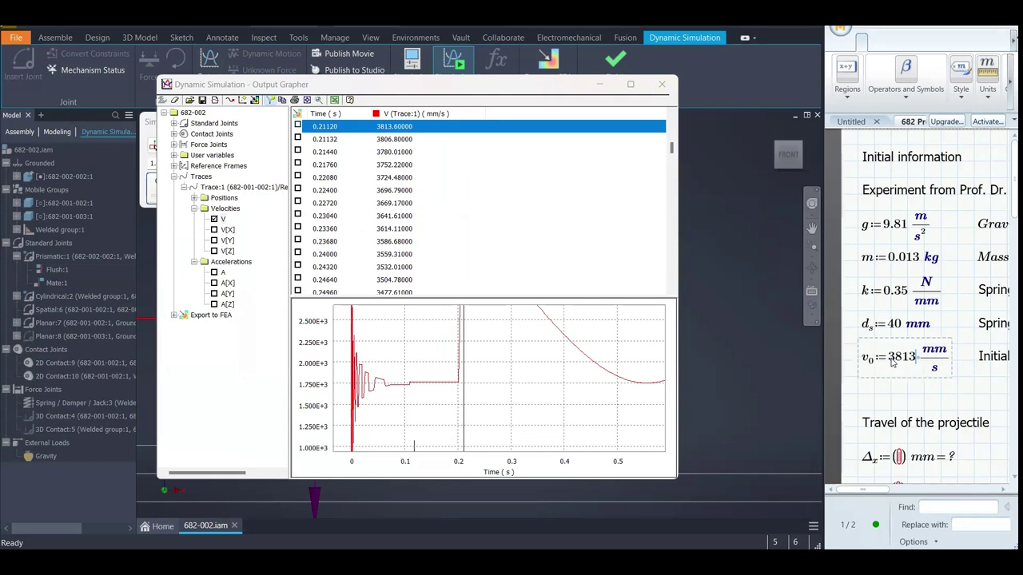
type(".6")
key("Return")
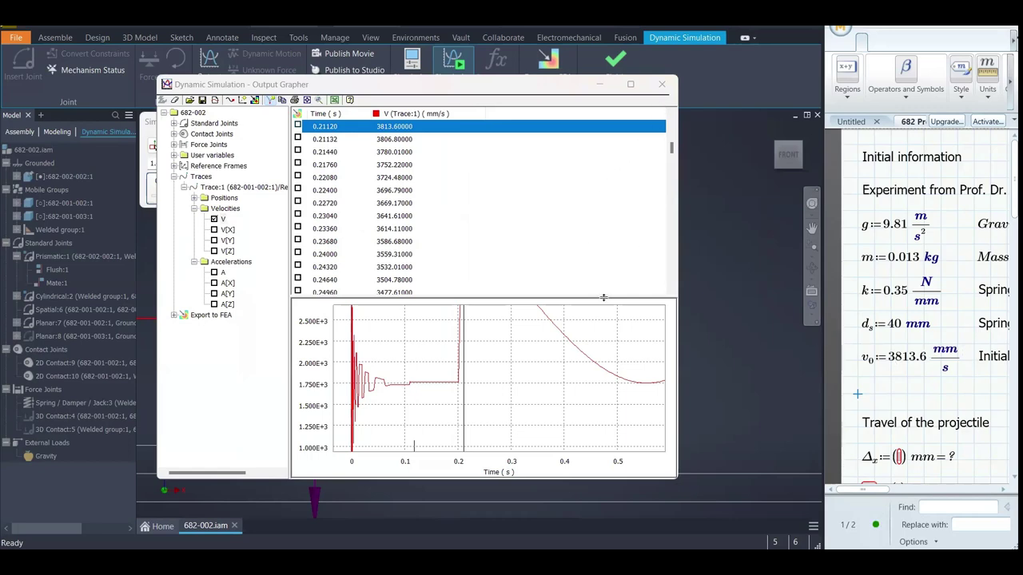
Add the P[X] and P[Z] position curves of Trace:1 to the Output Grapher alongside the velocity V
scroll(927, 372, "down", 2)
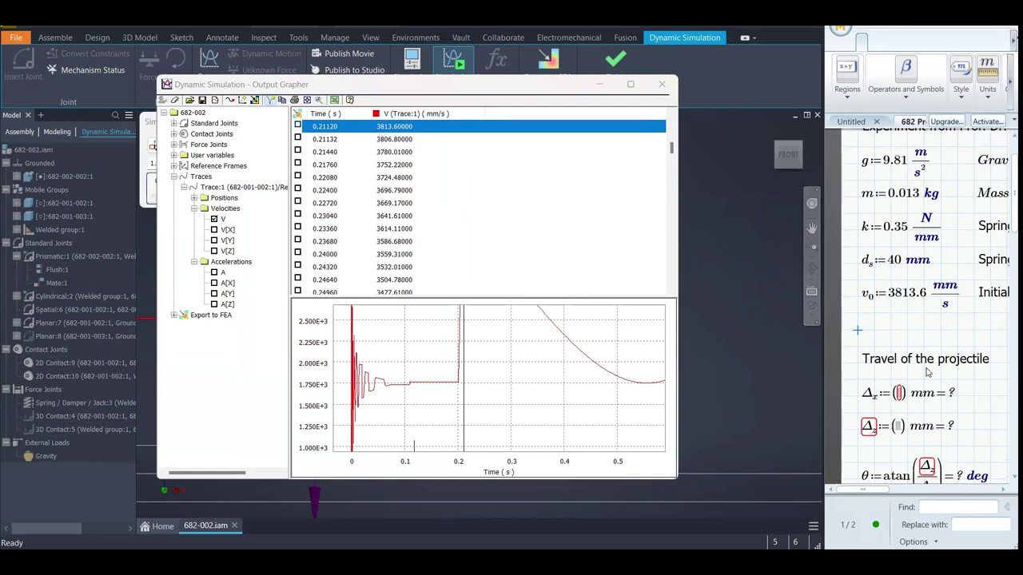
scroll(927, 372, "down", 4)
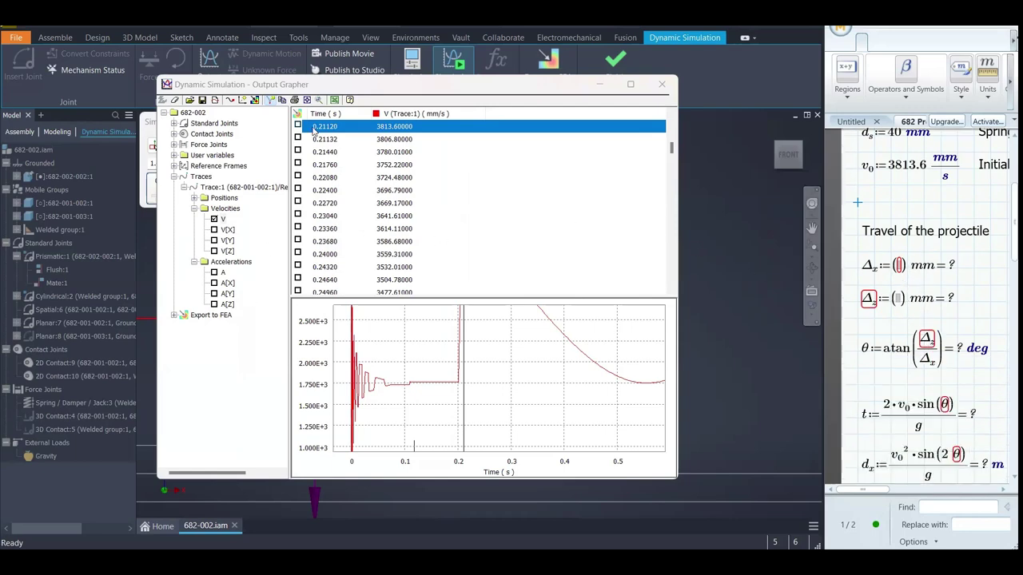
left_click(194, 199)
left_click(214, 219)
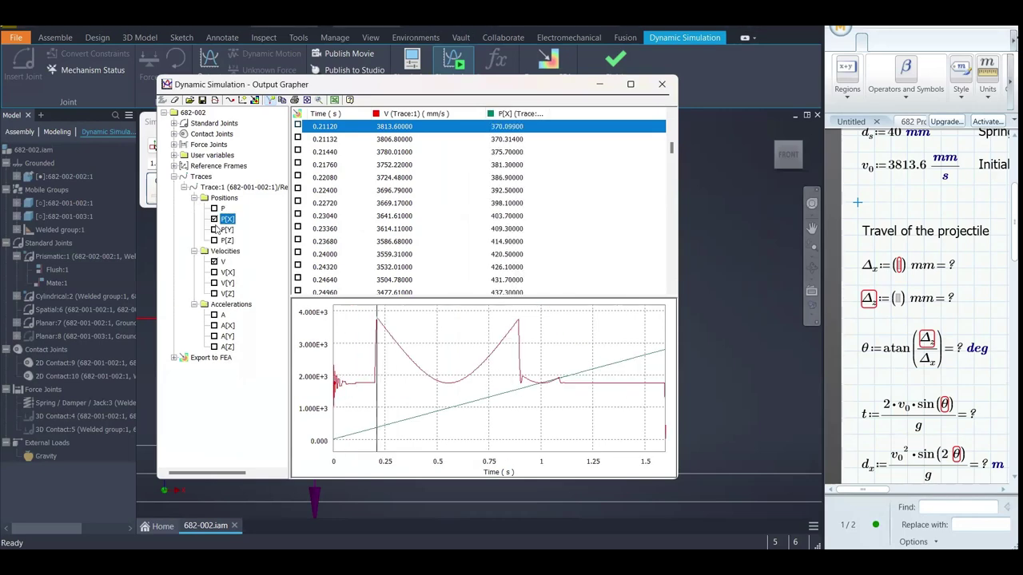
left_click(214, 240)
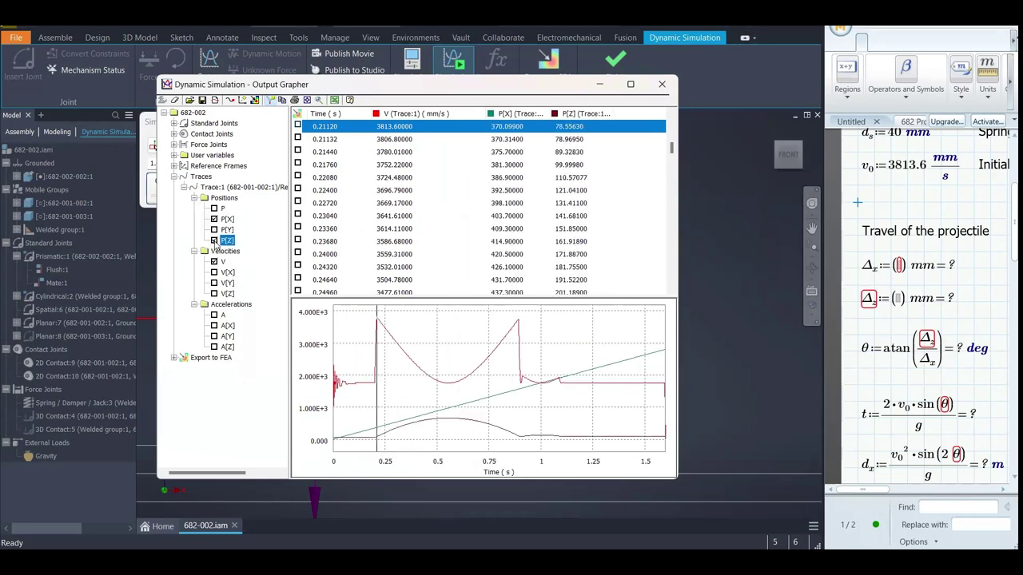
scroll(552, 164, "up", 1)
scroll(954, 388, "down", 1)
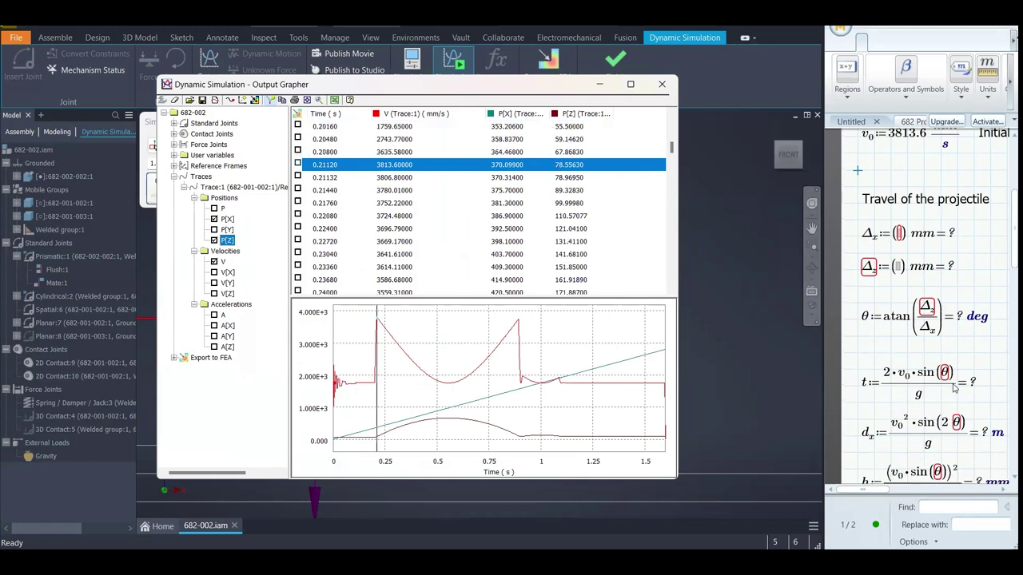
scroll(953, 387, "down", 2)
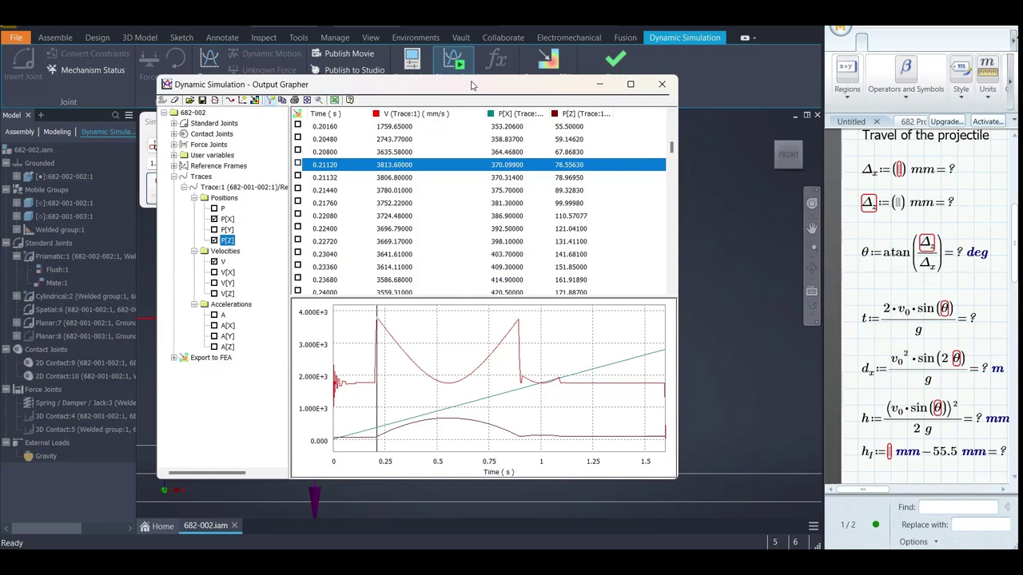
Define the horizontal travel Δx in the Mathcad worksheet as (370.099 − 364.47) mm
left_click_drag(472, 84, 642, 72)
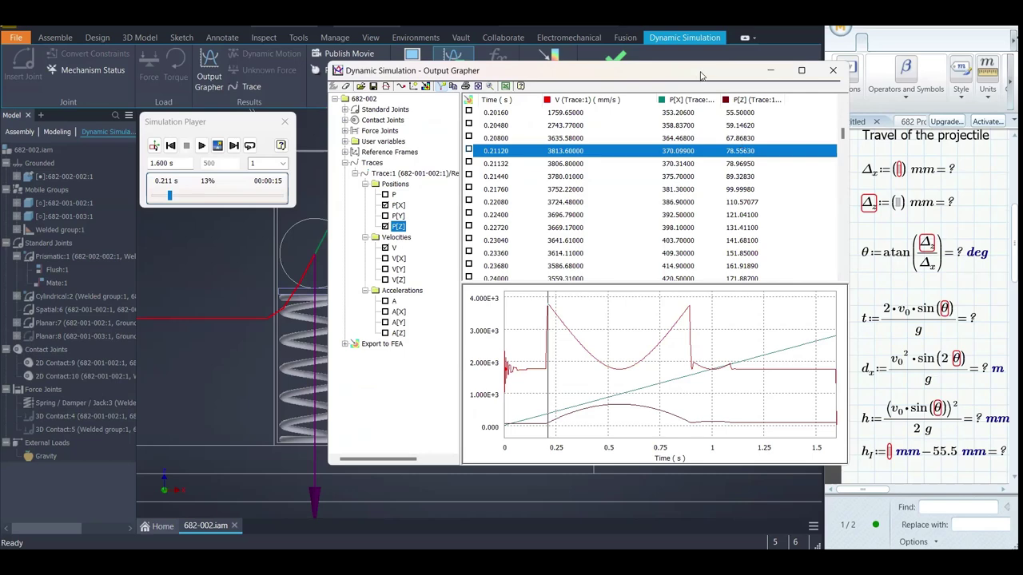
left_click(913, 215)
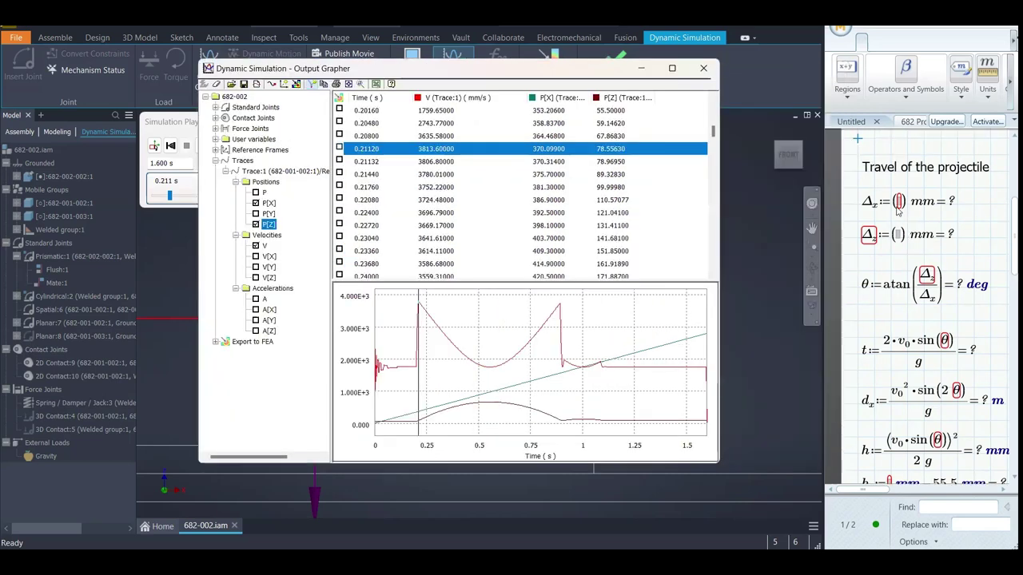
left_click(901, 206)
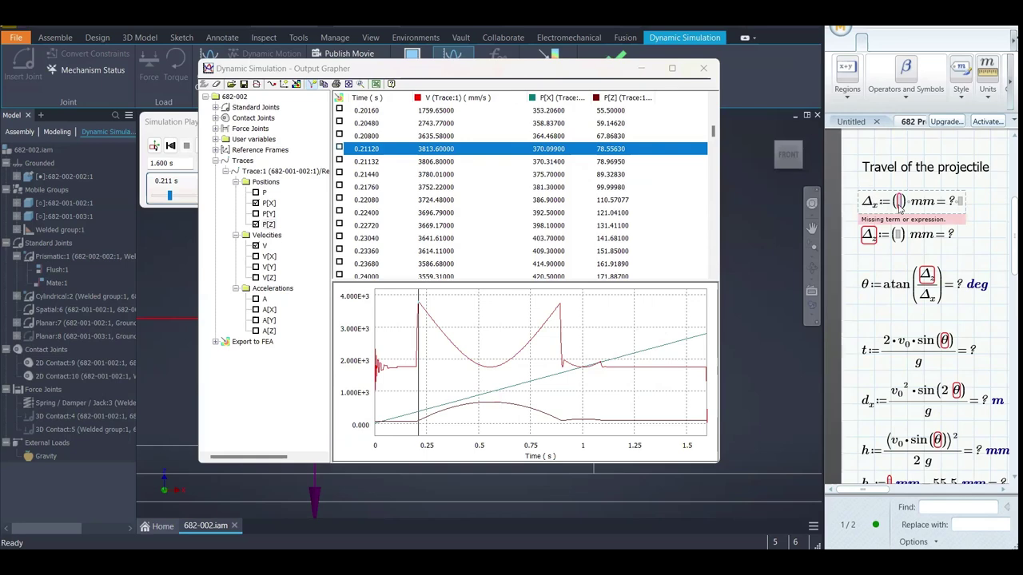
type("370.0")
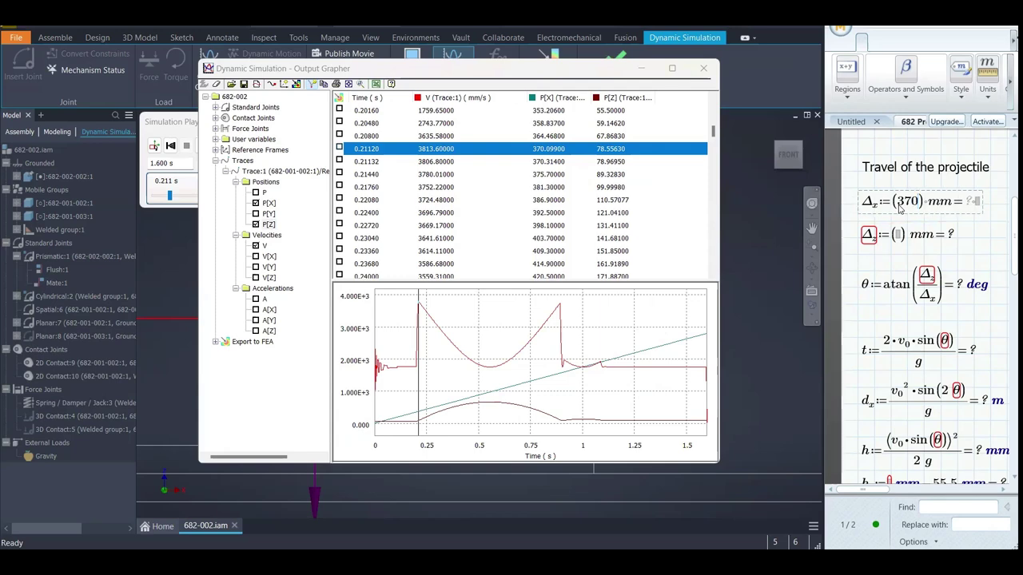
type("99")
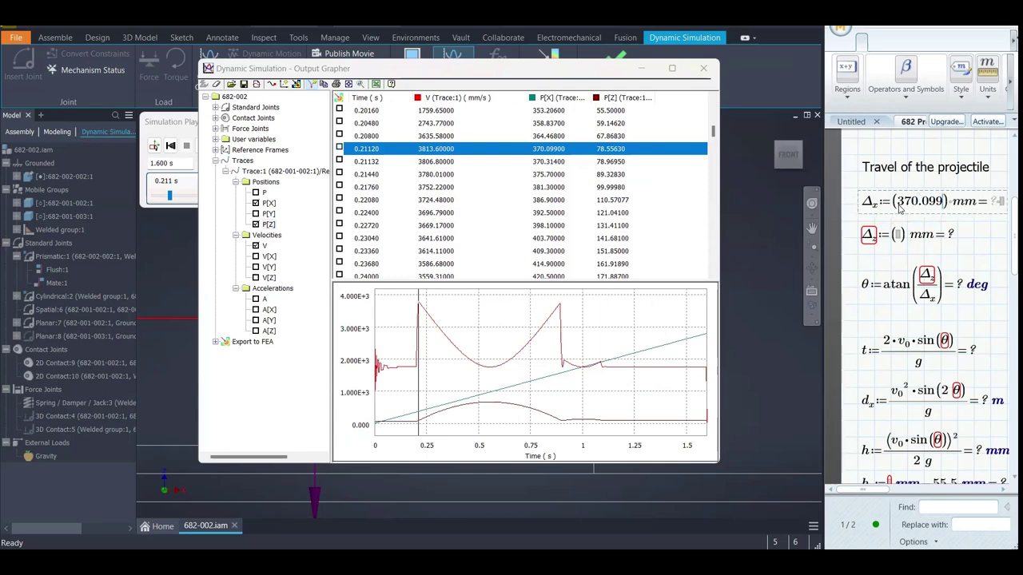
type("-364")
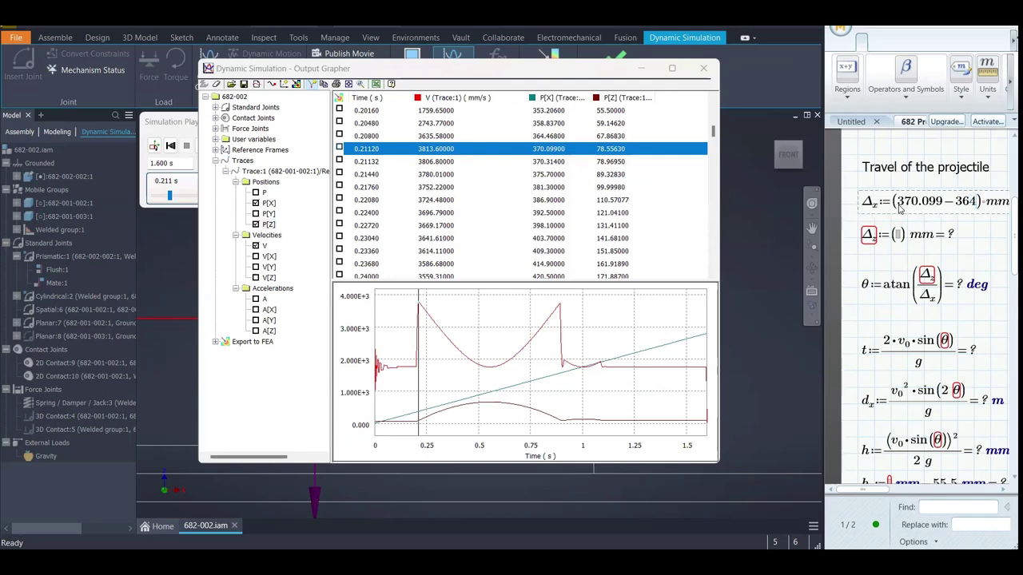
type(".47")
Define the vertical travel Δz in the worksheet as (78.6 − 67.9) mm
left_click(927, 240)
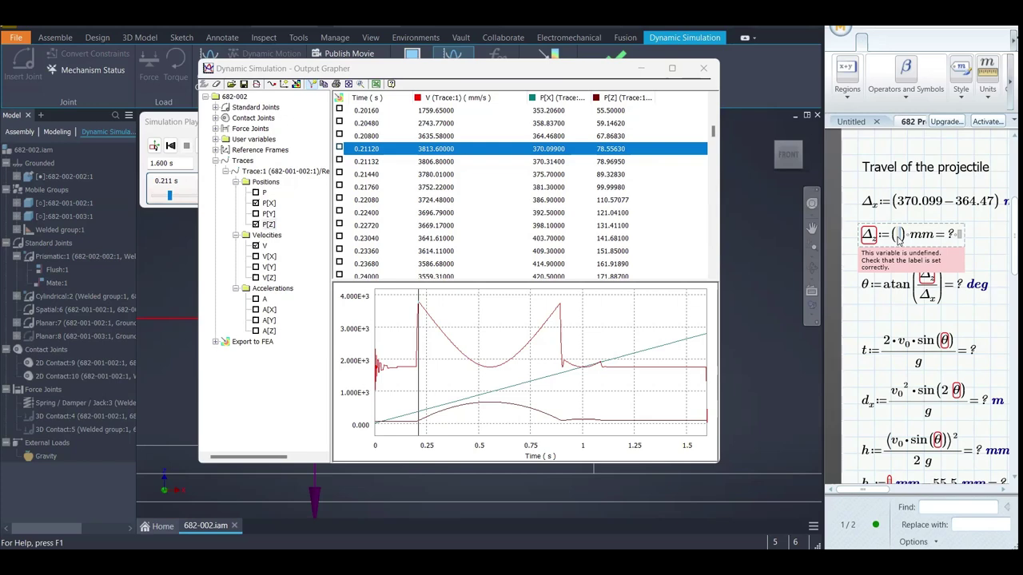
type("78.")
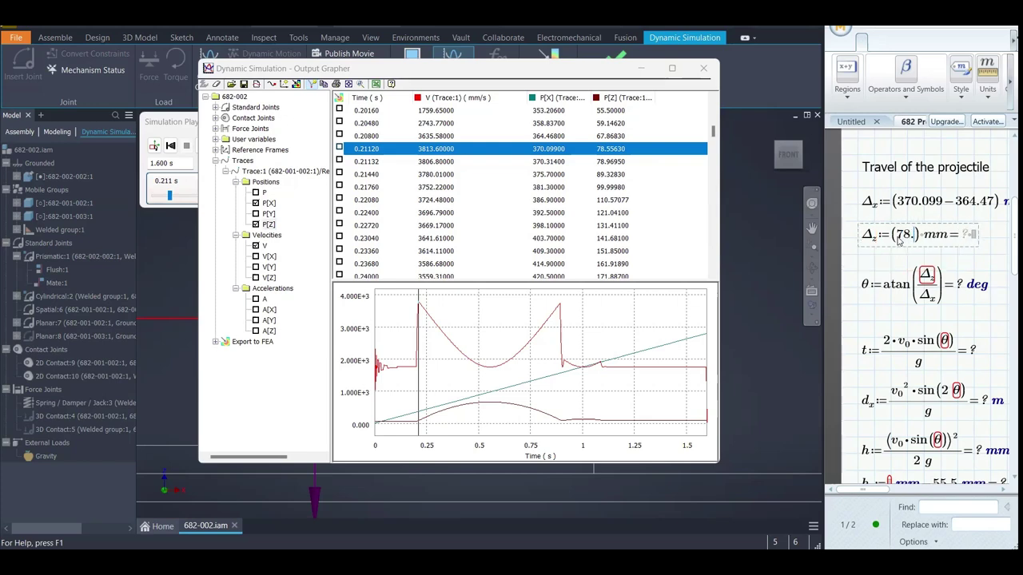
type("6")
type("-")
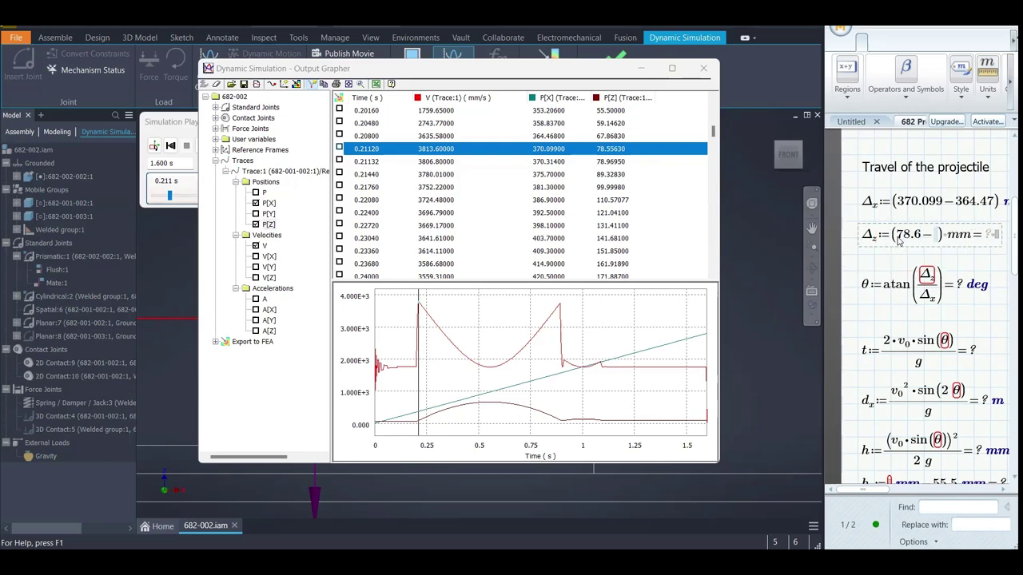
type("67.9")
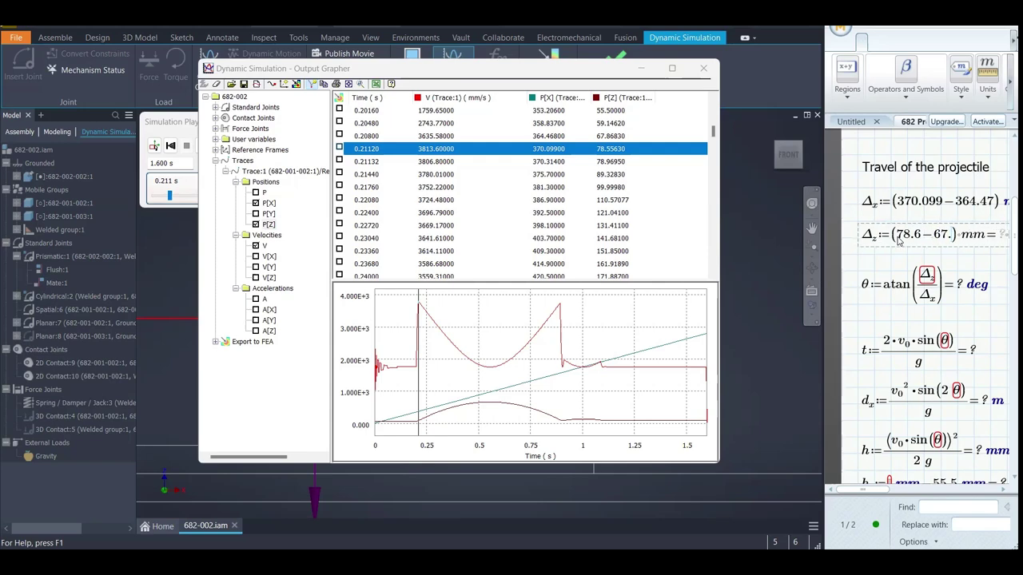
key("Return")
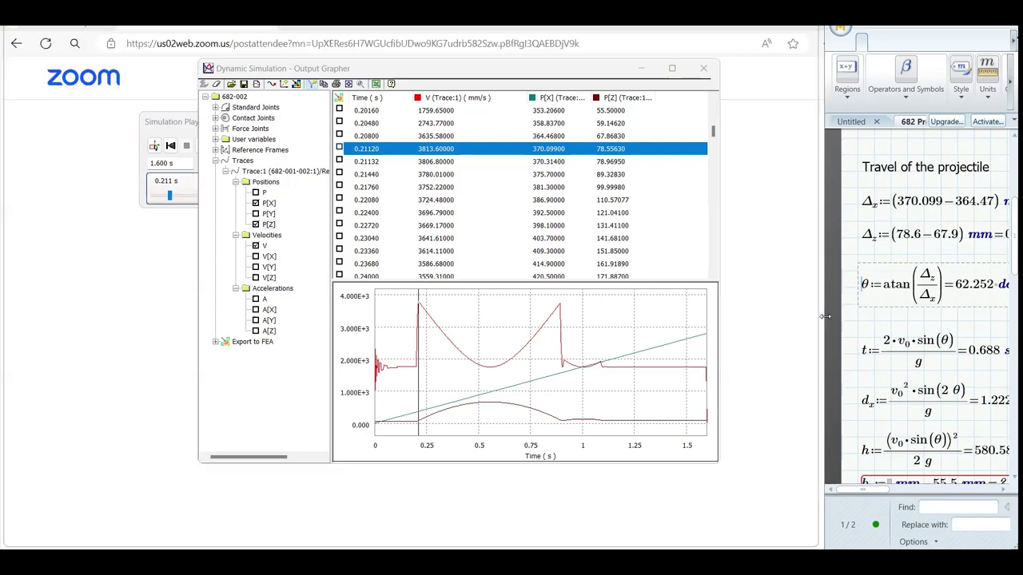
Widen the Mathcad worksheet and review the calculated launch angle θ, flight time t, distance d_x and height h
left_click_drag(824, 317, 787, 316)
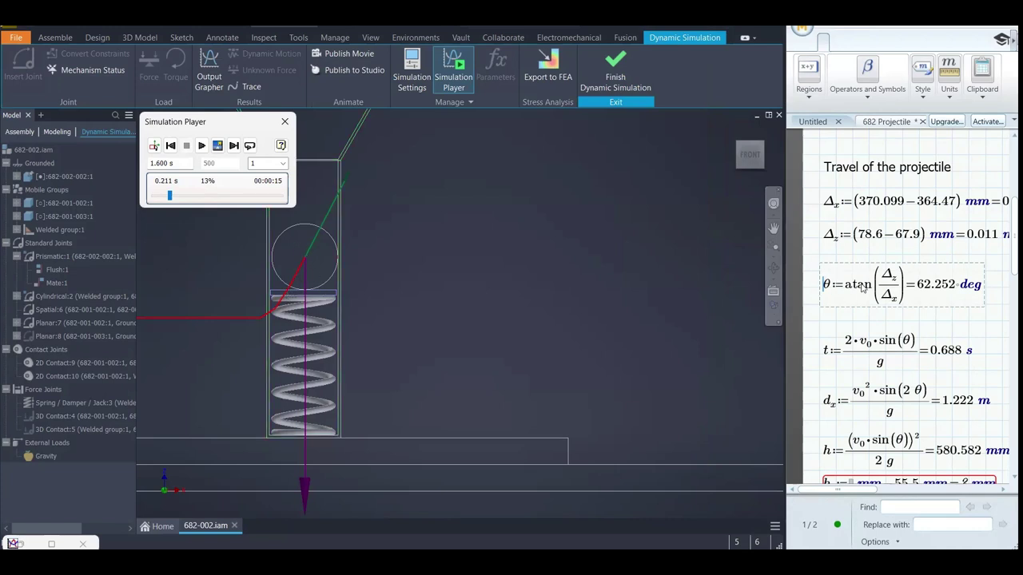
left_click(851, 321)
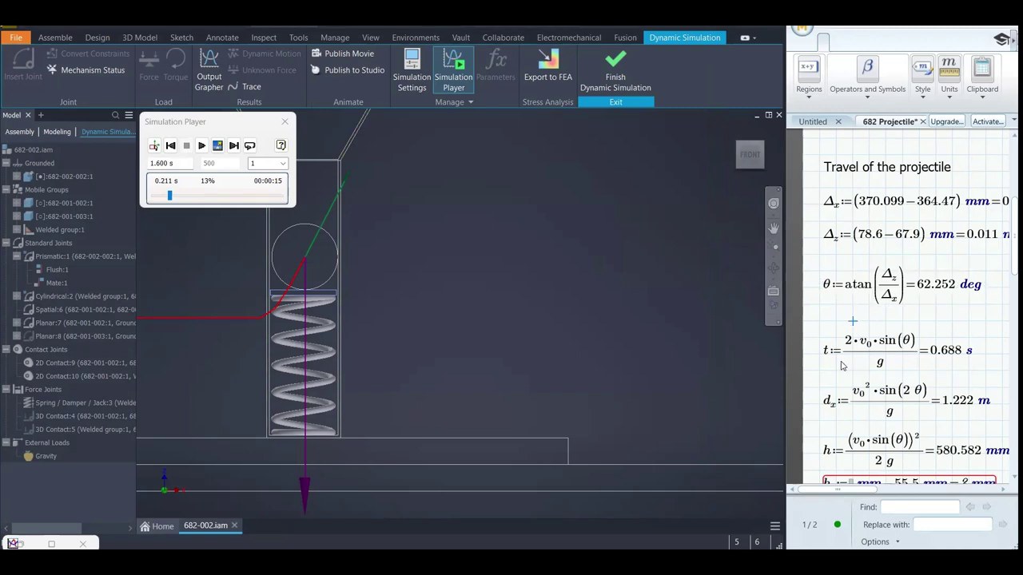
scroll(862, 360, "down", 4)
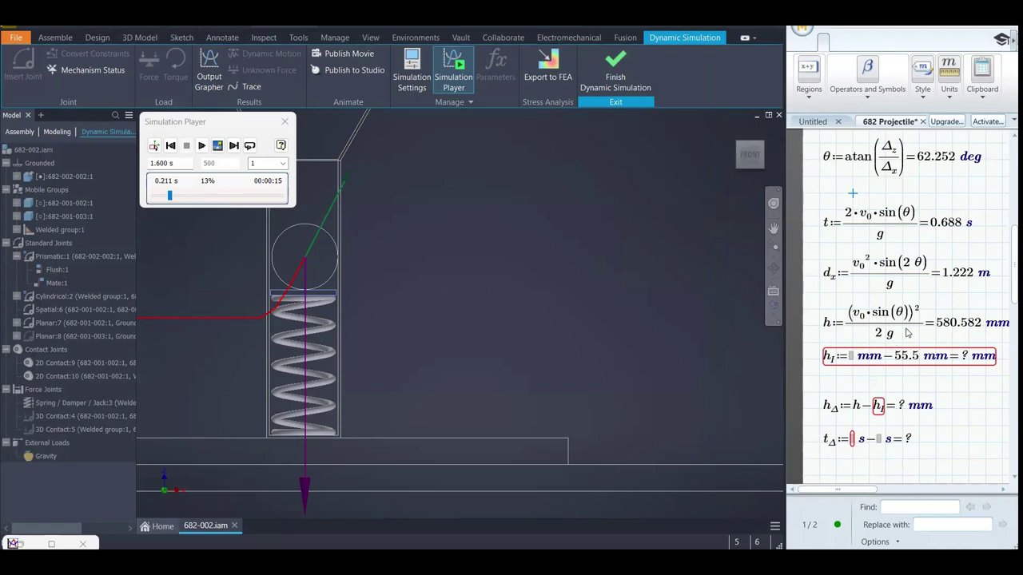
left_click(841, 331)
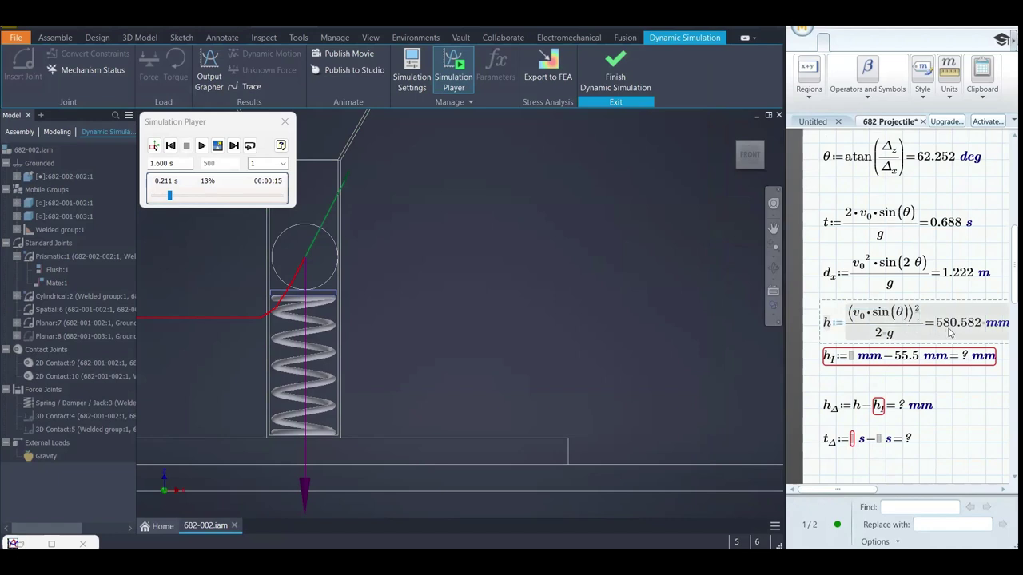
Bring back the Output Grapher and search for the maximum of Trace:1's P[Z] position curve
scroll(398, 307, "down", 5)
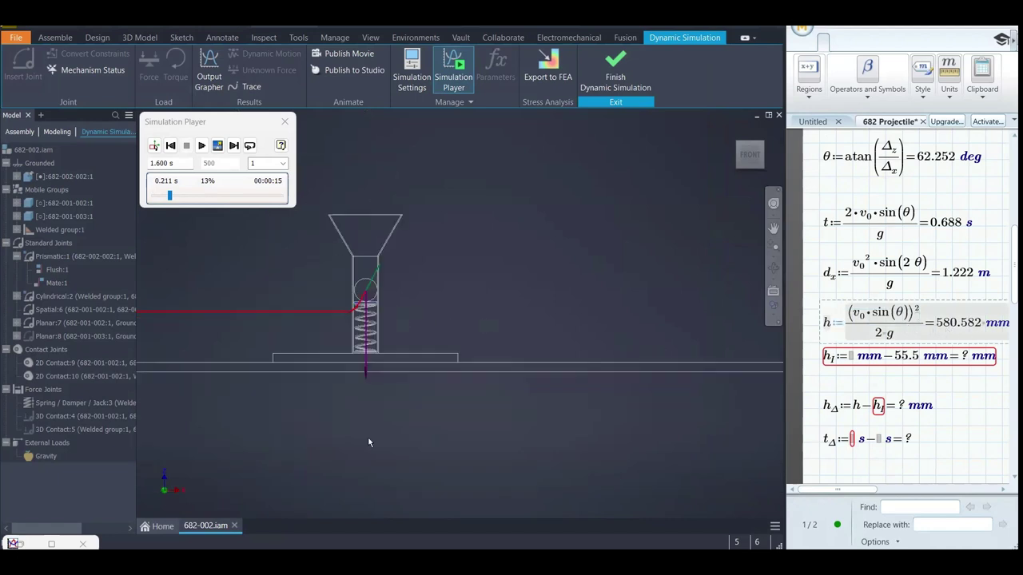
left_click(52, 544)
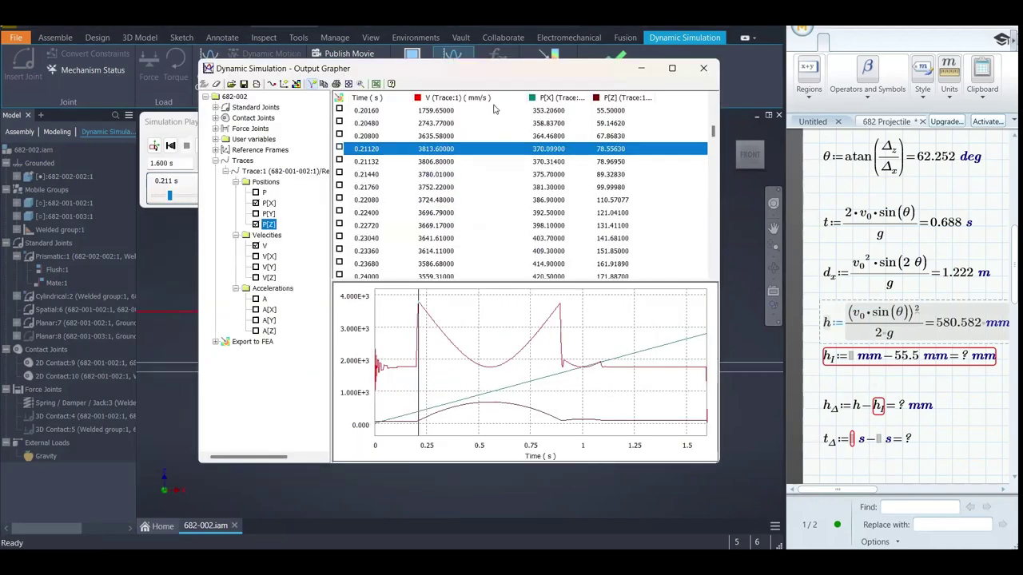
left_click(615, 98)
right_click(614, 97)
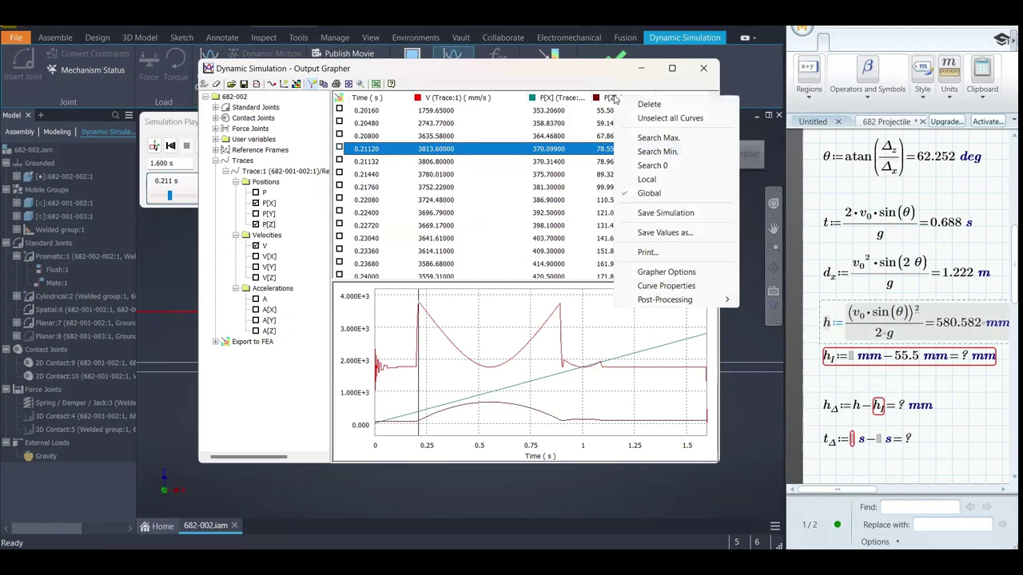
left_click(664, 138)
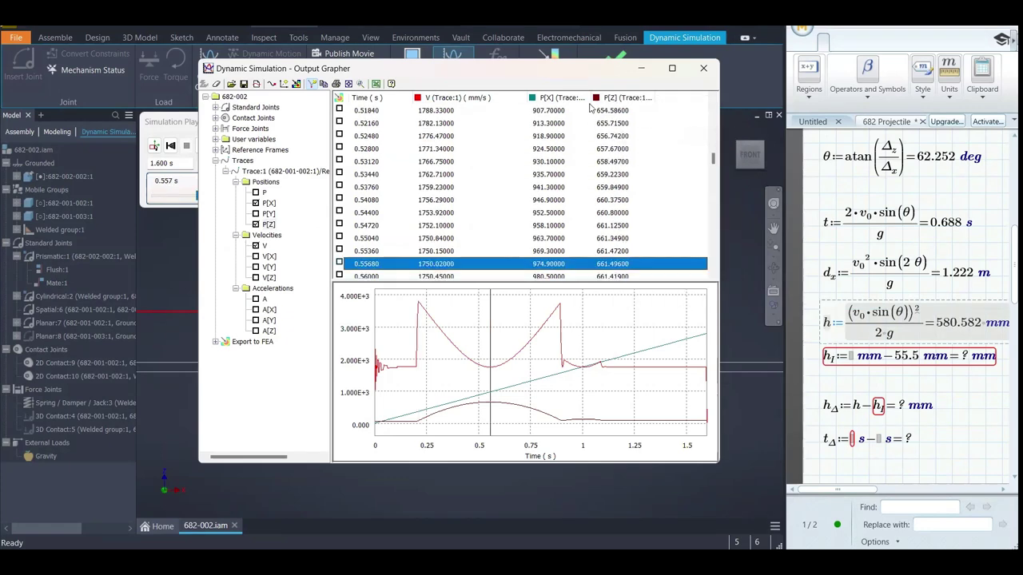
left_click_drag(593, 74, 485, 68)
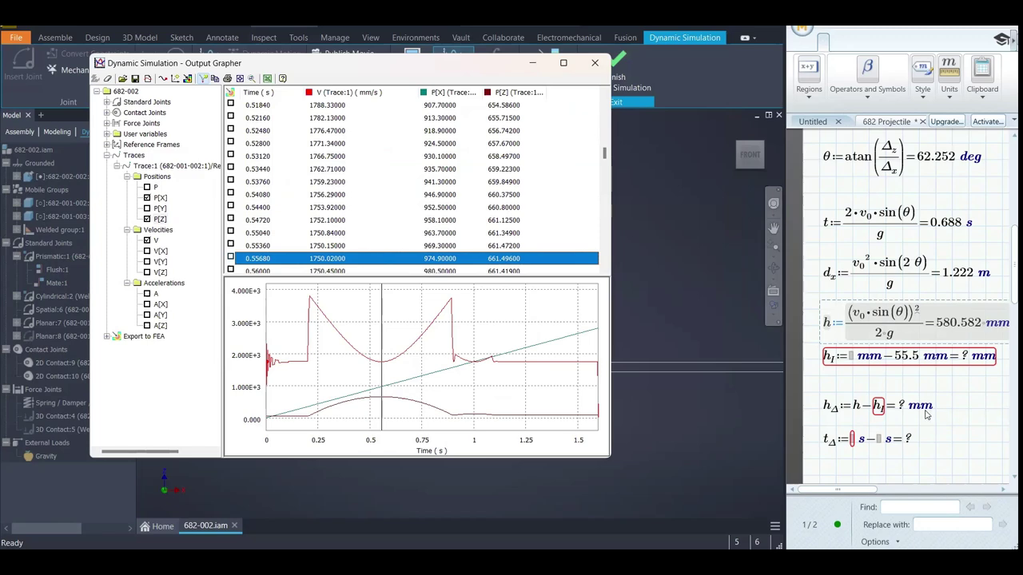
Move the Output Grapher clear of the model and pick the time of about 0.106 s on its graph to examine the ball's pre-launch position
left_click(954, 331)
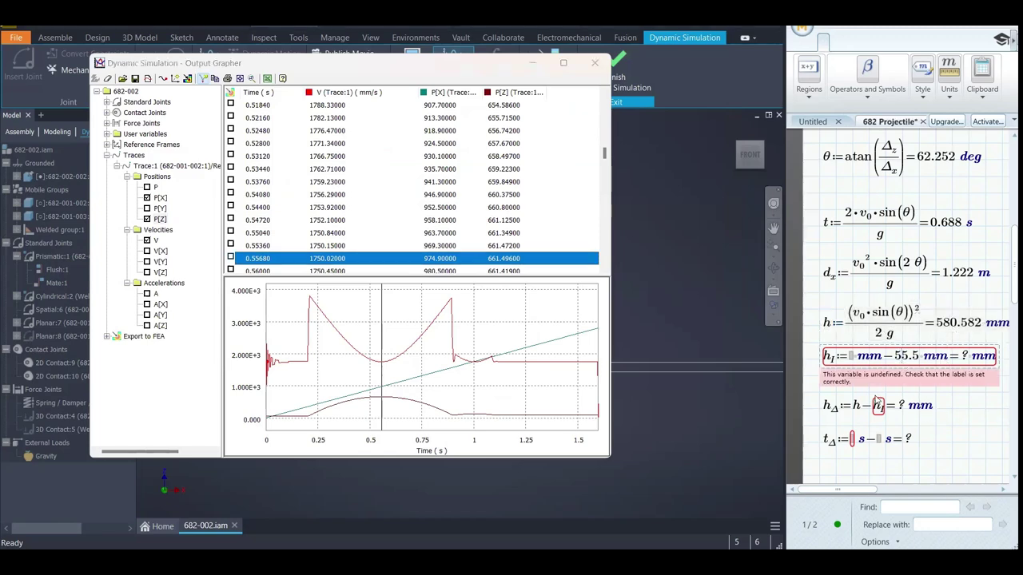
left_click(416, 66)
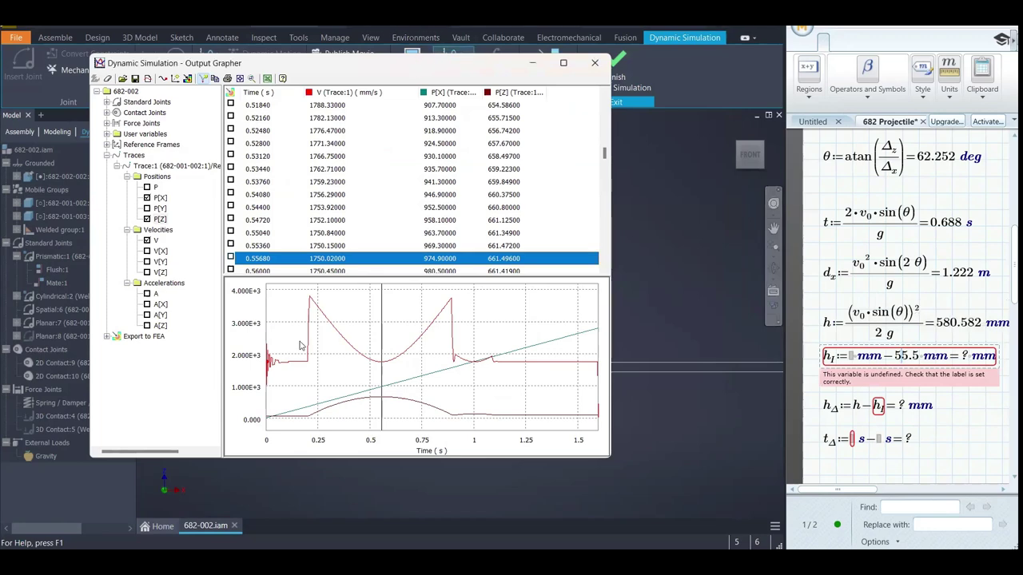
left_click_drag(415, 67, 769, 62)
left_click(641, 310)
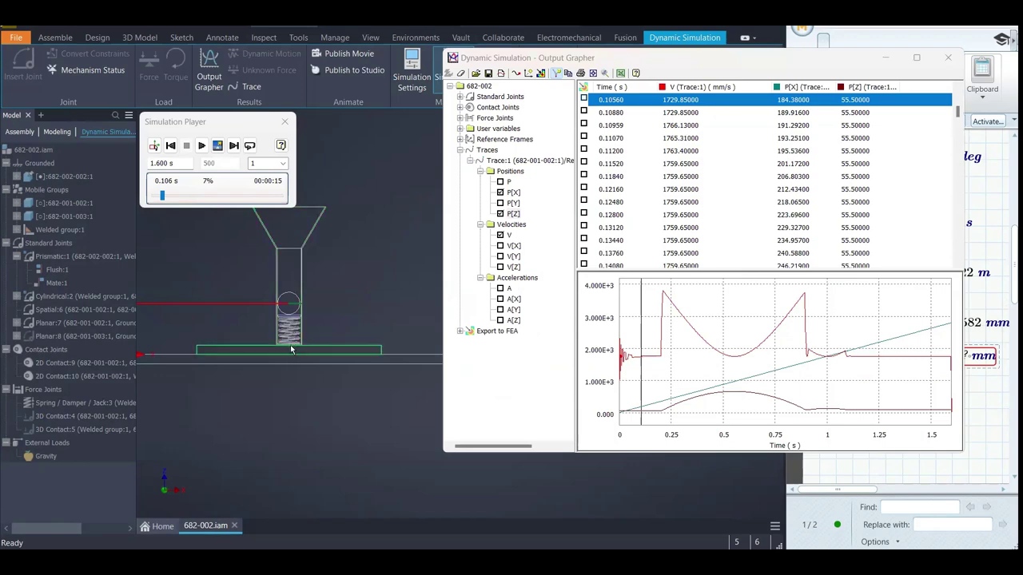
Measure the minimum distance from the long track's top face to the ball's center point
middle_click_drag(169, 366, 200, 339)
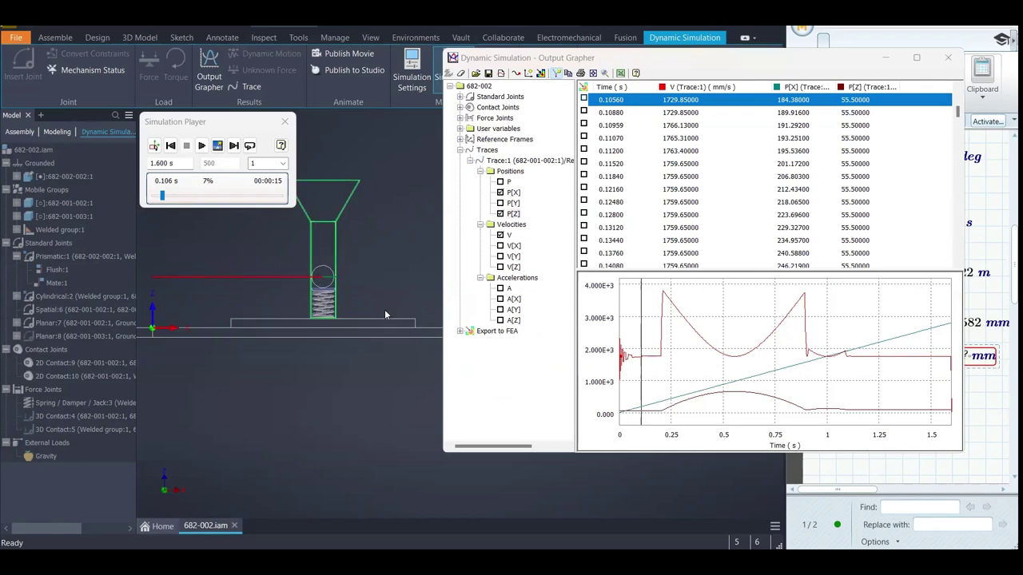
middle_click_drag(381, 291, 366, 269)
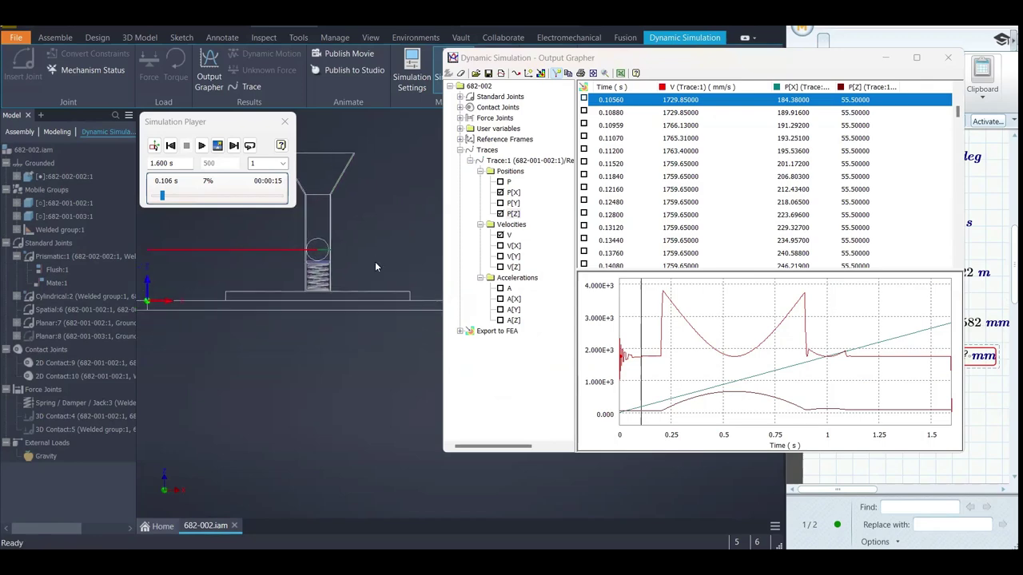
key("m")
key("F6")
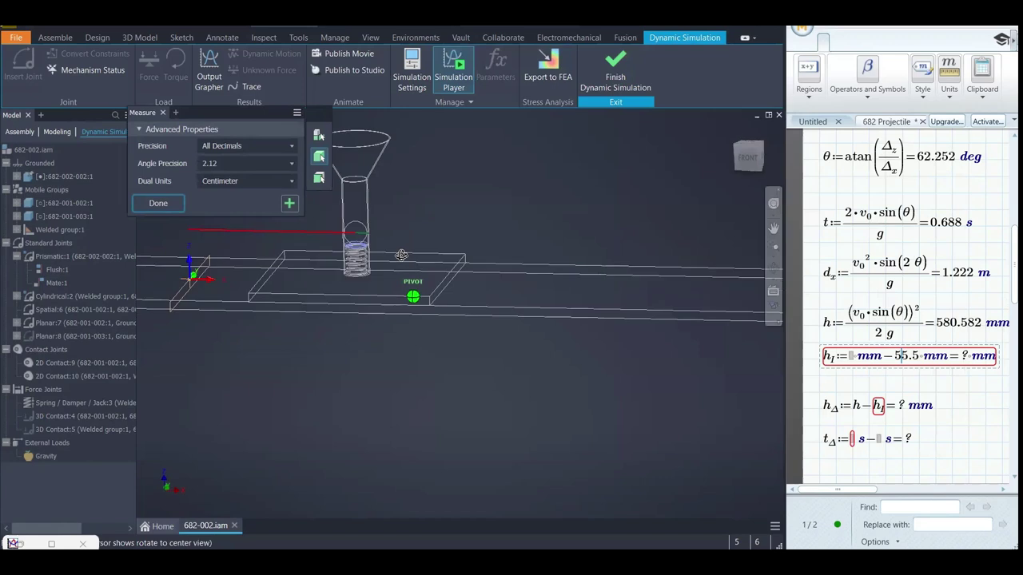
left_click(495, 285)
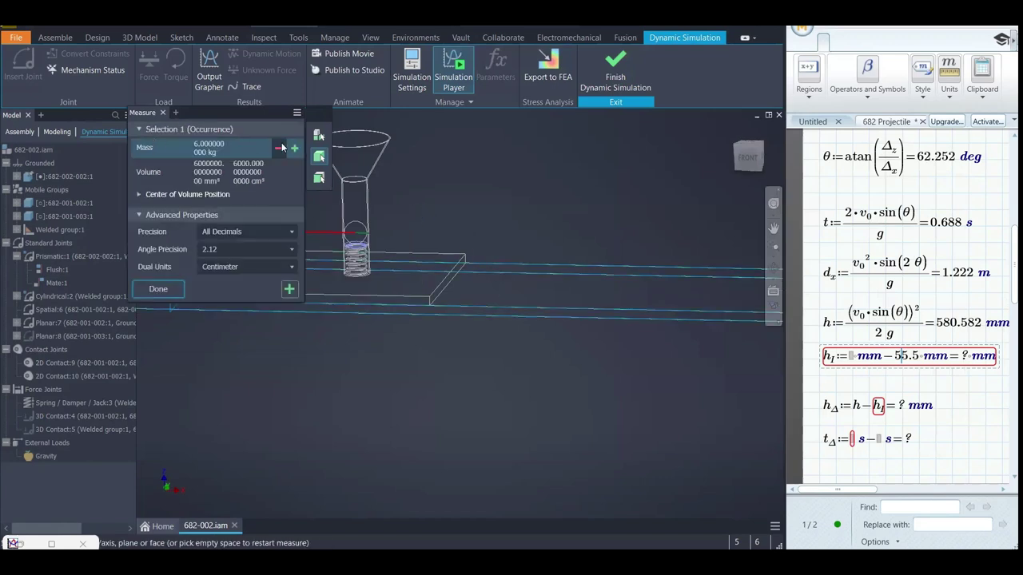
left_click(319, 177)
left_click(497, 285)
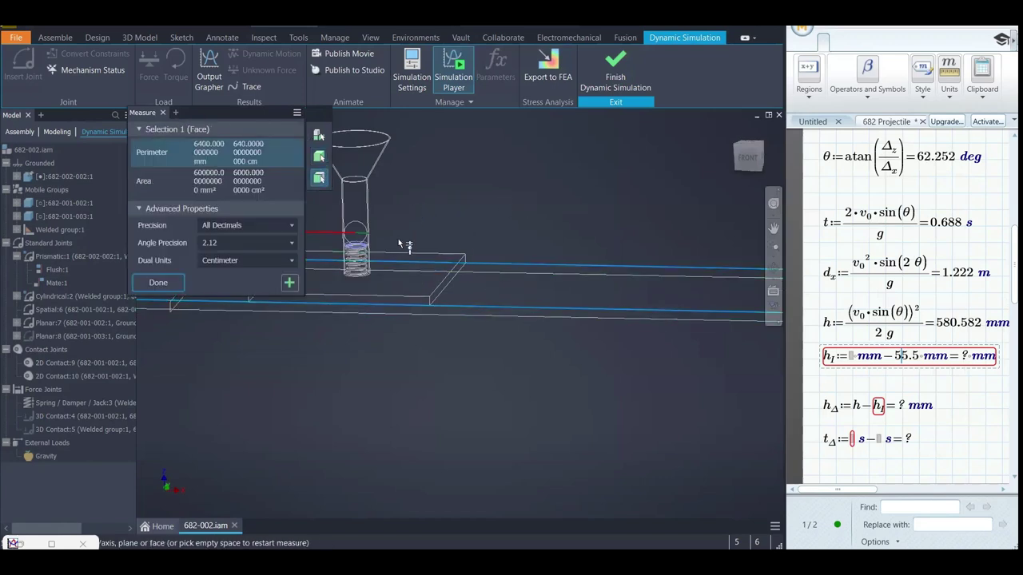
scroll(356, 233, "up", 3)
right_click(366, 221)
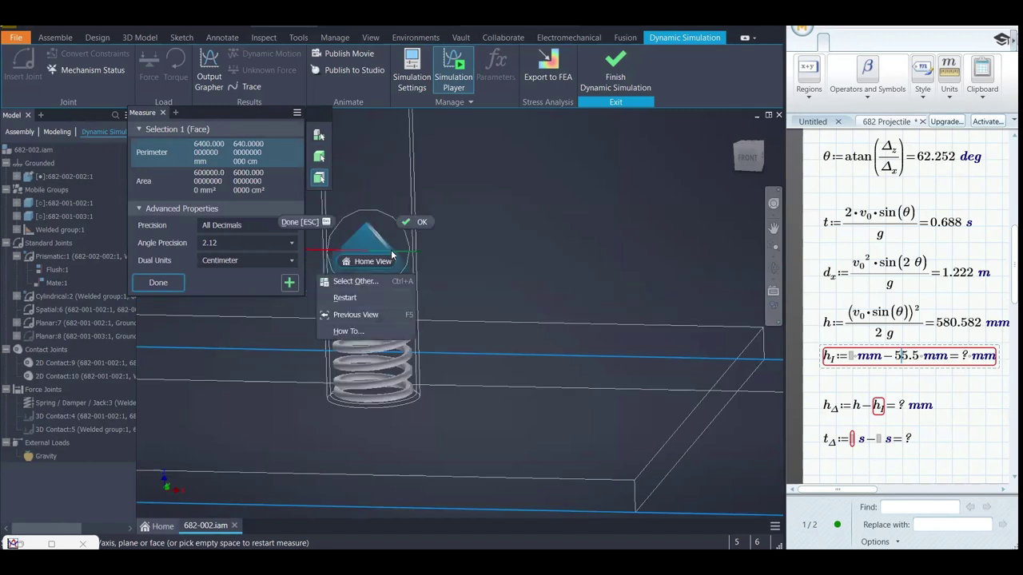
left_click(365, 284)
scroll(366, 288, "down", 2)
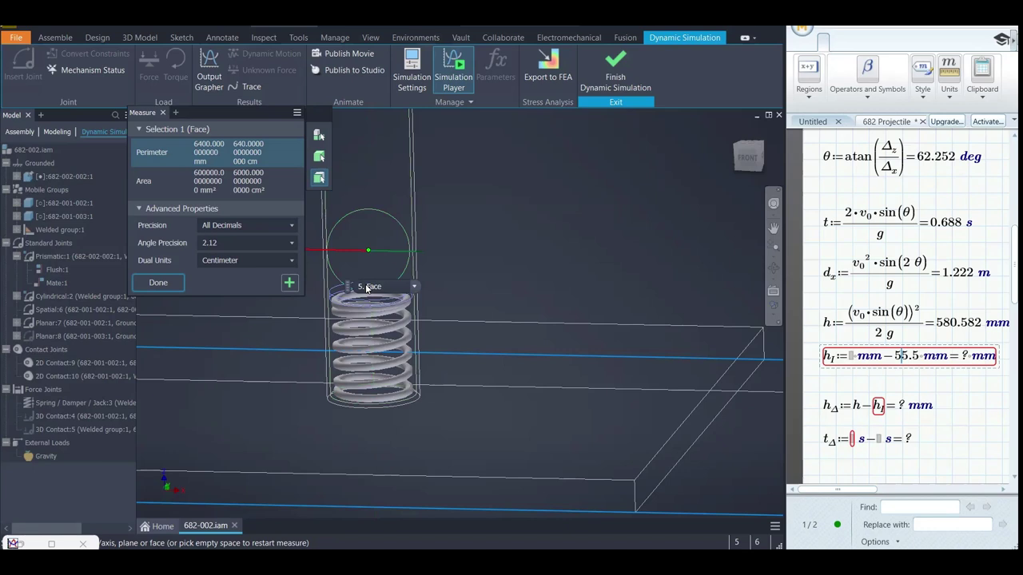
left_click(368, 287)
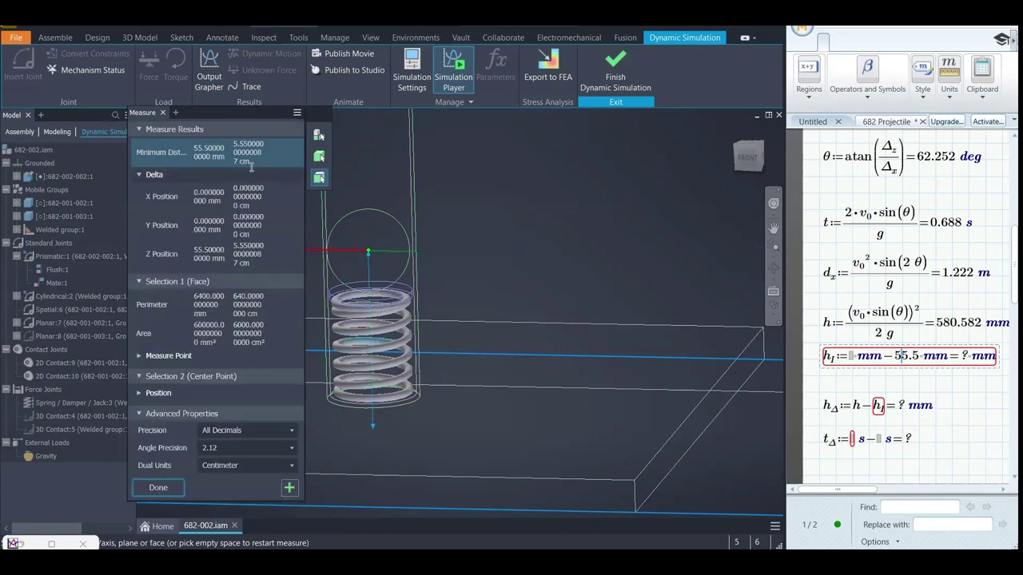
left_click(914, 362)
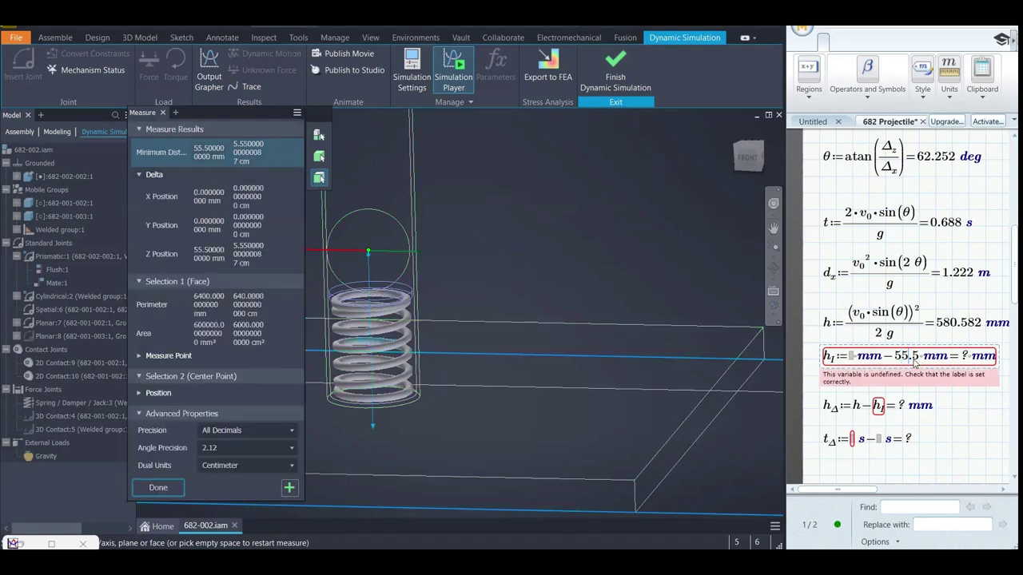
left_click(855, 361)
scroll(519, 285, "up", 5)
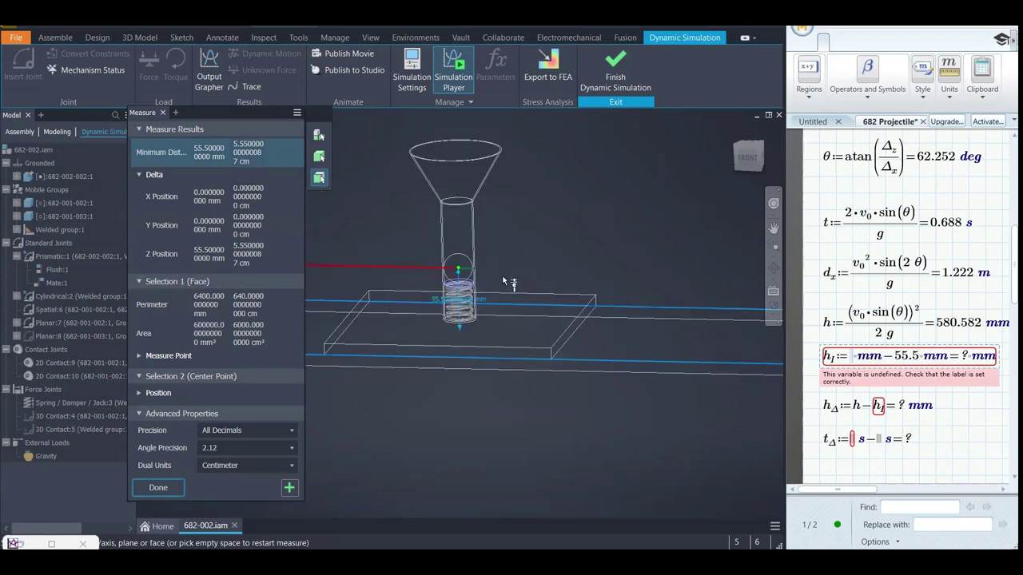
right_click(366, 174)
left_click(397, 178)
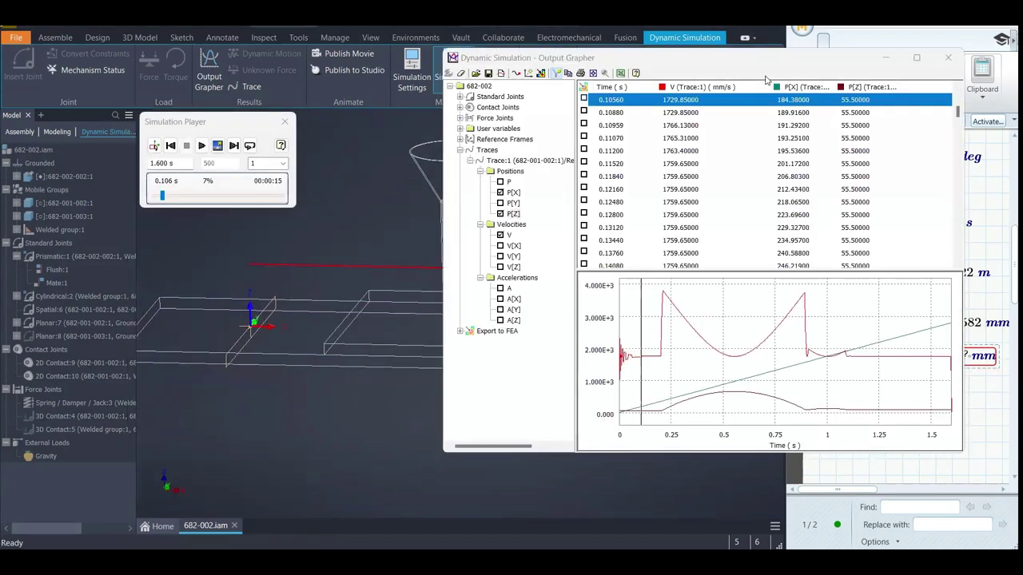
Search for the maximum of the ball's P[Z] position trace in the Output Grapher
left_click_drag(765, 62, 485, 90)
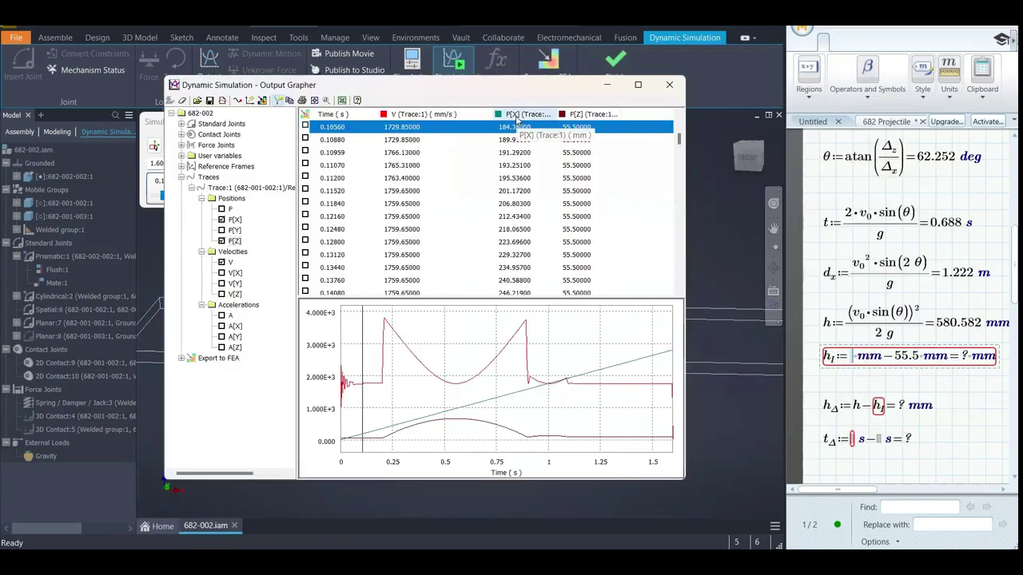
right_click(590, 115)
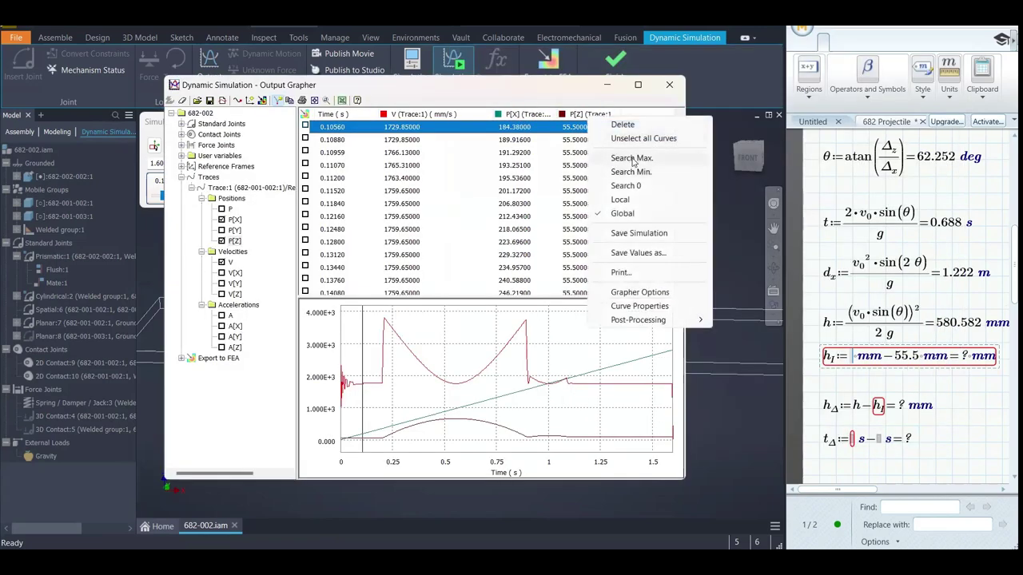
left_click(632, 159)
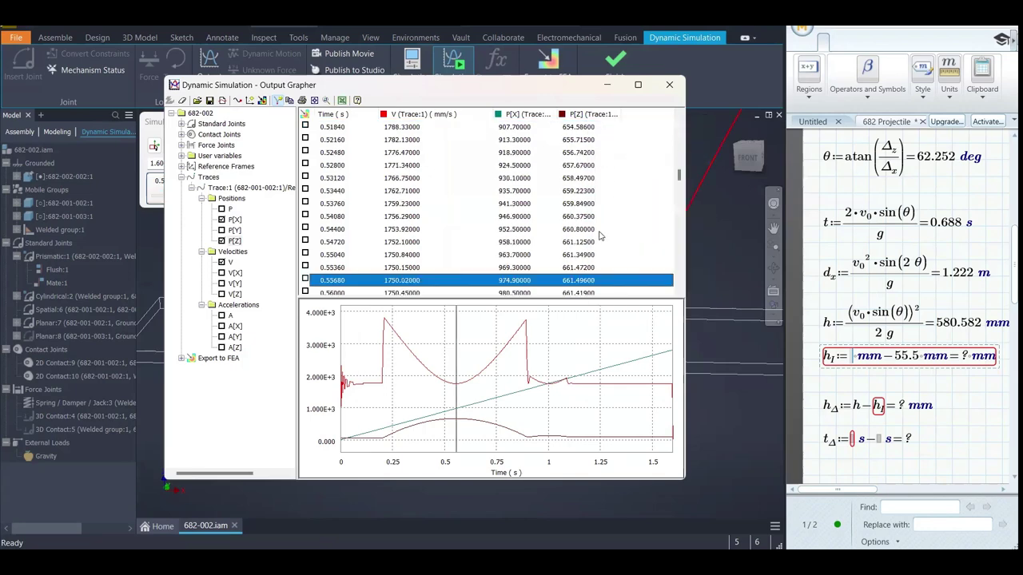
Enter 661.5 mm as the first term of the h_I expression in the worksheet
left_click(851, 359)
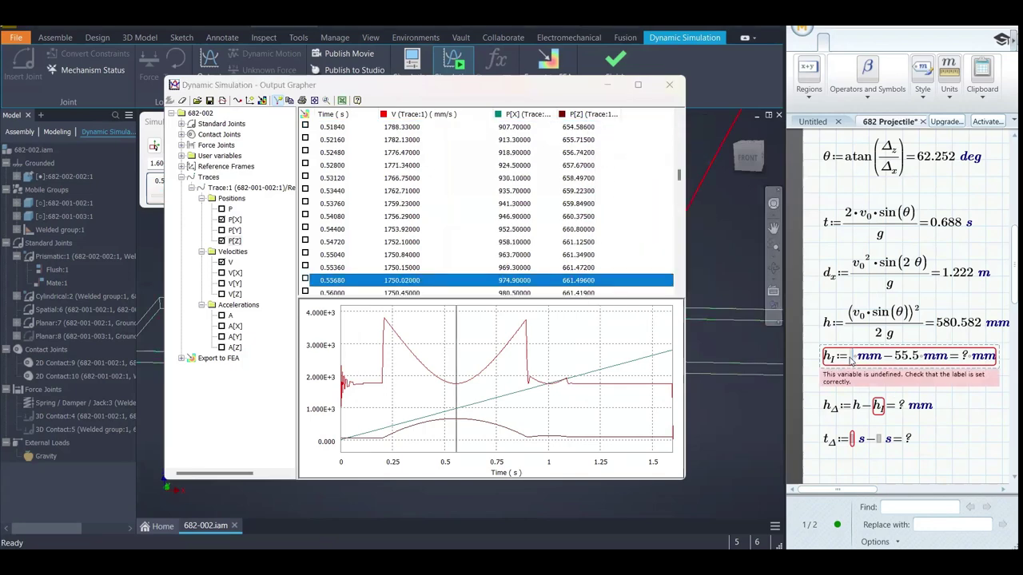
type("66")
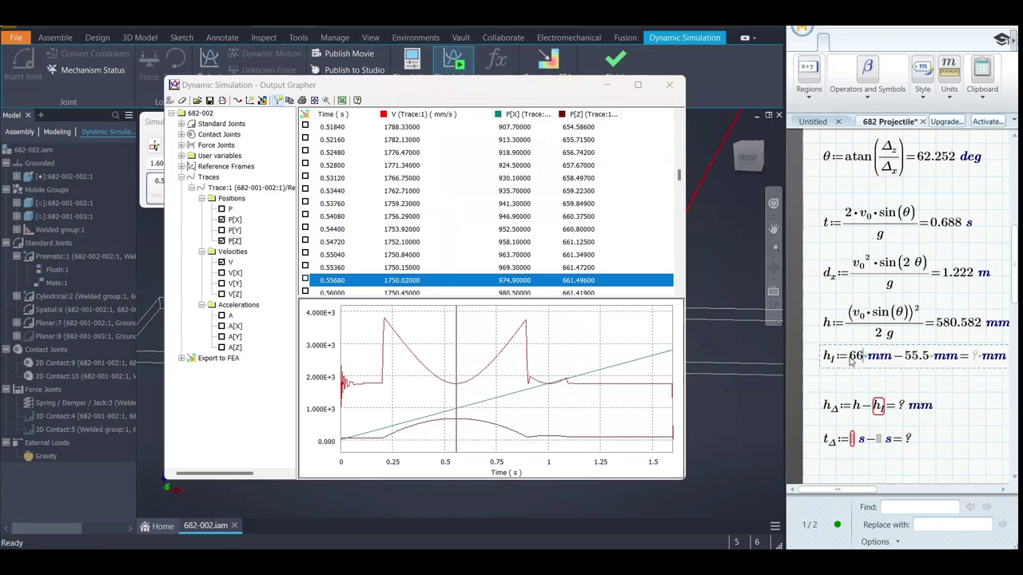
type("1.5")
key("Return")
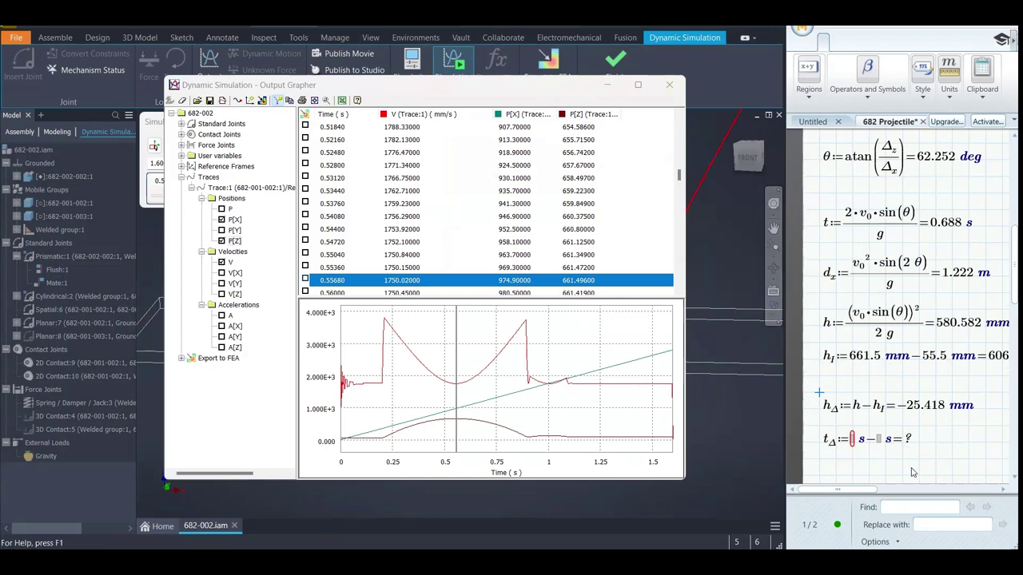
left_click_drag(839, 496, 865, 497)
left_click(983, 364)
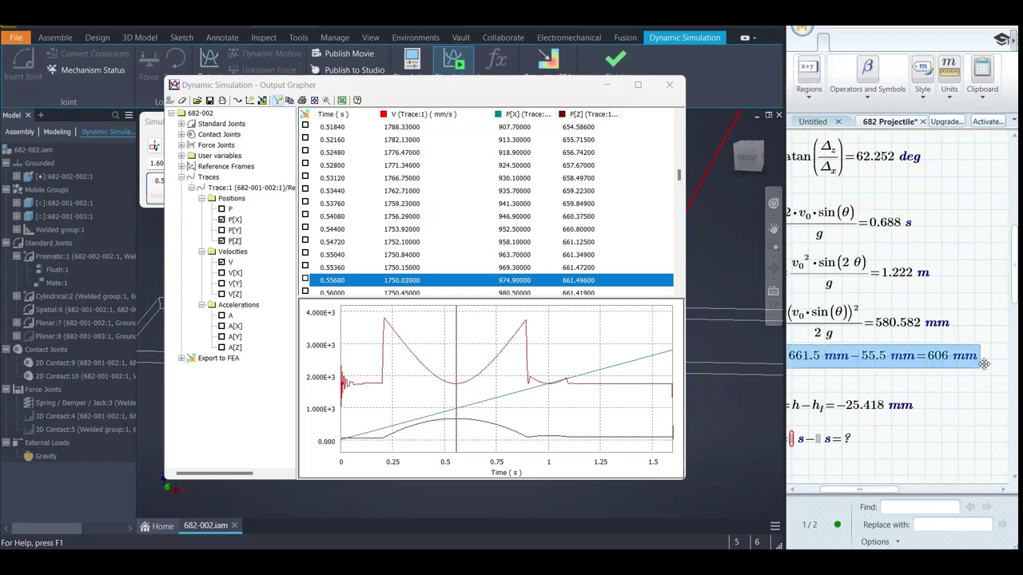
left_click(992, 362)
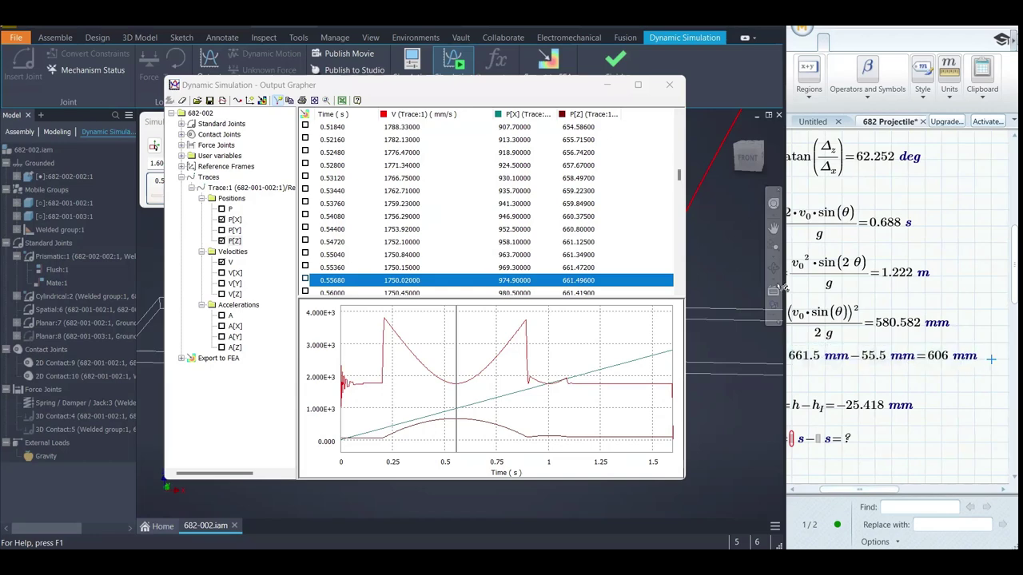
Reposition the Output Grapher below the ribbon and select the empty first term of the worksheet's t_Δ expression
left_click(328, 94)
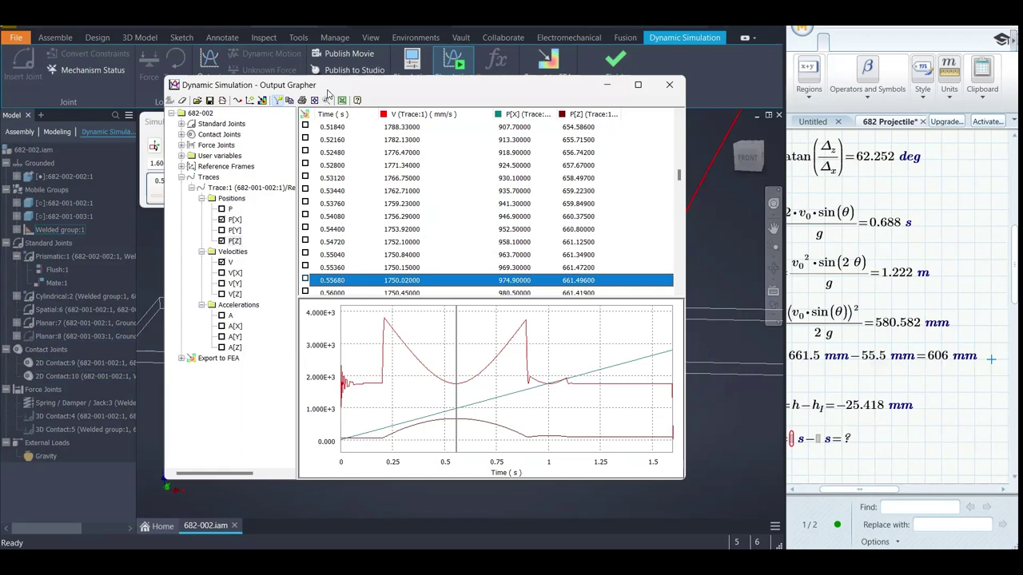
left_click_drag(327, 93, 287, 95)
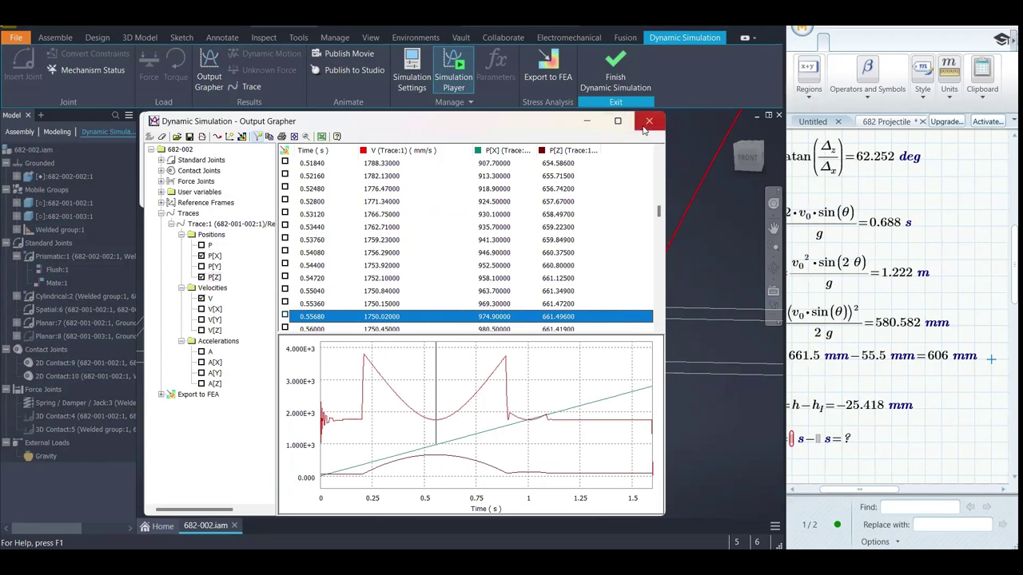
scroll(607, 273, "down", 1)
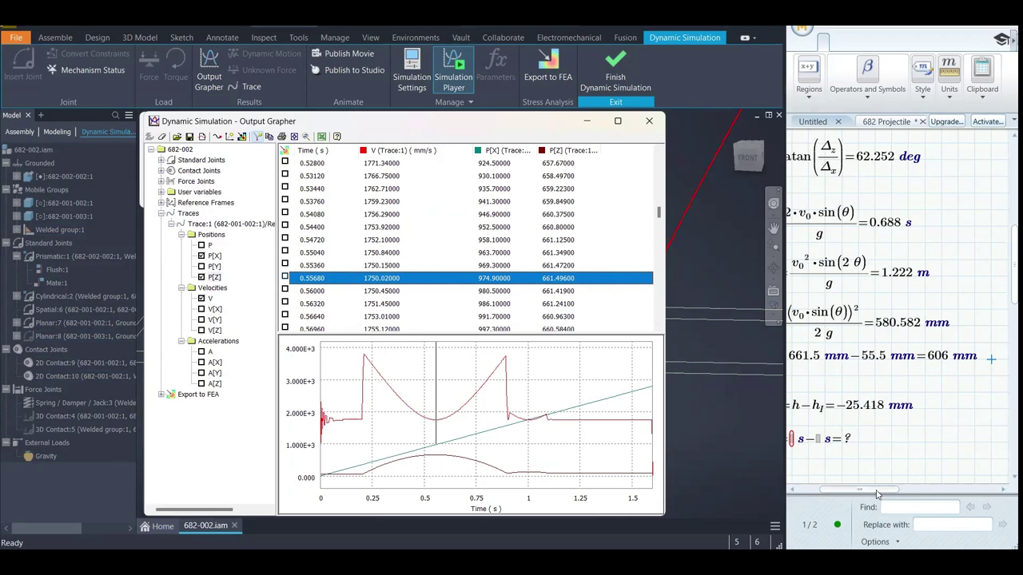
left_click_drag(871, 491, 854, 493)
scroll(931, 431, "down", 2)
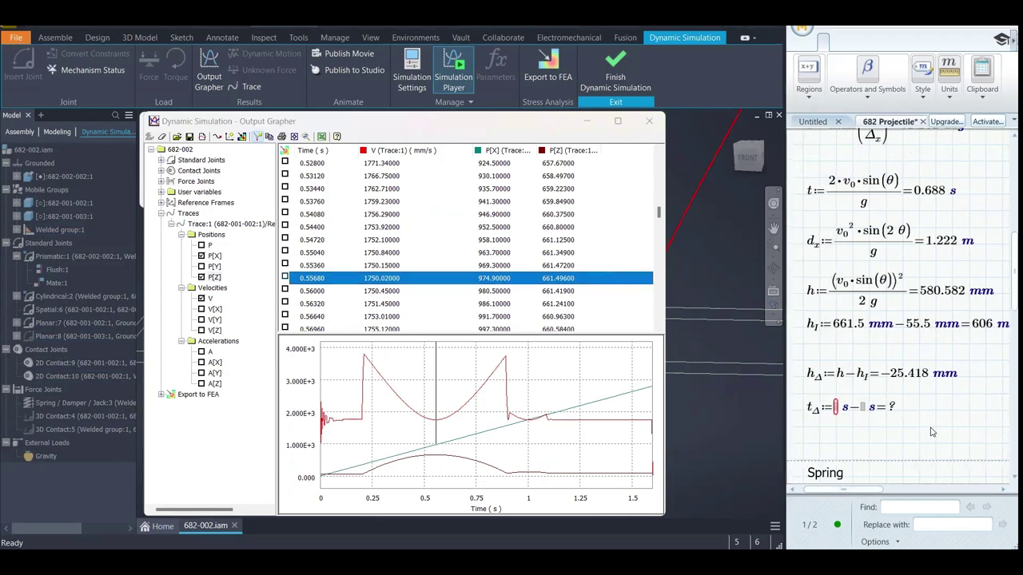
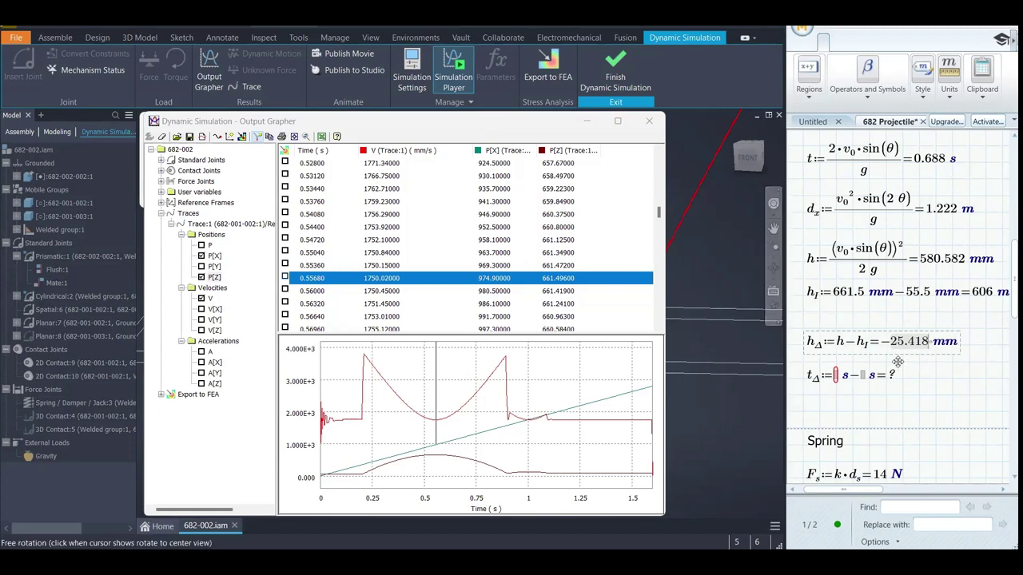
scroll(861, 404, "down", 4)
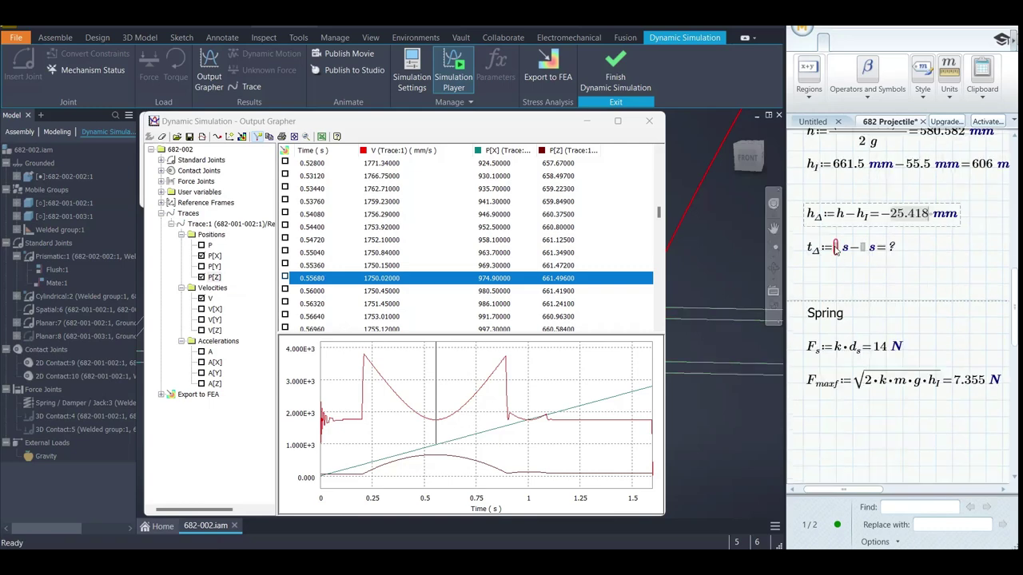
left_click(836, 250)
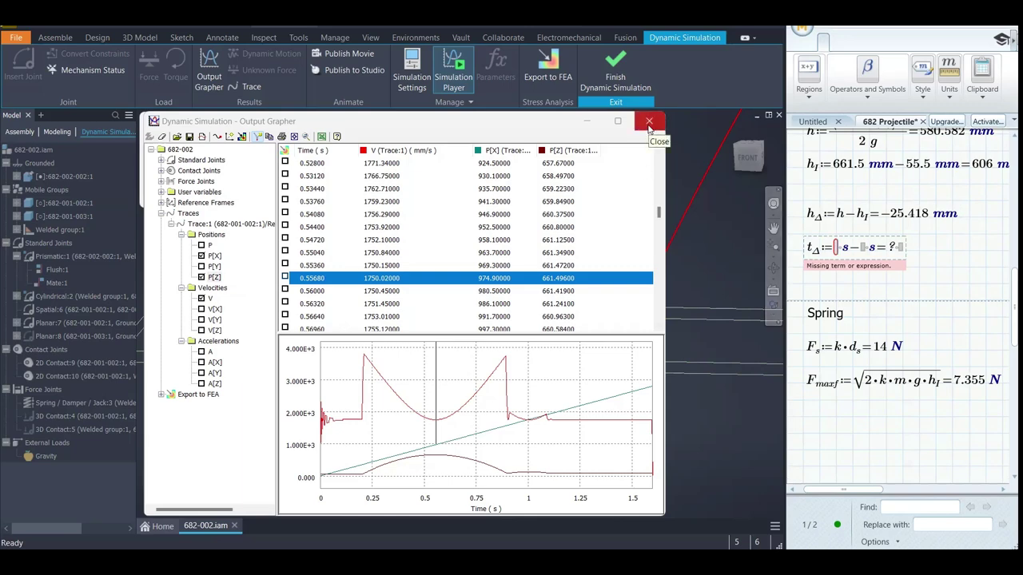
Reposition and narrow the Output Grapher so the cart and ball can be seen beside it
left_click(587, 128)
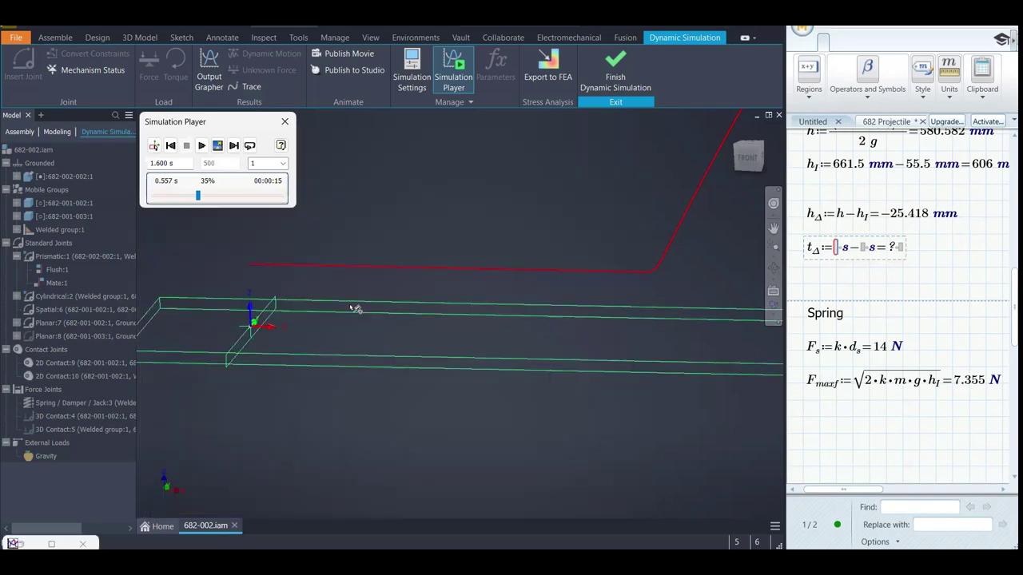
scroll(471, 347, "down", 5)
middle_click_drag(555, 295, 403, 328)
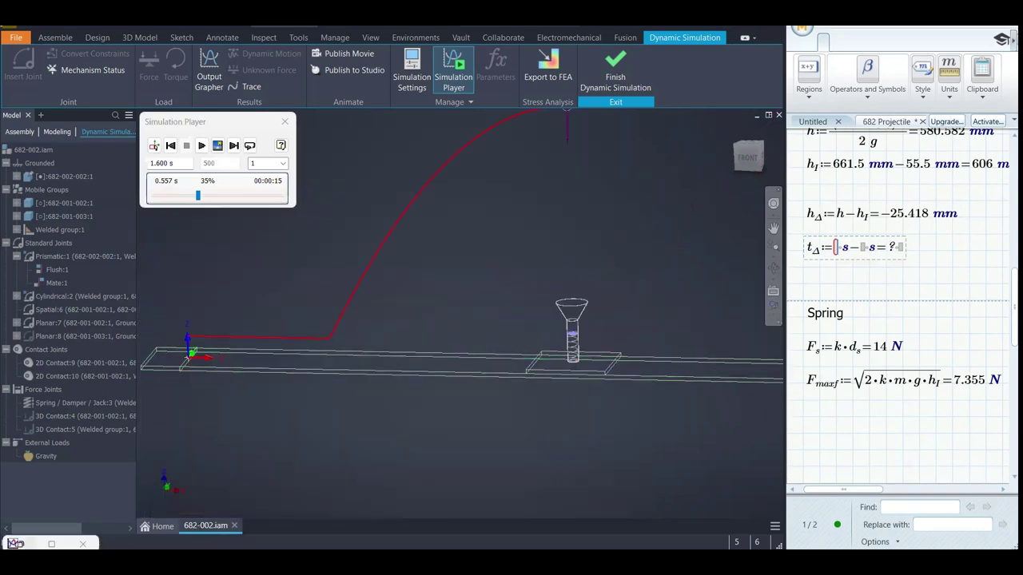
left_click(51, 544)
left_click_drag(471, 132, 489, 120)
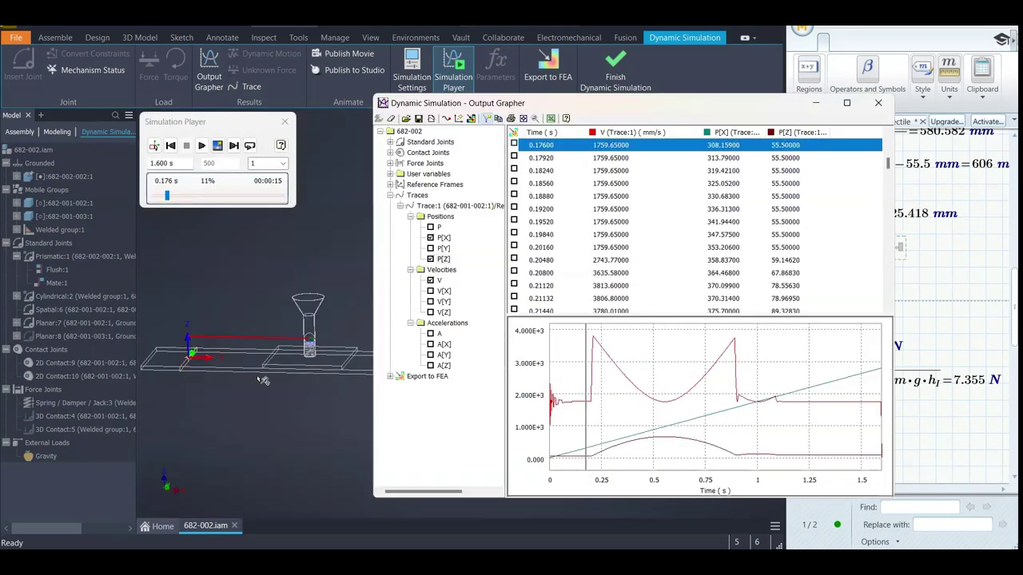
scroll(311, 357, "down", 5)
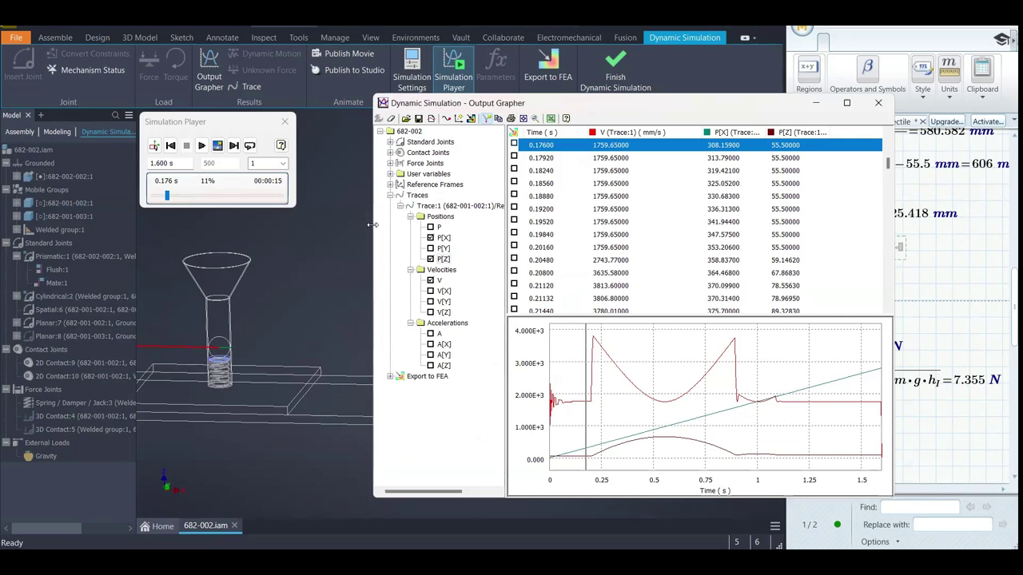
left_click_drag(372, 225, 497, 225)
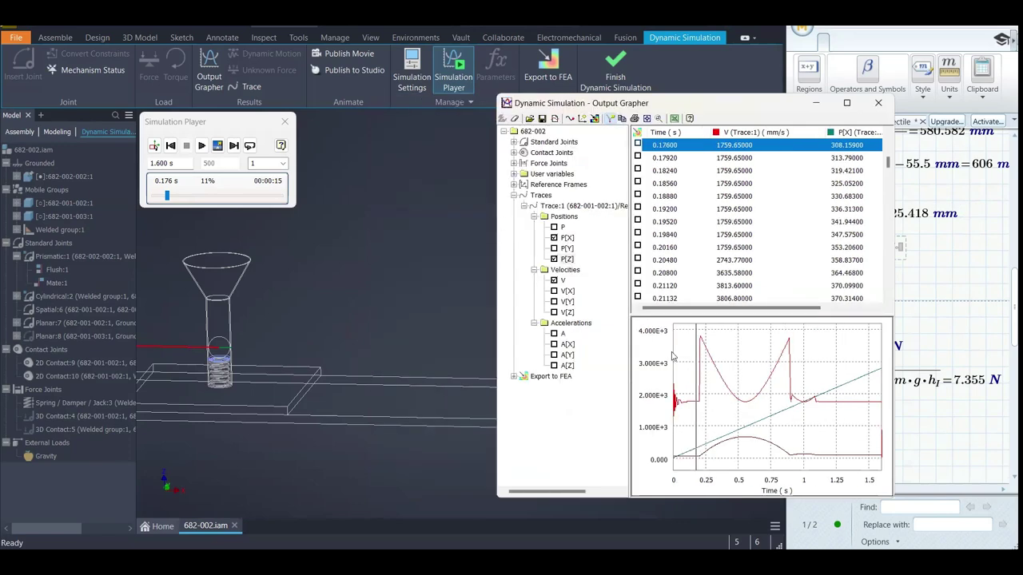
Examine the spring and ball at 0.198 s, just before the velocity jump, and at 0.214 s, just after it
left_click(699, 404)
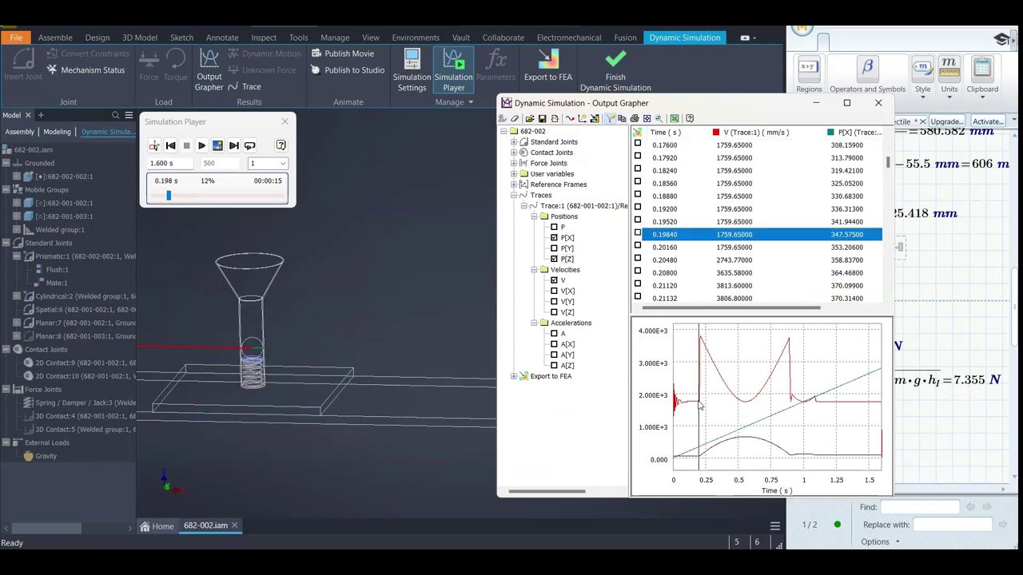
scroll(259, 361, "up", 2)
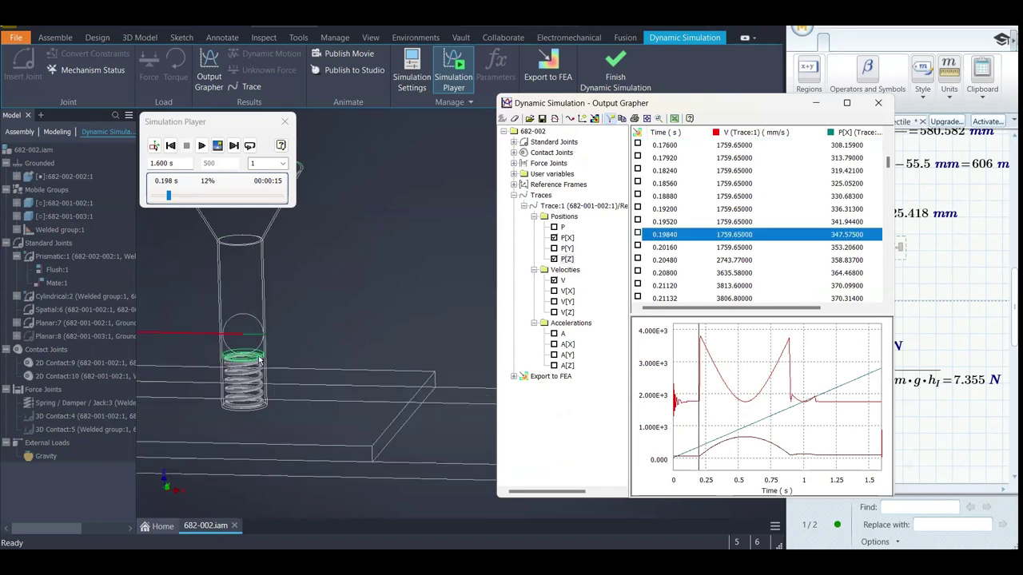
left_click(701, 342)
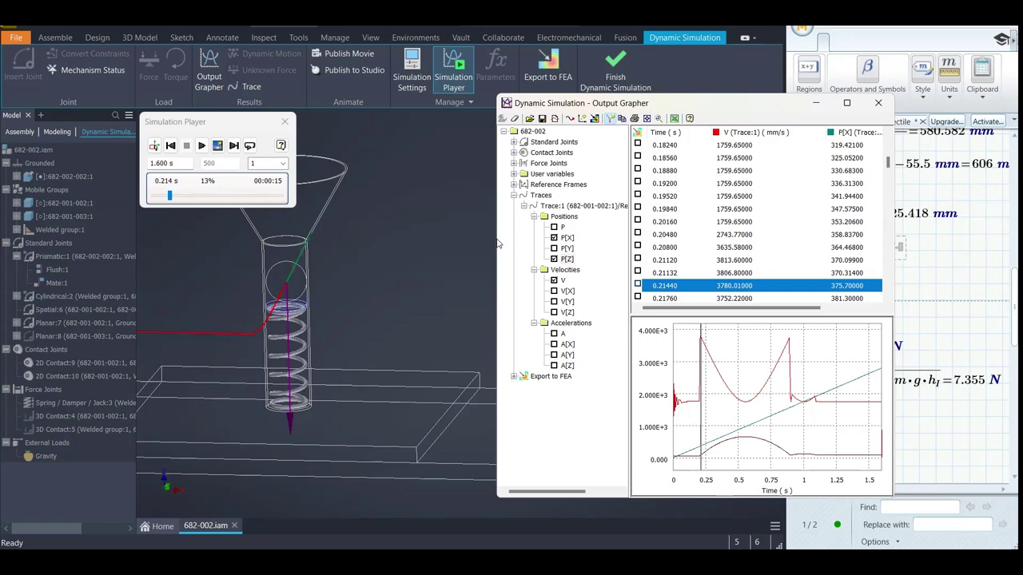
Plot Force[1] for Point1 of the 2D Contact:9 joint in the Output Grapher
left_click(513, 153)
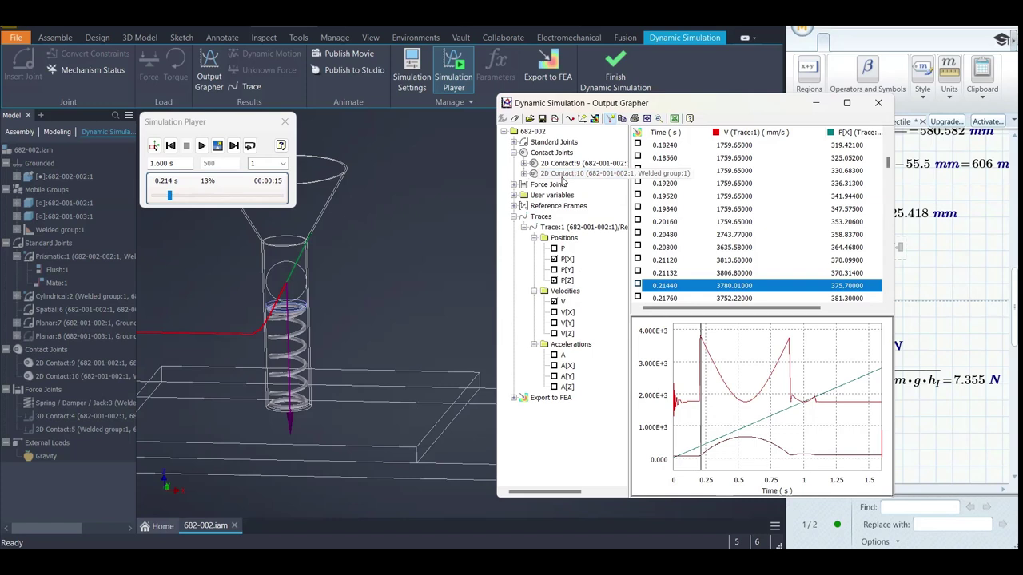
left_click(542, 175)
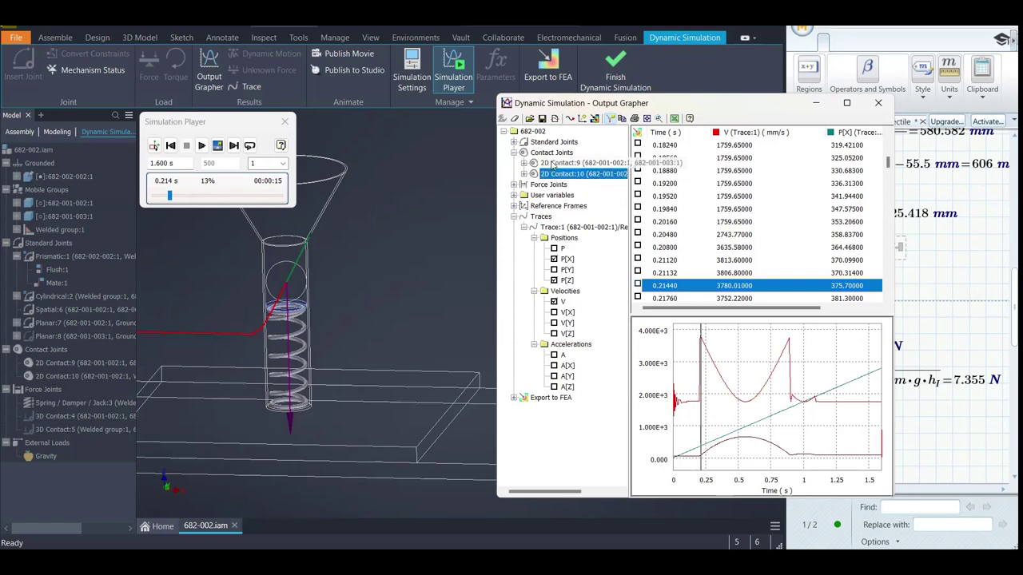
double_click(537, 164)
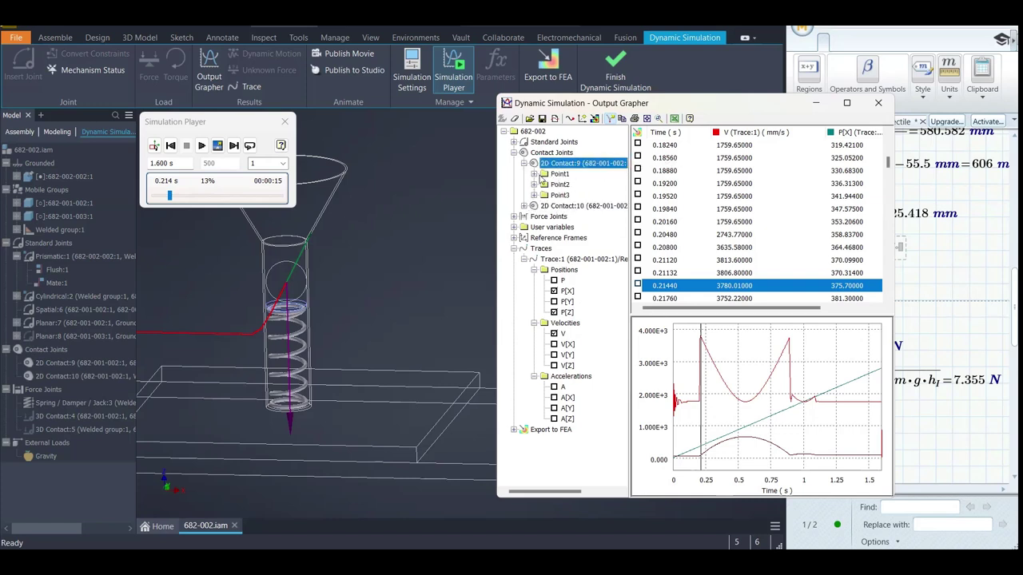
left_click(535, 174)
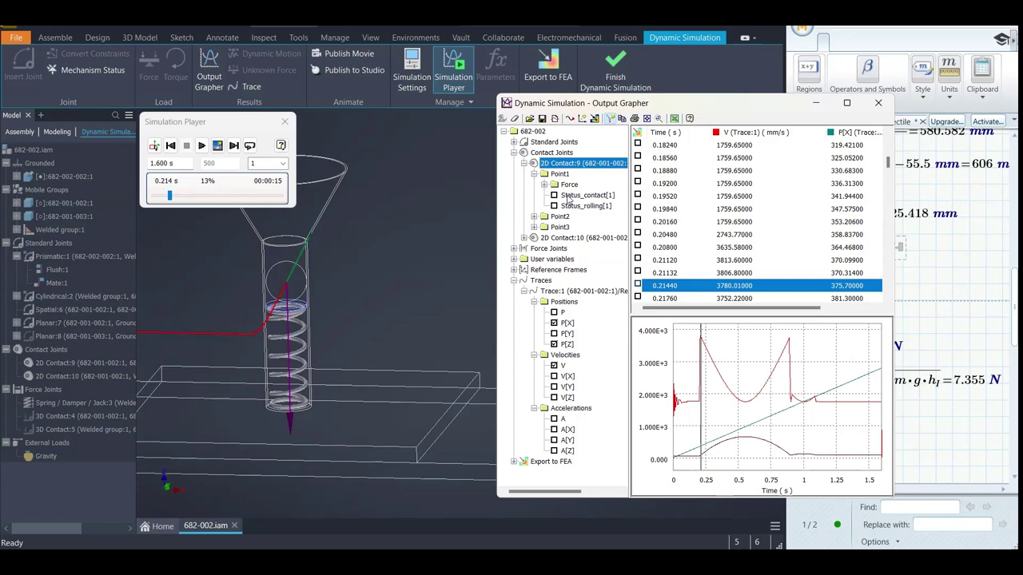
left_click(544, 184)
left_click(564, 196)
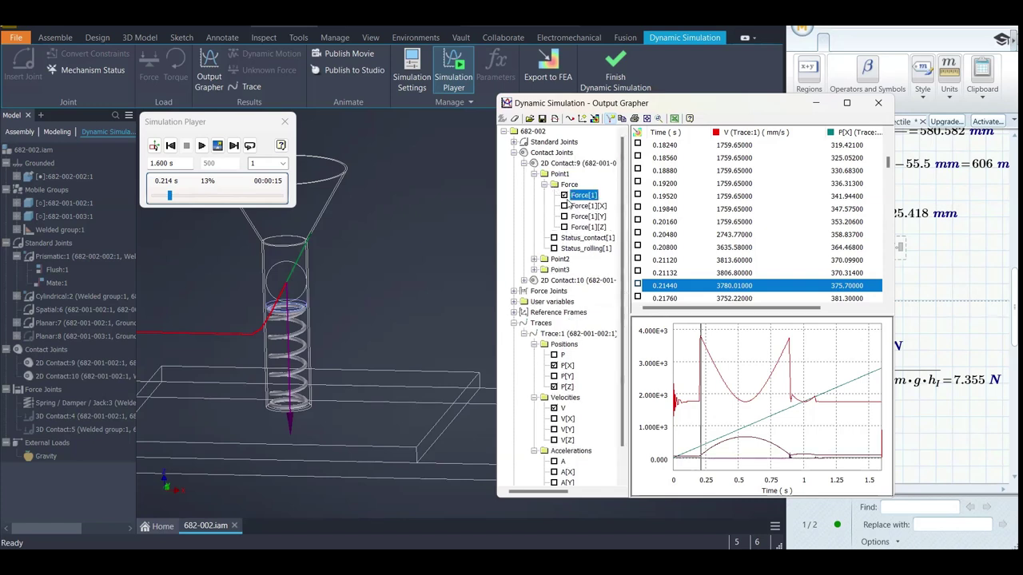
Remove P[X], V and Force[1] from the plotted results and add Status_contact[1] of Point1
left_click(554, 408)
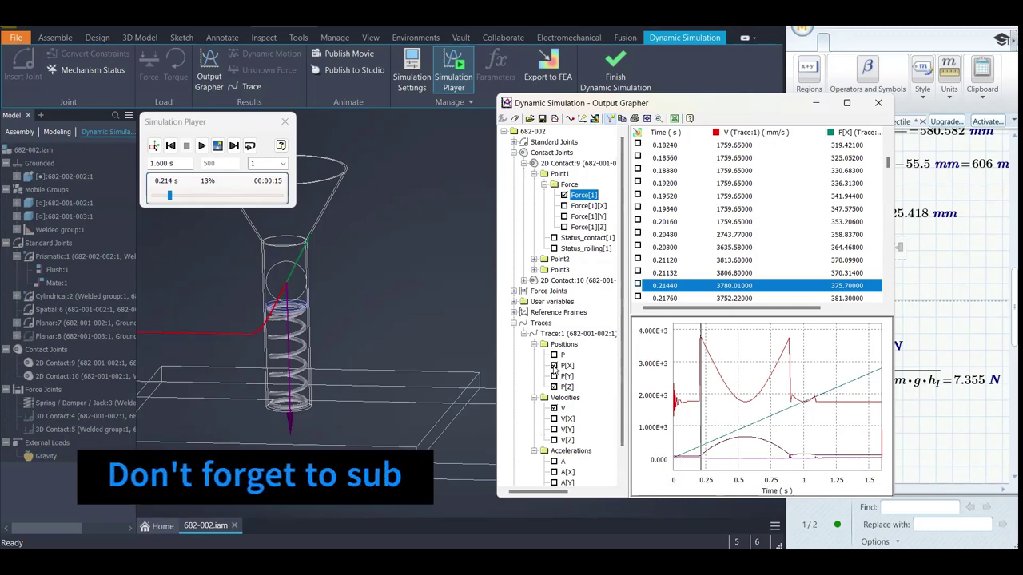
left_click(554, 365)
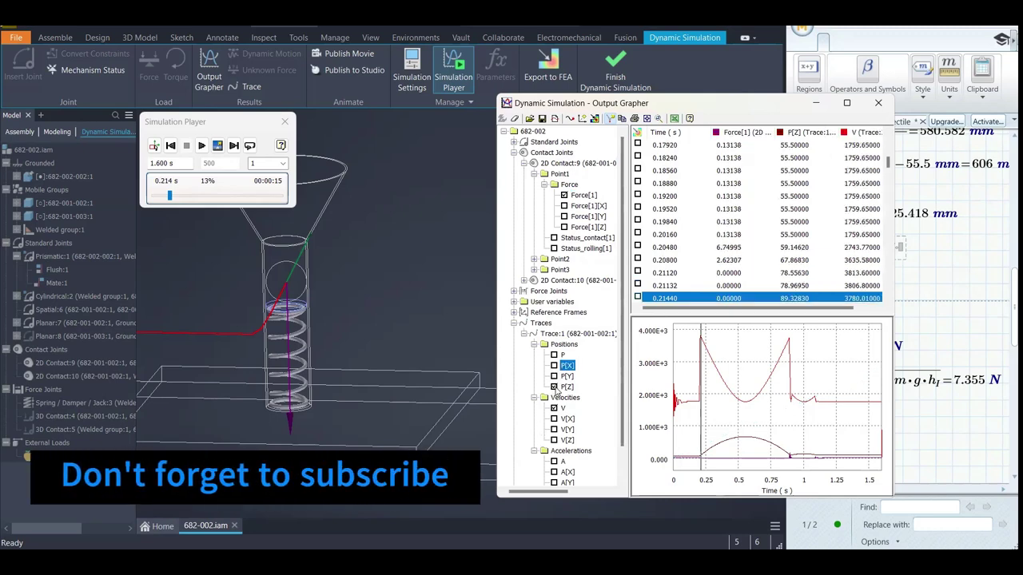
left_click(554, 408)
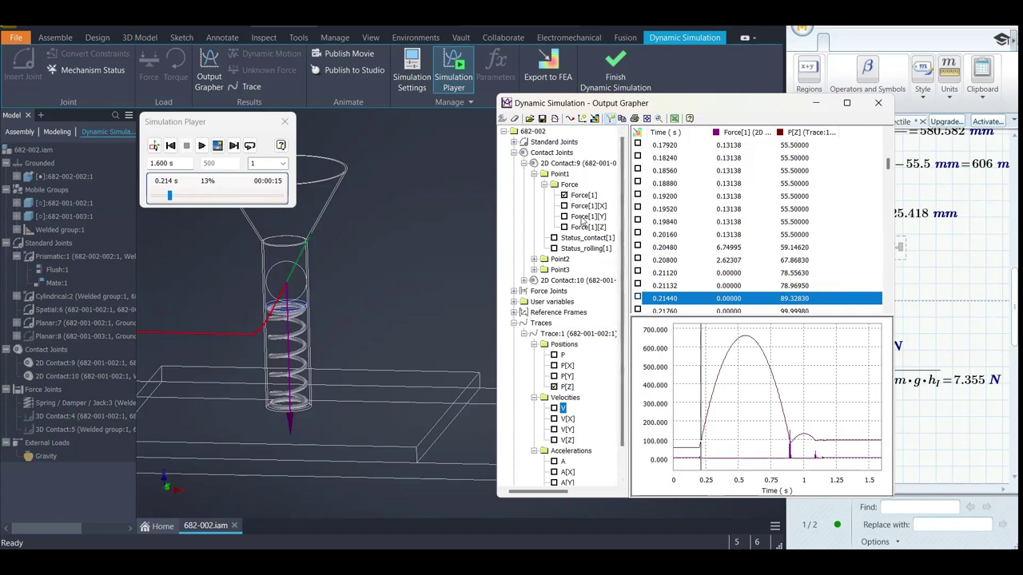
left_click(564, 195)
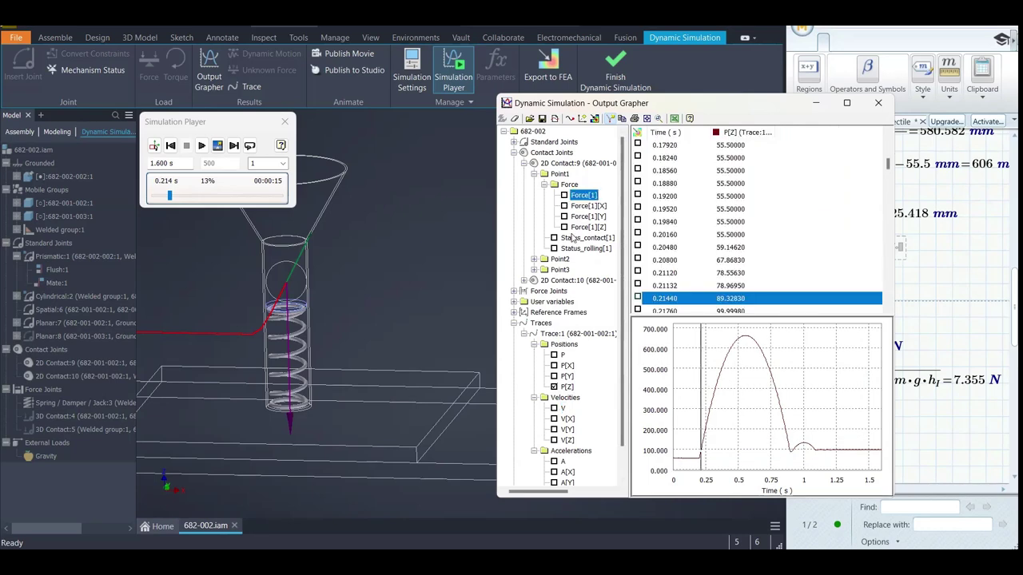
left_click(554, 239)
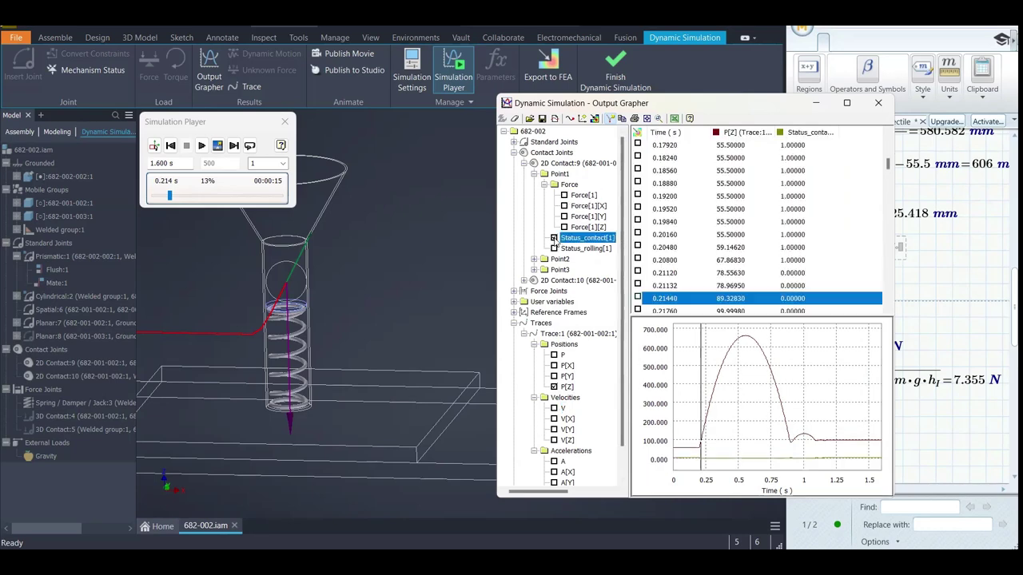
Compare the contact status and ball position at 0.208 s and 0.2112 s to identify when the ball leaves the spring
left_click(797, 275)
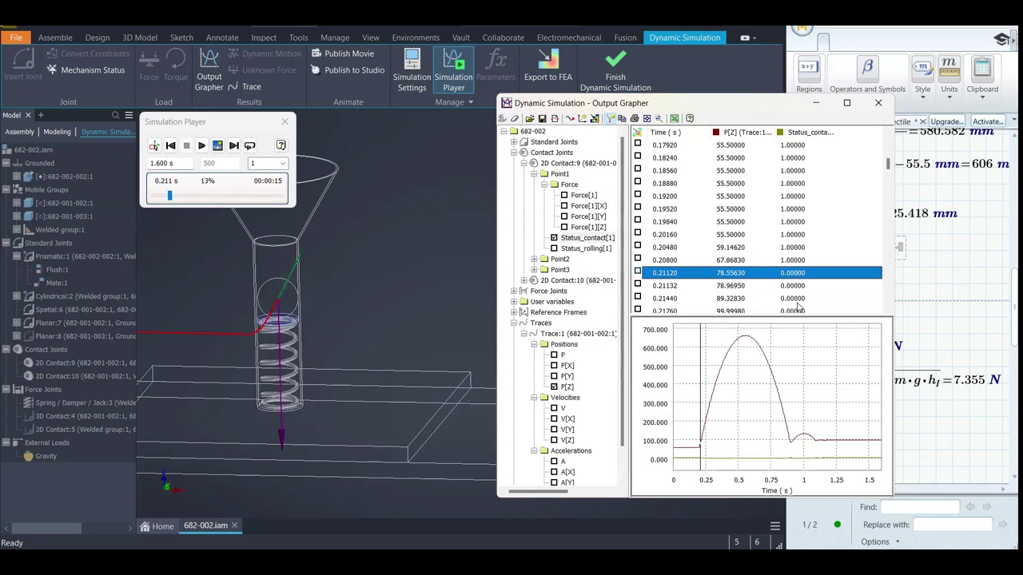
left_click(802, 261)
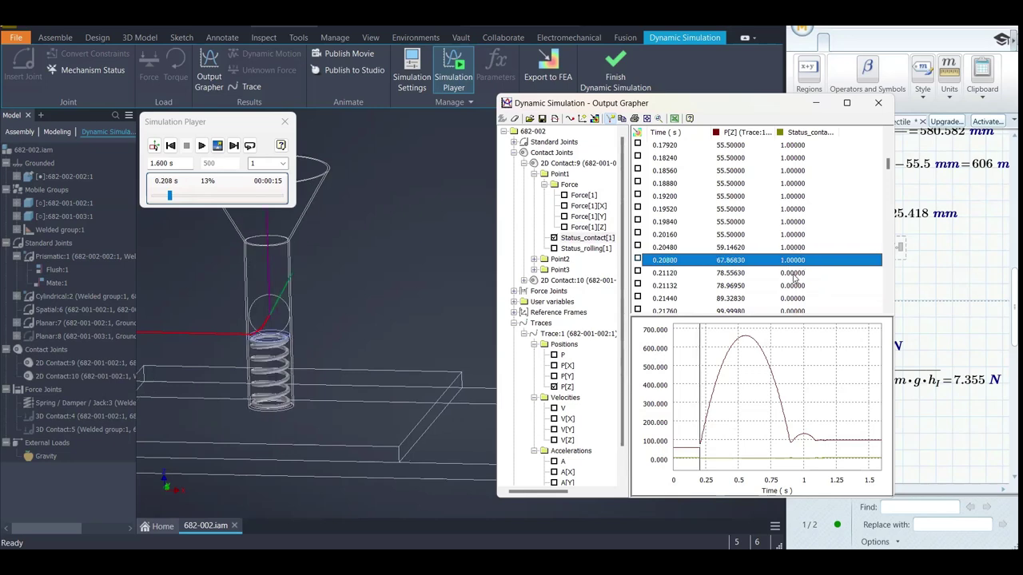
left_click(796, 273)
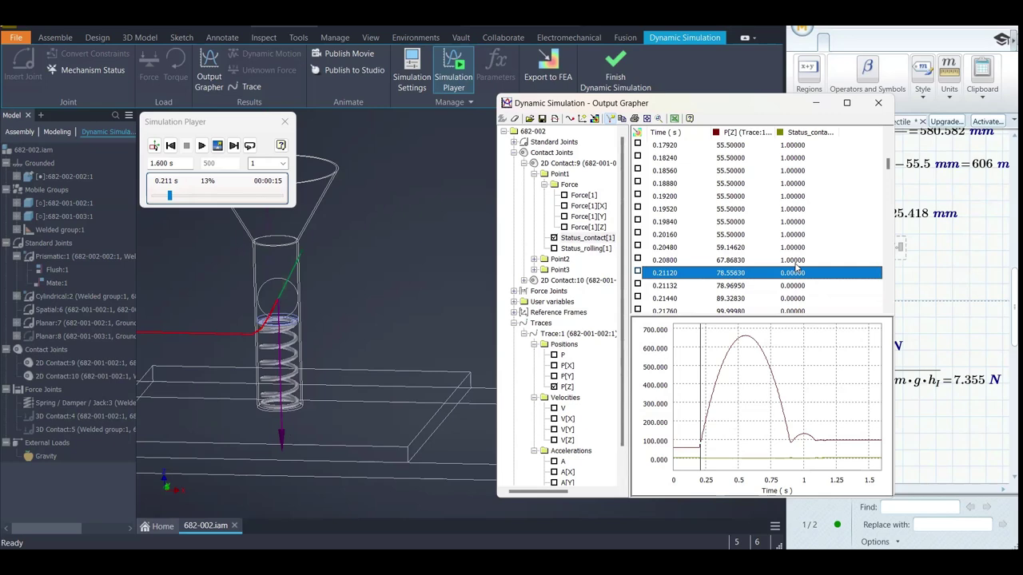
left_click(795, 264)
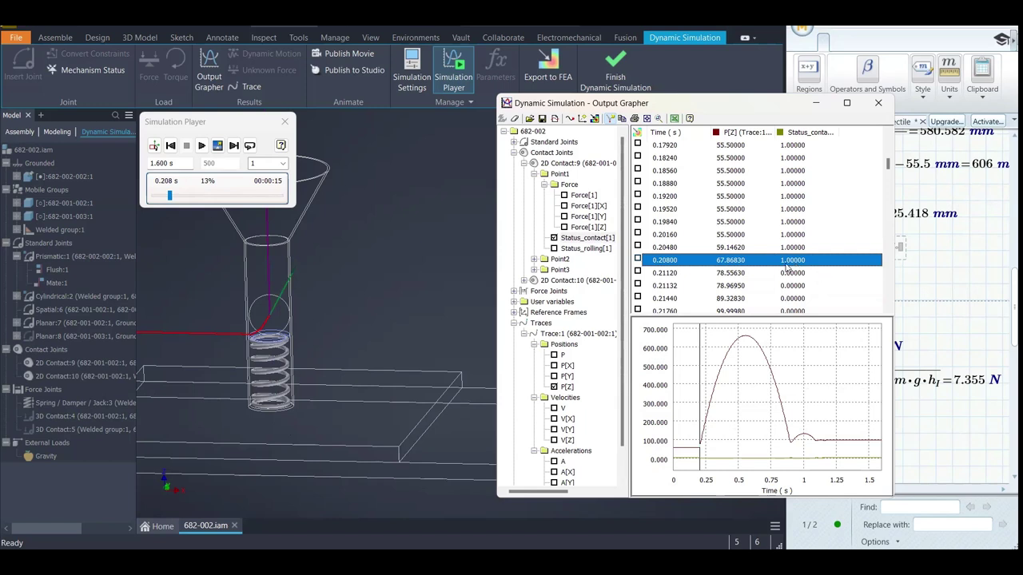
left_click(794, 274)
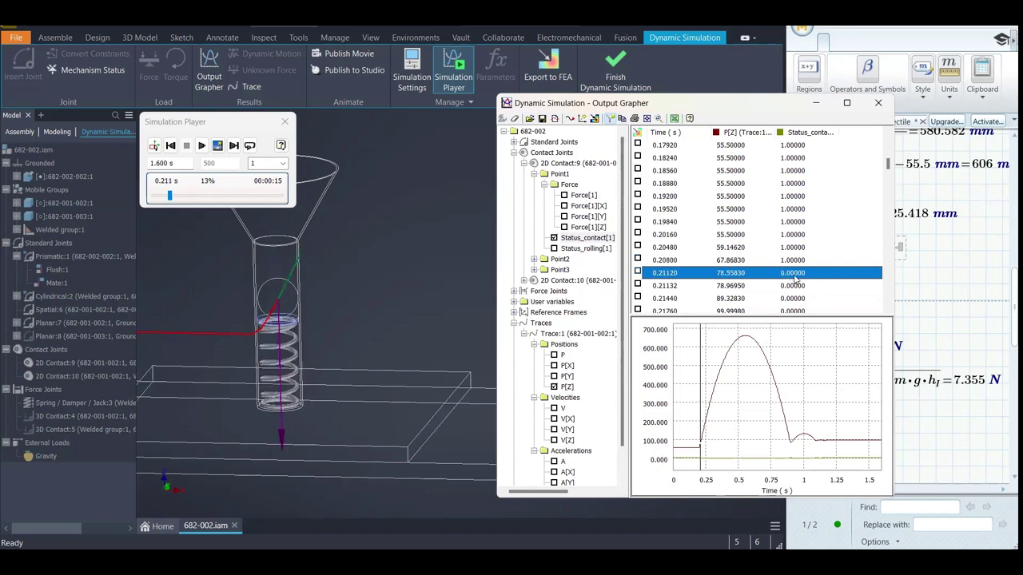
left_click(797, 263)
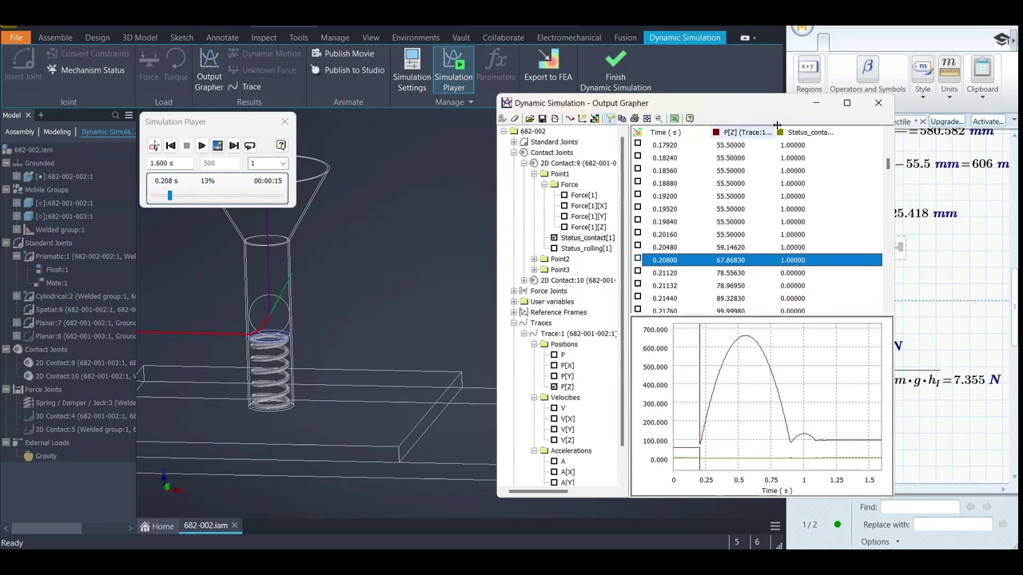
Reposition the Output Grapher so the worksheet's t_Δ expression is uncovered
left_click_drag(767, 105, 539, 103)
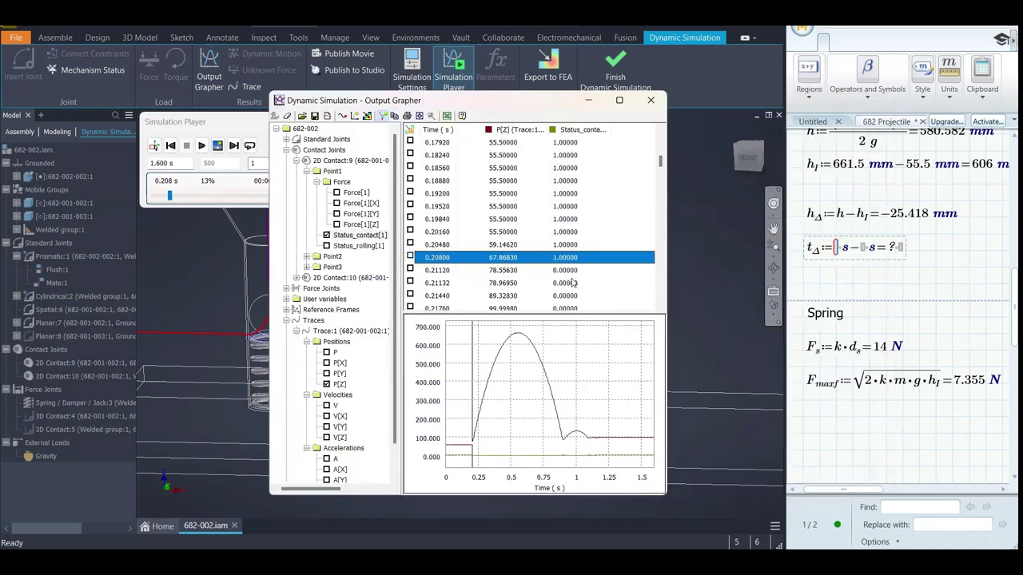
left_click(836, 253)
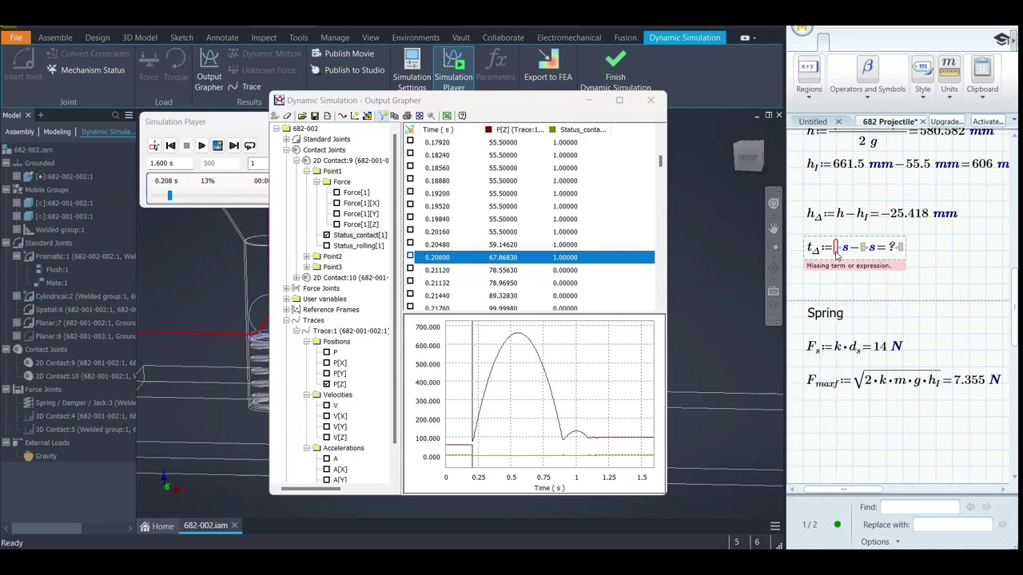
type("0.2")
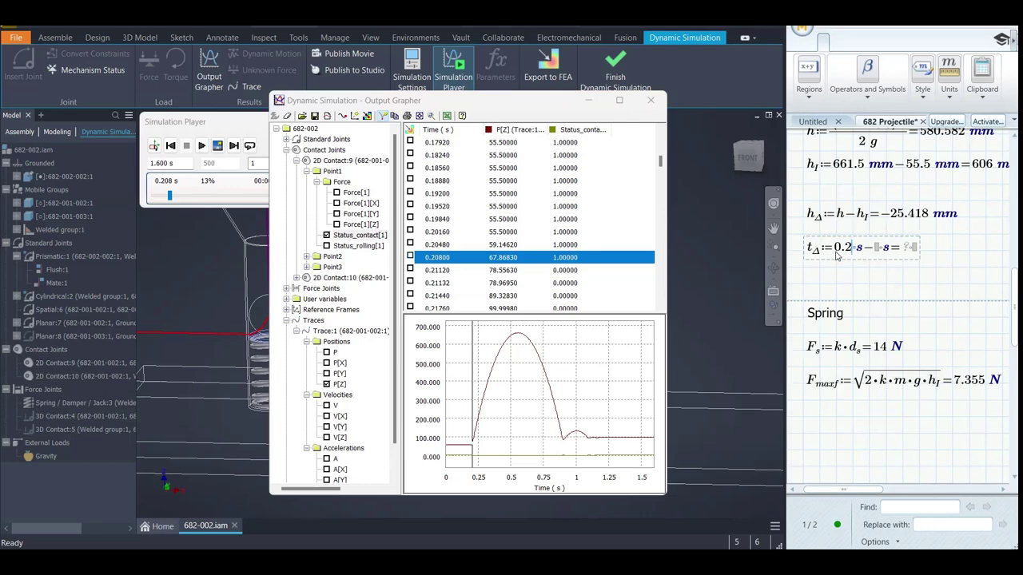
key("BackSpace")
key("BackSpace")
key("BackSpace")
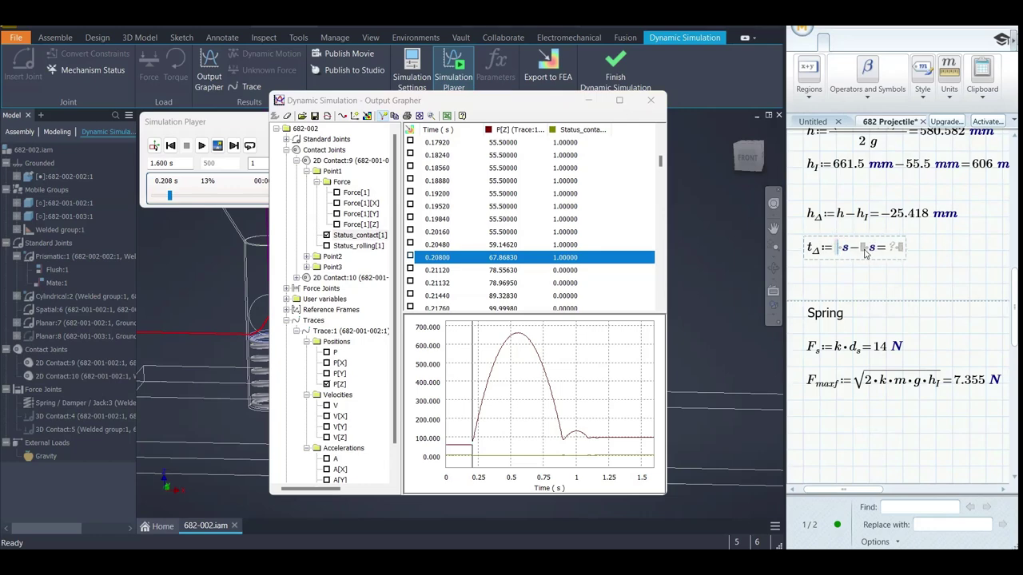
Enter 0.208 s as the second term of the worksheet's t_Δ expression
left_click(863, 250)
type("0.2")
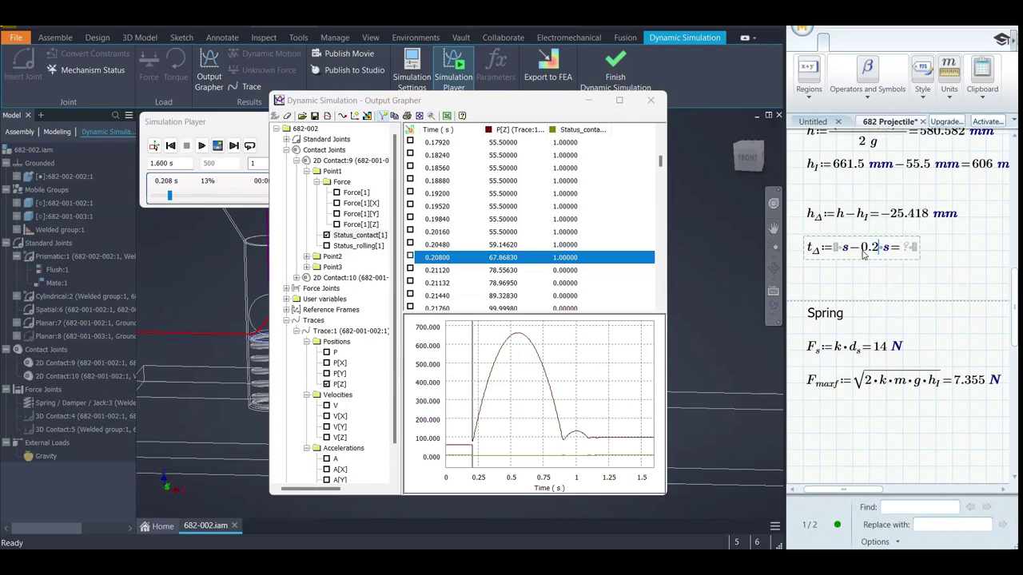
type("08")
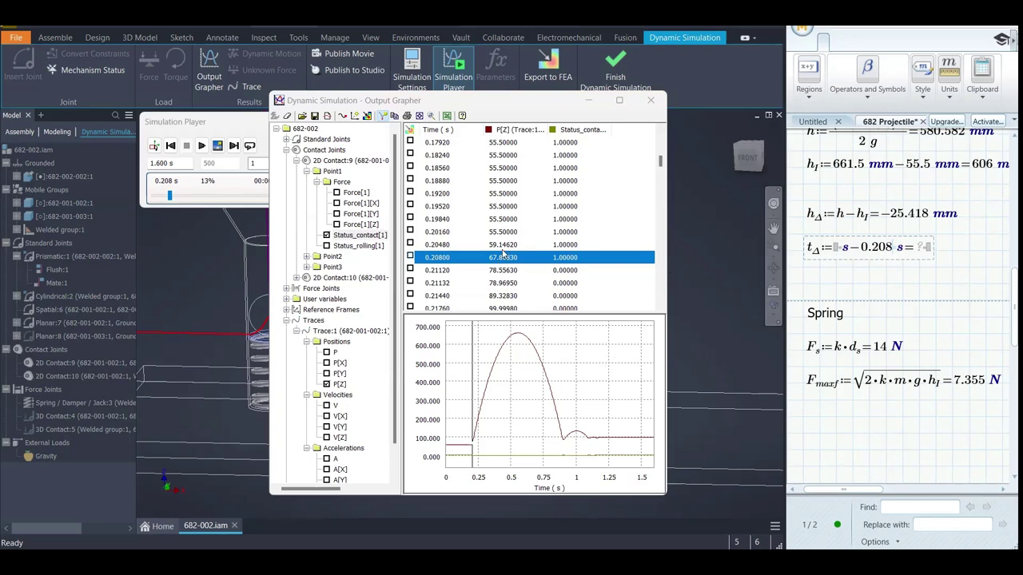
Locate the ball's landing at the end of the P[Z] arc and select the 0.89567 s time step
left_click(562, 440)
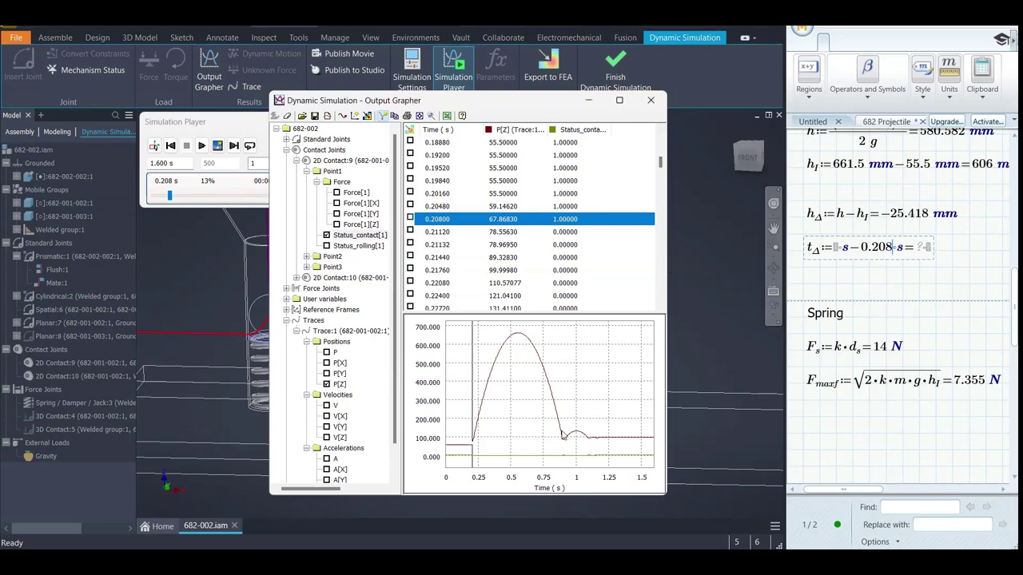
scroll(578, 249, "down", 4)
scroll(580, 239, "up", 1)
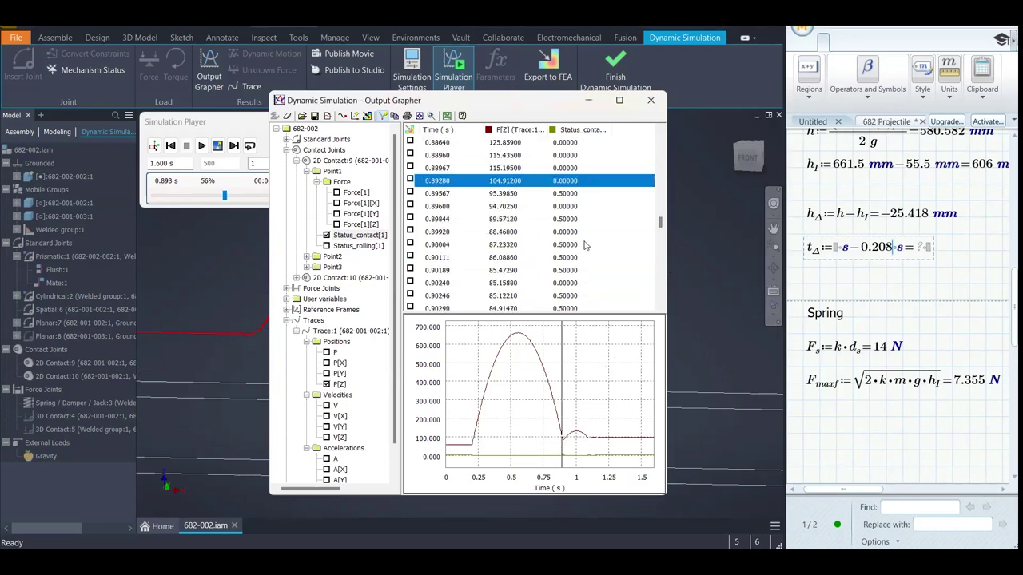
left_click(565, 194)
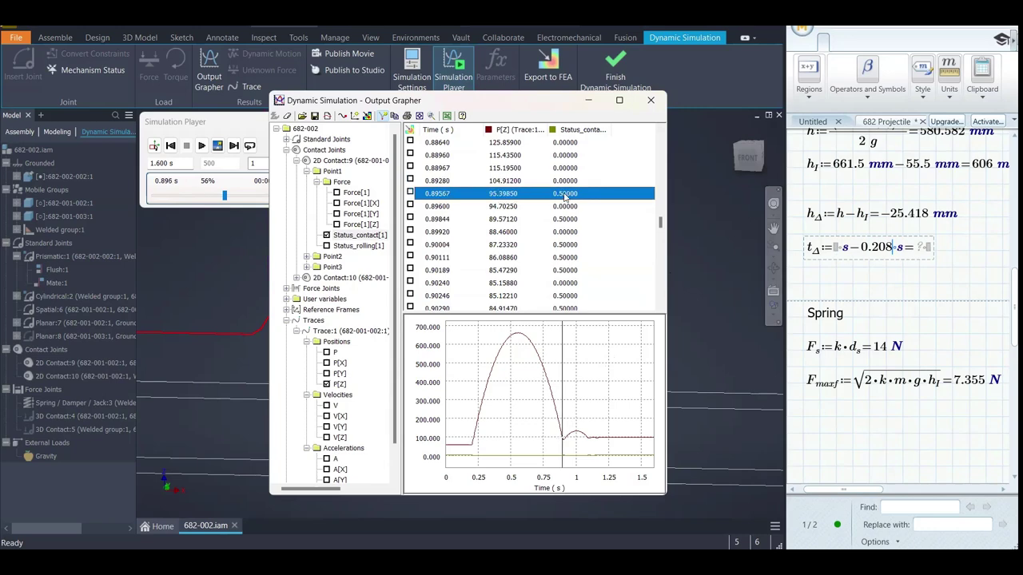
Move the Output Grapher clear of the model and examine the ball against the spring plate at 0.896 s
left_click_drag(473, 104, 463, 104)
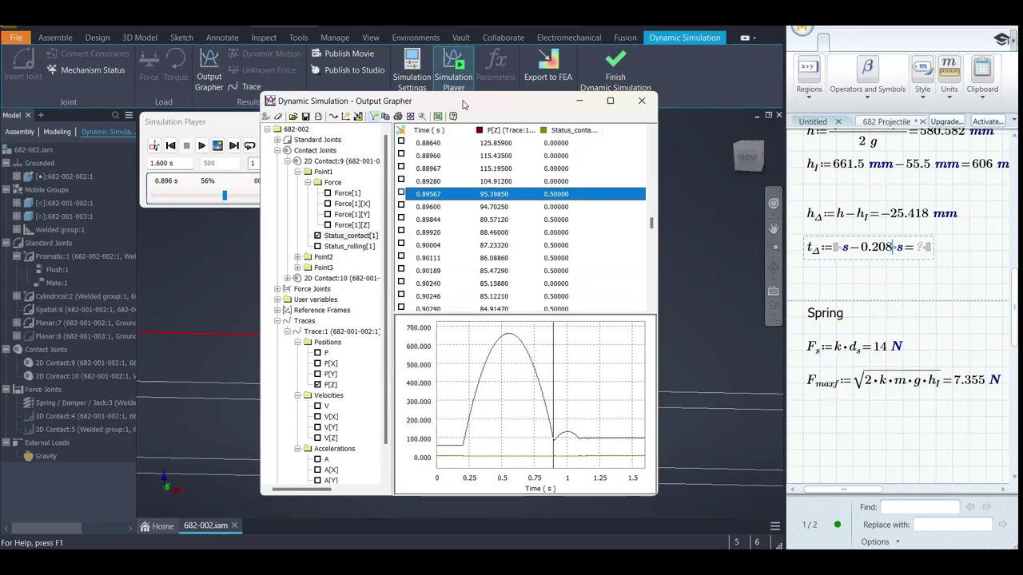
scroll(682, 258, "up", 5)
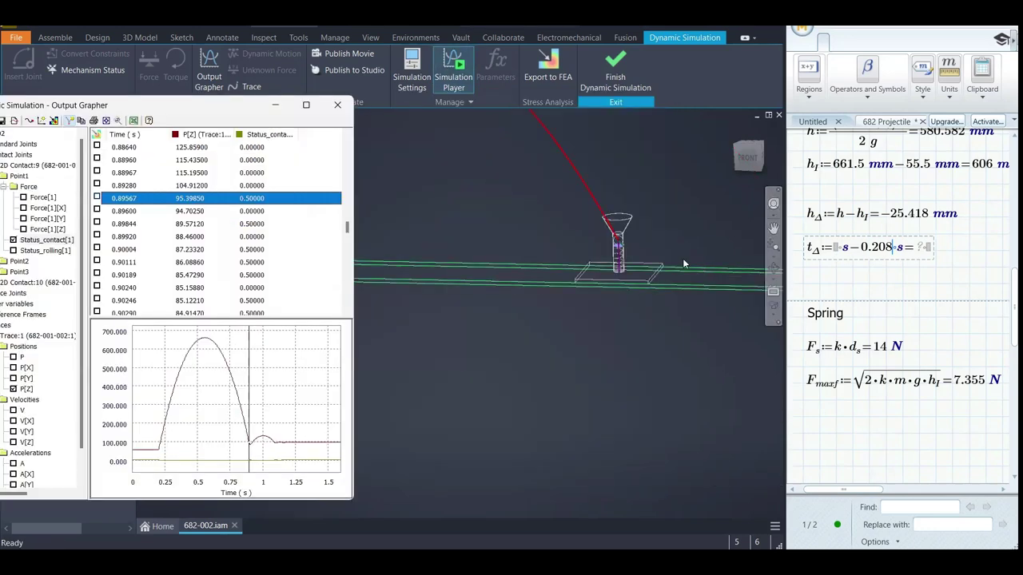
scroll(620, 250, "down", 3)
scroll(526, 294, "up", 8)
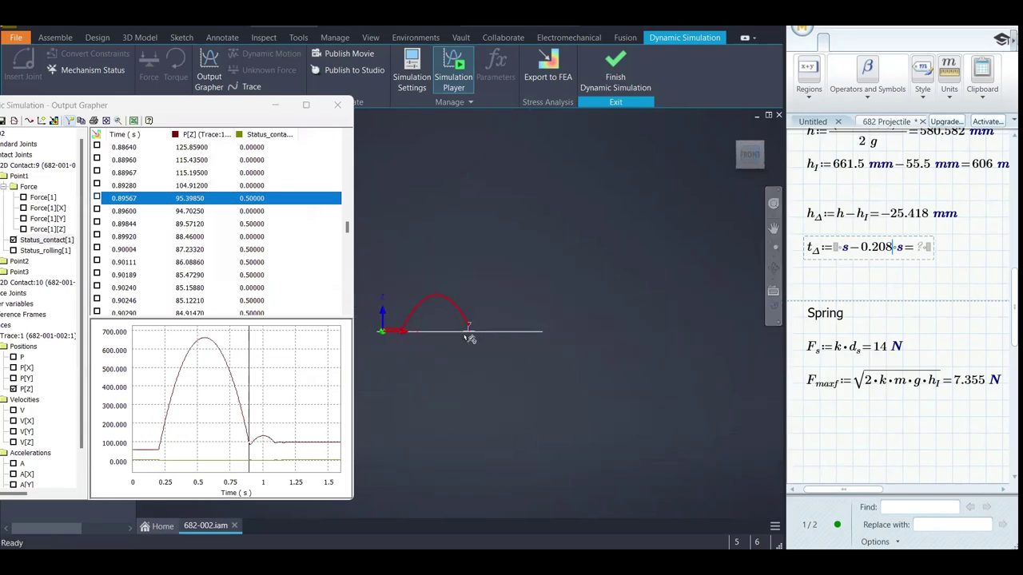
scroll(508, 280, "up", 3)
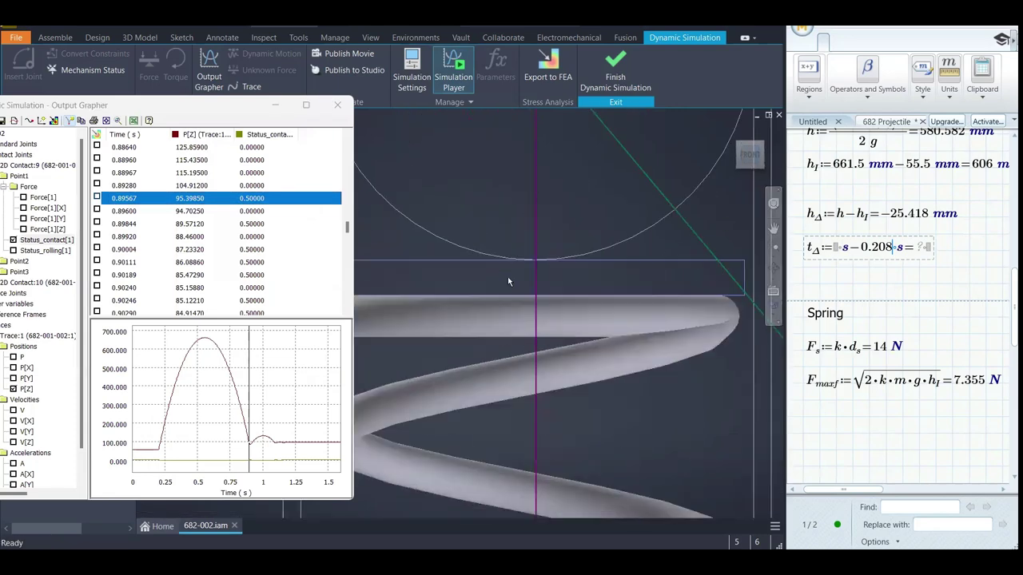
scroll(508, 277, "down", 4)
Compare the contact status and ball position at the 0.89280, 0.89567, 0.89600 and 0.89844 s time steps
left_click(254, 189)
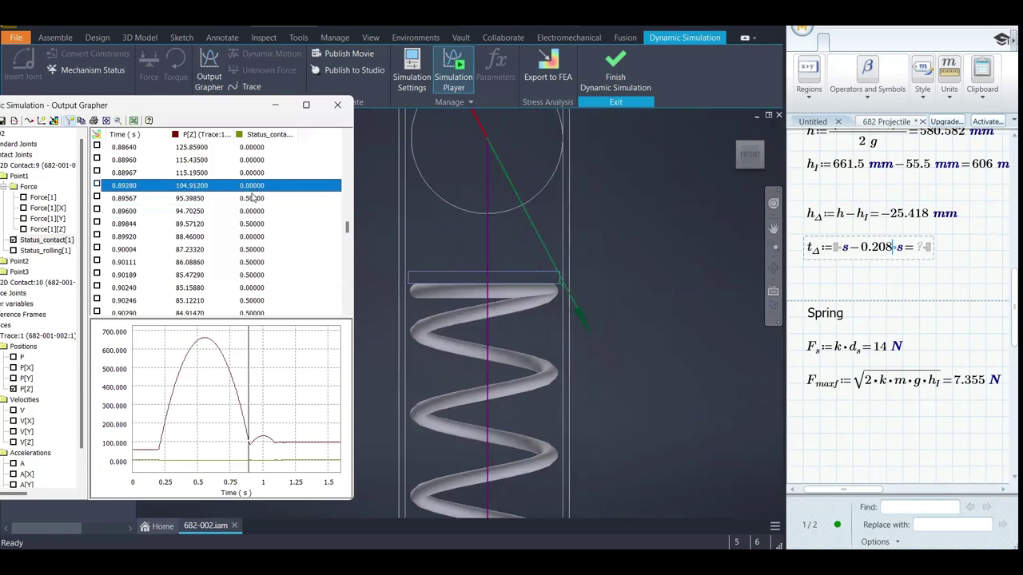
left_click(252, 201)
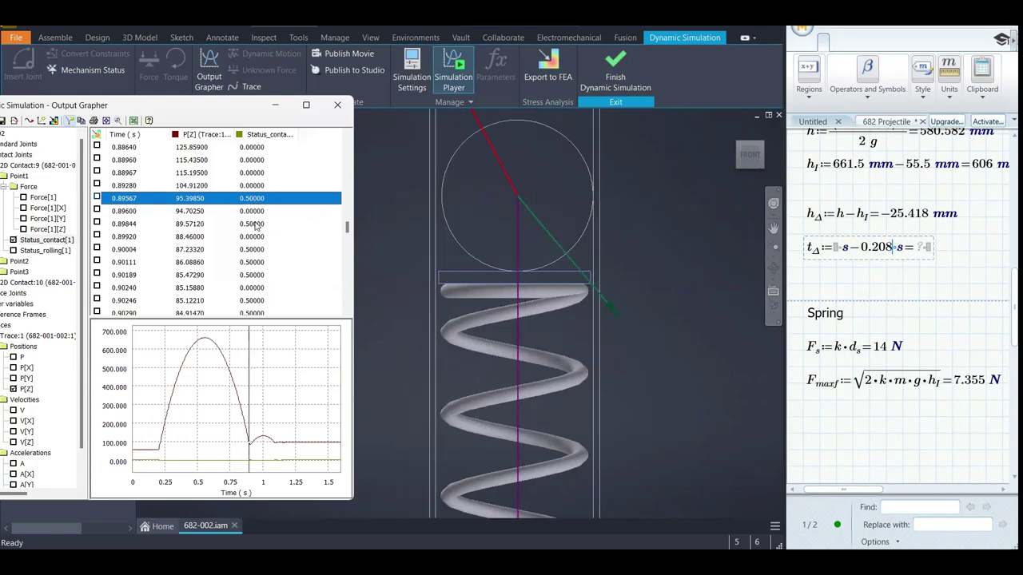
left_click(256, 224)
left_click(254, 212)
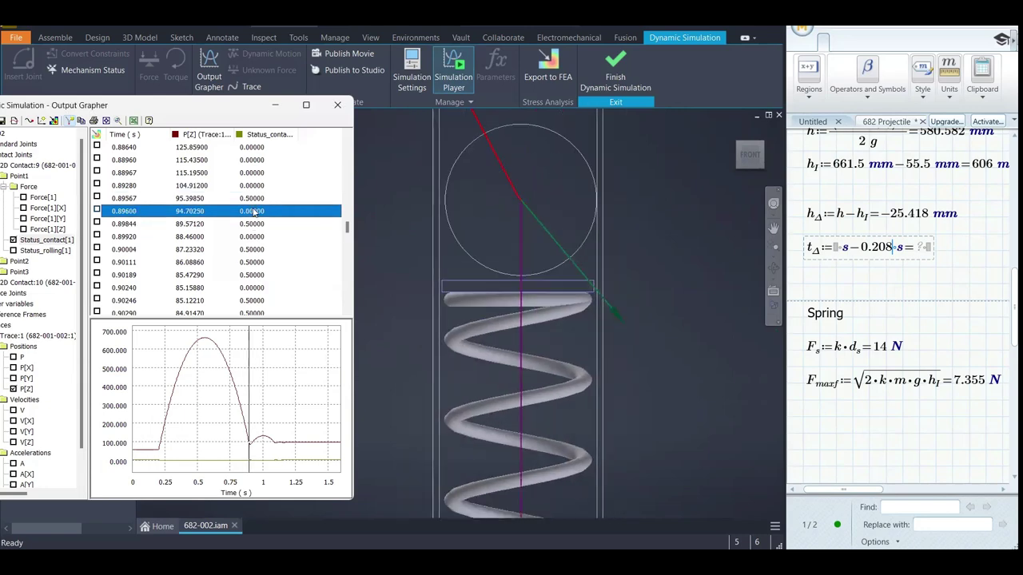
left_click(256, 200)
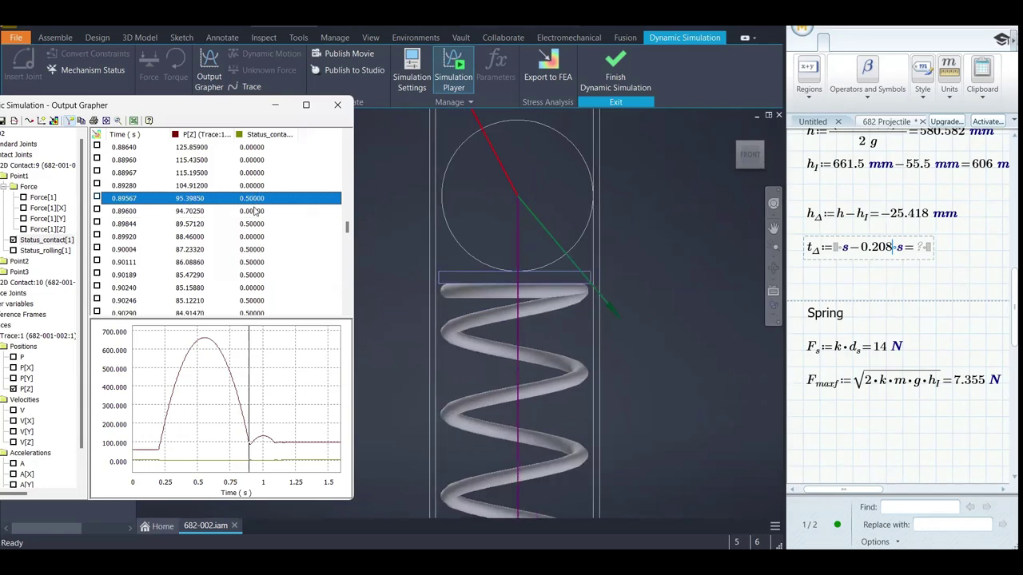
left_click(254, 211)
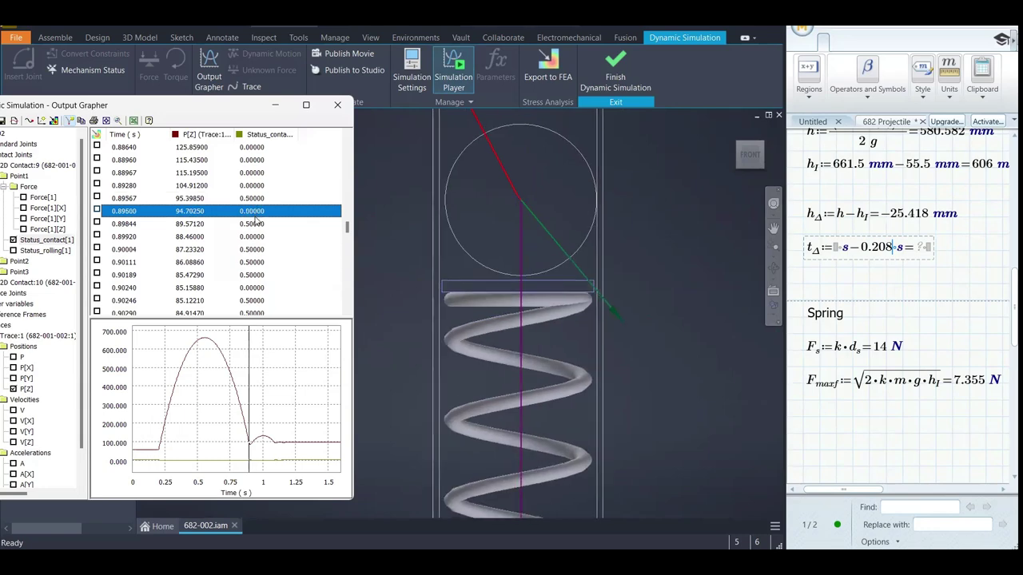
left_click(256, 223)
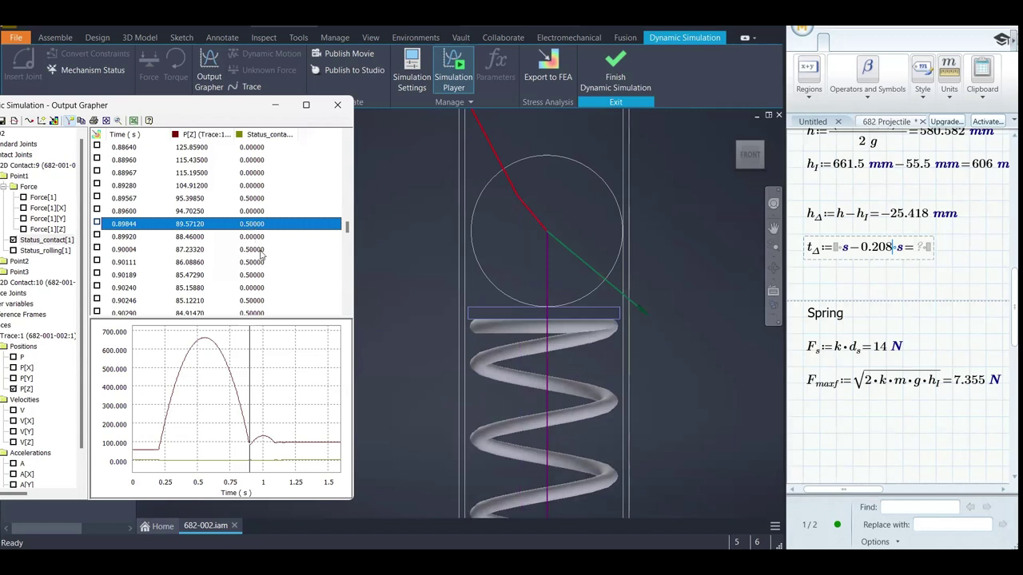
Compare the ball position at the 0.90004, 0.89920, 0.89844, 0.89600 and 0.89567 s time steps
left_click(261, 252)
left_click(257, 238)
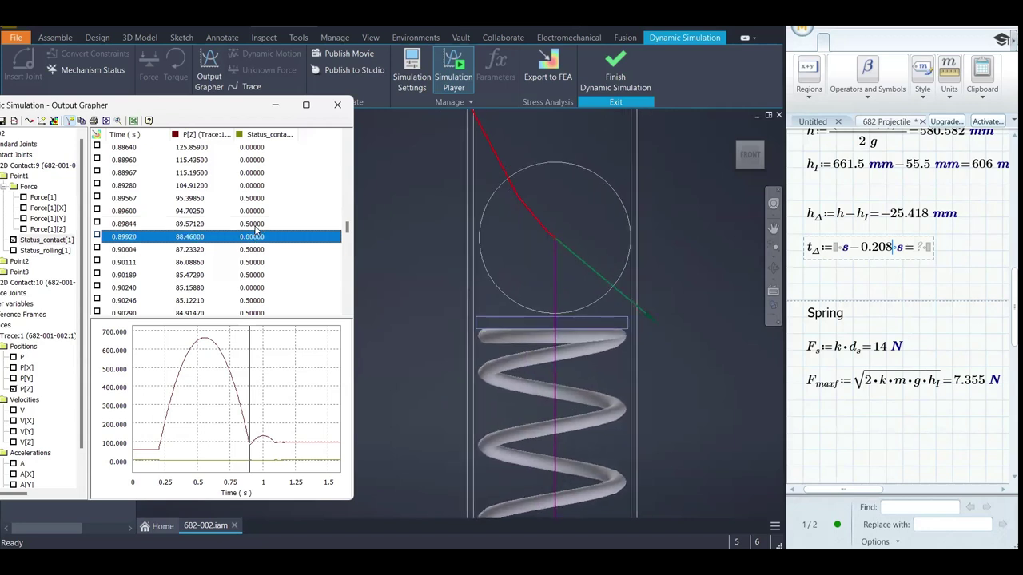
left_click(255, 224)
left_click(254, 211)
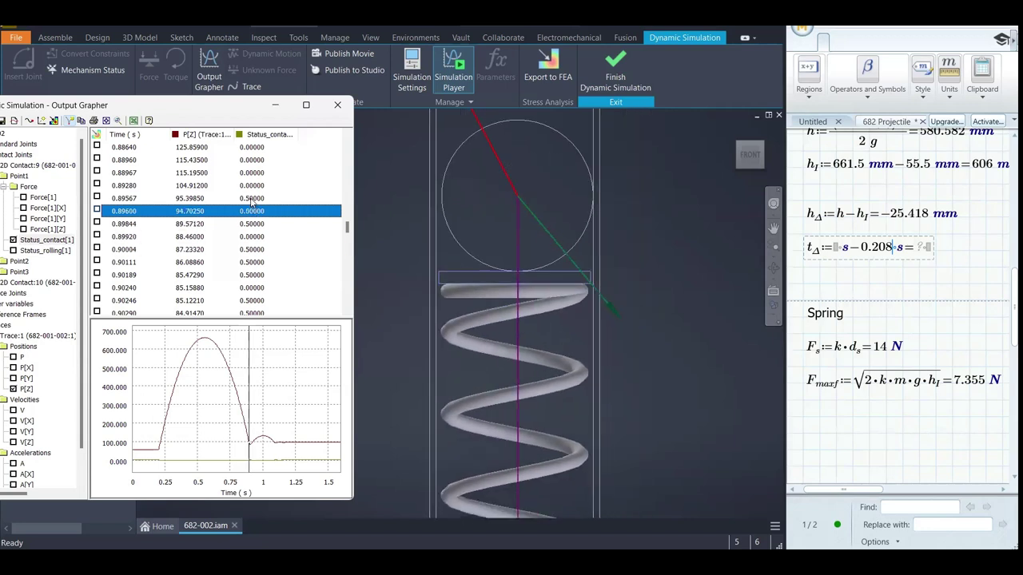
left_click(252, 199)
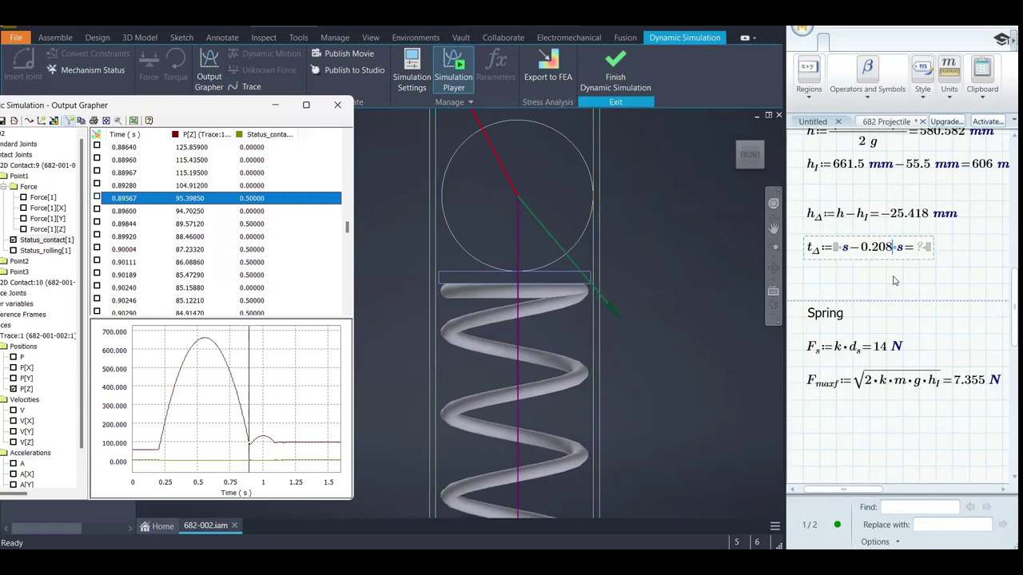
Enter 0.896 s as the first term of the worksheet's t_Δ expression and evaluate it
left_click(836, 251)
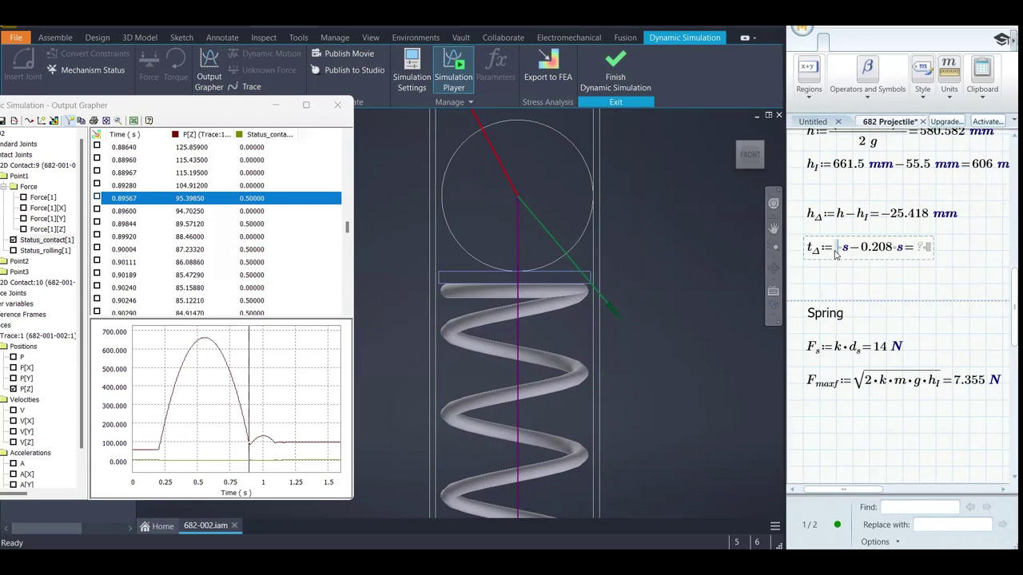
type("0.8")
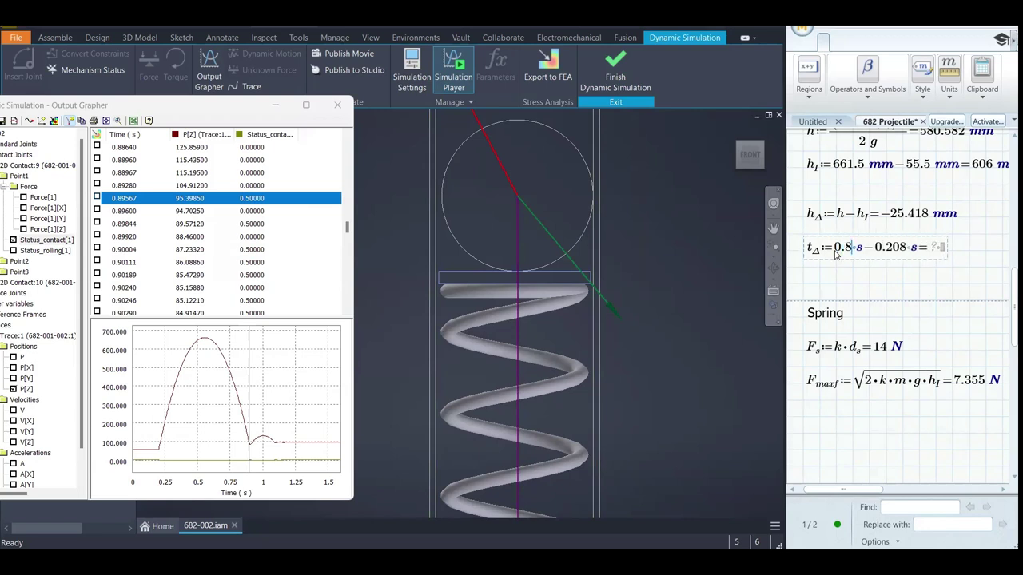
type("96")
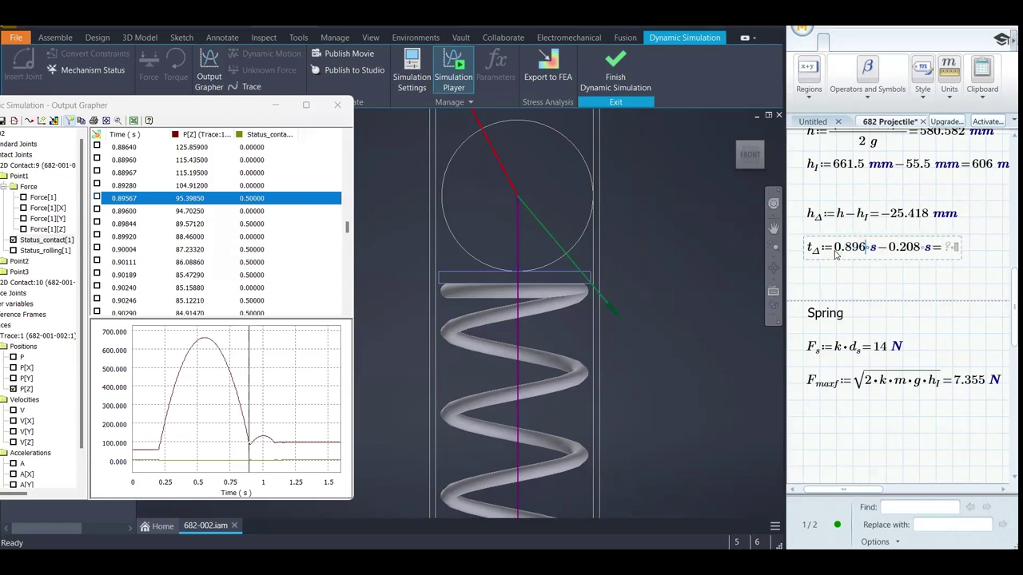
key("Return")
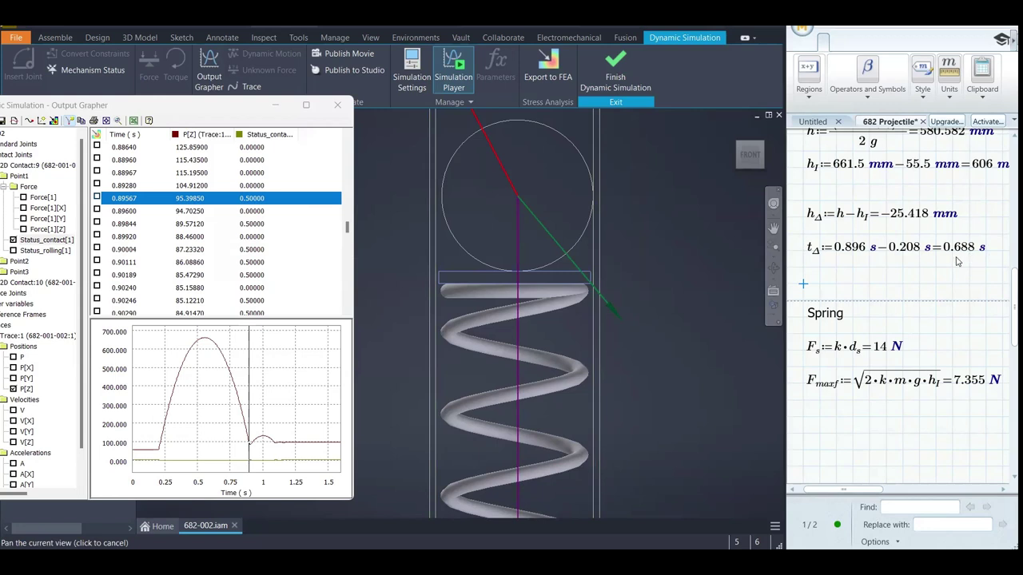
Remove the P[Z] curve from the Output Grapher and collapse the trace's Positions and Velocities groups
scroll(633, 317, "up", 5)
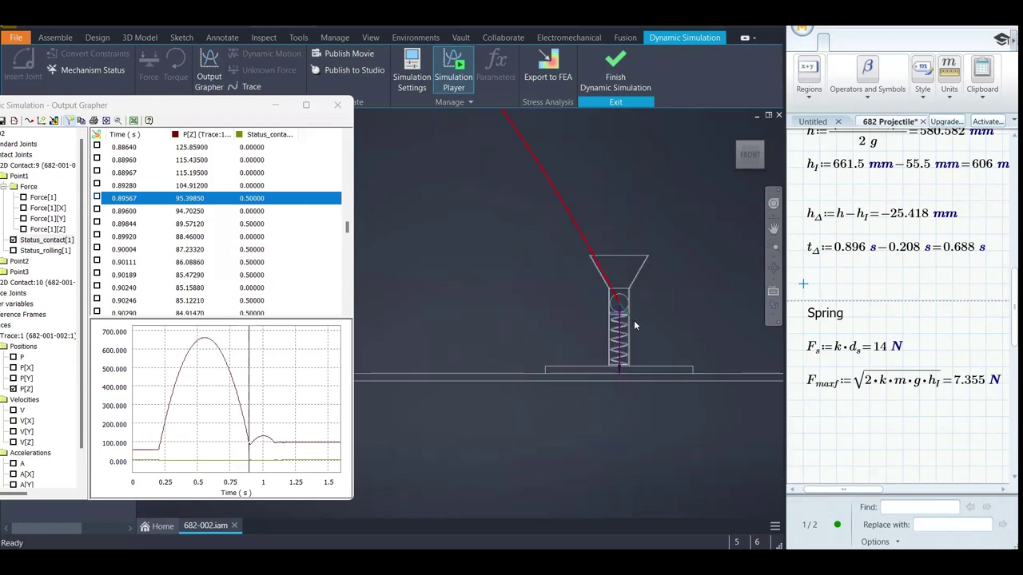
scroll(634, 320, "up", 3)
scroll(599, 322, "down", 3)
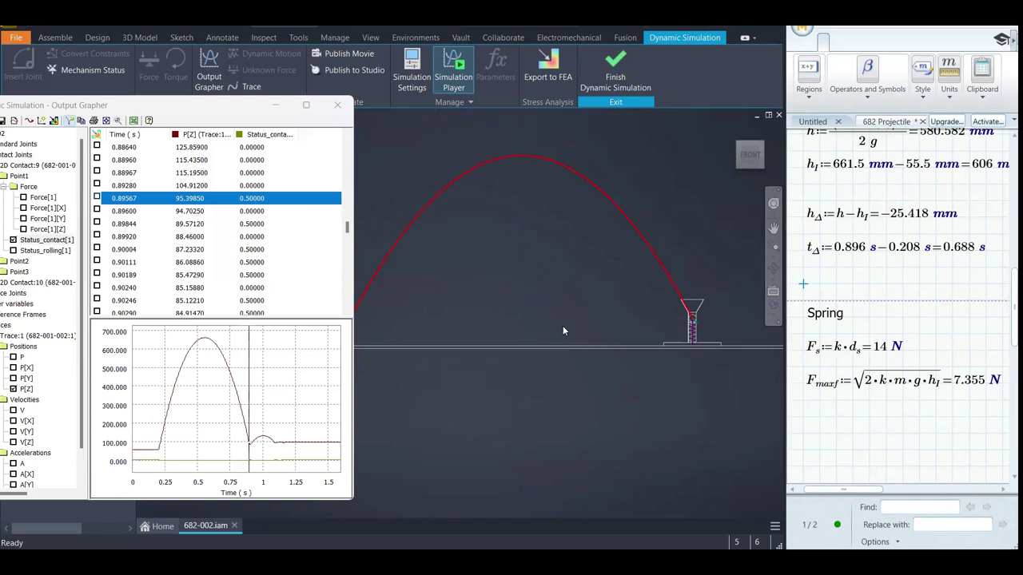
scroll(893, 306, "down", 1)
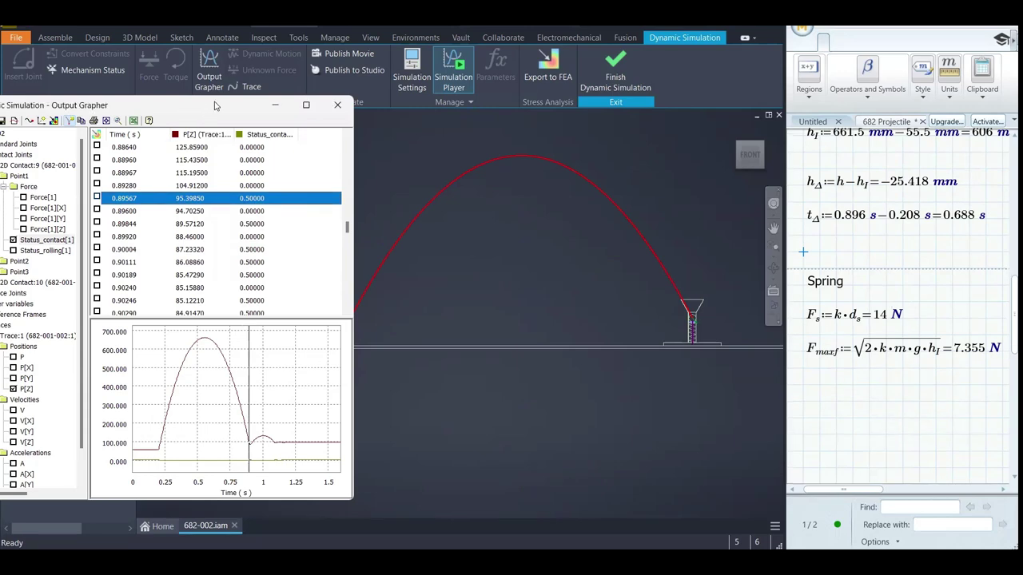
left_click_drag(214, 106, 370, 97)
left_click_drag(646, 222, 659, 222)
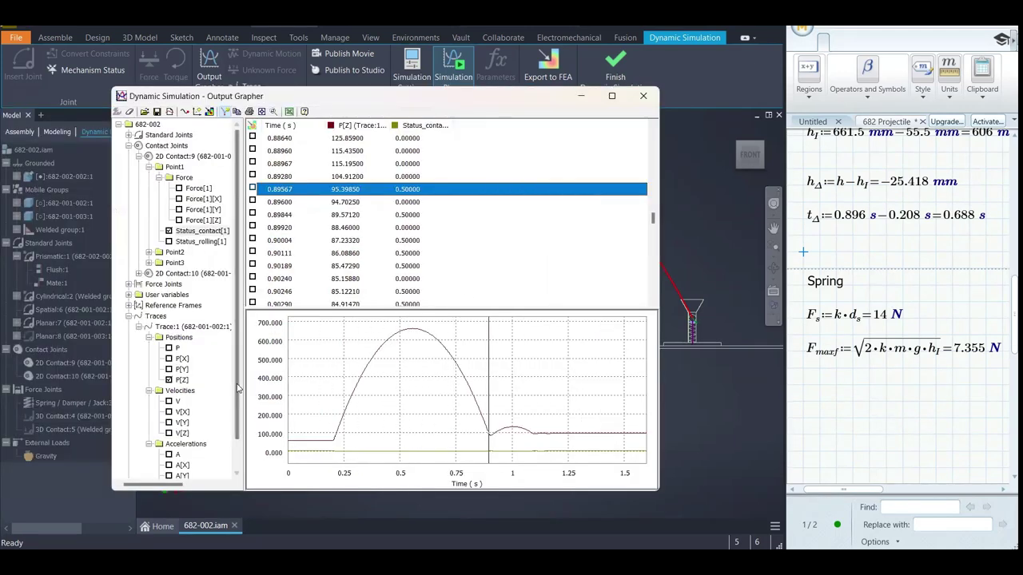
left_click(168, 380)
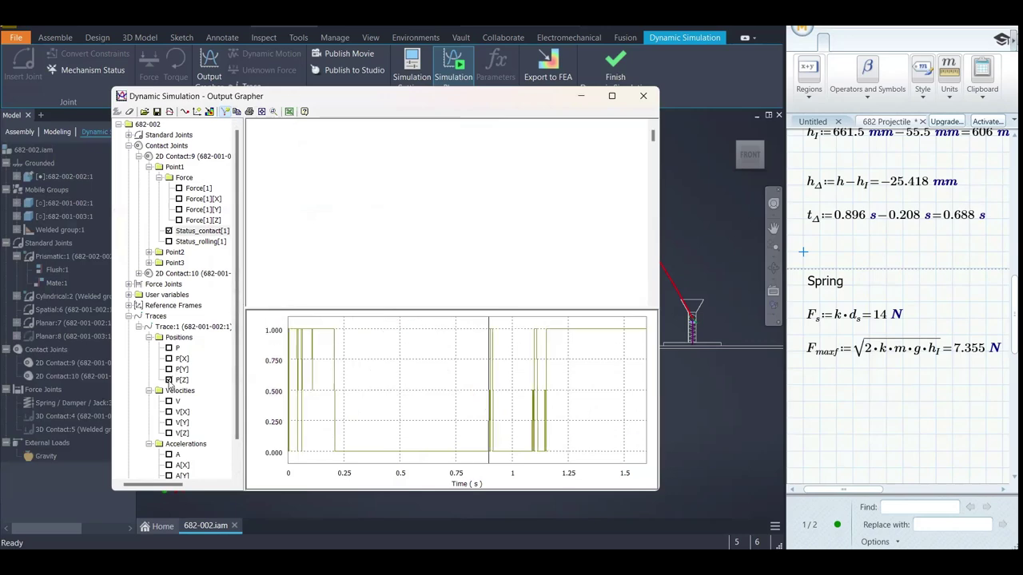
left_click(148, 337)
left_click(149, 347)
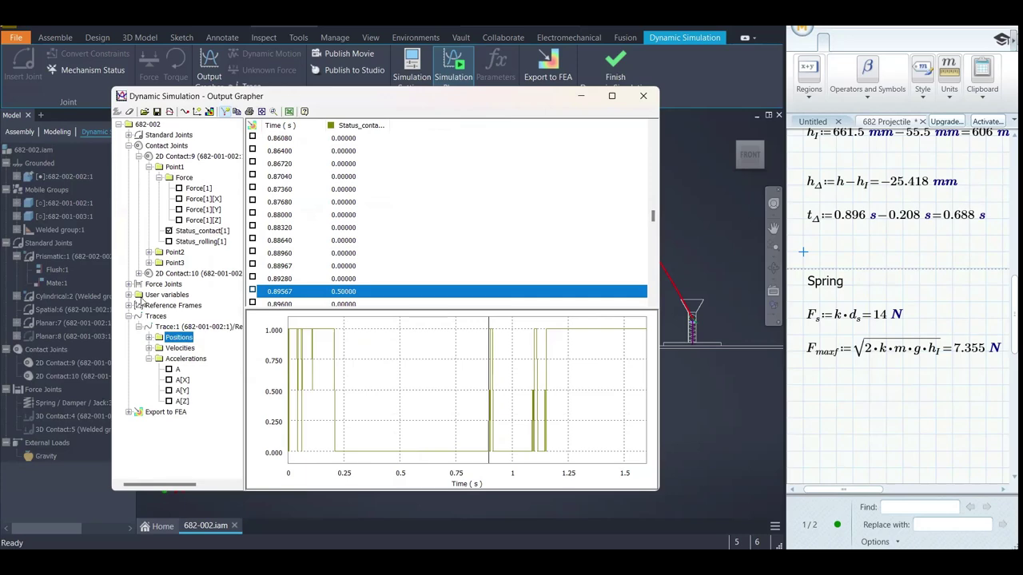
Plot the total Force of the Spring / Damper / Jack:3 force joint in the Output Grapher
left_click(129, 285)
left_click(138, 295)
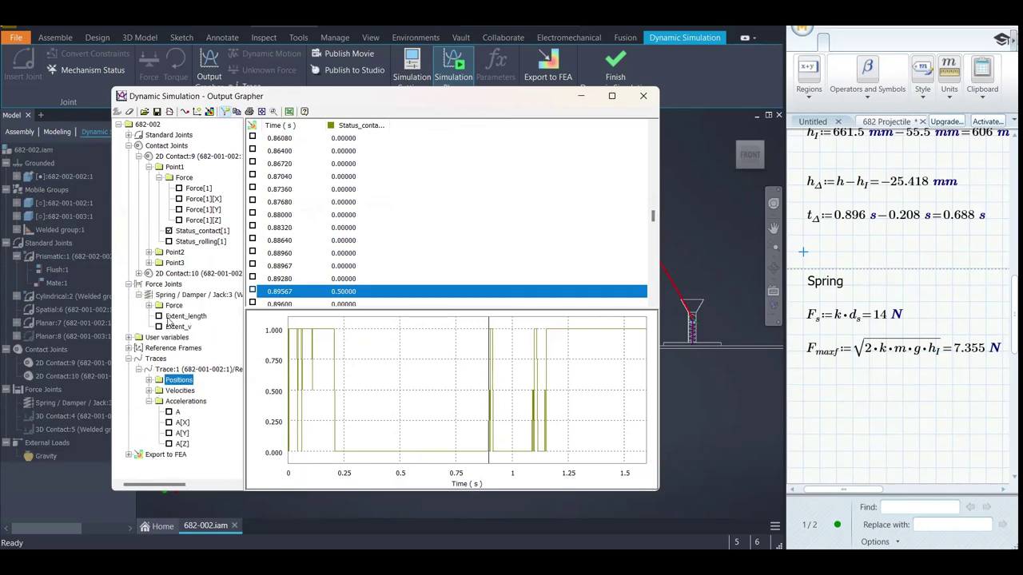
left_click(149, 306)
left_click(169, 316)
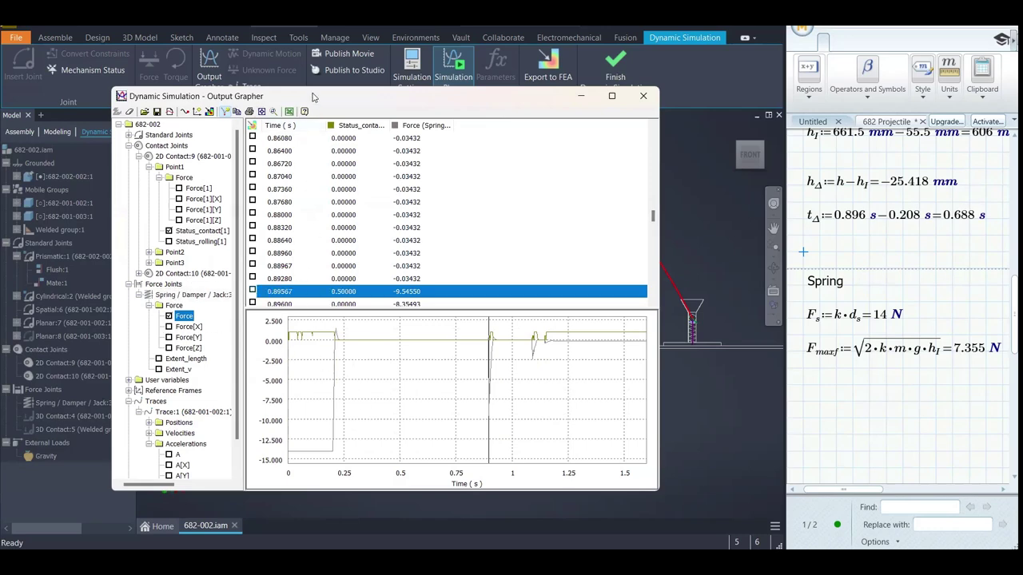
Move the Output Grapher clear of the Simulation Player and inspect the spring force at the 0.13120 and 0.16320 s time steps
left_click_drag(317, 97, 538, 159)
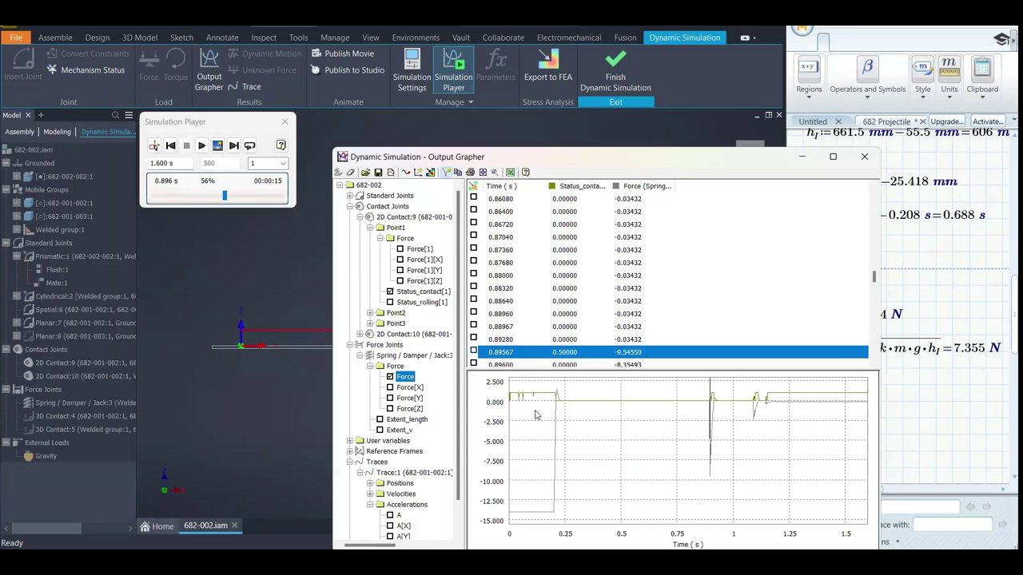
left_click(535, 411)
left_click(538, 412)
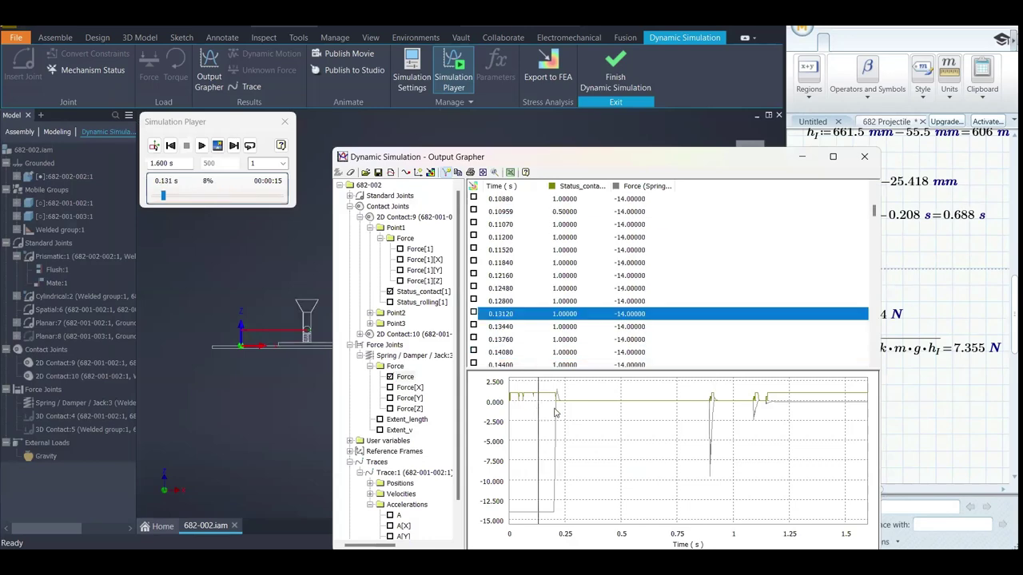
left_click(547, 403)
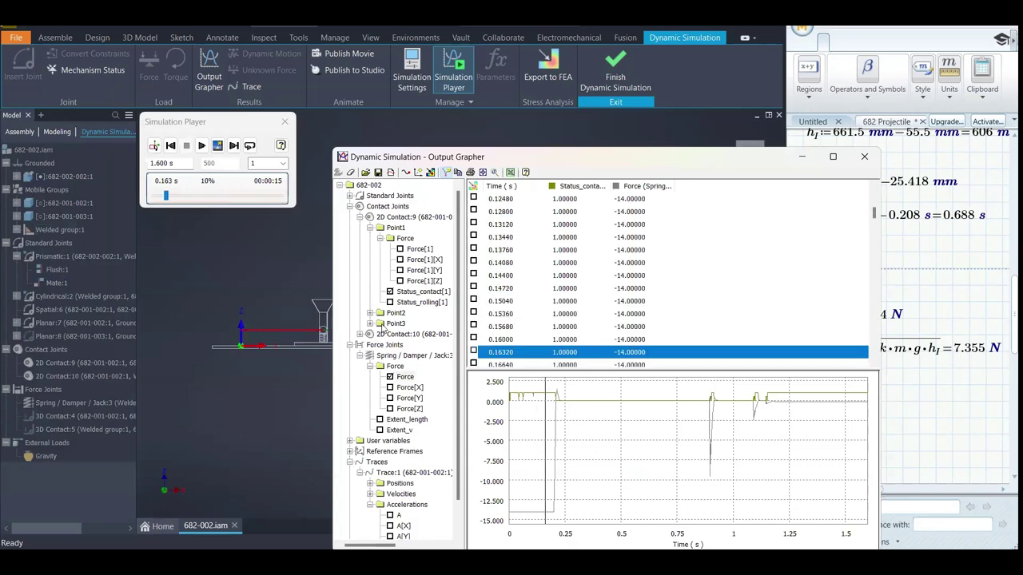
Remove the Status_contact[1] curve from the graph, leaving only the spring's Force plotted
scroll(422, 455, "down", 1)
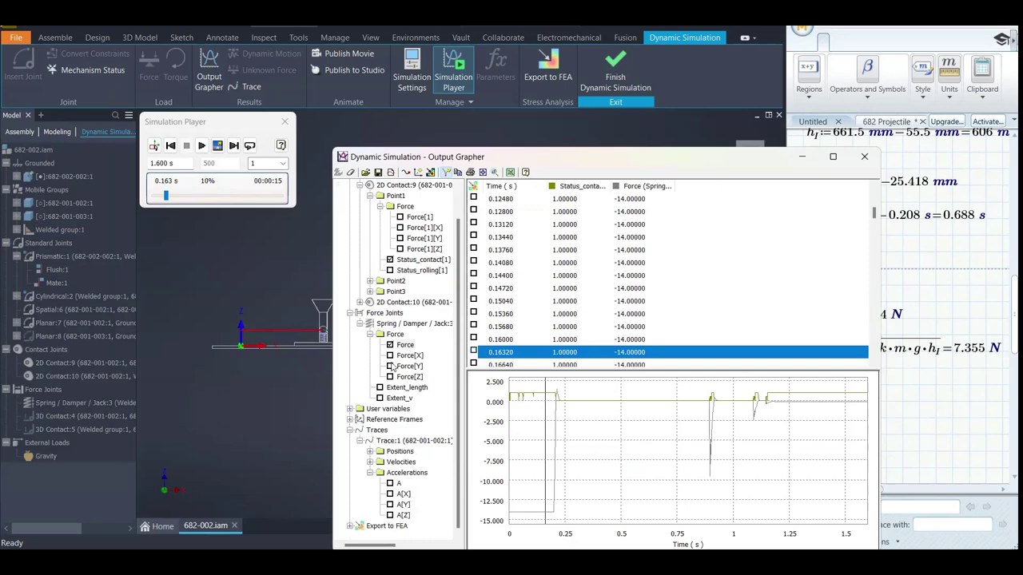
left_click(390, 345)
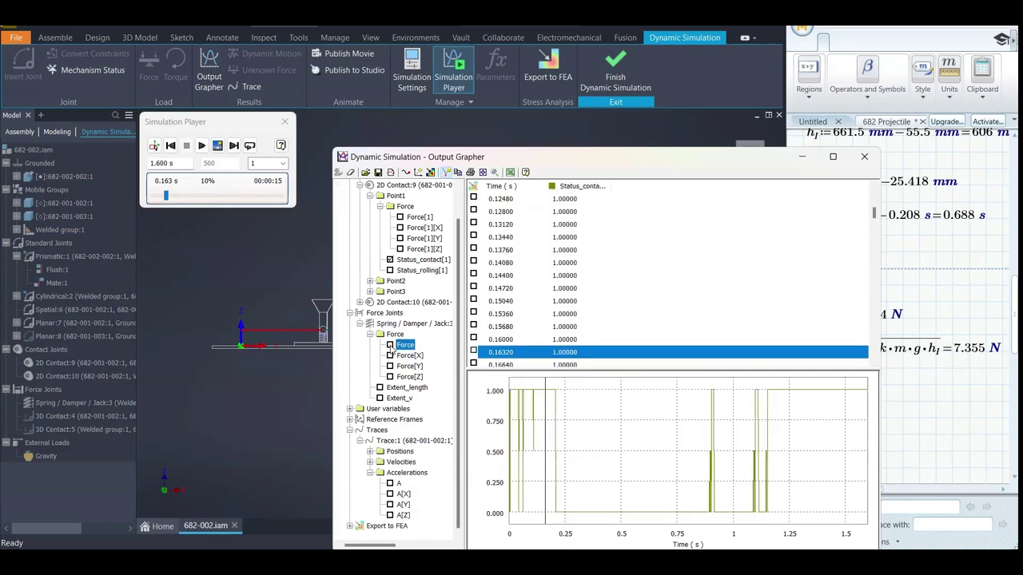
left_click(390, 346)
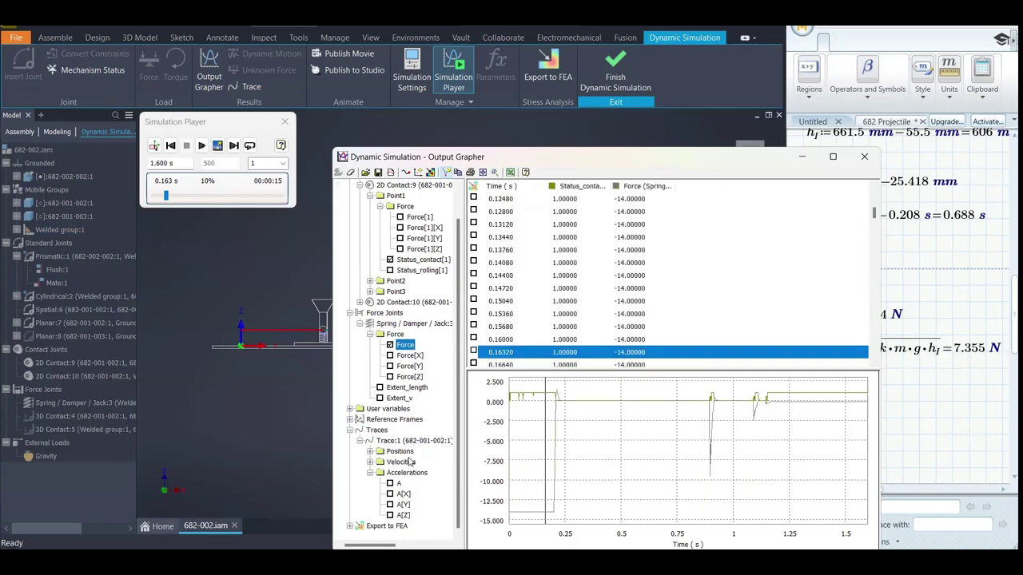
left_click(390, 260)
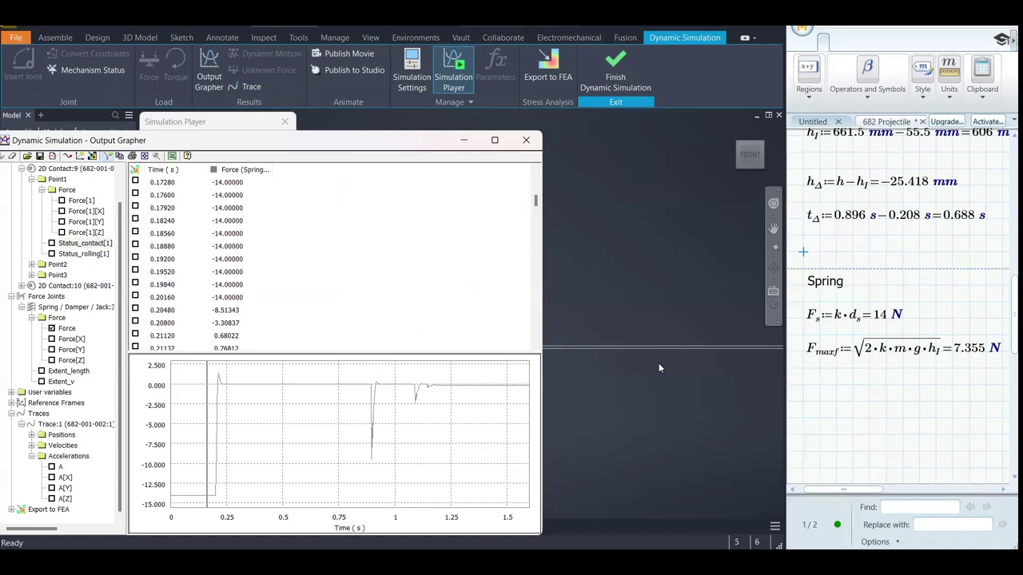
Select the 0.20160 s time step and examine the compressed spring beneath the ball
left_click(645, 367)
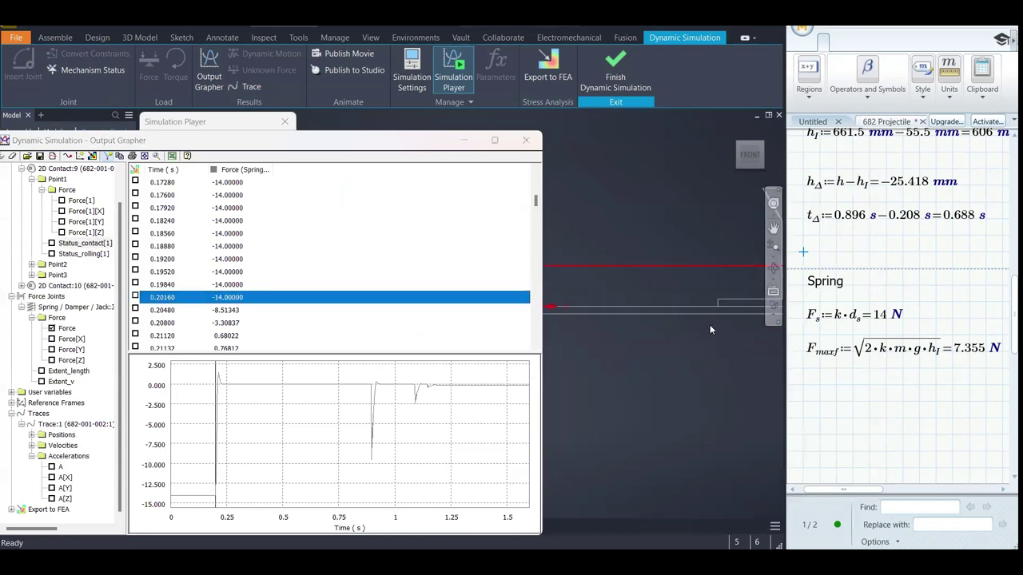
scroll(570, 345, "down", 5)
scroll(665, 255, "up", 5)
key("F2")
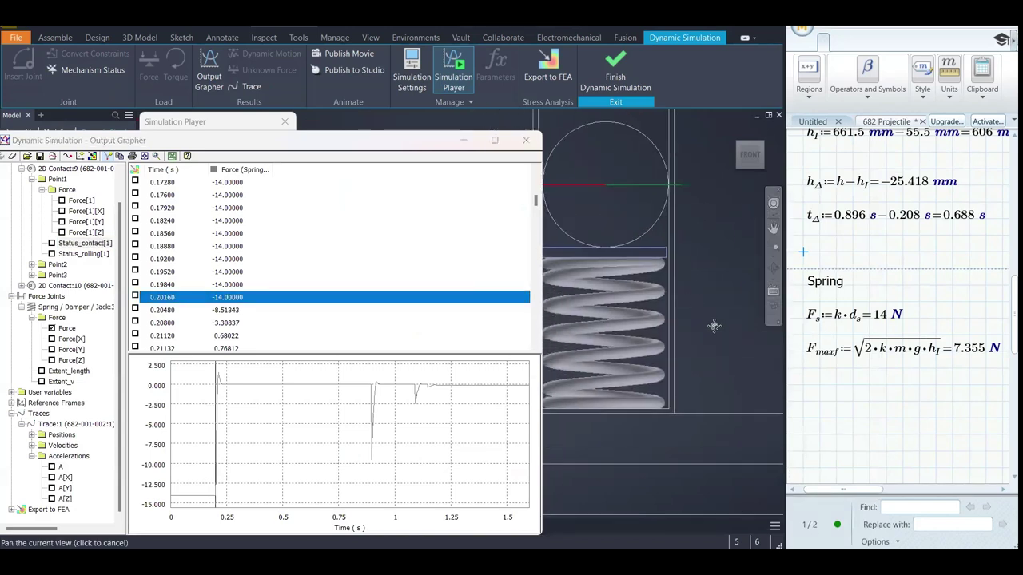
left_click_drag(713, 325, 695, 339)
Compare the spring force and compression at the 0.19840, 0.19520 and 0.20160 s time steps
left_click(228, 285)
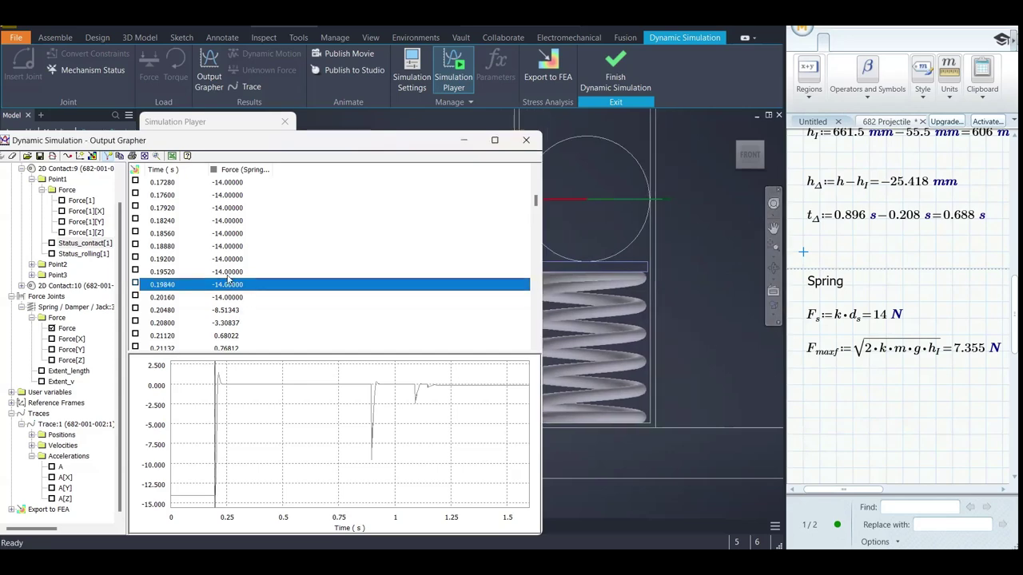
left_click(229, 273)
left_click(231, 297)
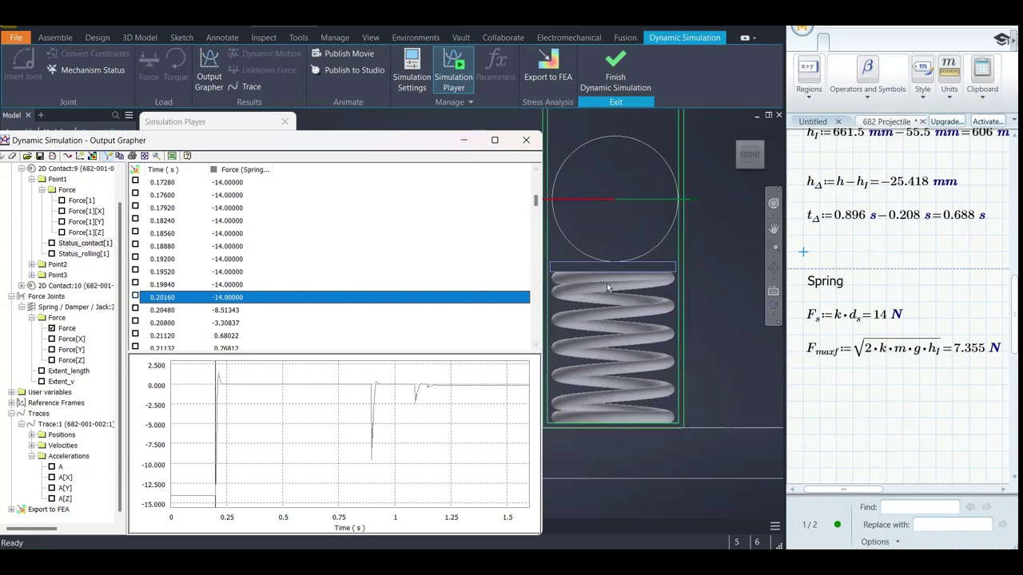
scroll(609, 290, "down", 4)
scroll(609, 289, "up", 4)
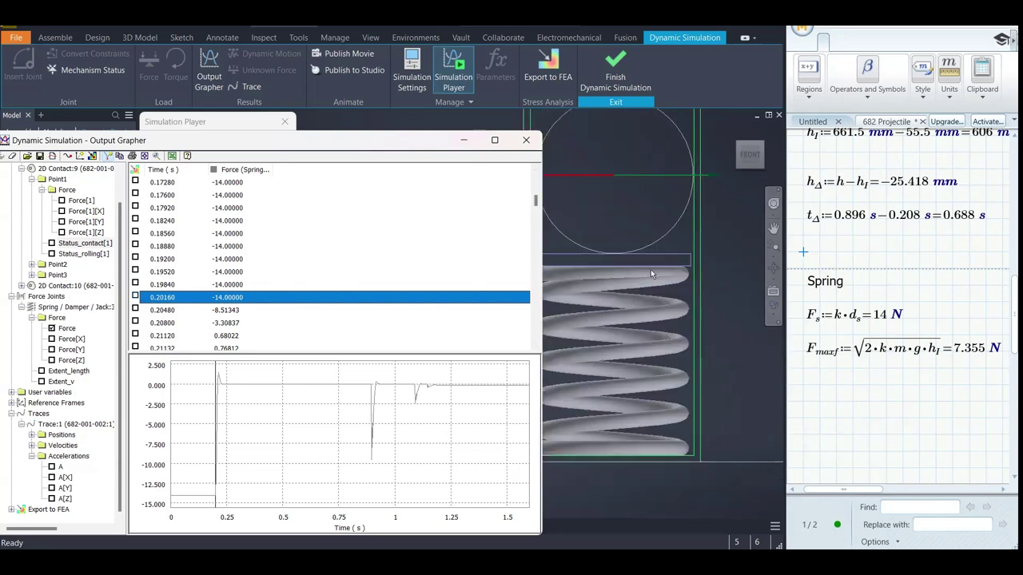
scroll(653, 273, "down", 2)
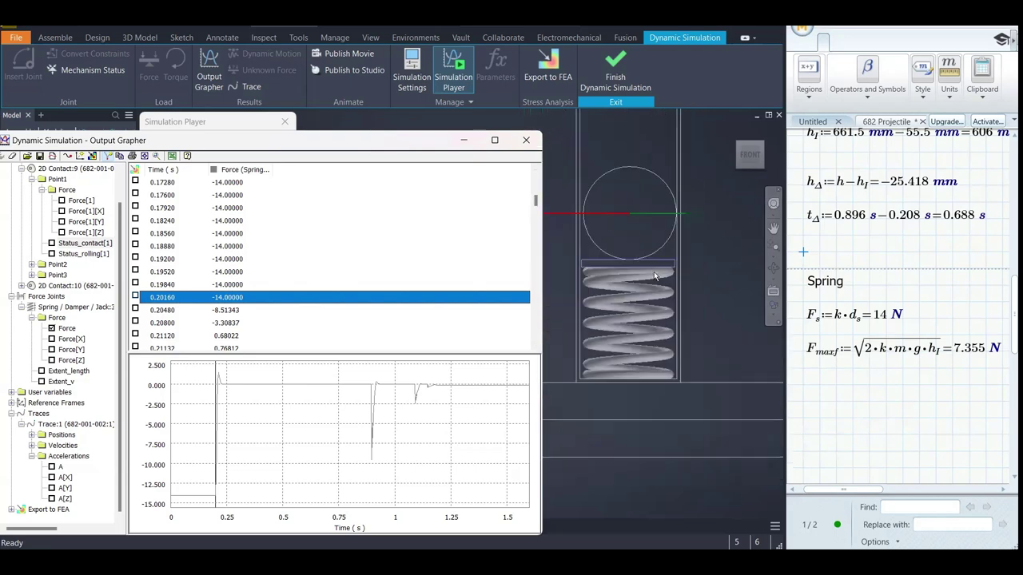
middle_click_drag(643, 271, 674, 279)
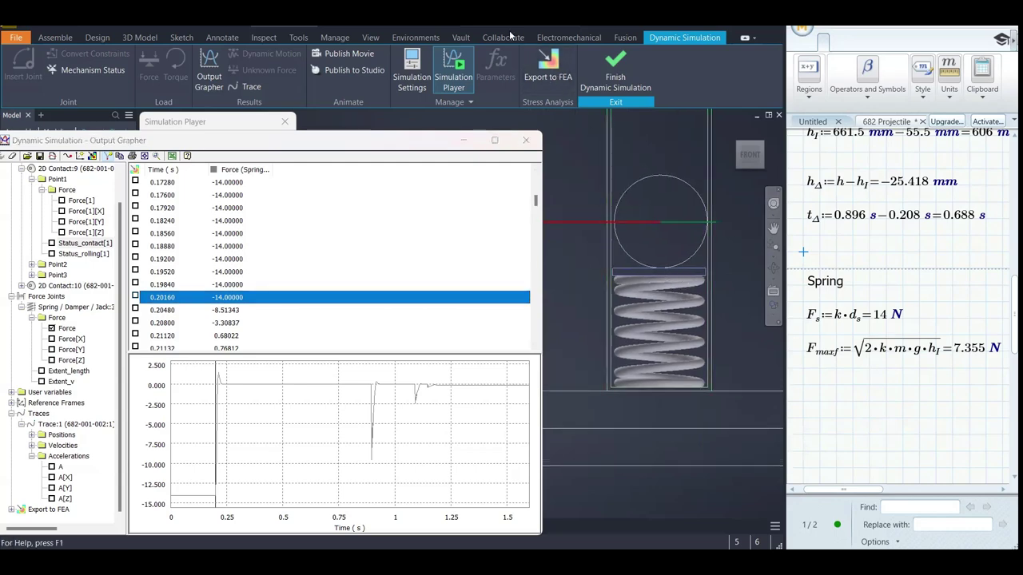
Step back and forth between 0.19840 and 0.20160 s to check the spring just before release
left_click(162, 297)
key("Up")
key("Down")
key("Up")
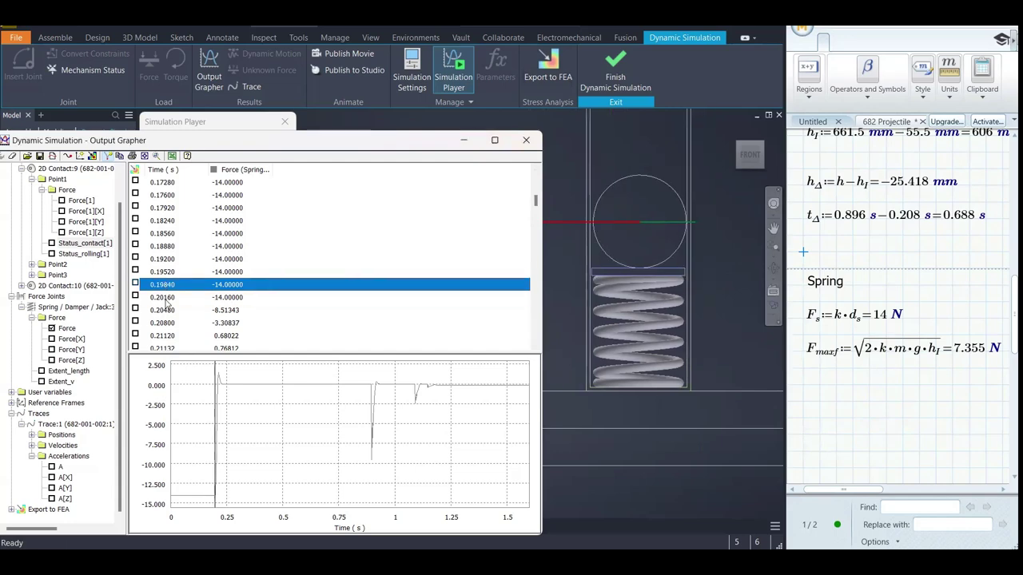
key("Down")
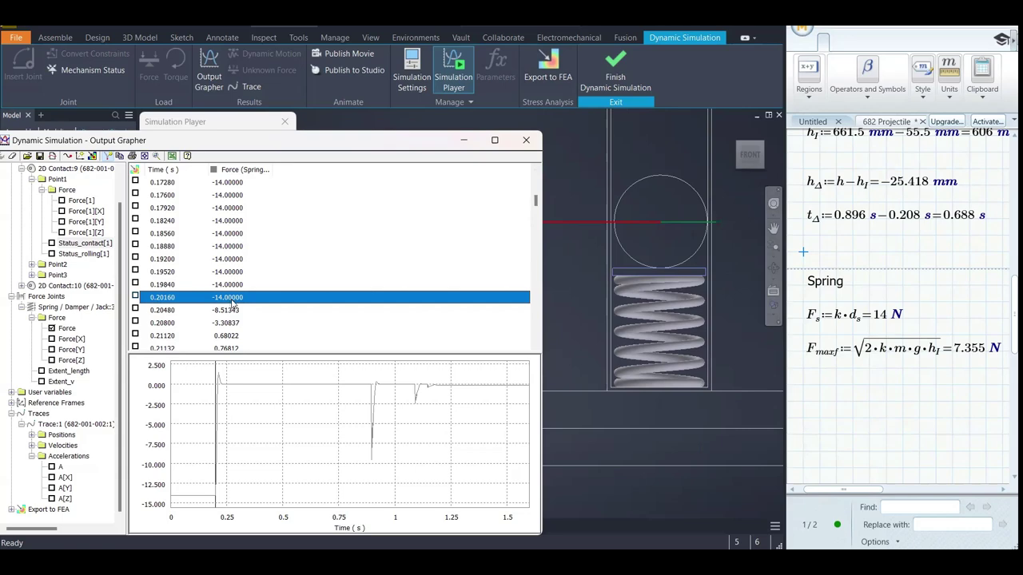
Review the k·d_s product in the worksheet's F_s equation against the simulated spring force
left_click(879, 314)
key("Left")
key("Left")
key("Left")
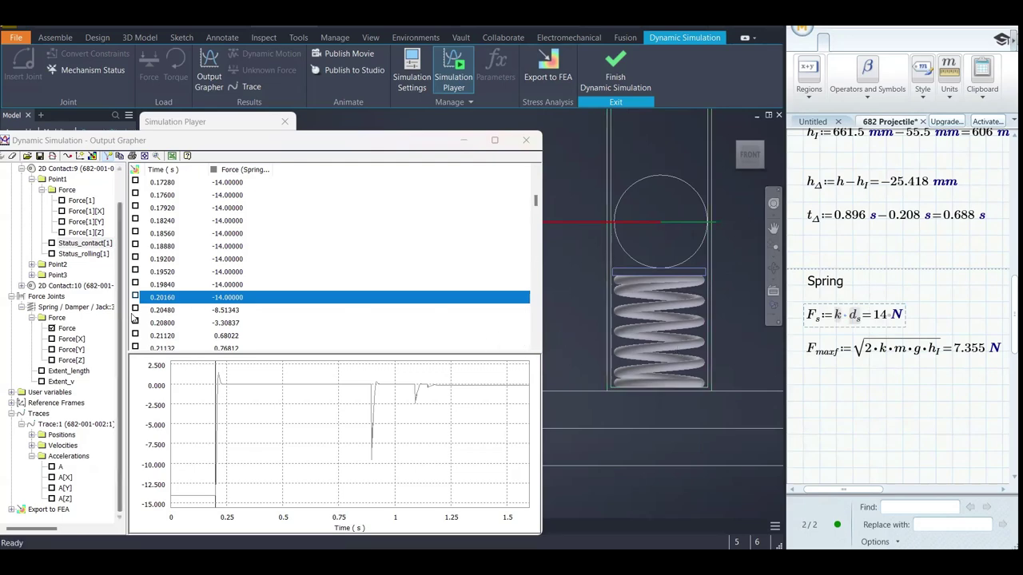
Examine the spring force and extension at the 0.20800 s time step as the ball is launched
left_click(219, 313)
left_click(227, 323)
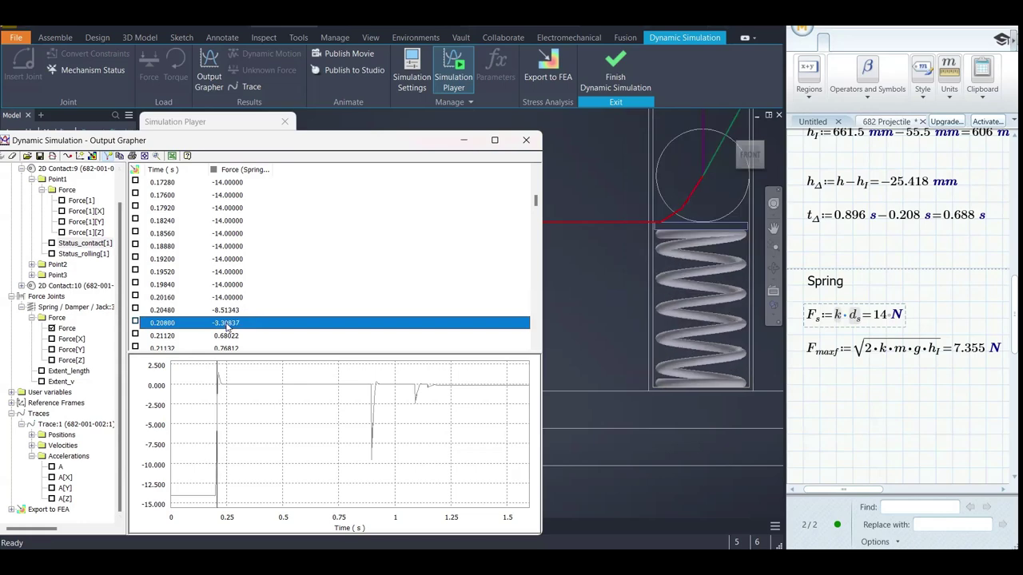
scroll(631, 247, "down", 3)
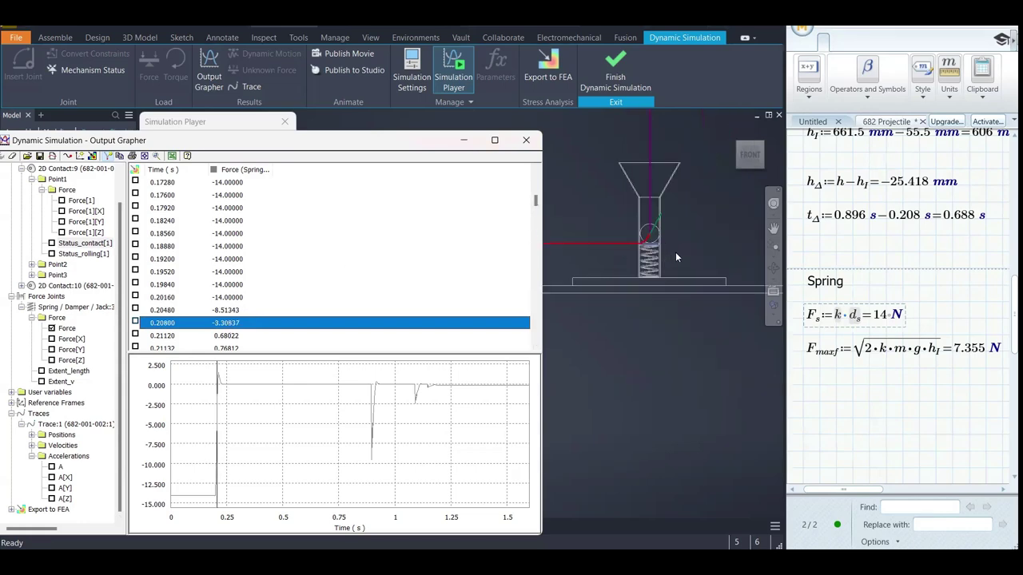
scroll(637, 246, "up", 2)
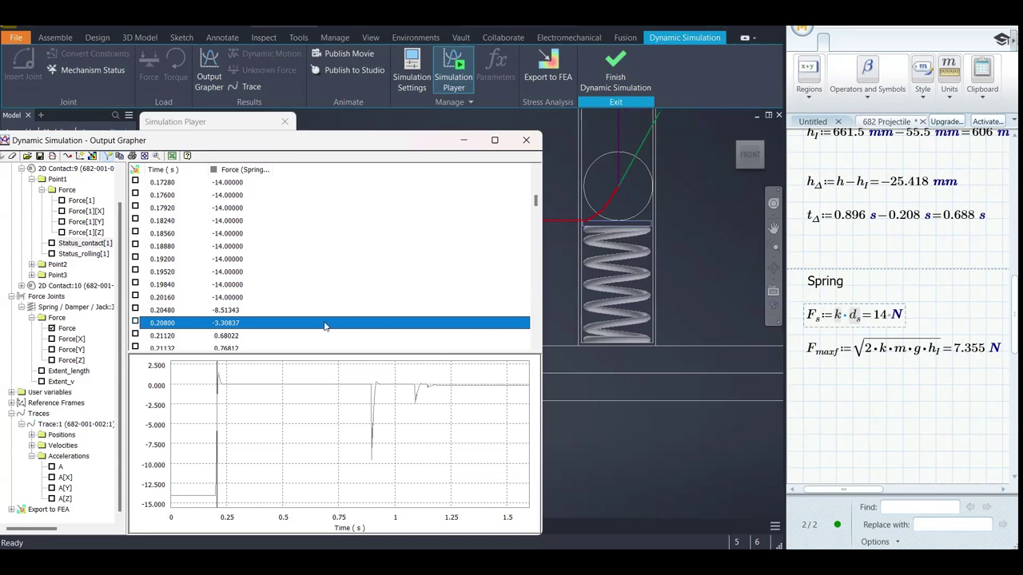
Examine the spring force just after launch at the 0.22720 and 0.24320 s time steps
scroll(290, 318, "down", 4)
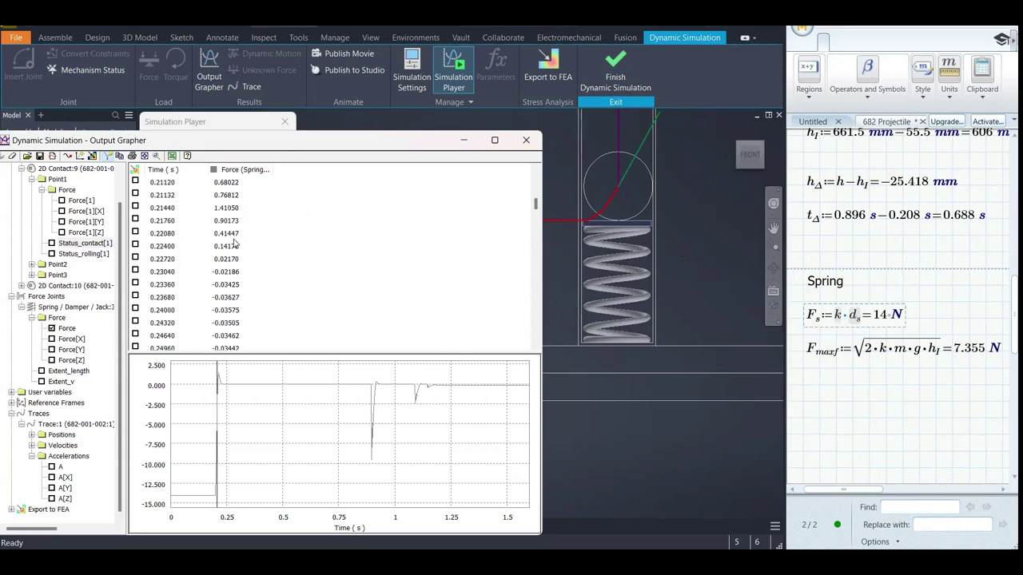
left_click(250, 259)
scroll(637, 230, "down", 3)
scroll(637, 230, "down", 3)
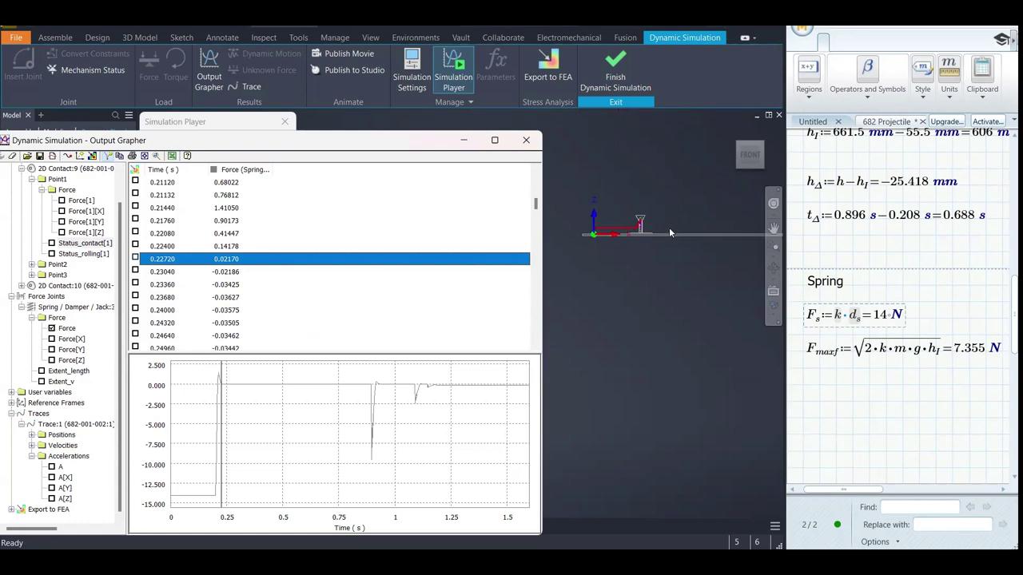
middle_click_drag(669, 227, 650, 220)
scroll(616, 217, "up", 5)
scroll(613, 224, "down", 2)
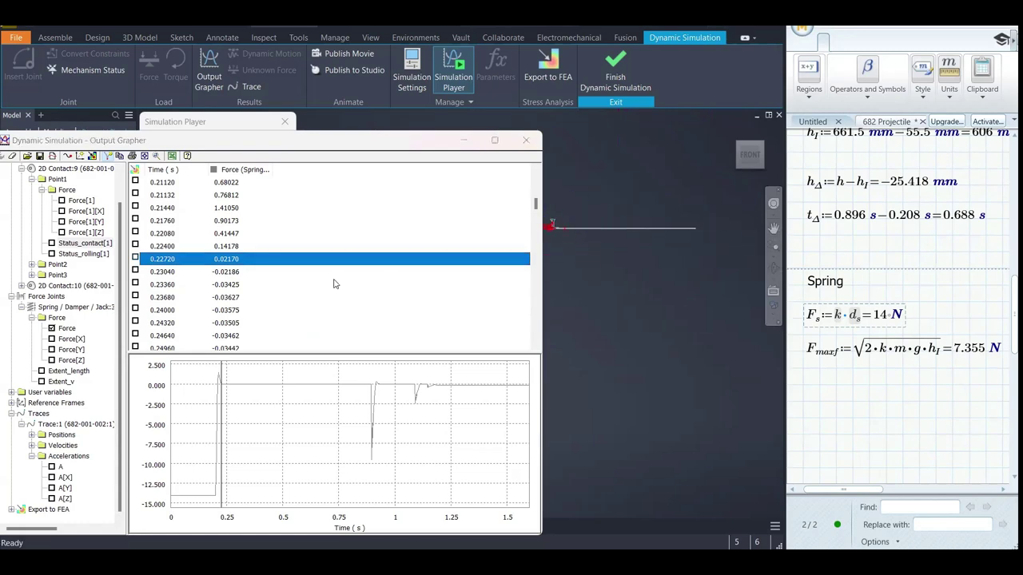
left_click(248, 323)
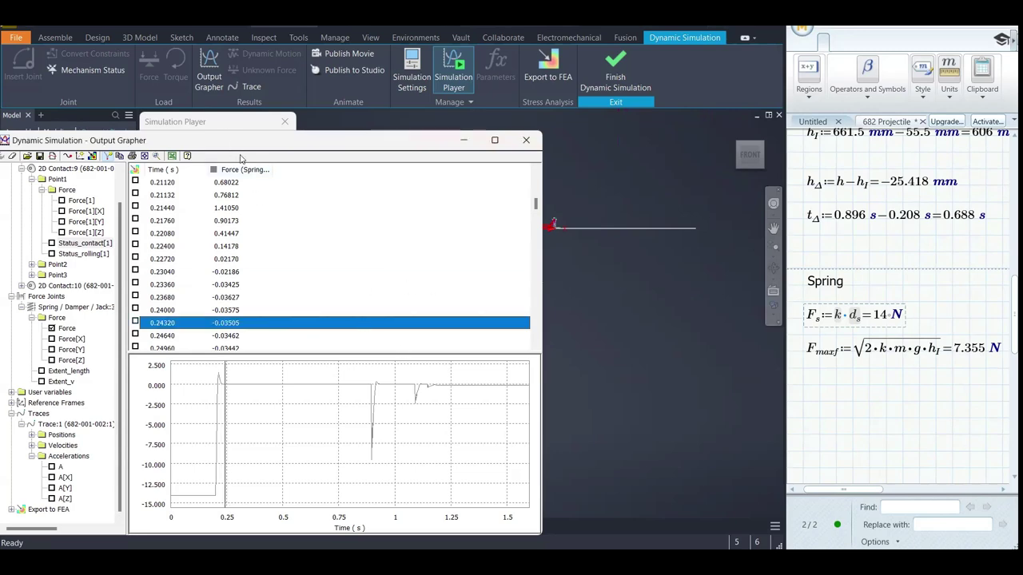
Expand the trace's velocity and position results and add P[Z] to the Output Grapher plot beside the spring force
left_click_drag(240, 141, 256, 116)
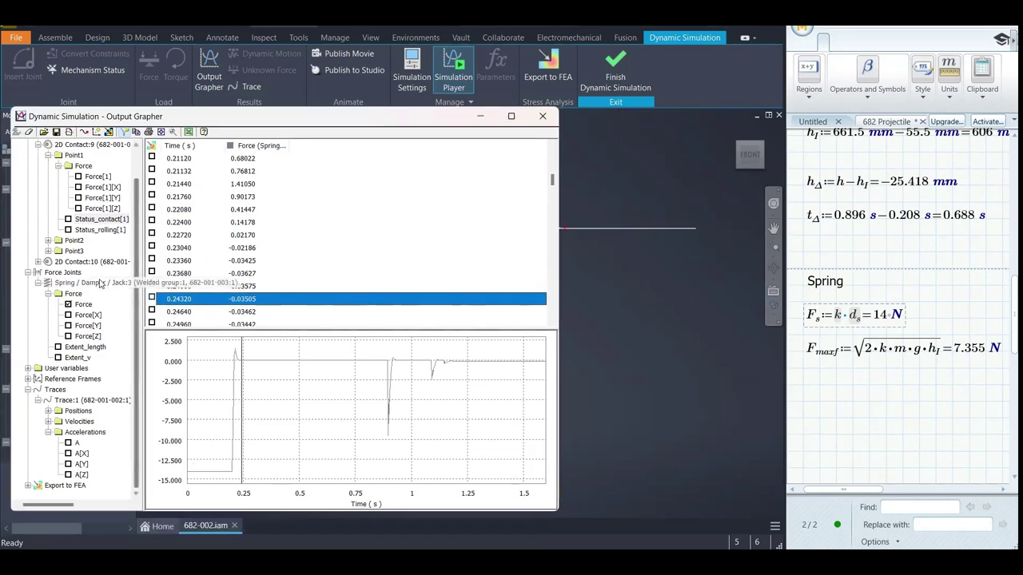
scroll(90, 254, "up", 1)
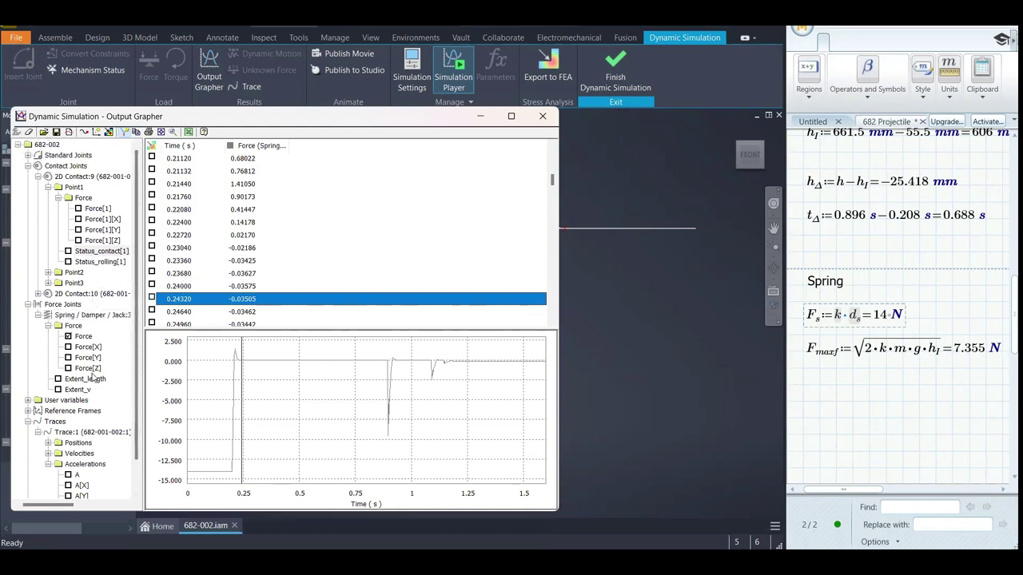
scroll(95, 379, "down", 1)
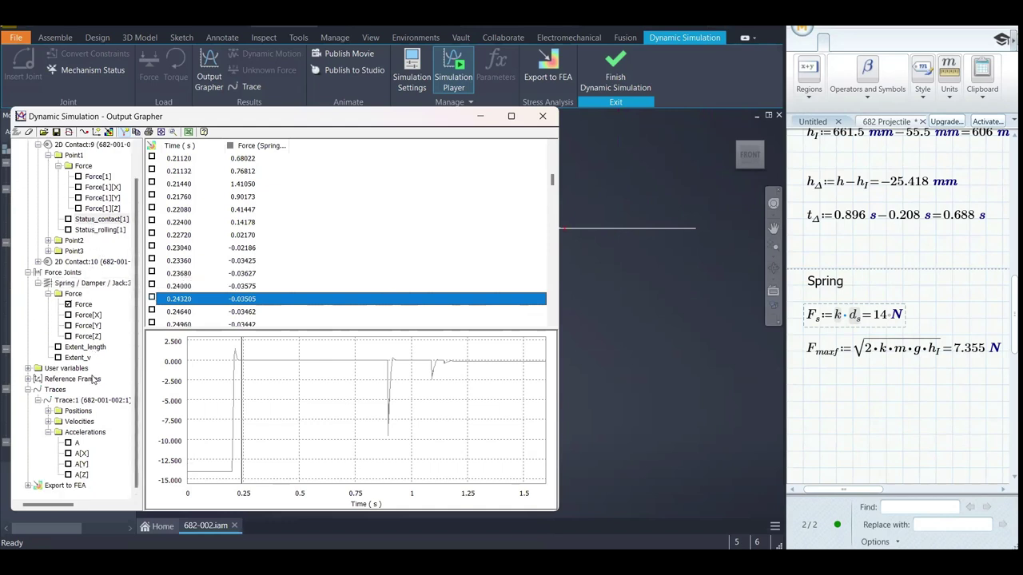
left_click(48, 421)
left_click(48, 410)
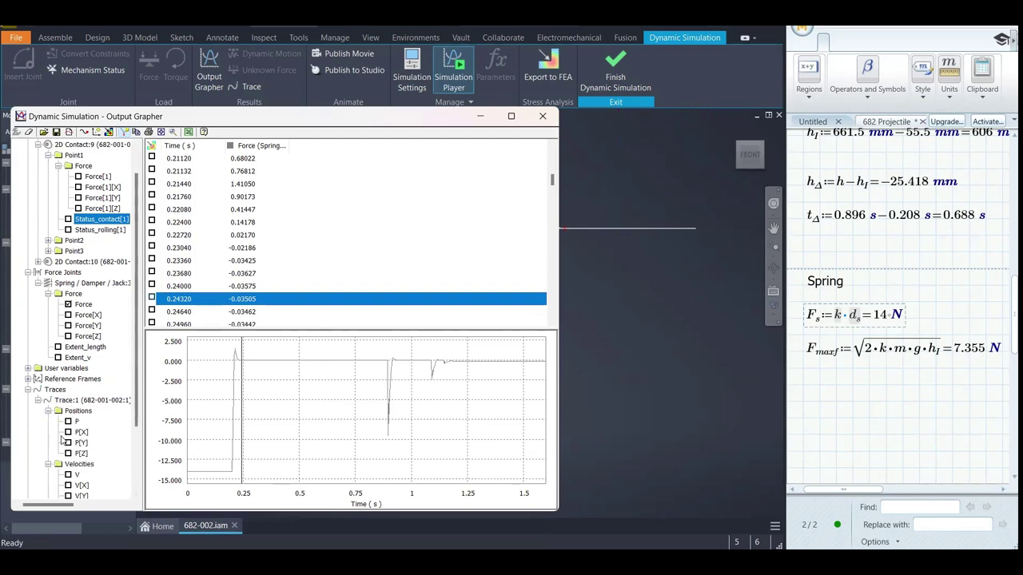
left_click(69, 453)
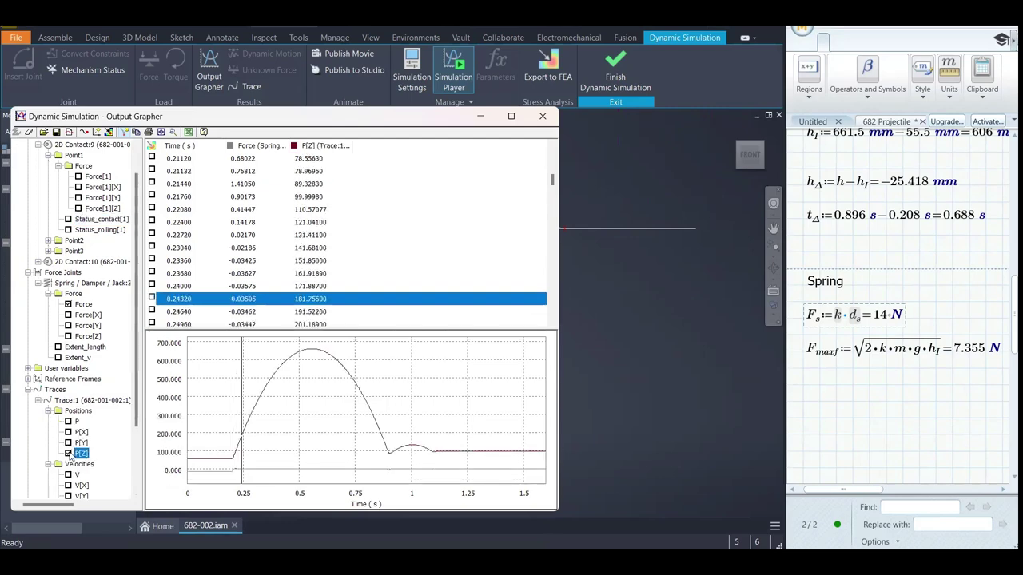
Move the simulation to 0.89280 s near the ball's landing and review the worksheet's F_maxf equation
left_click(389, 456)
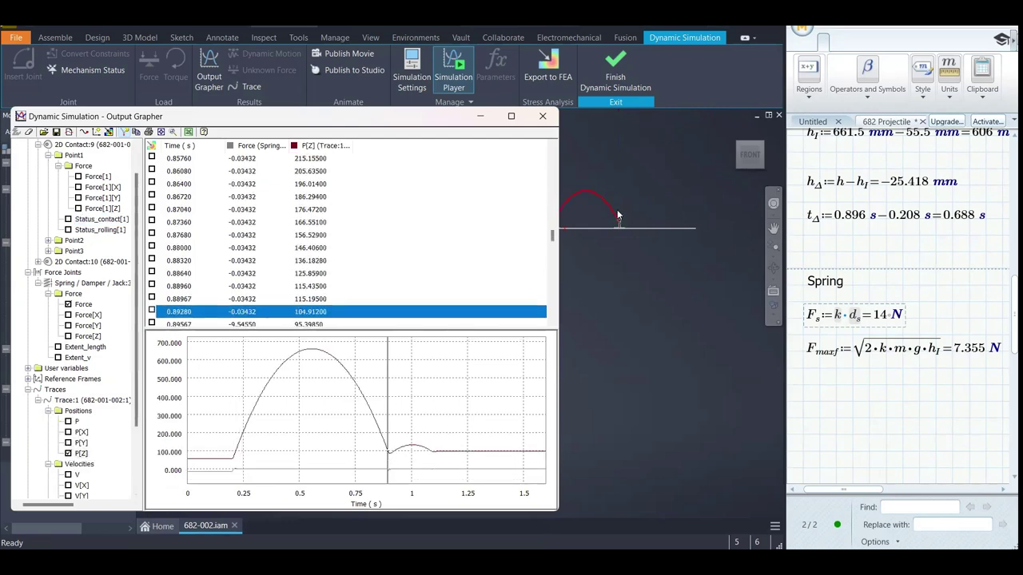
middle_click_drag(634, 270, 687, 286)
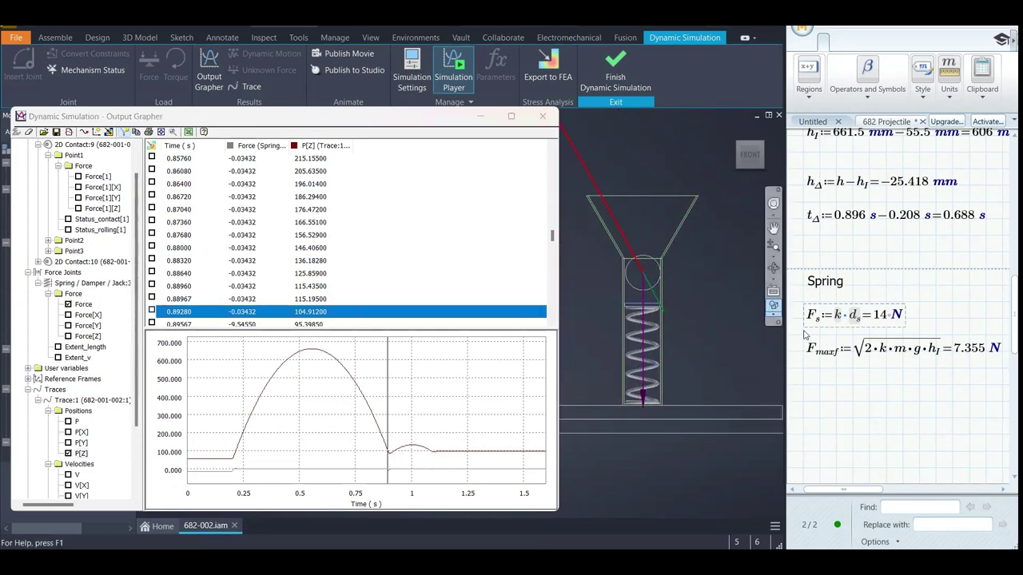
left_click(856, 349)
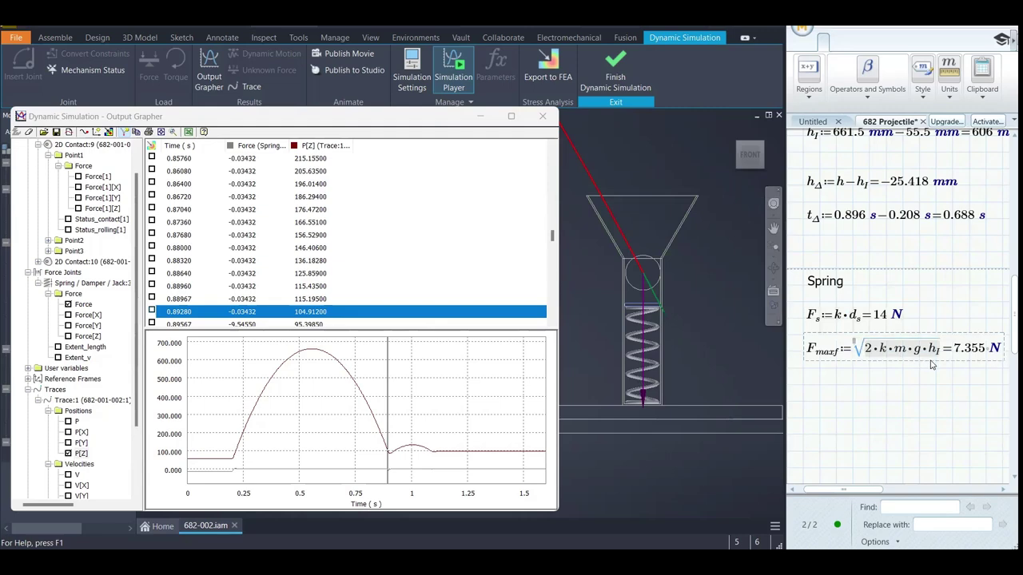
left_click(930, 362)
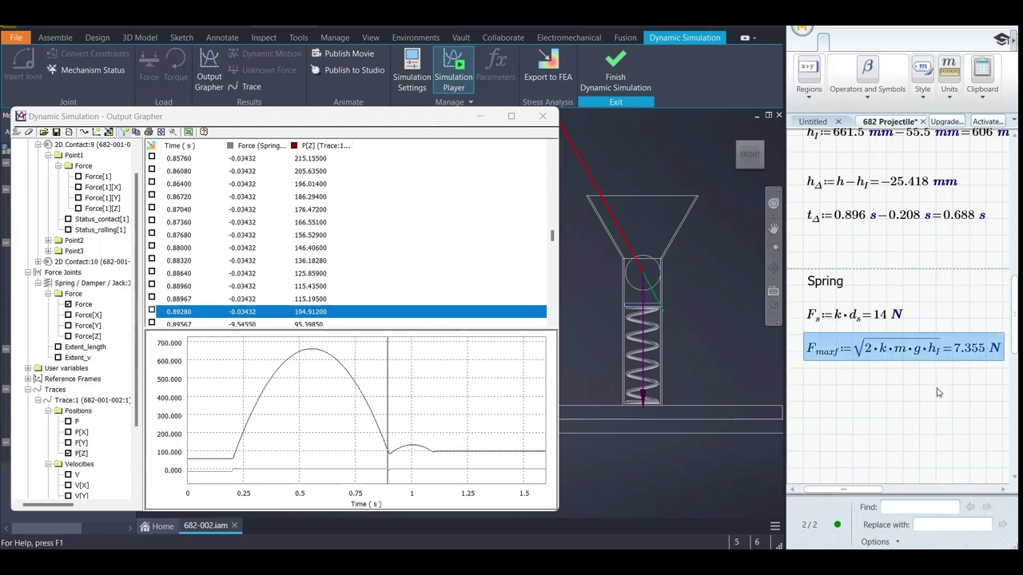
left_click(938, 391)
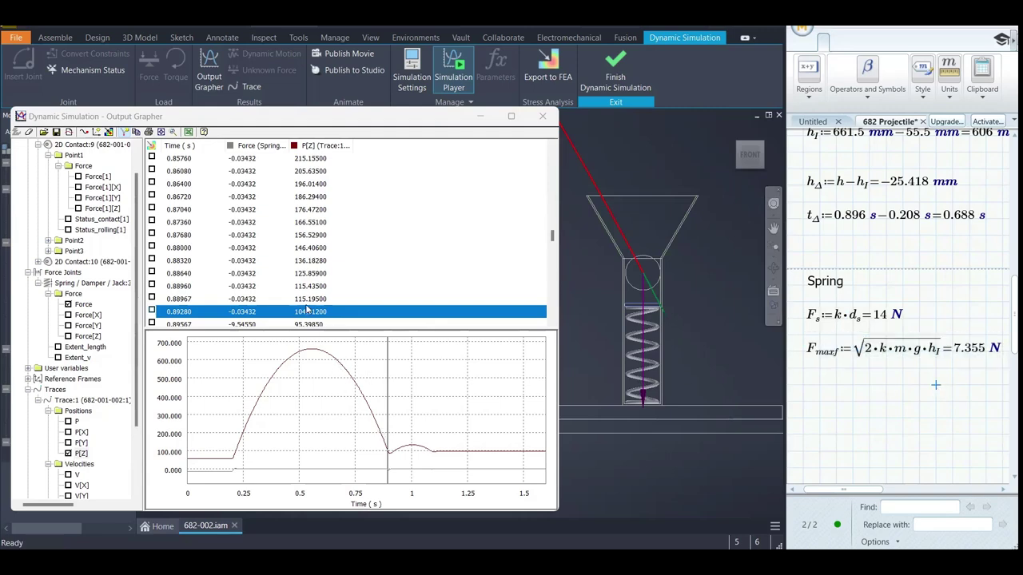
Examine the spring force at the 0.89567 s time step and inspect the ball's contact with the spring plate up close
scroll(307, 310, "down", 3)
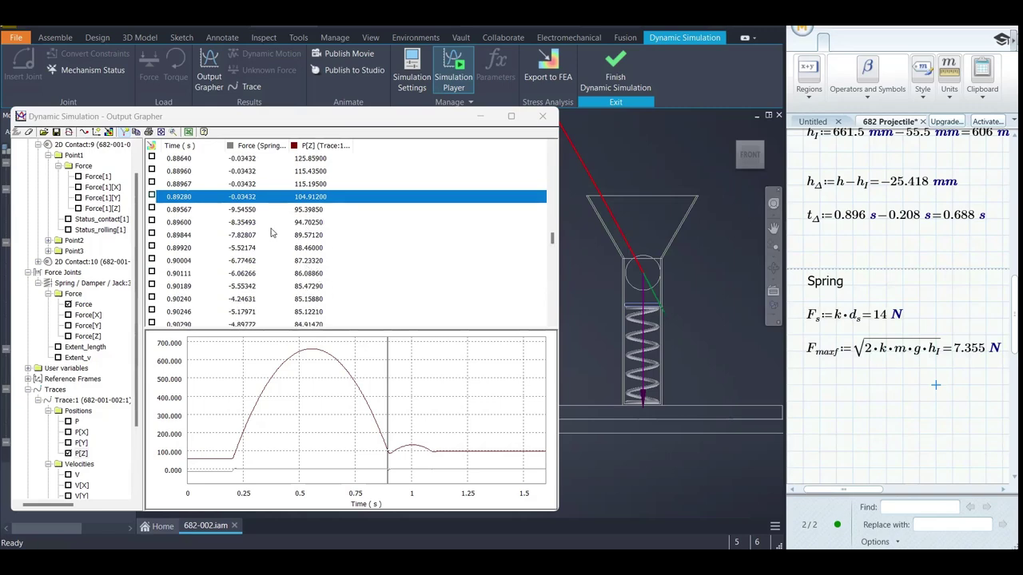
left_click(254, 211)
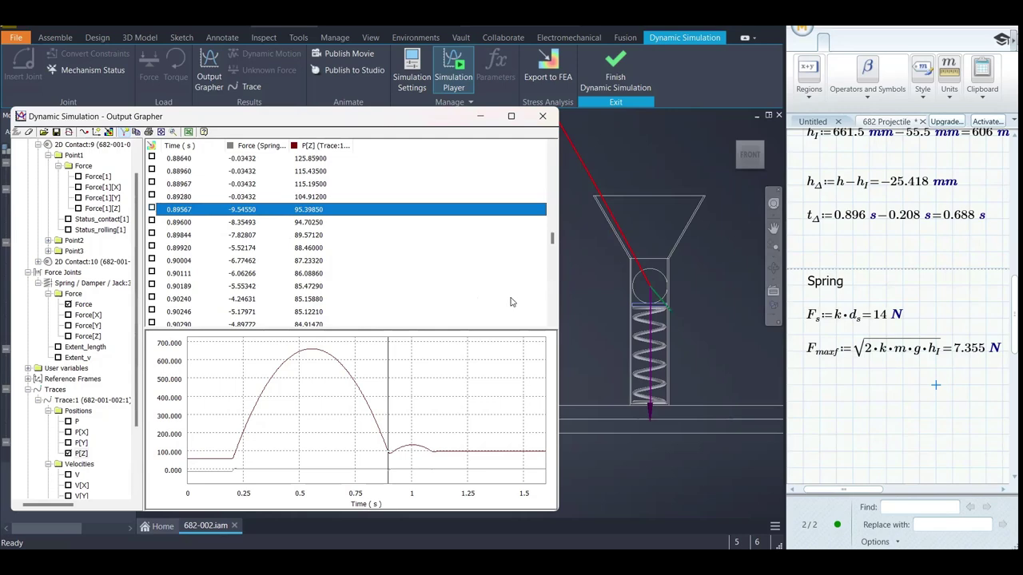
scroll(664, 298, "up", 5)
scroll(665, 299, "up", 3)
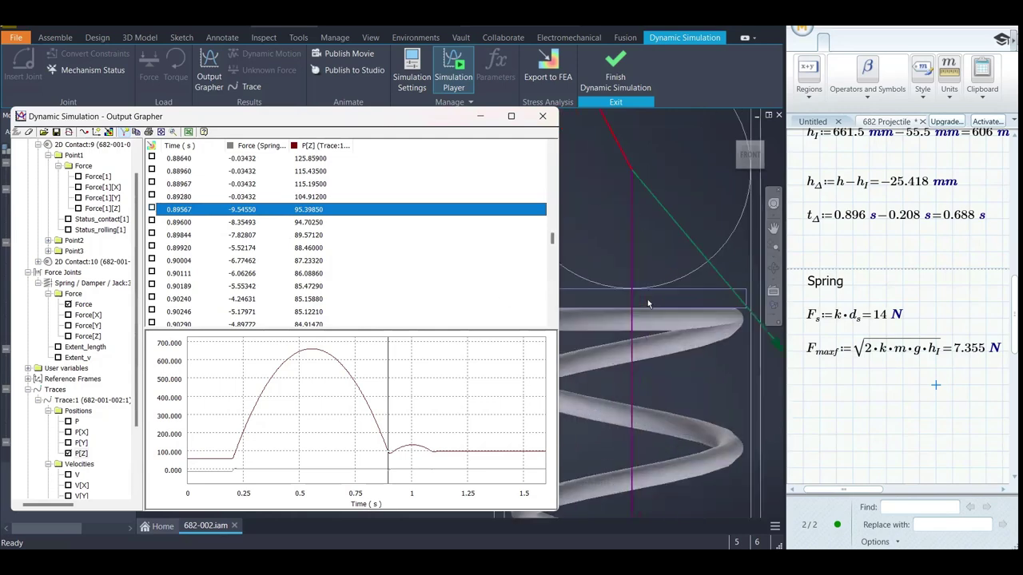
scroll(663, 300, "down", 8)
scroll(655, 304, "up", 10)
scroll(655, 308, "down", 8)
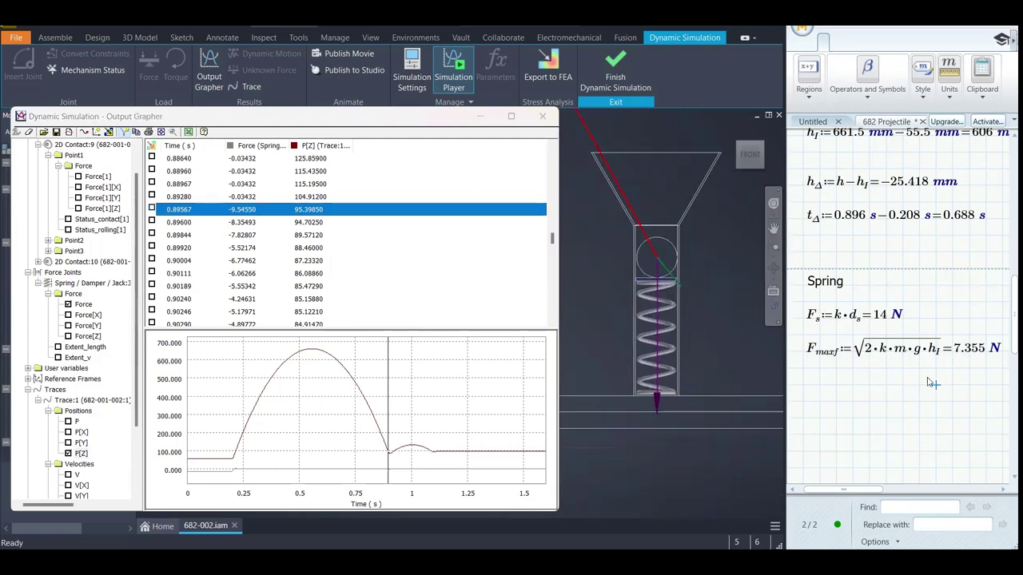
Compare the worksheet's F_maxf result with the simulated spring force at the 0.89844 and 0.89567 s time steps
left_click(976, 360)
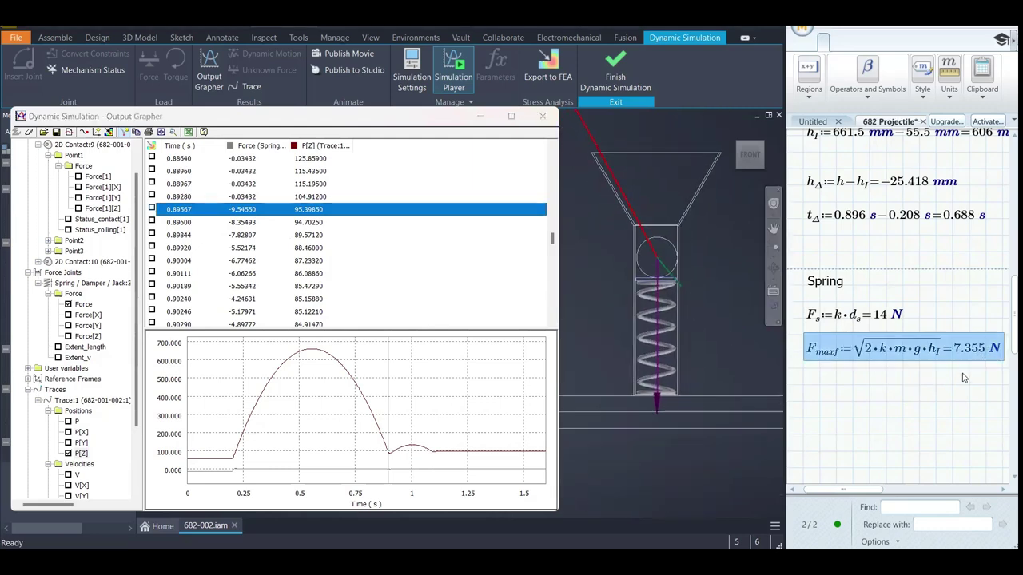
left_click(964, 358)
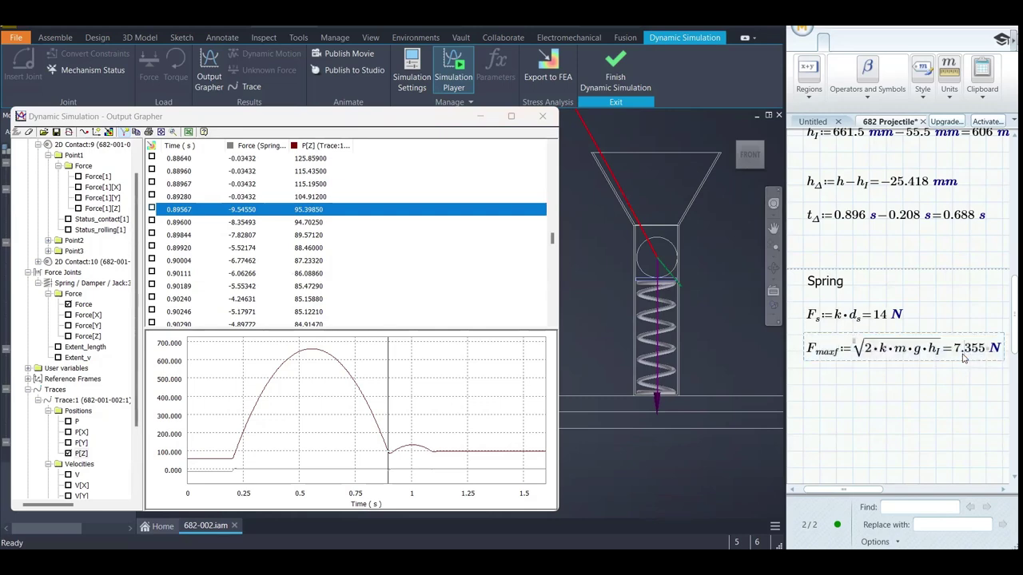
left_click(983, 379)
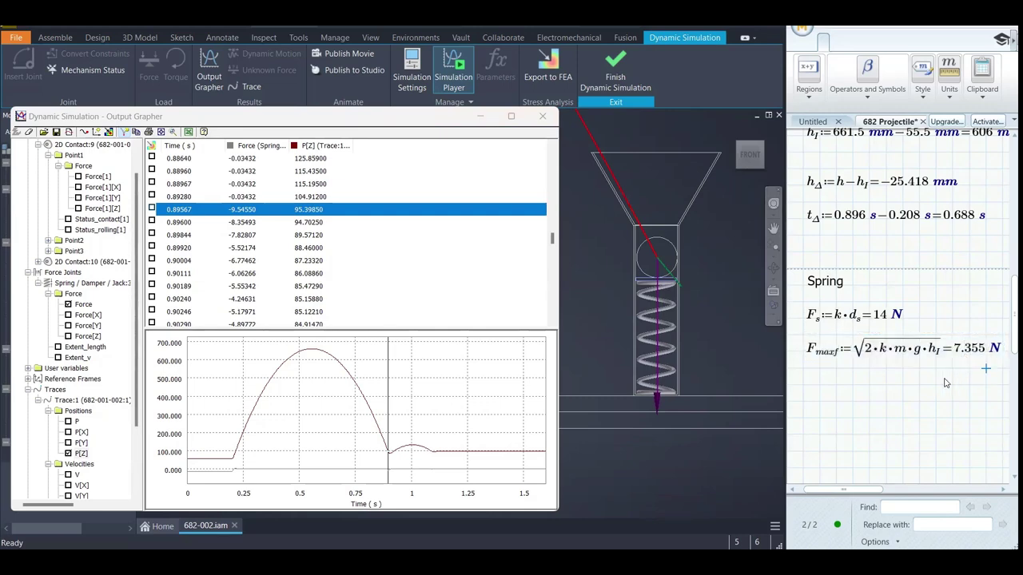
left_click(247, 235)
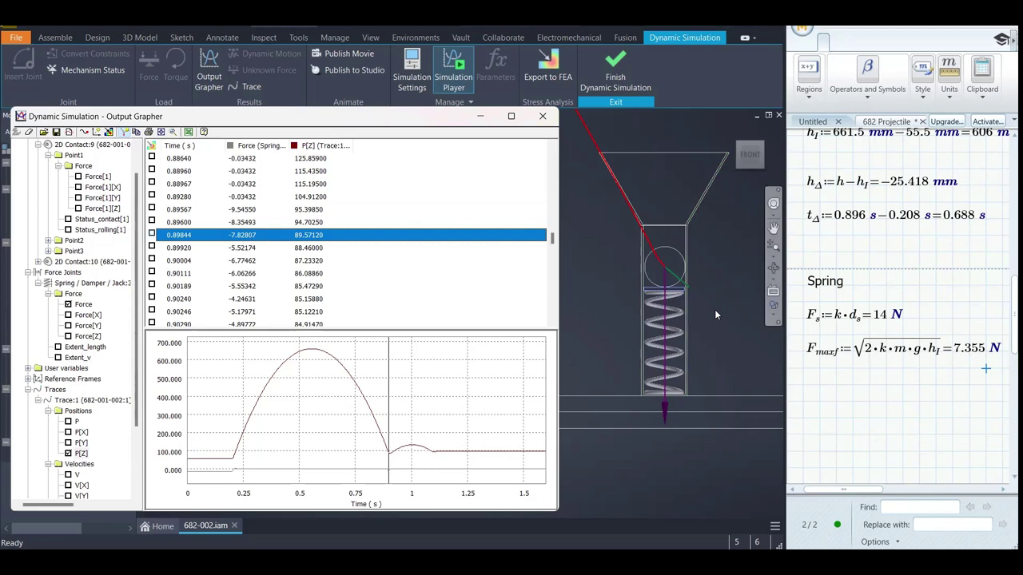
left_click(246, 211)
scroll(378, 324, "up", 1)
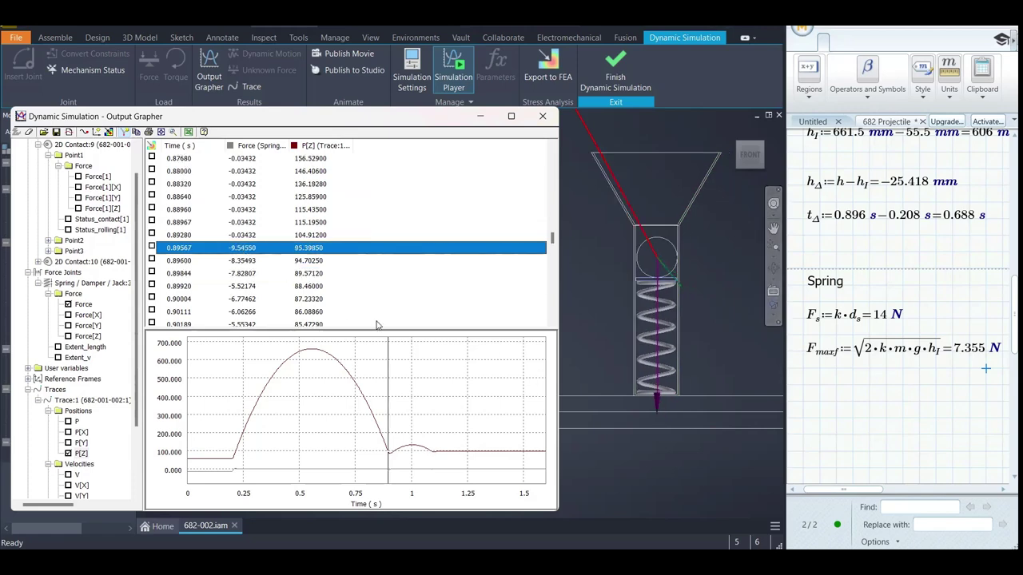
scroll(377, 324, "up", 1)
scroll(377, 325, "down", 2)
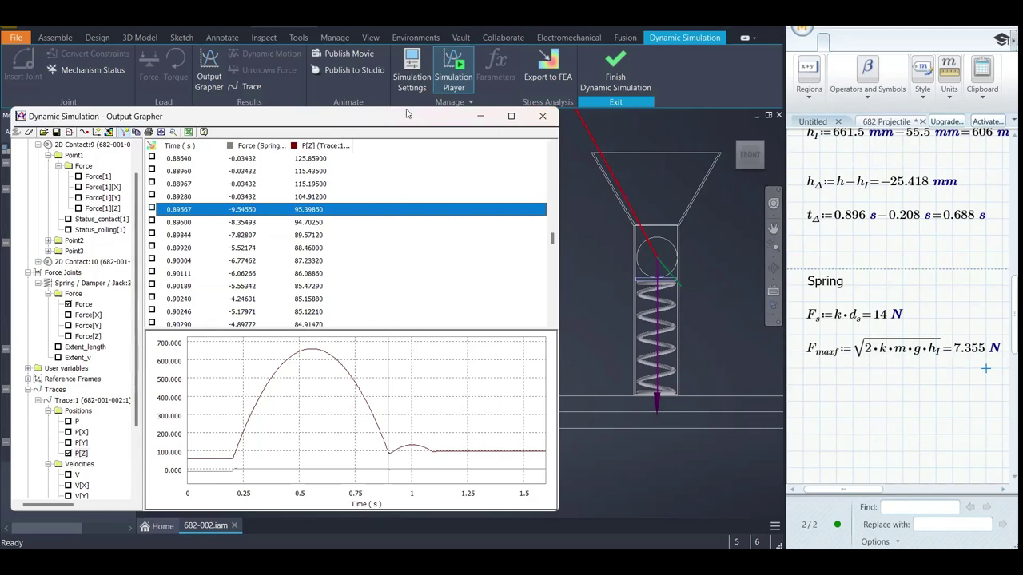
Close the Output Grapher, return the simulation to construction mode, and set the spiral spring's damping to 0.001 N s/mm
left_click(543, 116)
scroll(535, 240, "up", 3)
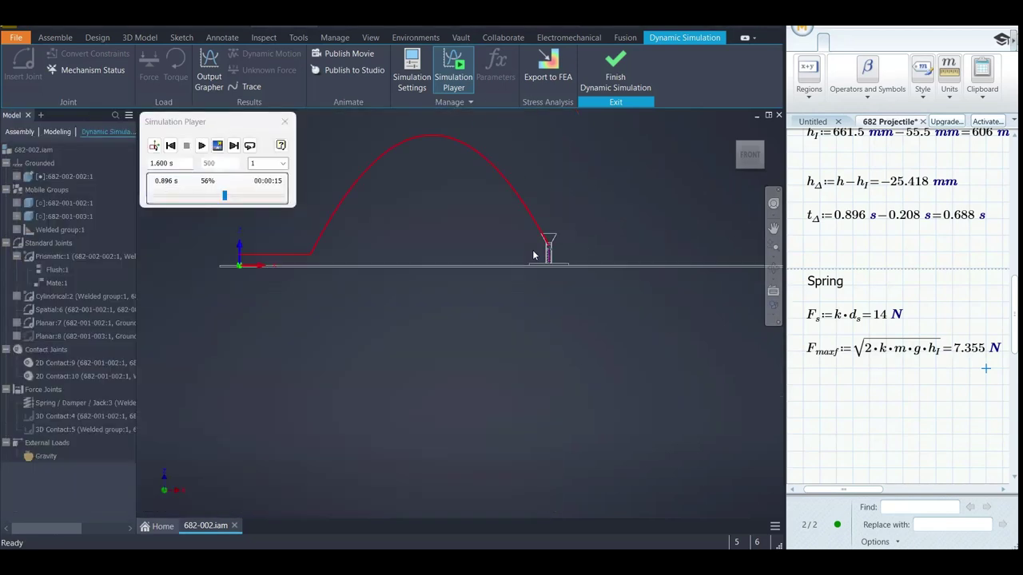
middle_click_drag(534, 256, 602, 274)
left_click(155, 147)
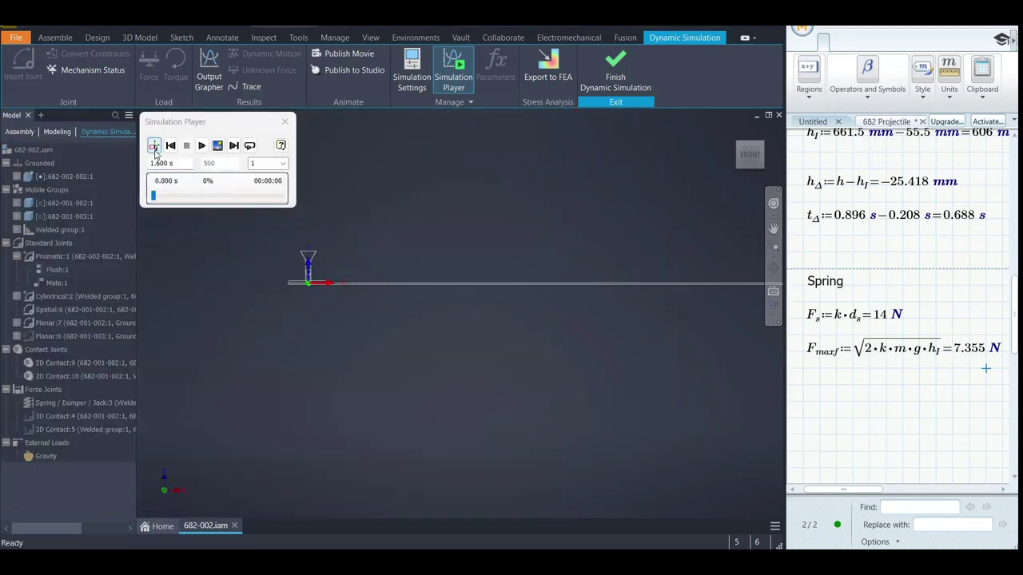
double_click(62, 403)
left_click(290, 189)
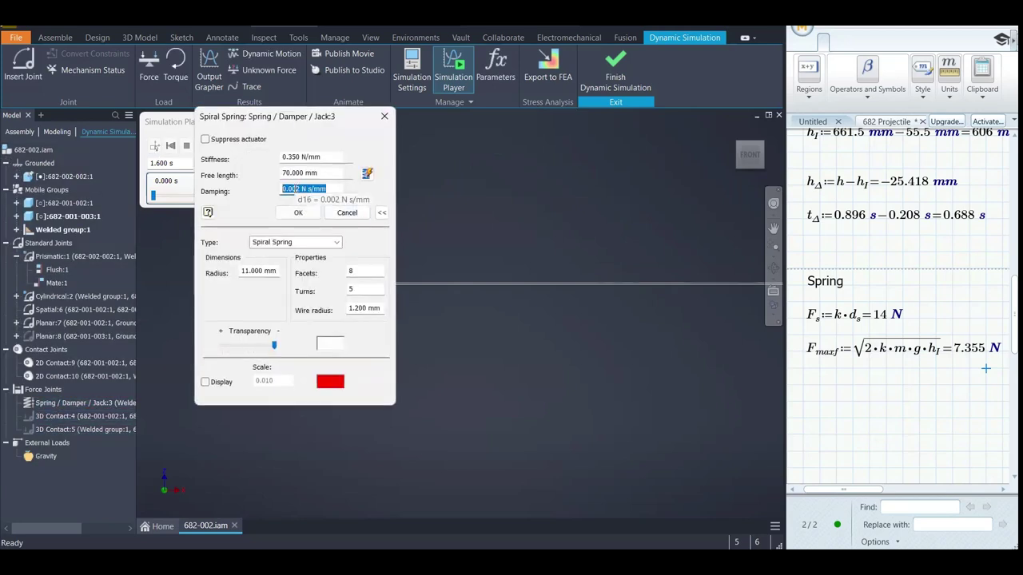
left_click(300, 191)
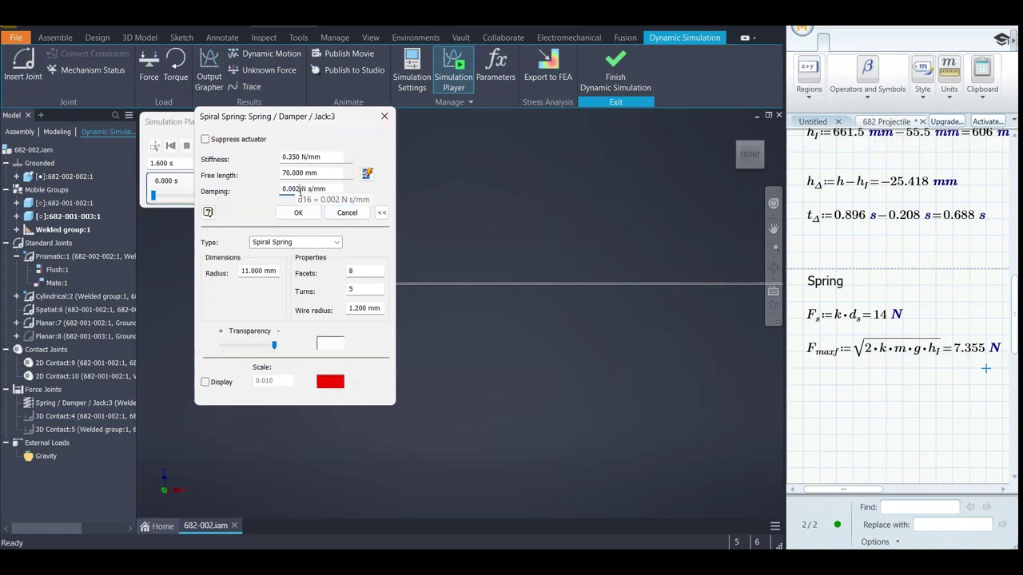
key("BackSpace")
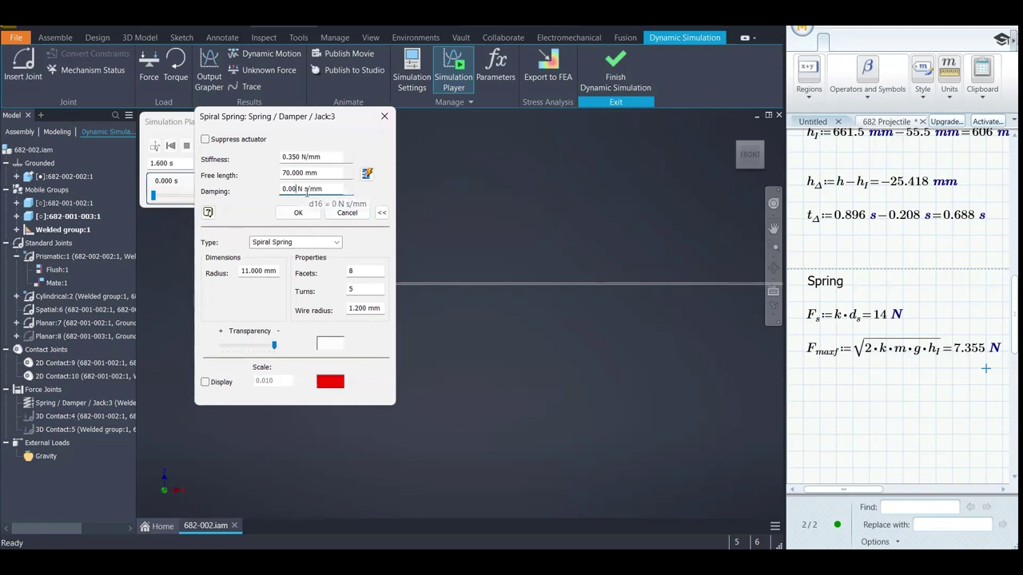
type("1")
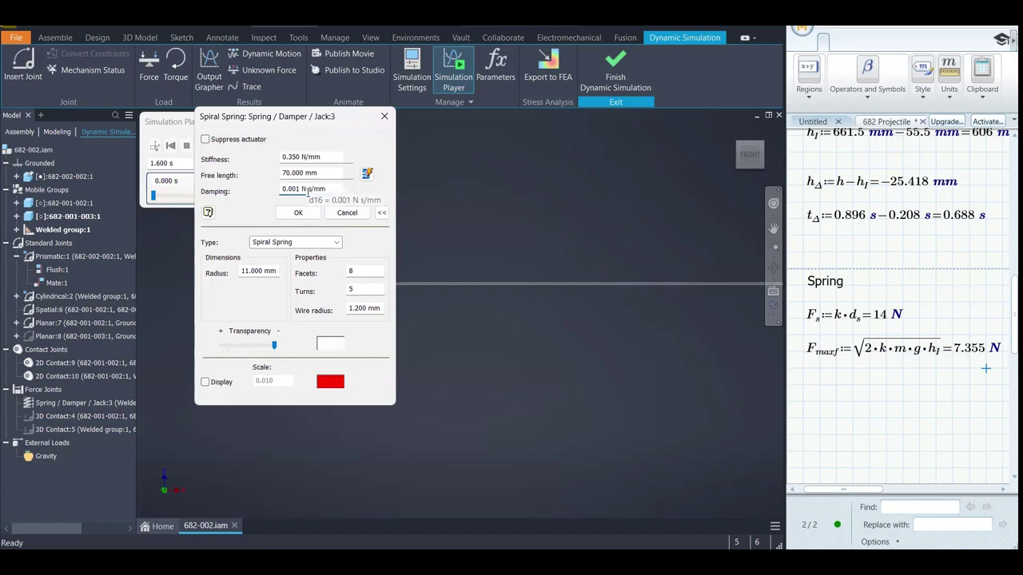
left_click(297, 212)
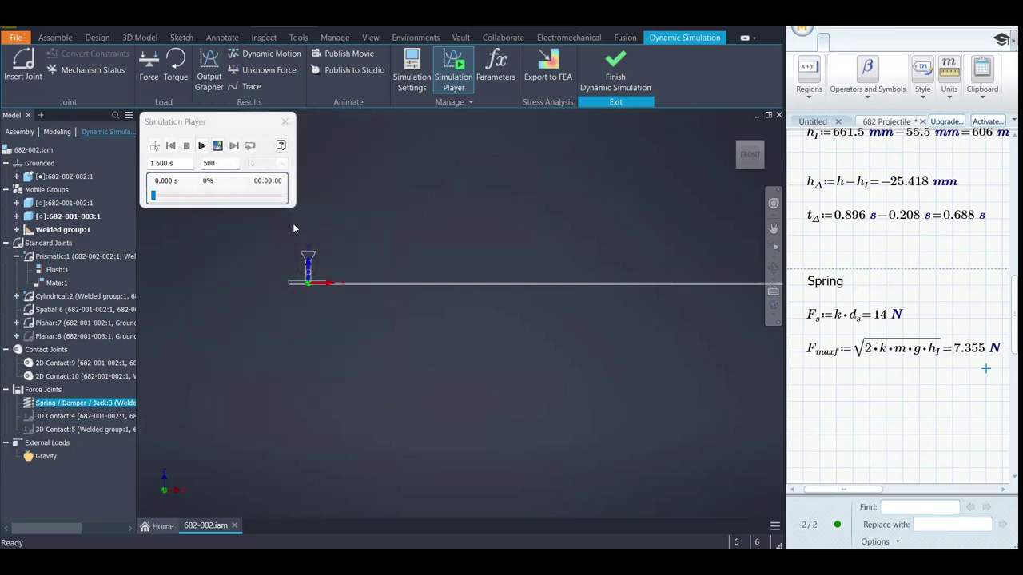
Run the 1.6 s simulation with the reduced spring damping and open the Output Grapher
left_click(201, 146)
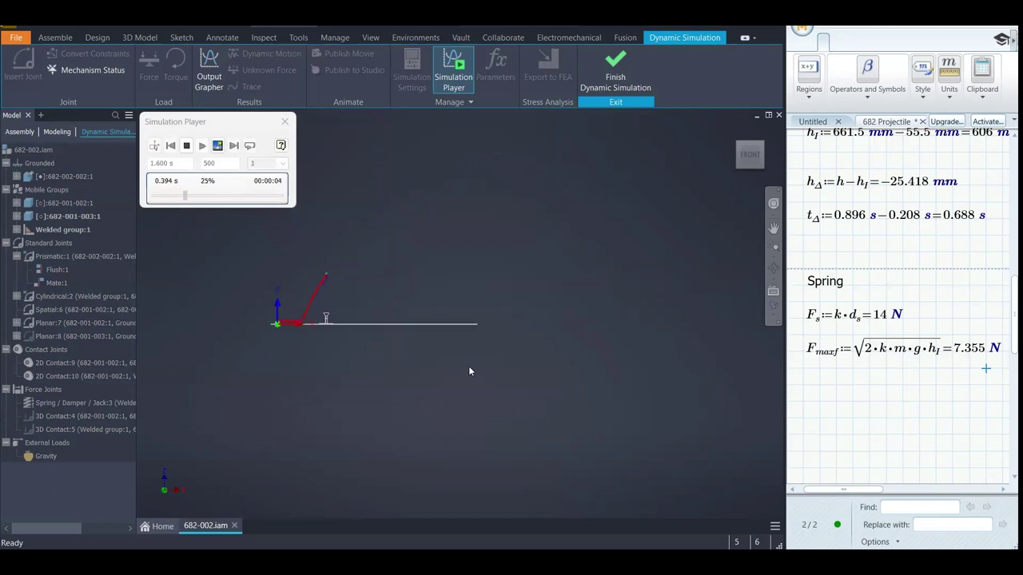
middle_click_drag(483, 365, 564, 441)
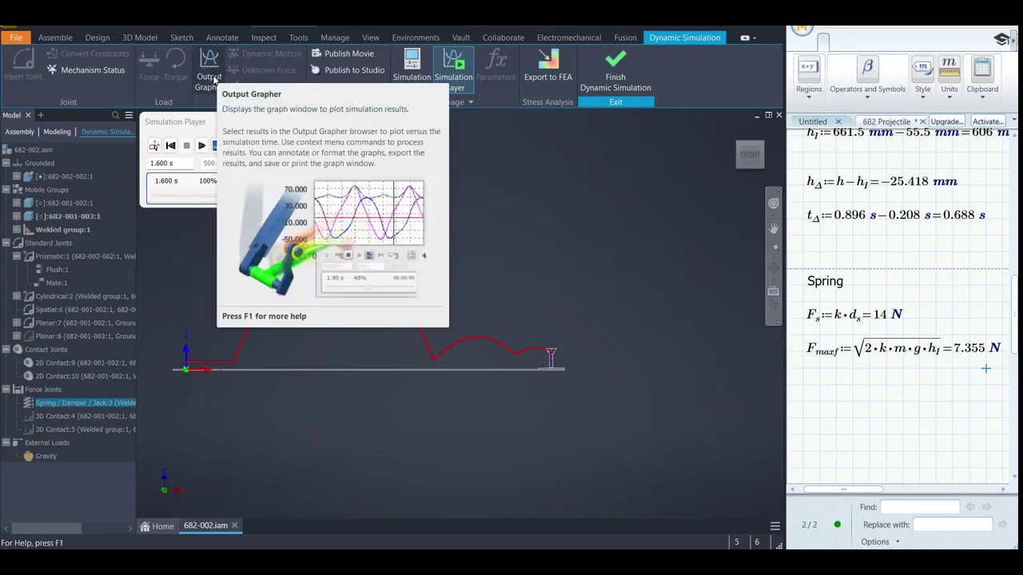
left_click(209, 74)
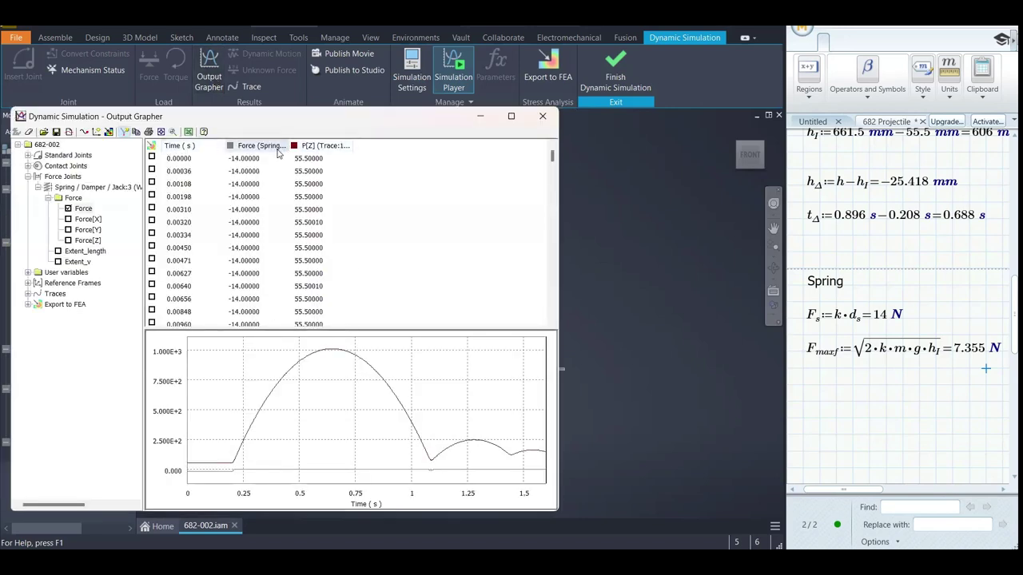
Examine the spring force at the ball's first landing around 1.08558 s and inspect the ball on the spring plate up close
scroll(225, 218, "down", 10)
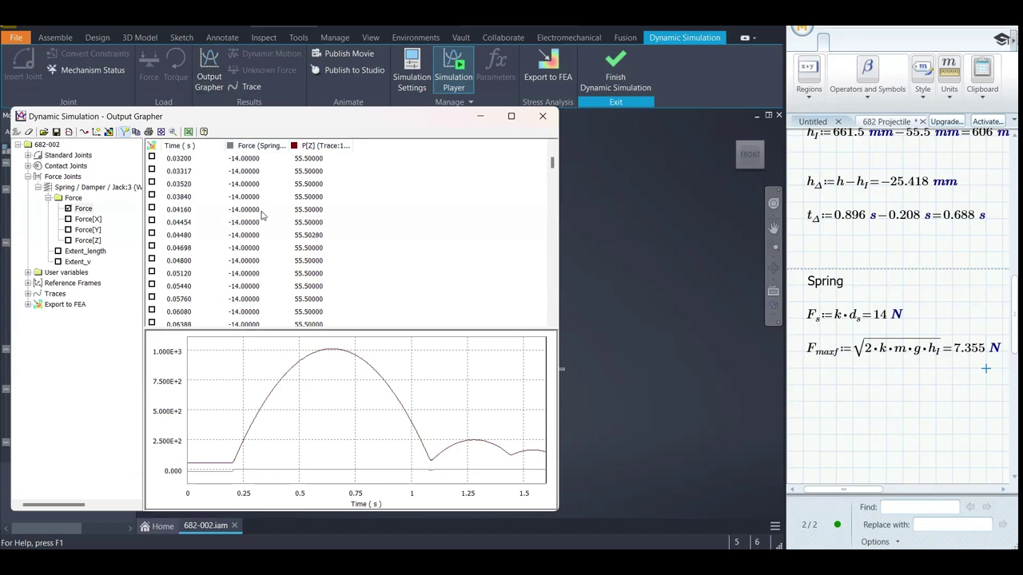
scroll(260, 212, "down", 7)
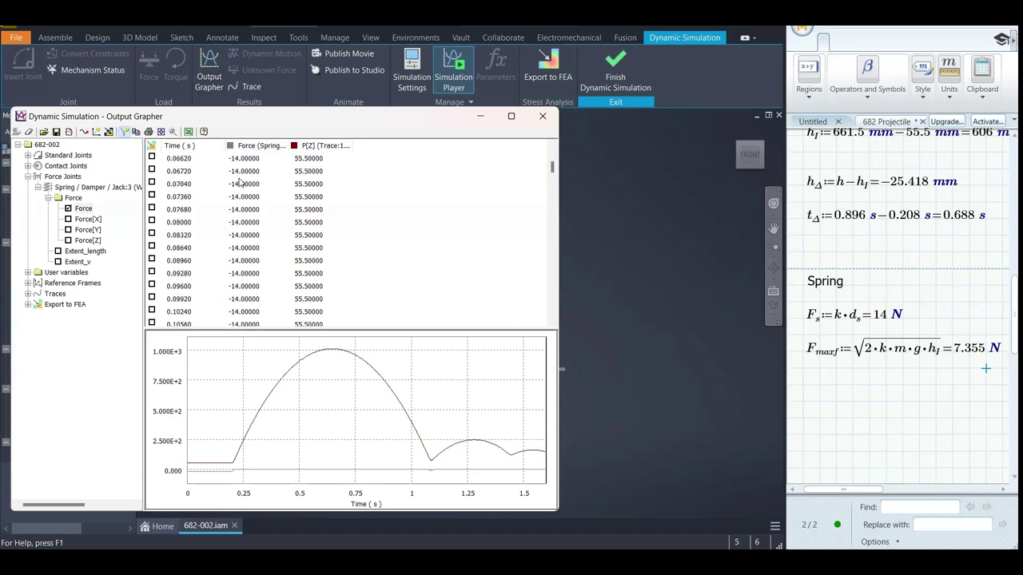
left_click(427, 456)
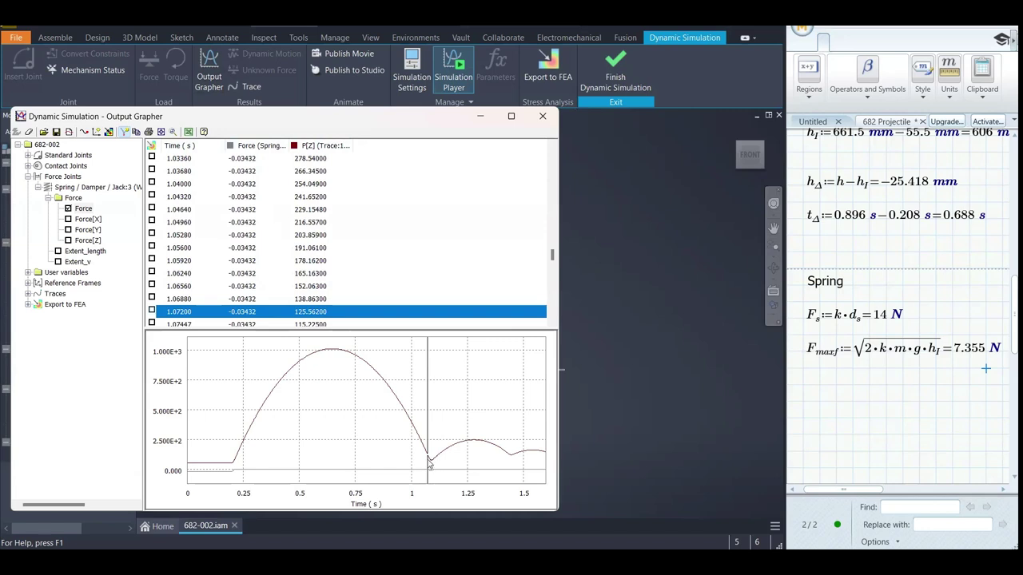
left_click(431, 462)
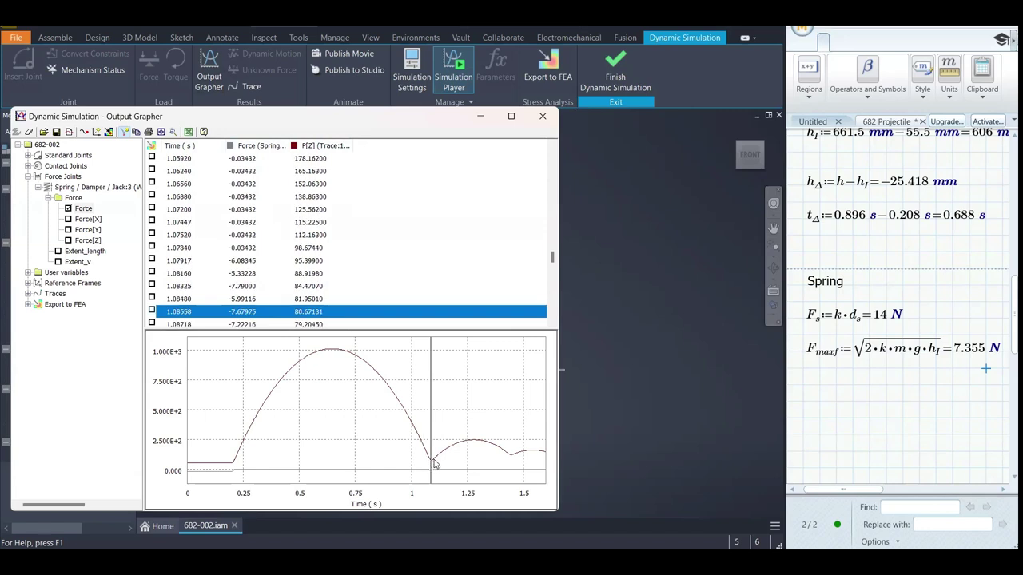
scroll(283, 270, "down", 1)
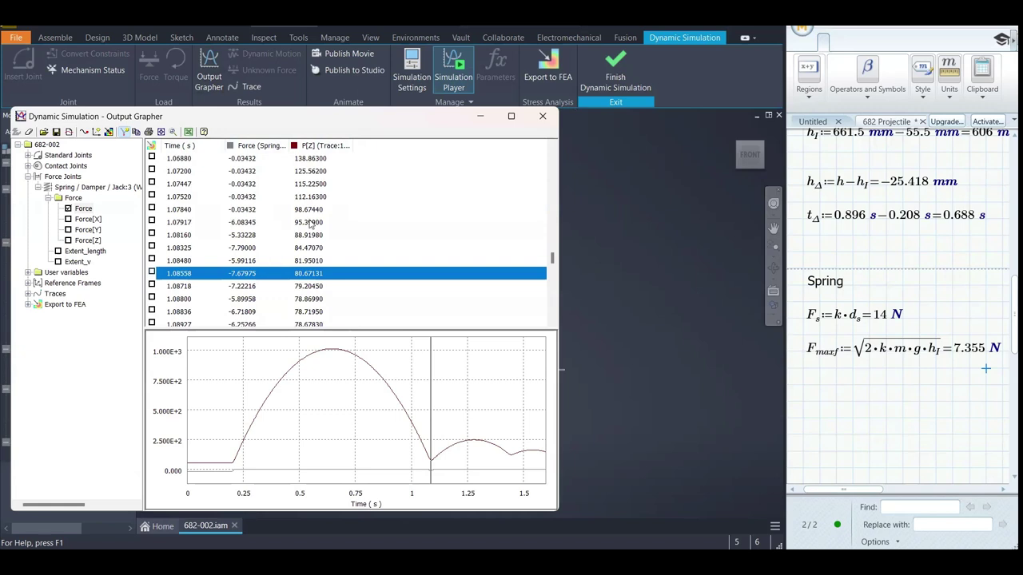
middle_click_drag(688, 304, 712, 312)
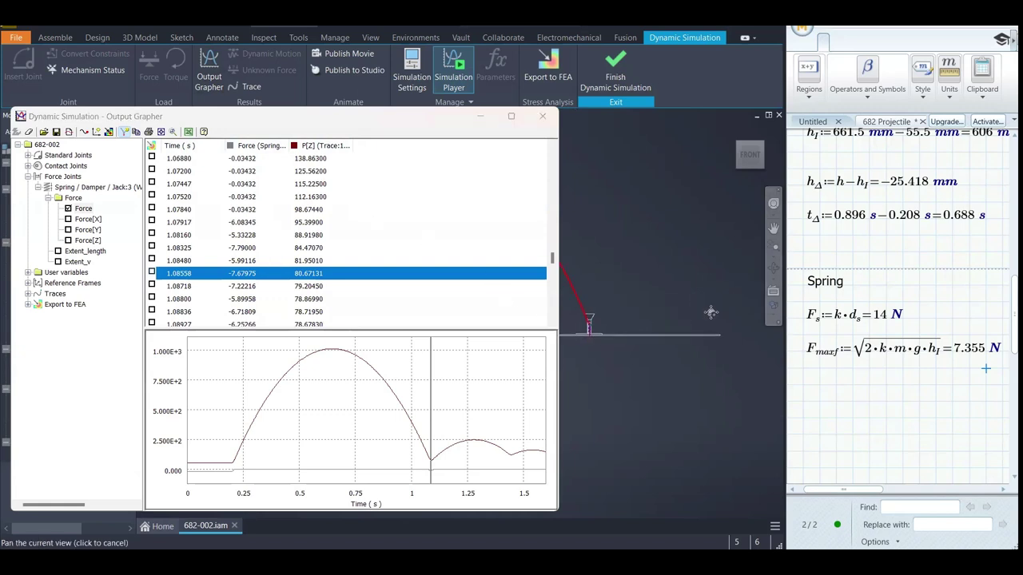
scroll(711, 313, "up", 5)
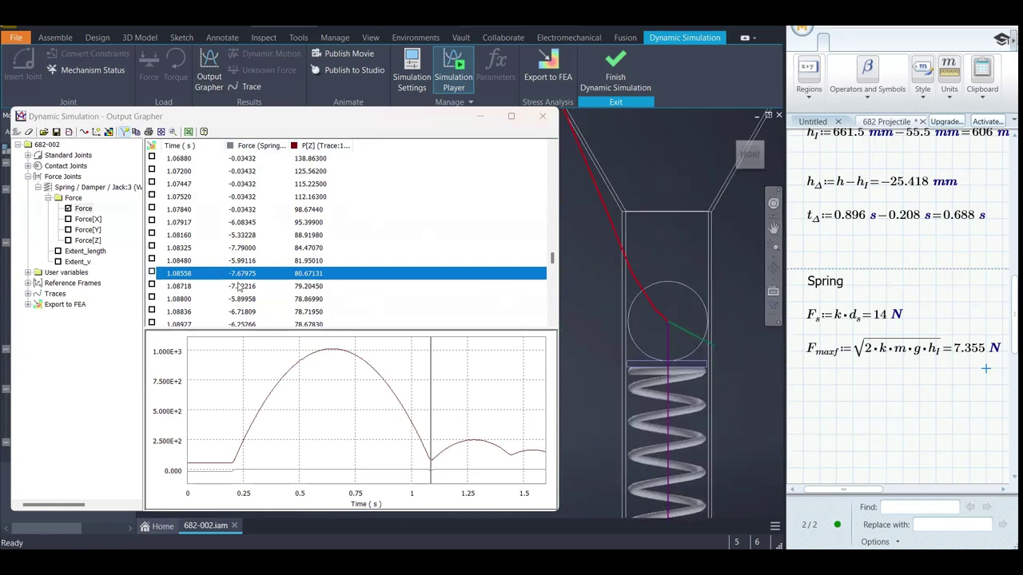
Compare the spring force and ball position across the landing time steps from 1.07917 to 1.08718 s
left_click(244, 248)
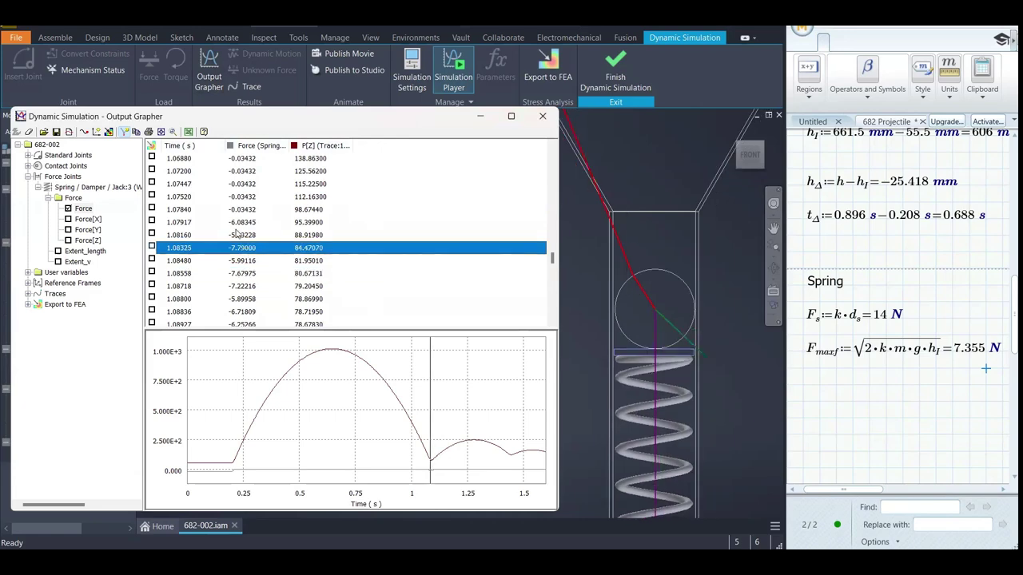
left_click(238, 226)
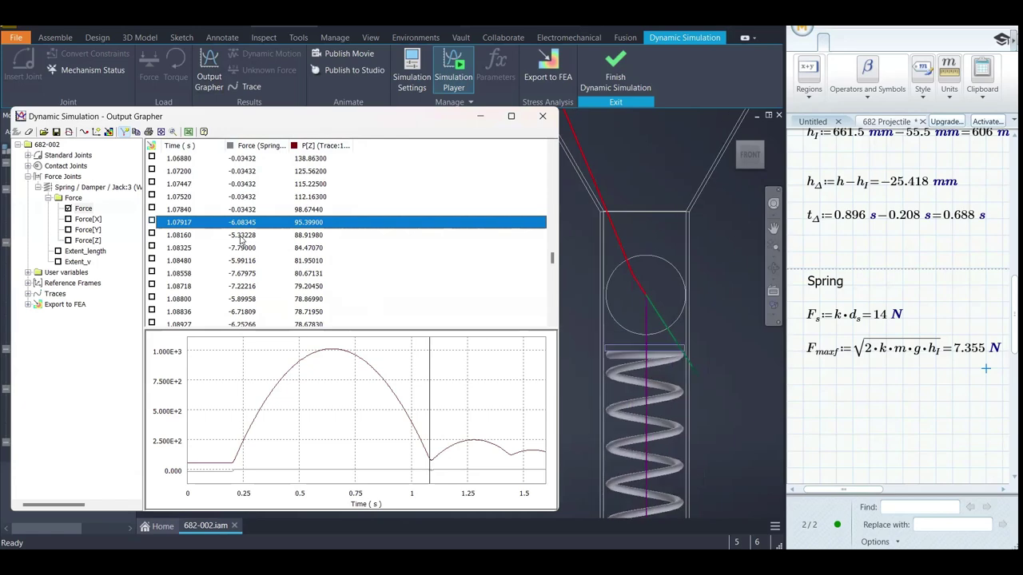
left_click(239, 236)
left_click(237, 251)
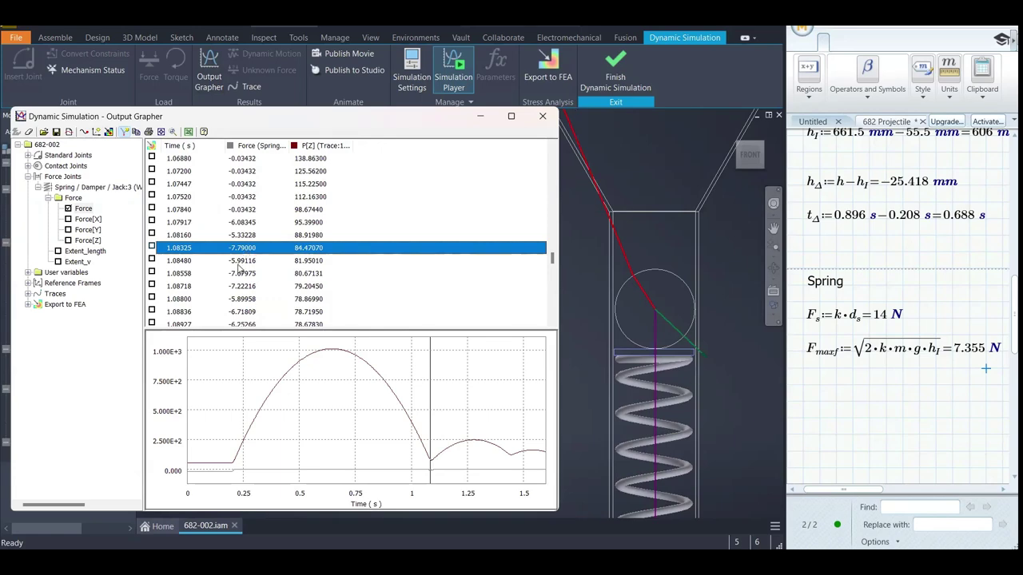
left_click(239, 261)
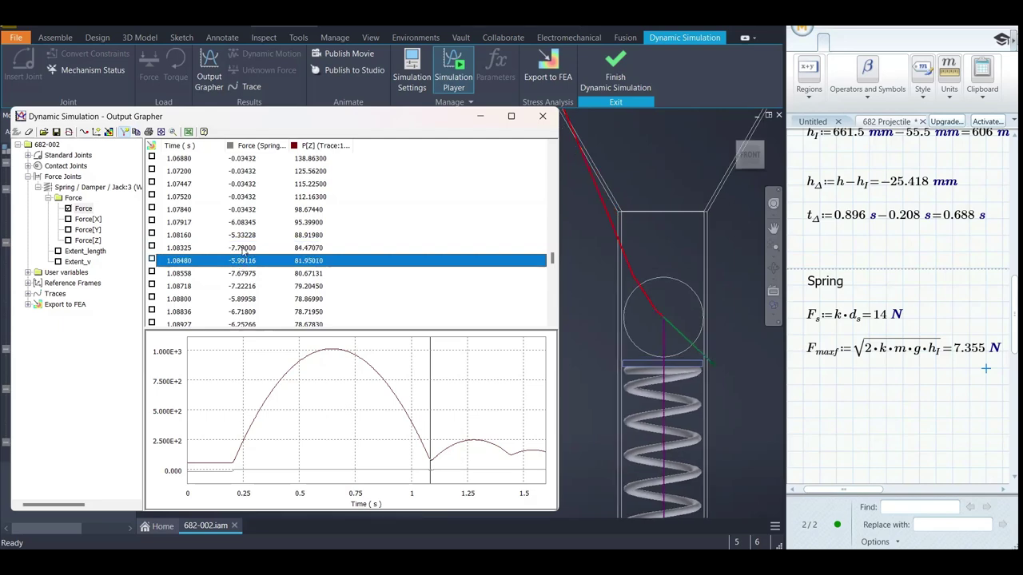
left_click(246, 274)
left_click(246, 286)
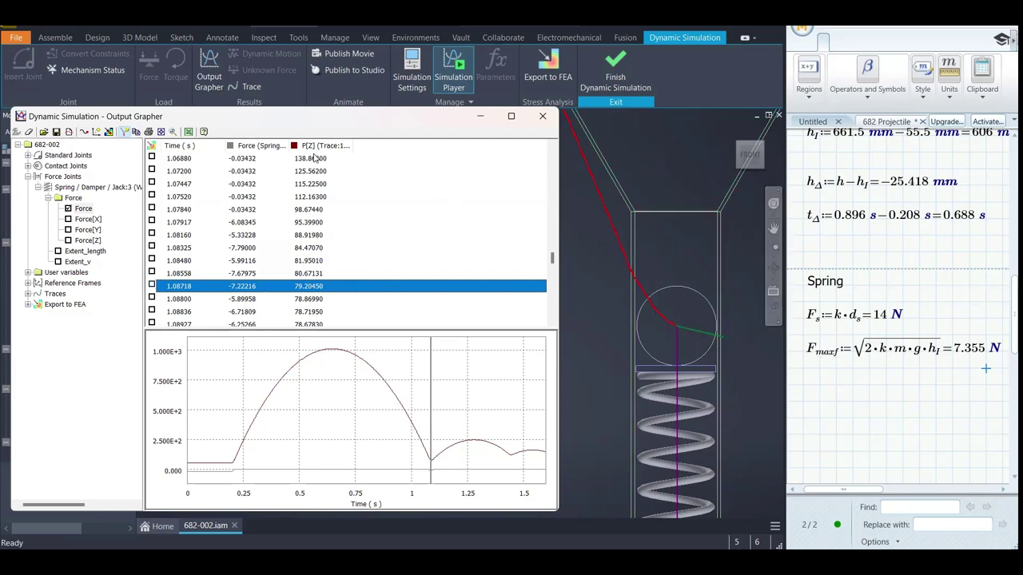
Replace the plotted spring force curve with the total velocity V of Trace:1
scroll(865, 281, "up", 10)
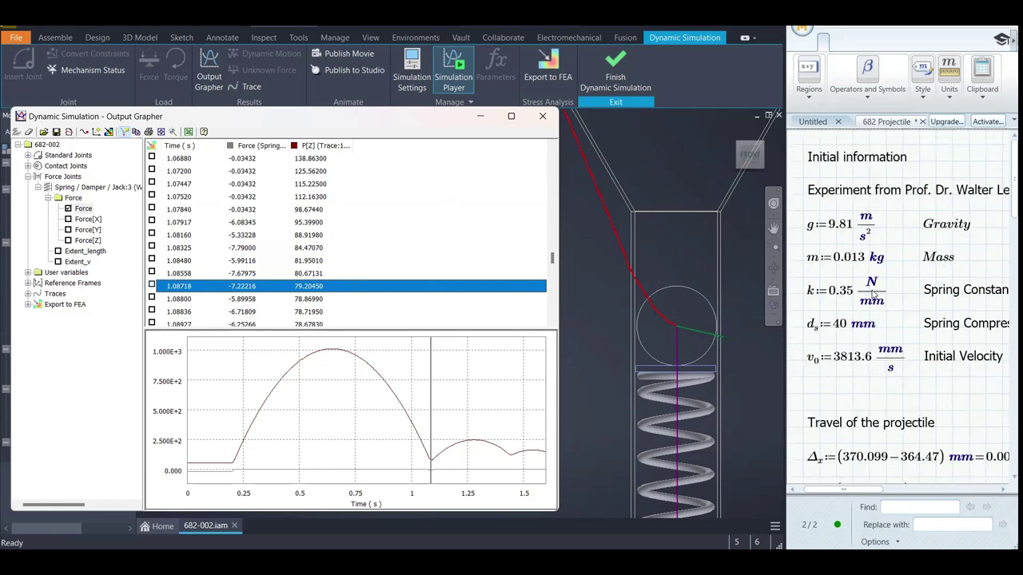
scroll(874, 294, "down", 2)
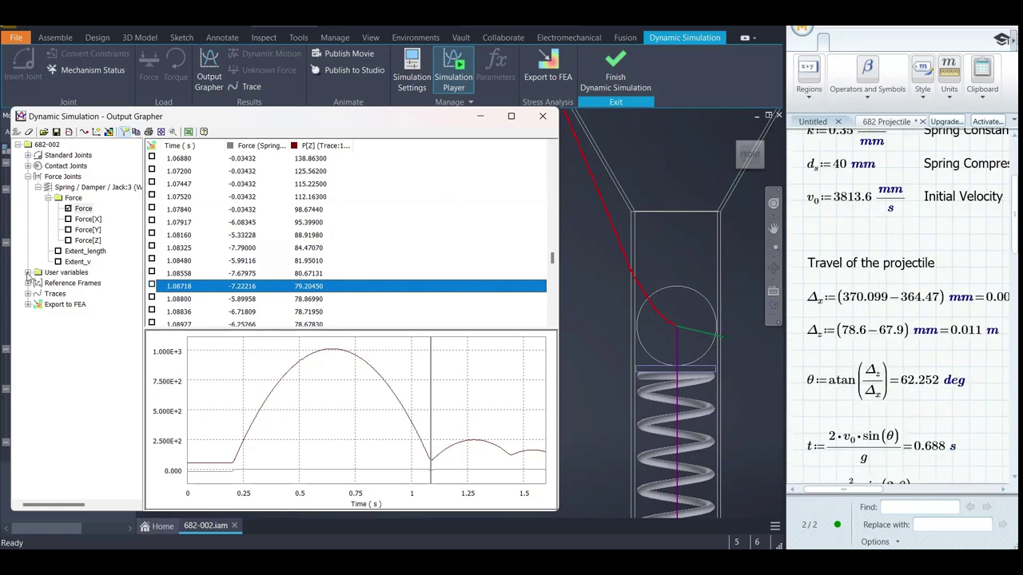
left_click(69, 208)
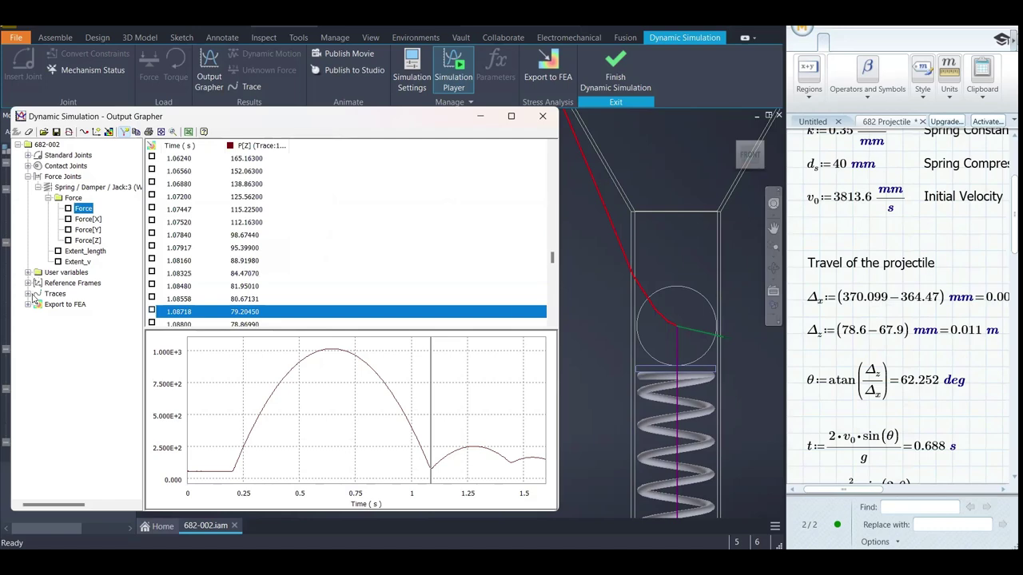
left_click(28, 294)
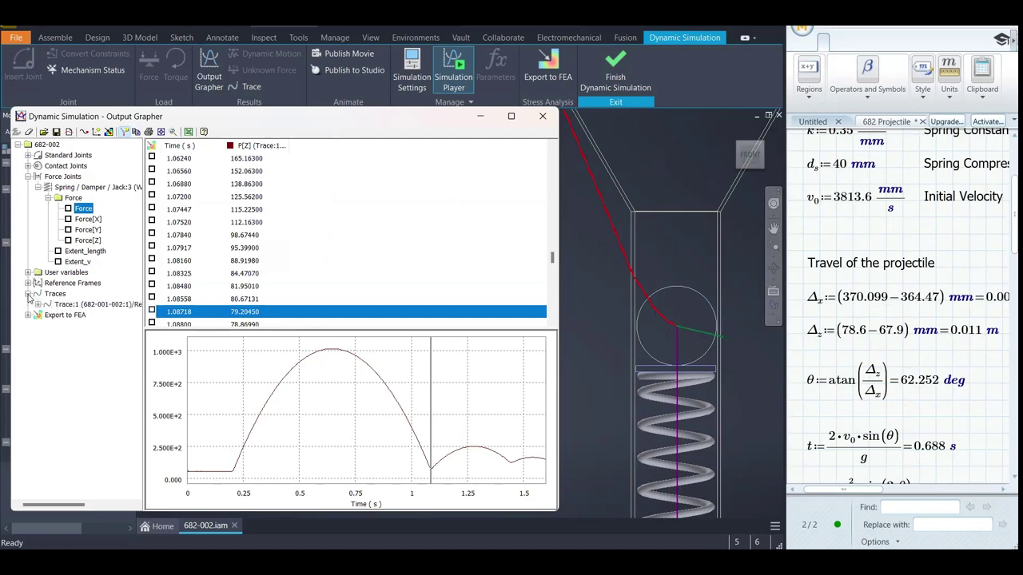
left_click(38, 305)
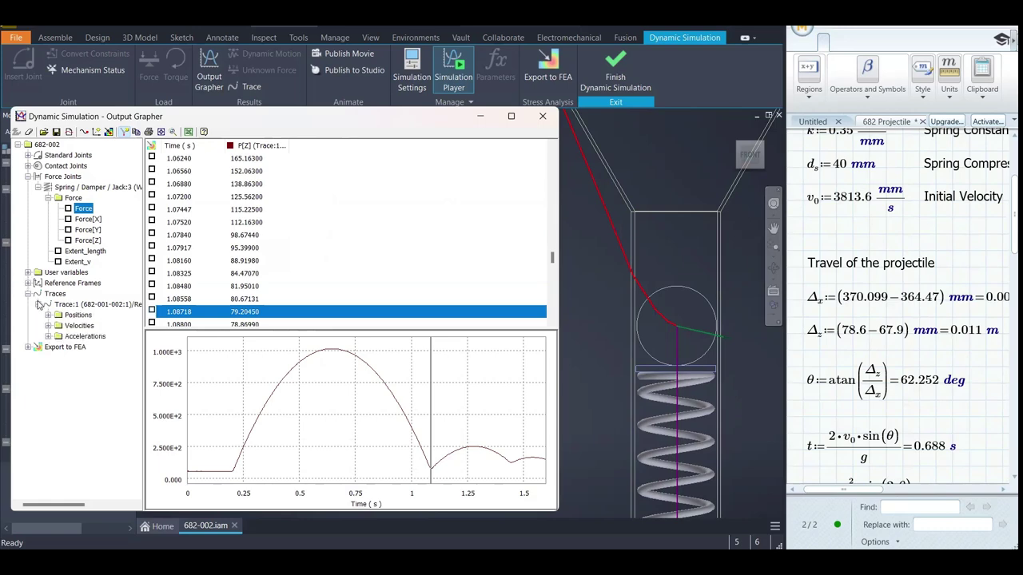
left_click(48, 326)
left_click(68, 336)
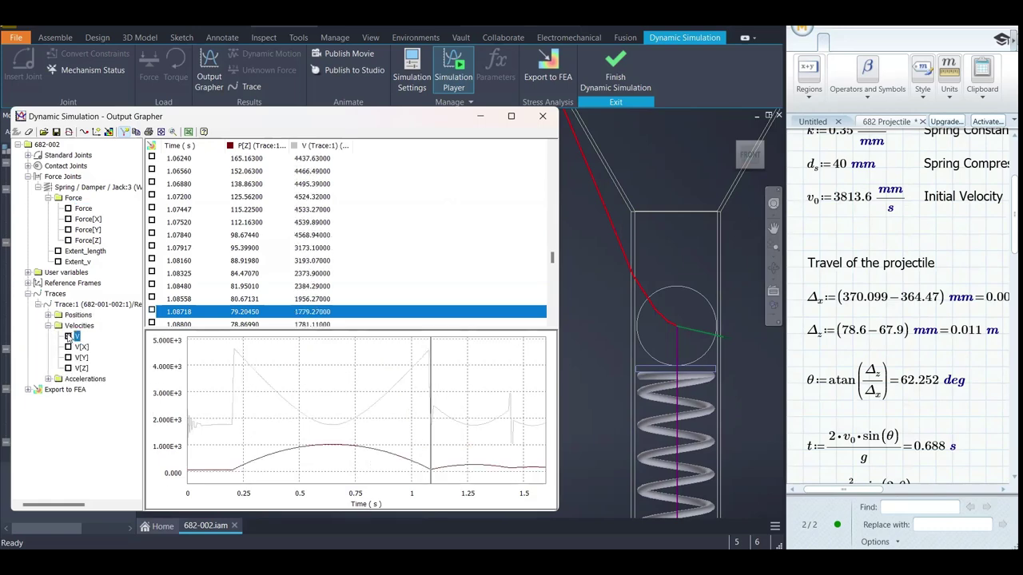
Search for the maximum of the Trace:1 velocity curve
right_click(328, 152)
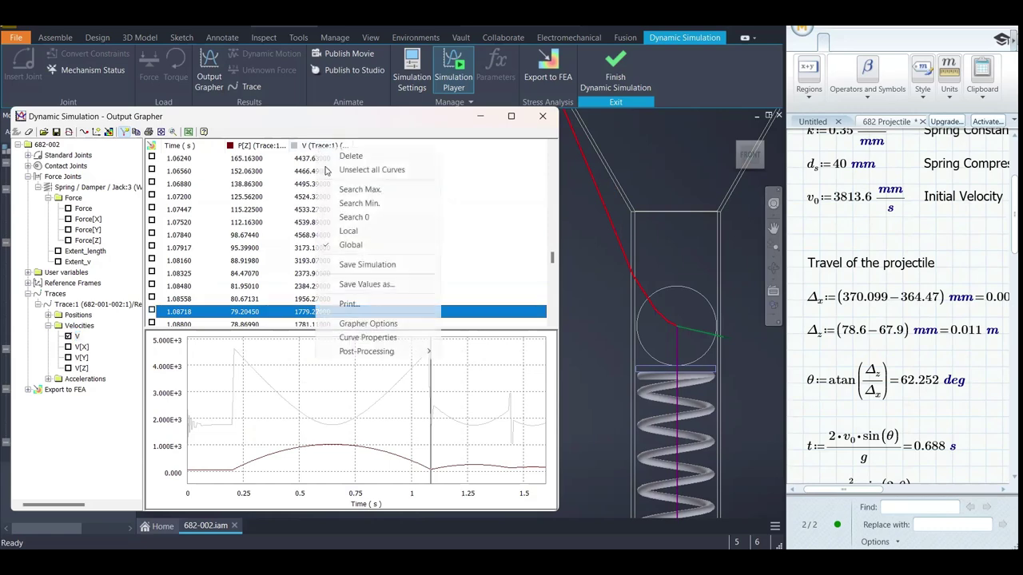
left_click(352, 192)
scroll(358, 221, "up", 1)
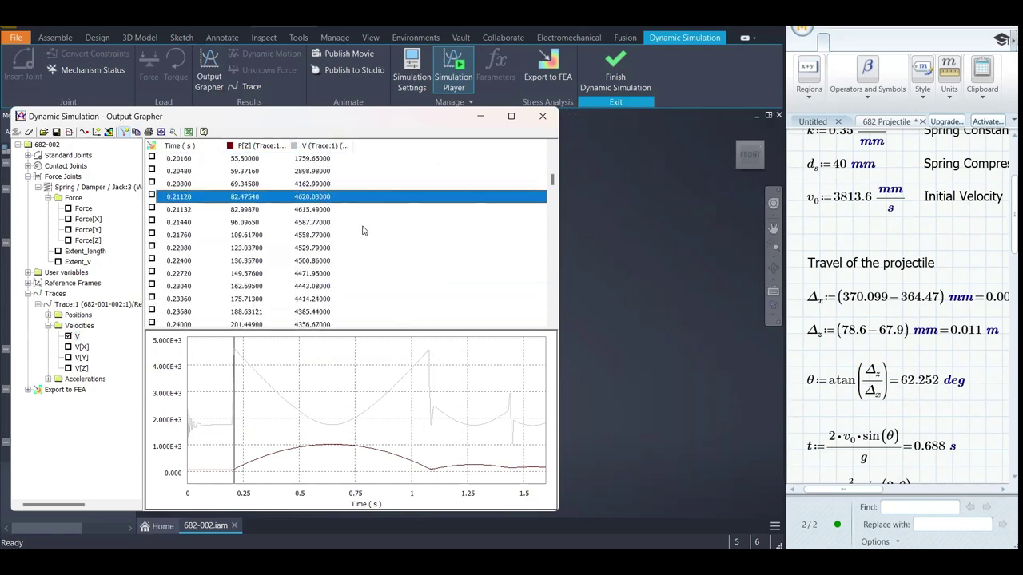
Set the initial velocity v0 in the Mathcad worksheet to 4620 mm/s
scroll(928, 289, "up", 5)
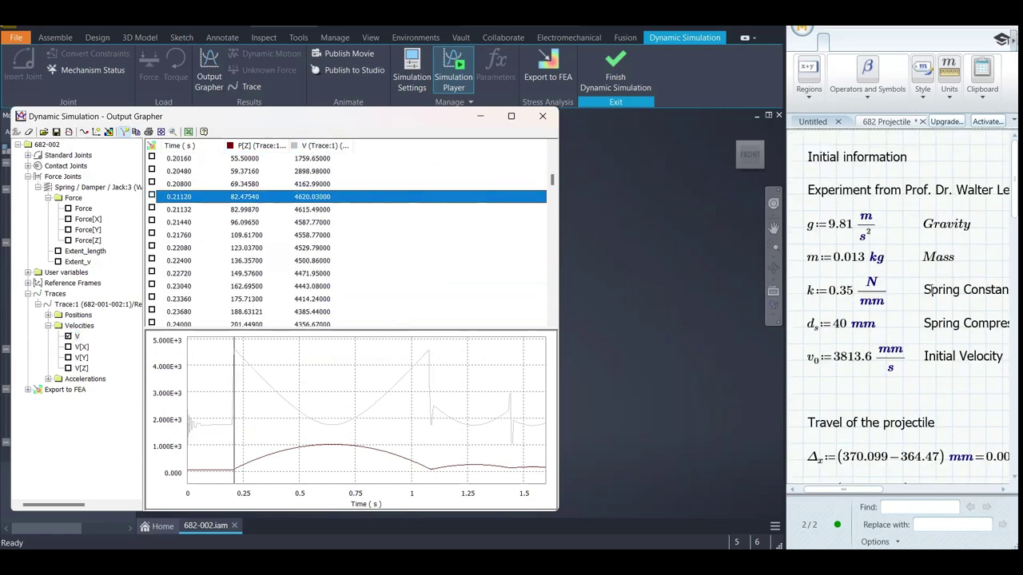
left_click(869, 356)
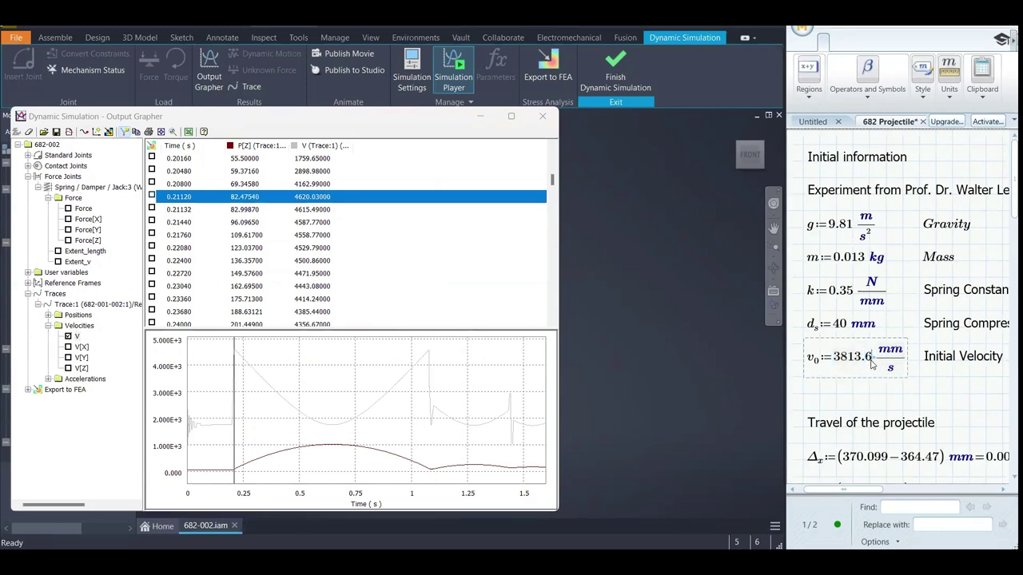
key("BackSpace")
key("BackSpace")
key("BackSpace")
key("BackSpace")
key("BackSpace")
key("BackSpace")
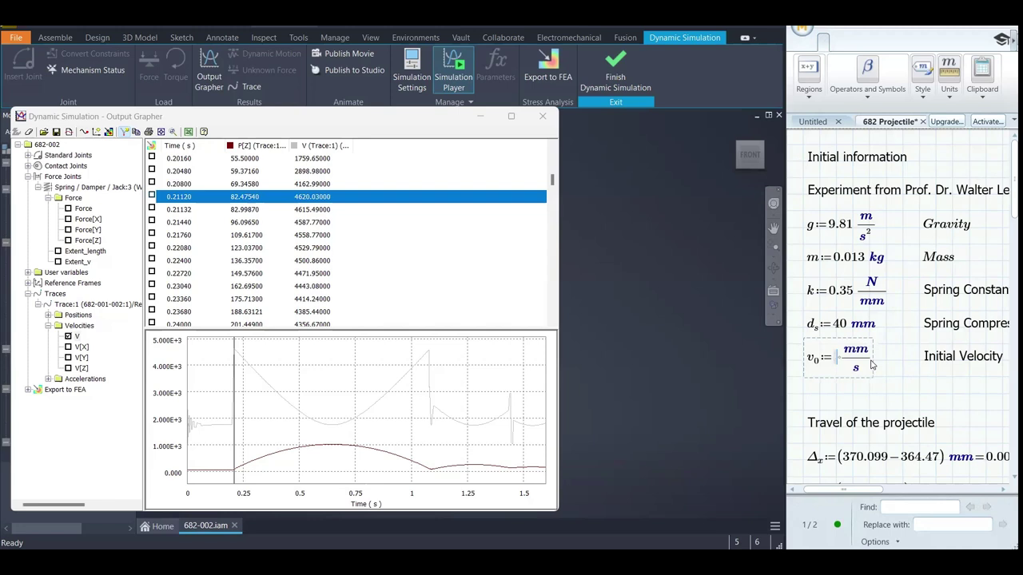
type("46")
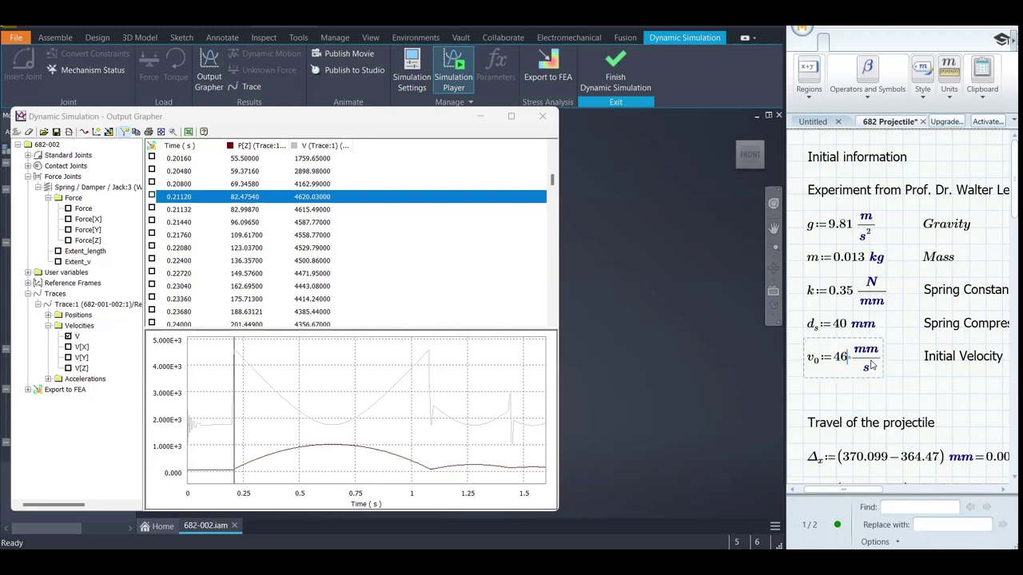
type("20")
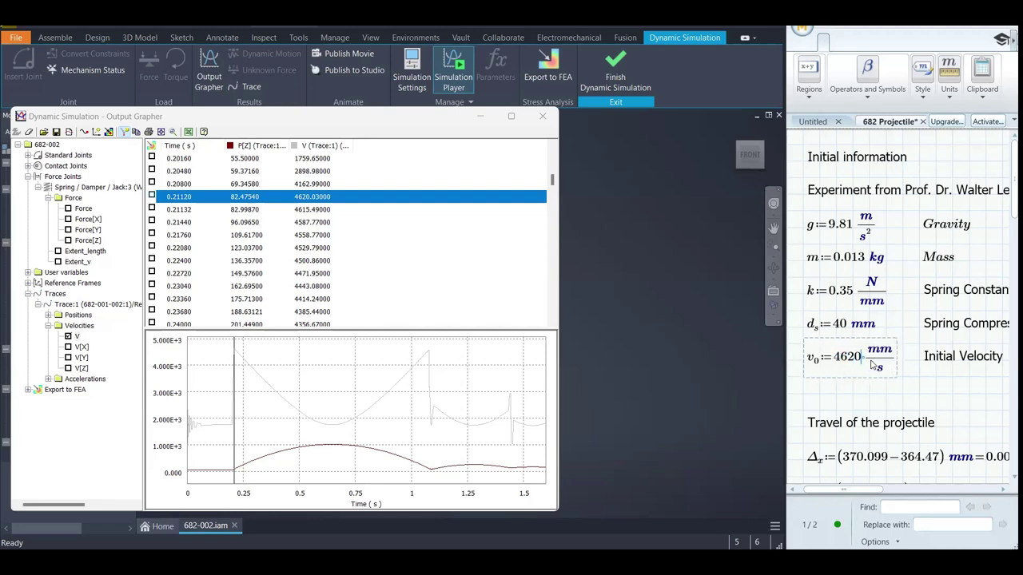
key("Return")
Replace the velocity curve with the P[X] position of Trace:1 alongside P[Z]
scroll(875, 365, "down", 5)
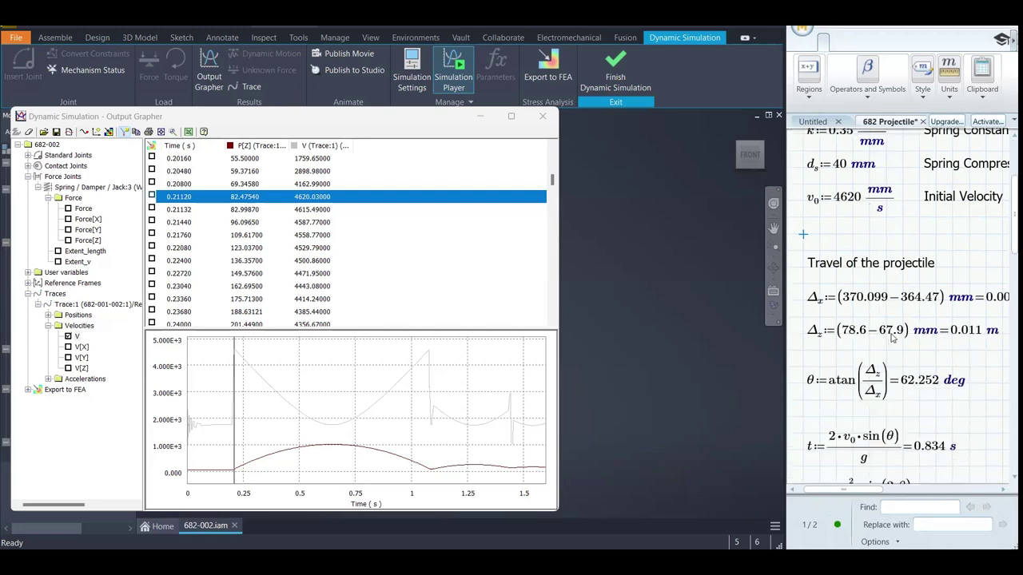
left_click(69, 337)
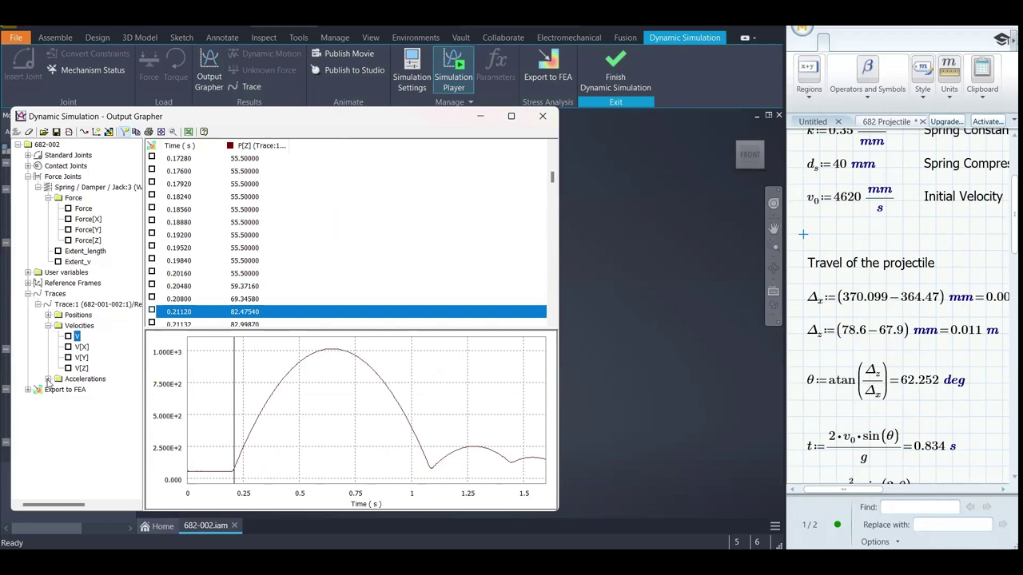
left_click(48, 315)
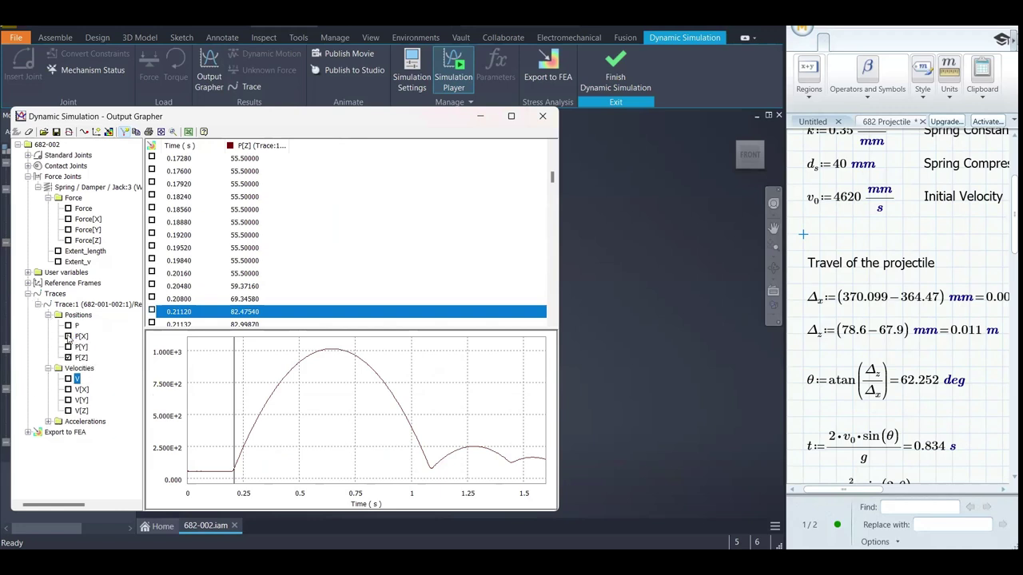
left_click(69, 337)
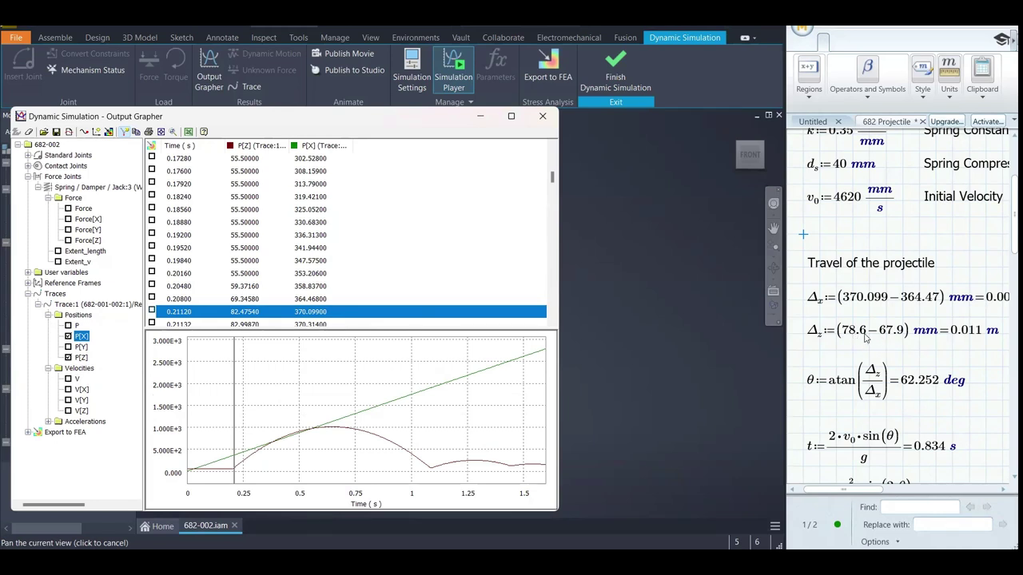
Change the Δz definition in the Mathcad worksheet to (82.5 − 69.3) mm
left_click(862, 333)
key("Left")
key("Left")
key("Left")
key("Left")
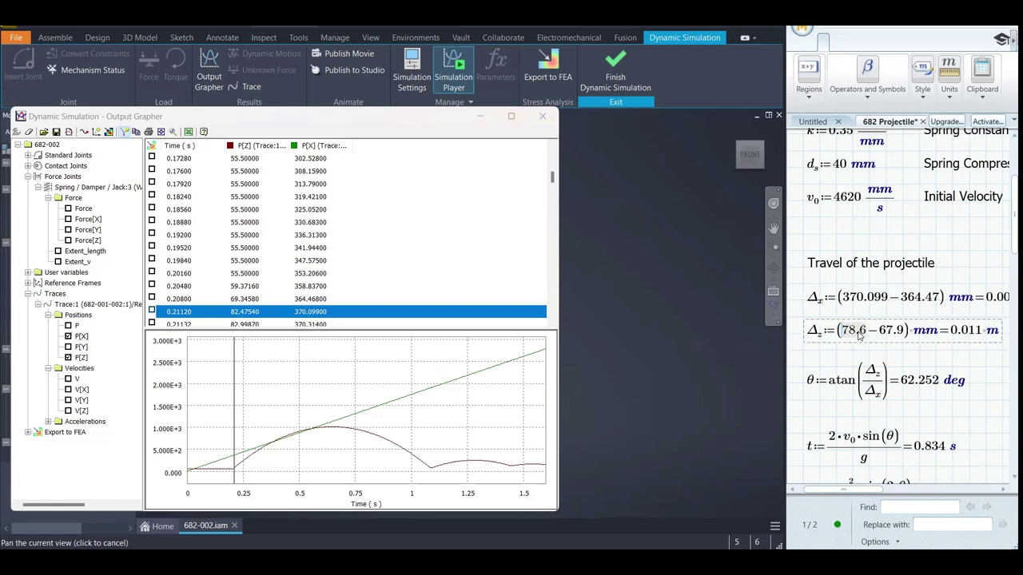
type("82")
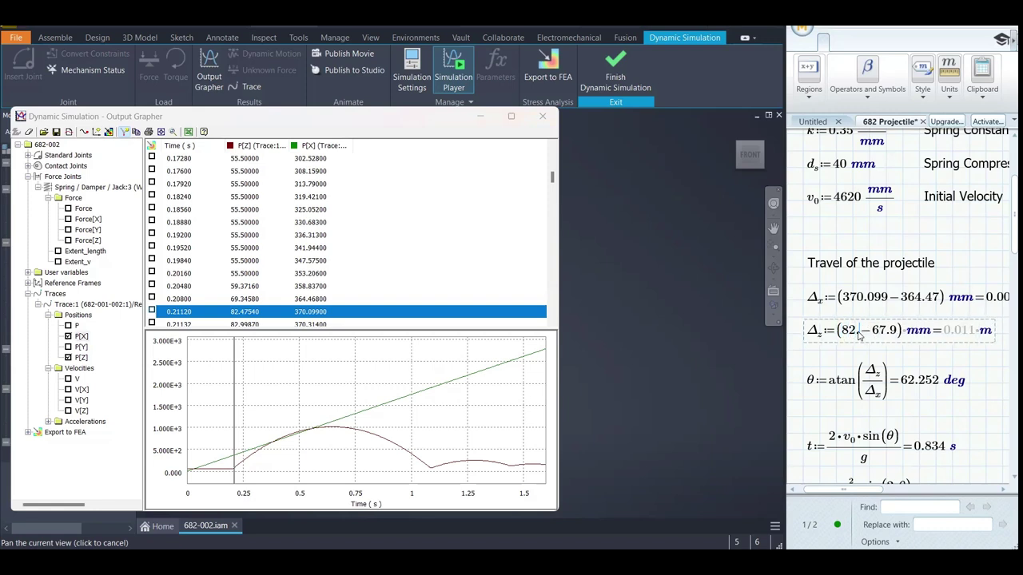
type(".5")
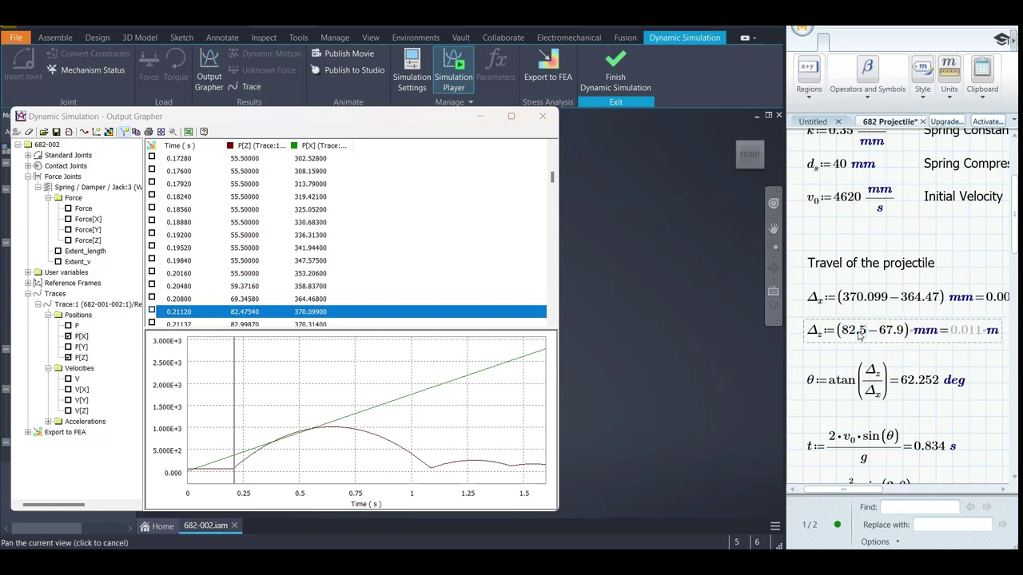
left_click(904, 333)
key("BackSpace")
key("BackSpace")
key("BackSpace")
type("9.3")
key("Down")
scroll(923, 402, "down", 2)
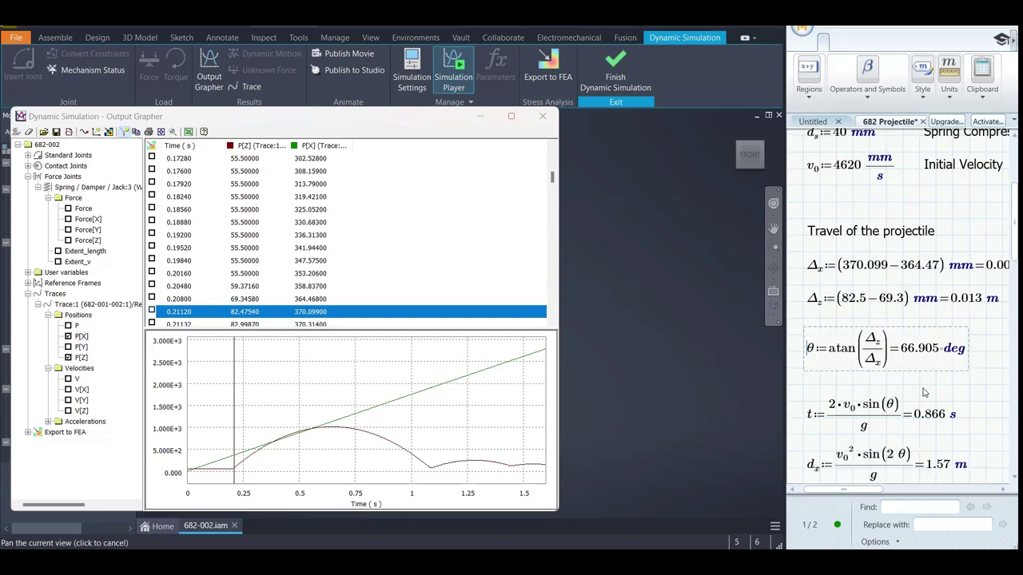
Examine the recalculated horizontal travel dx and maximum height h of the projectile in the worksheet
scroll(924, 359, "down", 5)
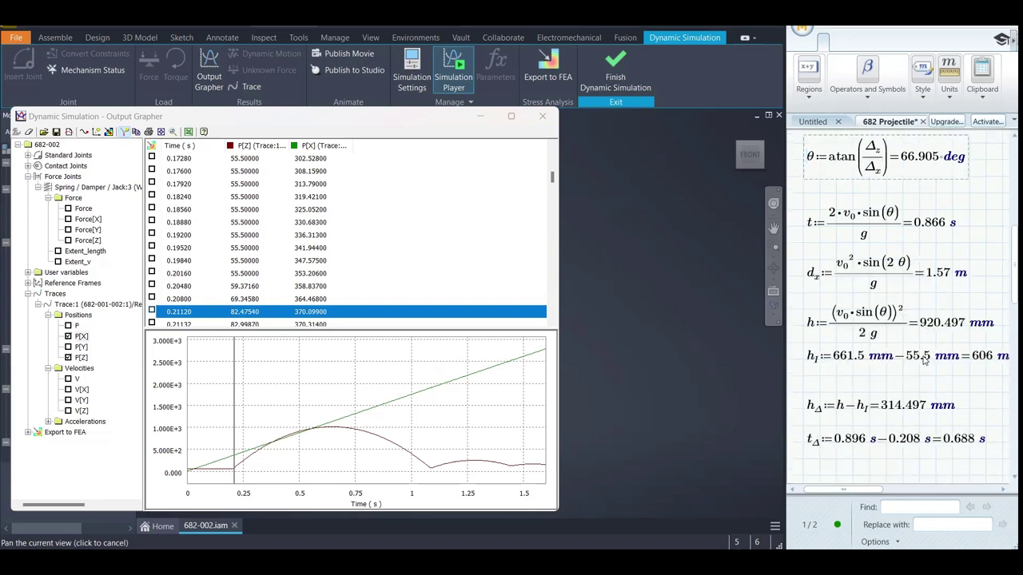
left_click(968, 284)
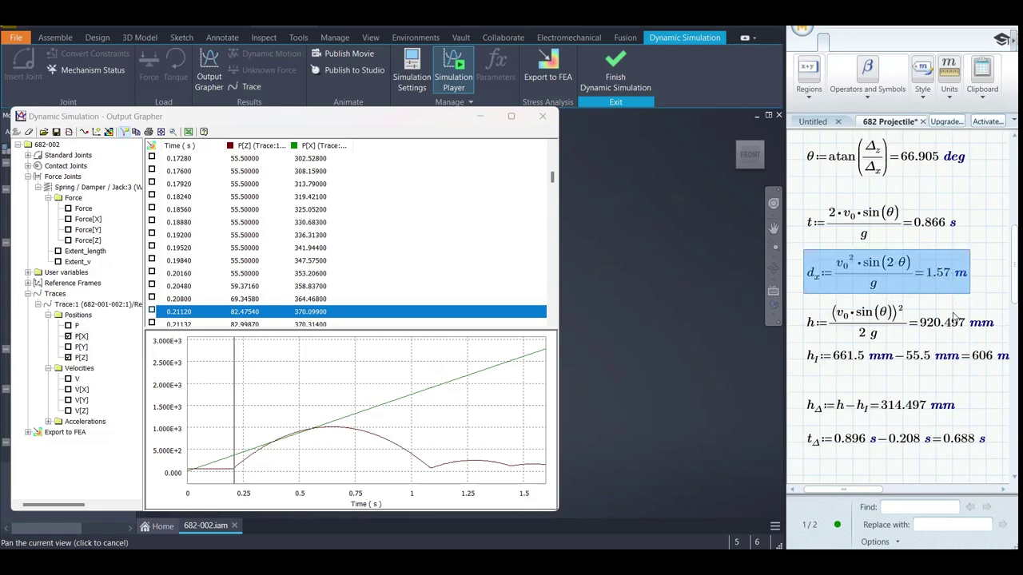
scroll(937, 335, "down", 3)
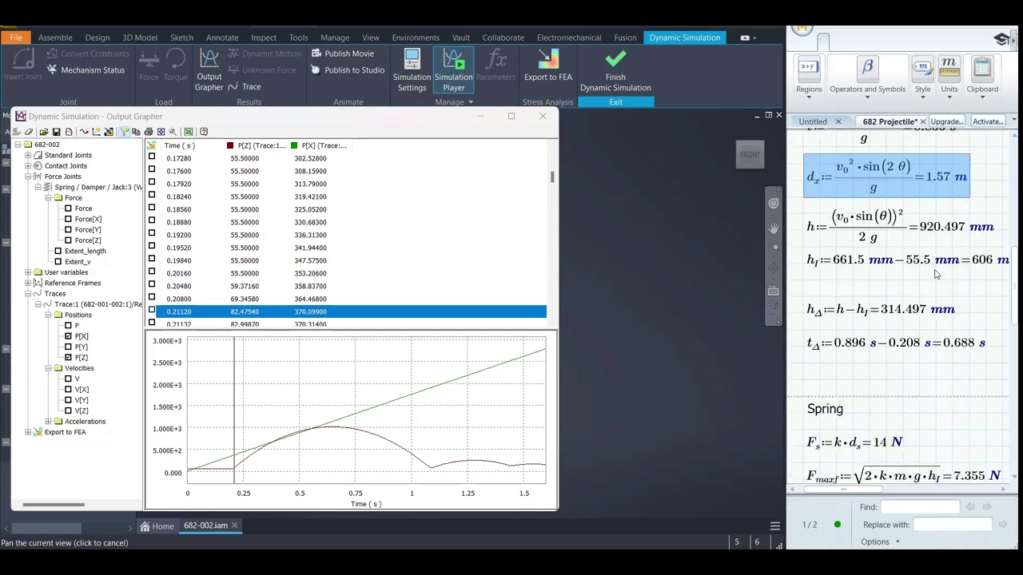
left_click(953, 230)
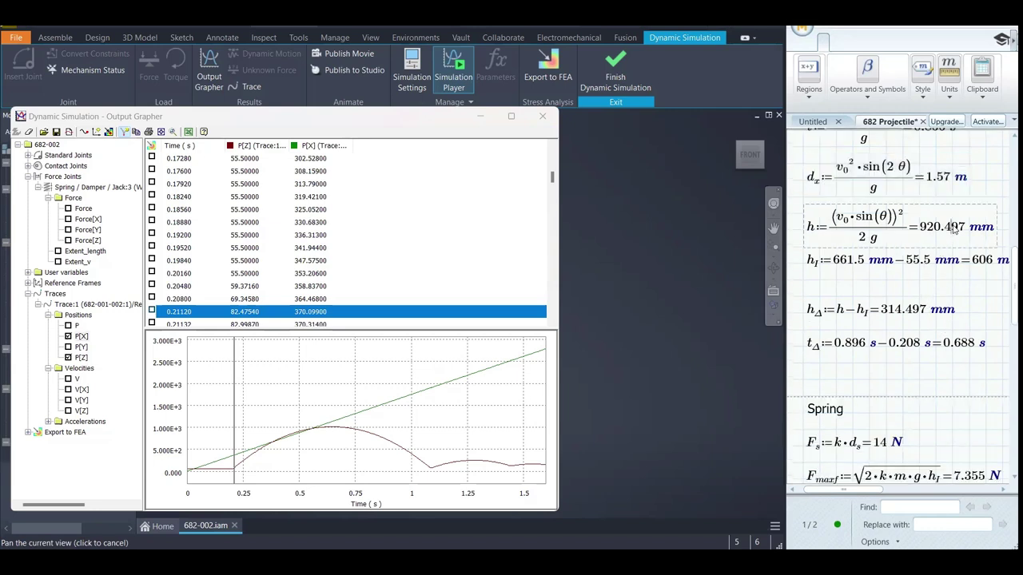
left_click(999, 227)
left_click(1000, 197)
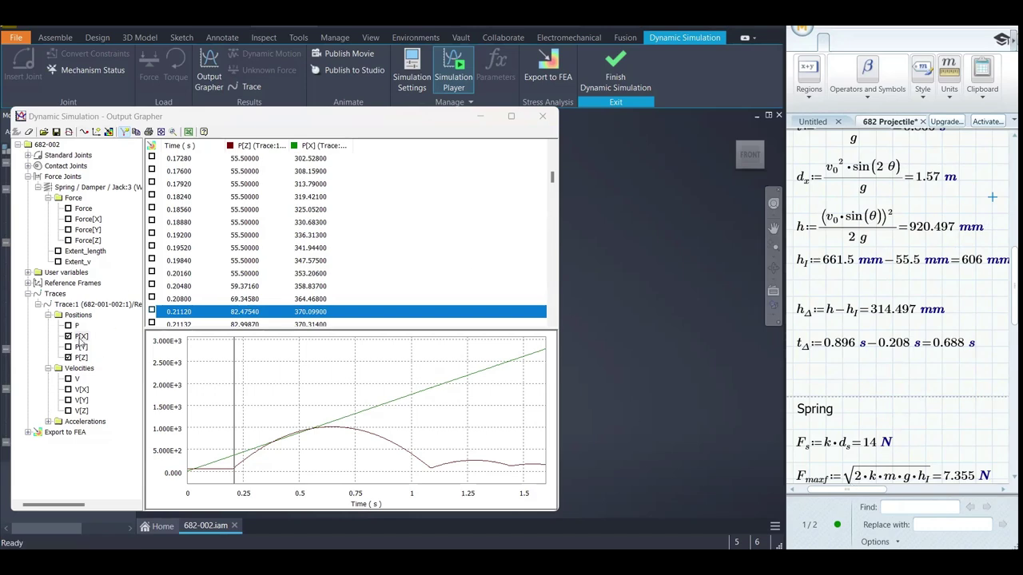
Remove the P[X] curve from the Inventor Output Grapher and search for the maximum of P[Z]
left_click(69, 336)
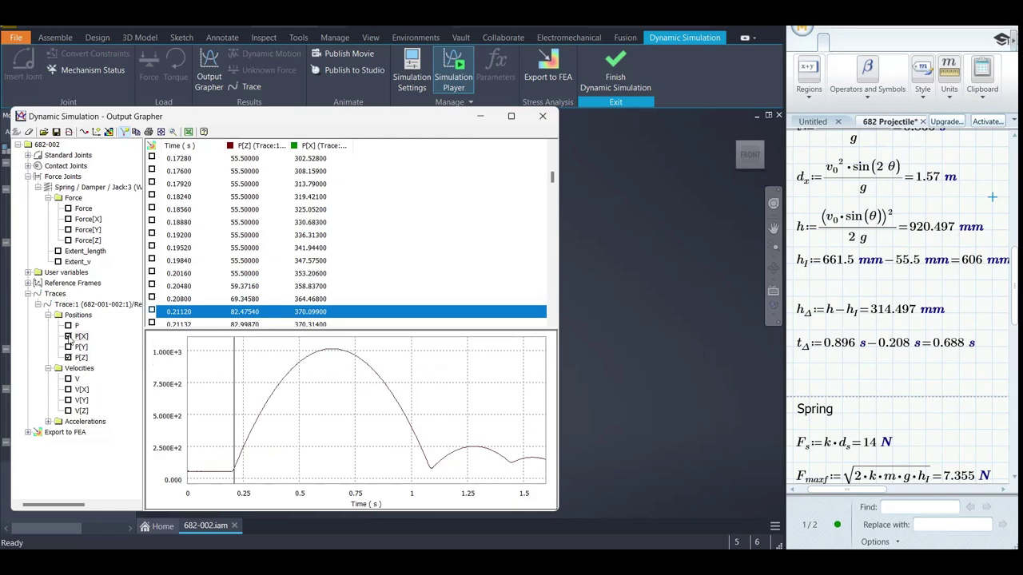
right_click(239, 147)
left_click(292, 189)
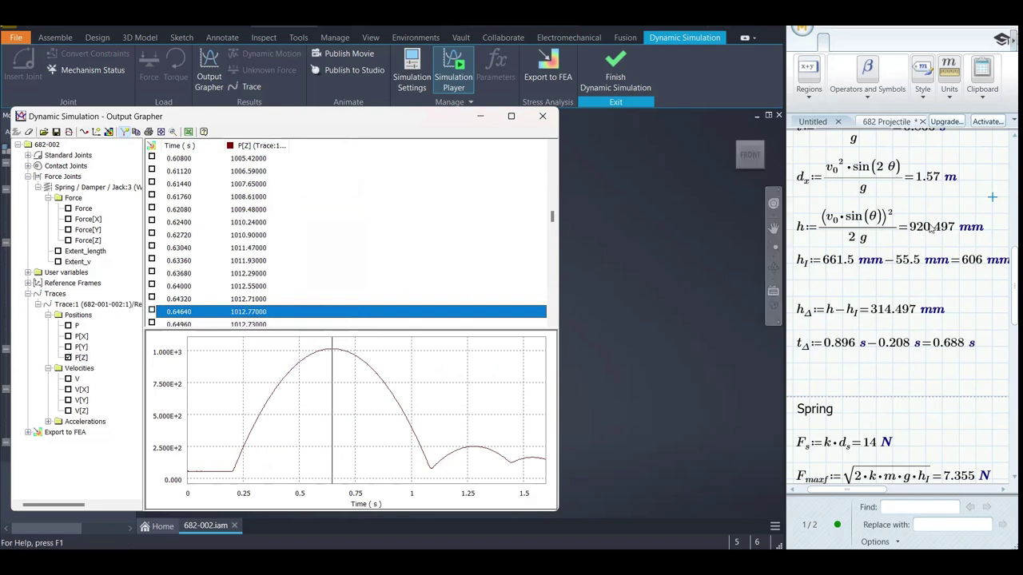
Set the peak height in the Mathcad hI expression to 1012.77 mm
left_click(851, 264)
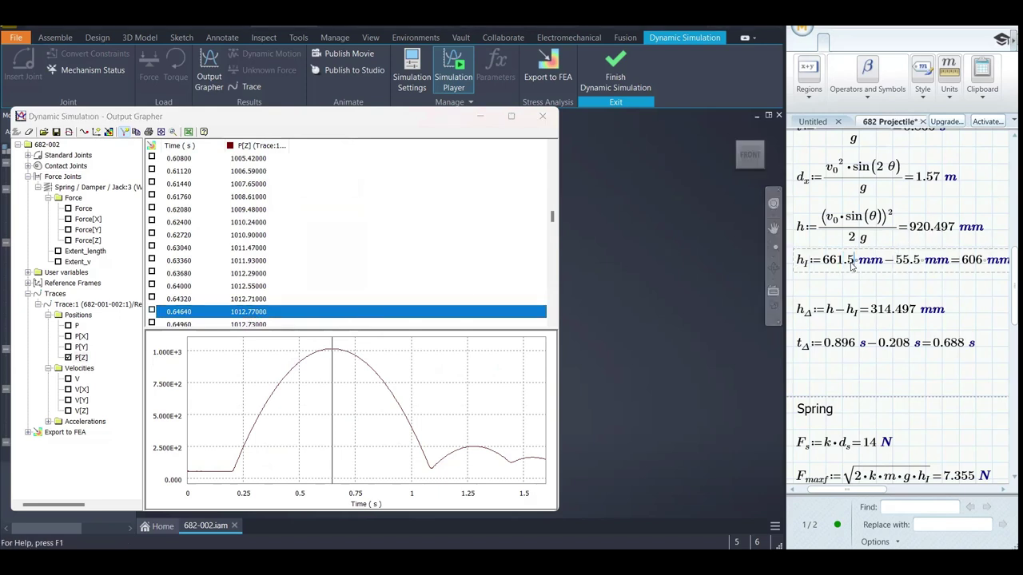
key("BackSpace")
key("BackSpace")
key("BackSpace")
key("BackSpace")
key("BackSpace")
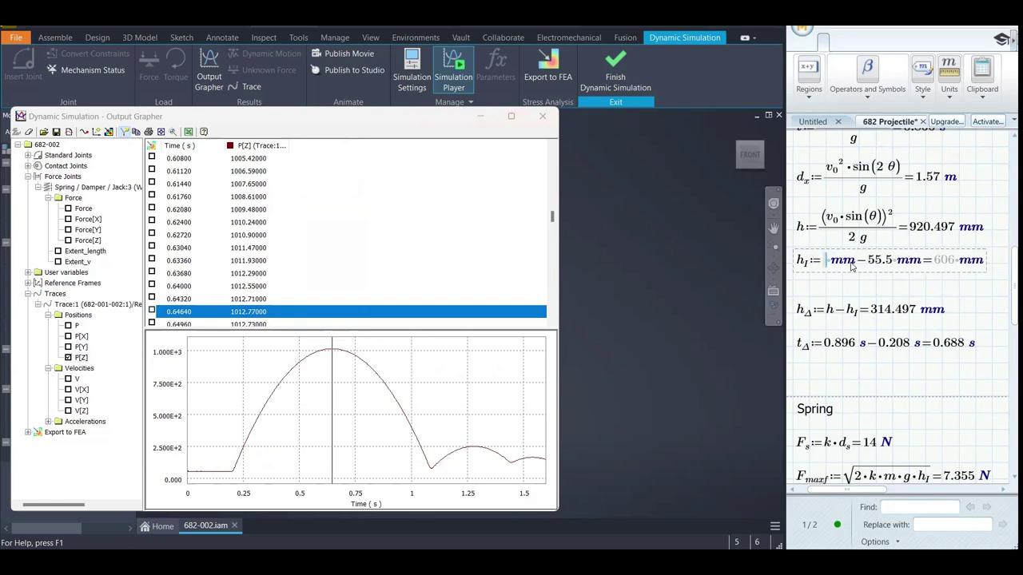
type("1012")
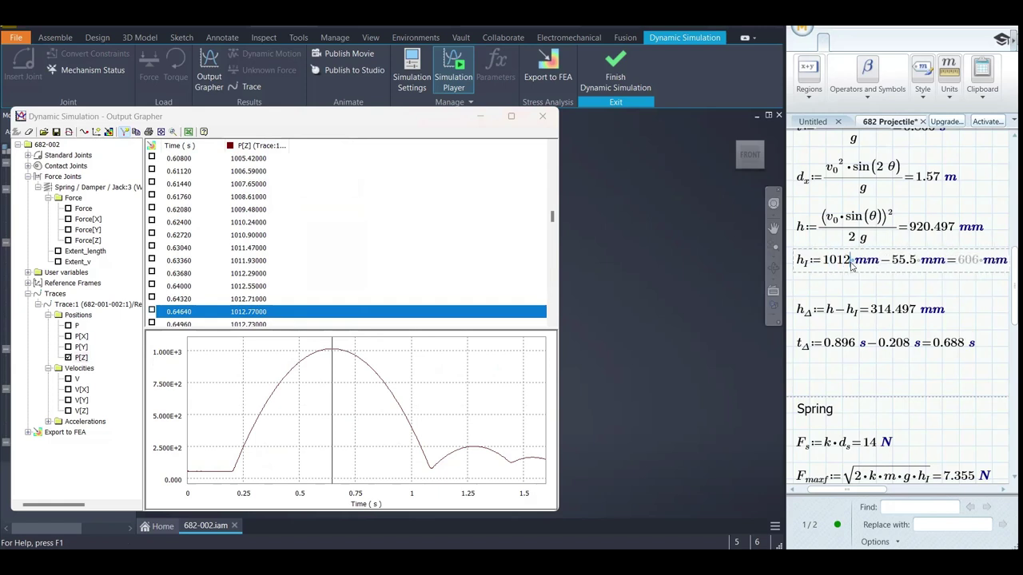
type(".7")
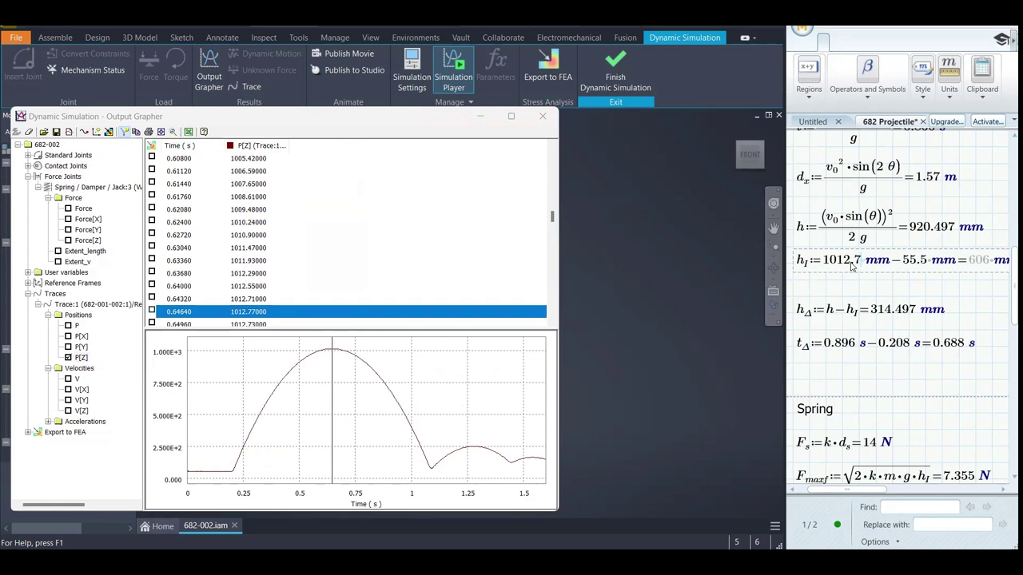
type("7")
key("Return")
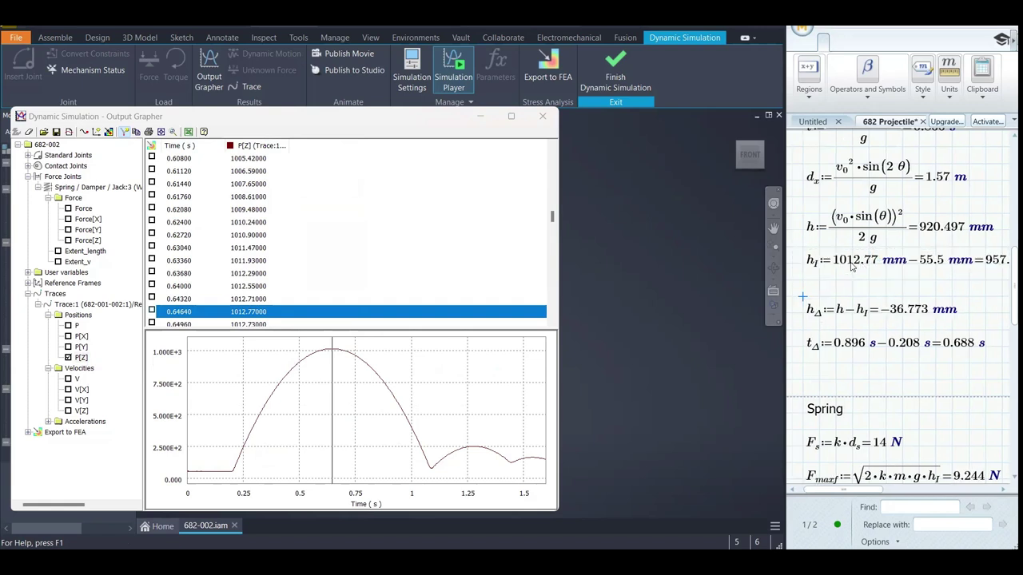
Examine the height difference hΔ and the peak and starting heights used in the hI expression
left_click(967, 297)
left_click_drag(863, 494, 882, 494)
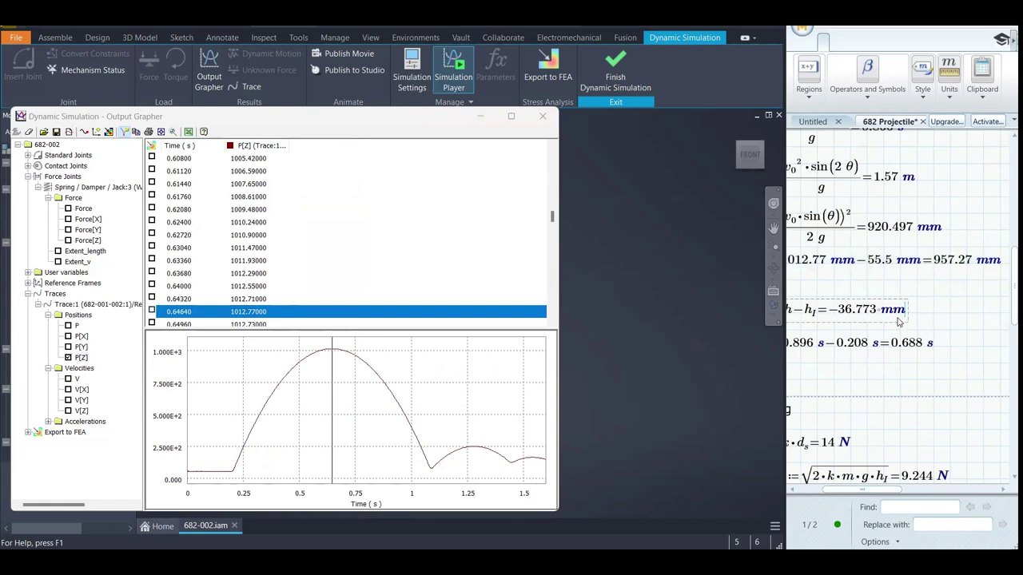
left_click(930, 325)
left_click_drag(860, 493, 847, 512)
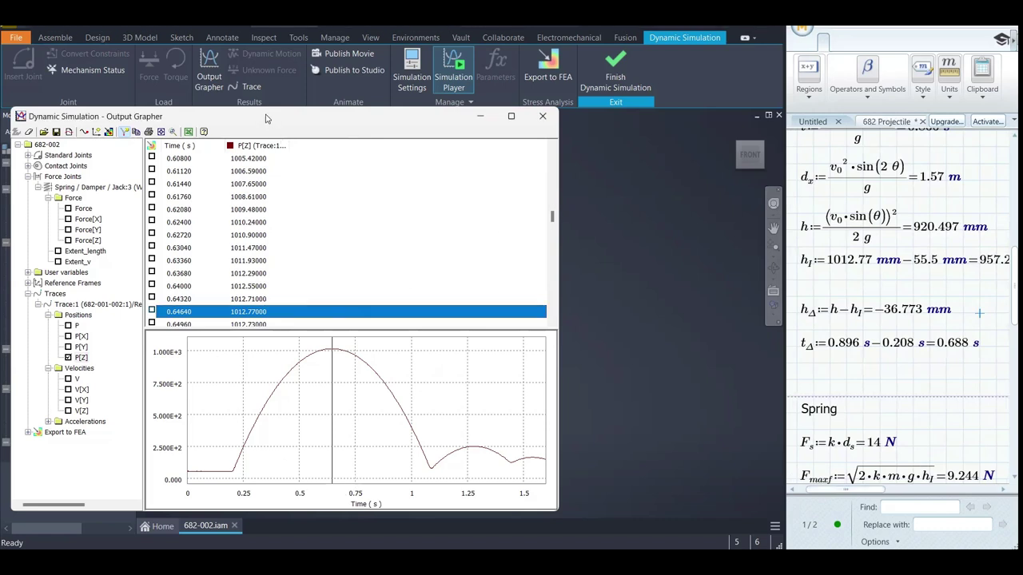
left_click_drag(266, 118, 382, 111)
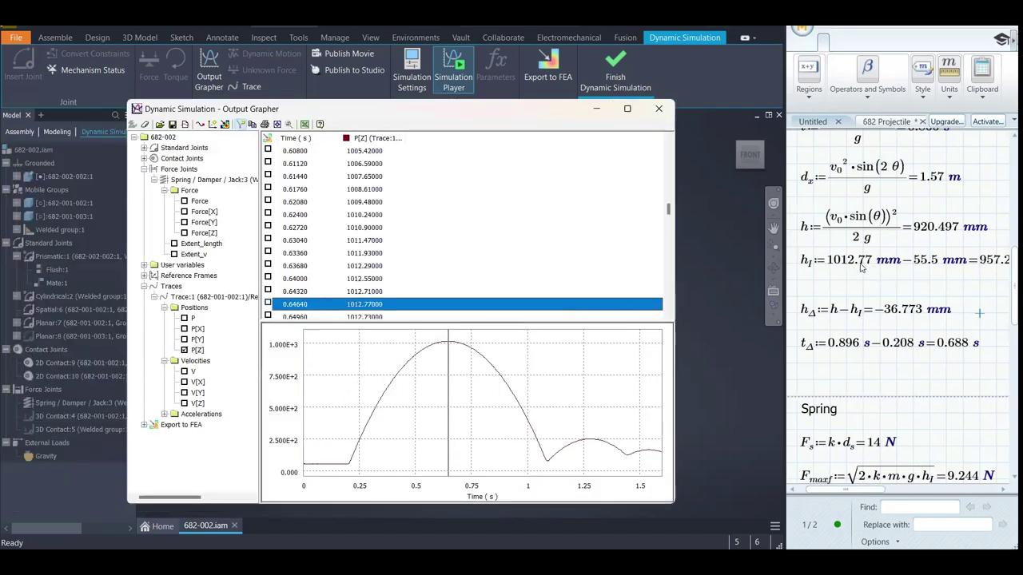
left_click(860, 266)
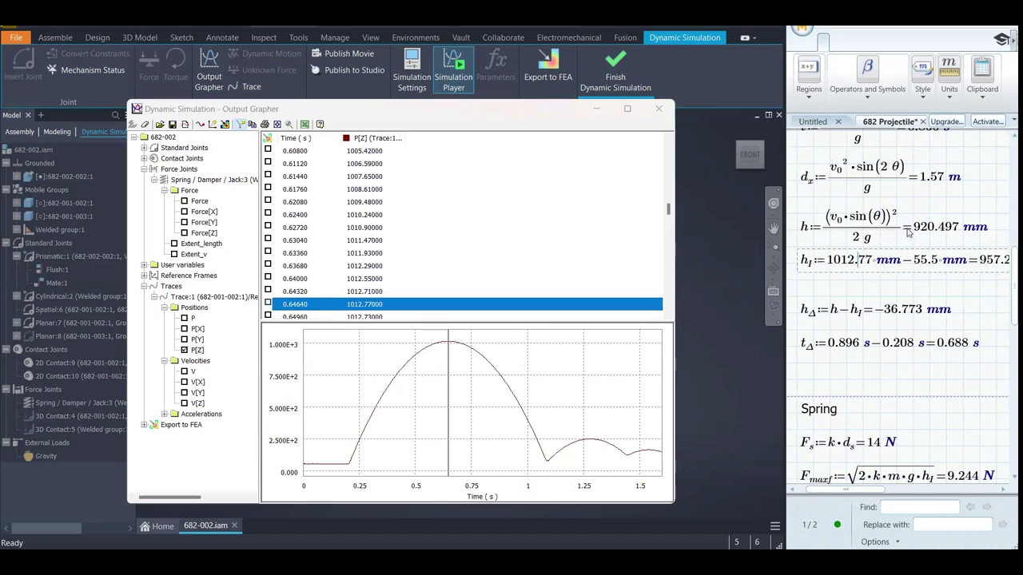
key("Left")
key("Left")
key("Left")
left_click(937, 267)
Add Status_contact[1] of Point1 in 2D Contact:9 to the Output Grapher alongside P[Z]
left_click(144, 275)
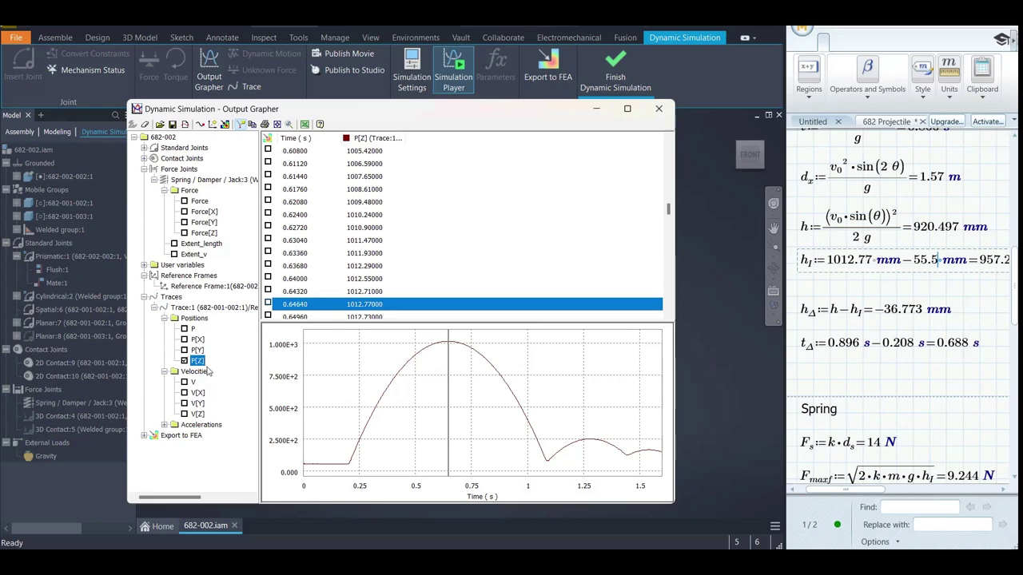
left_click(145, 159)
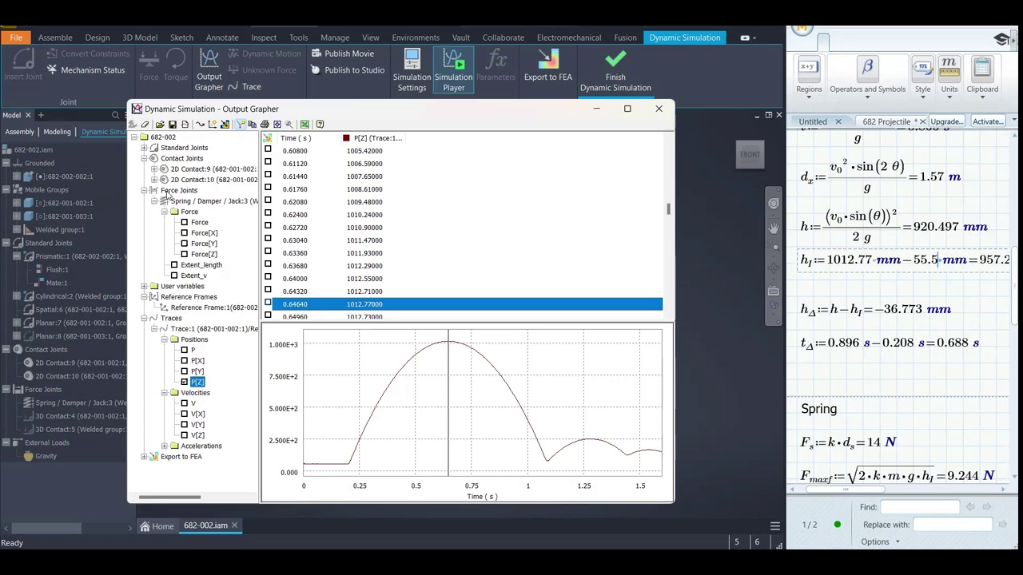
left_click(155, 169)
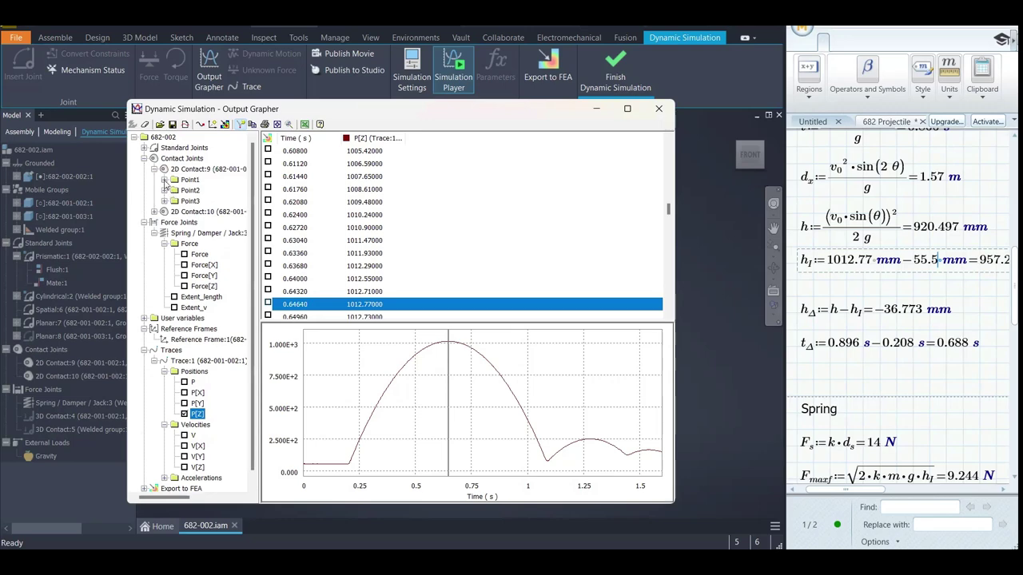
left_click(164, 179)
left_click(184, 201)
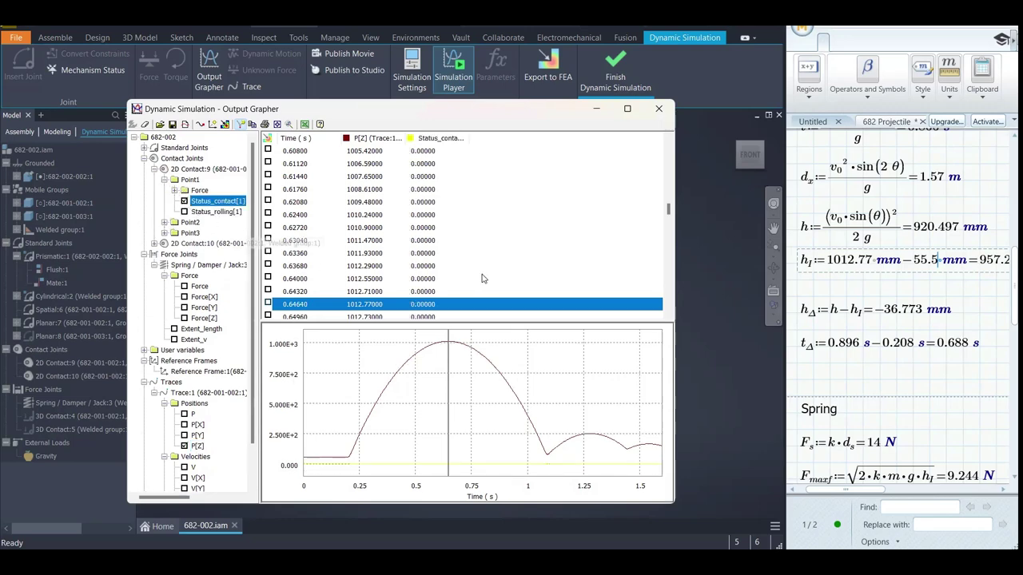
Select the first time step after launch at which the contact status is zero, 0.21440 s
scroll(479, 269, "up", 17)
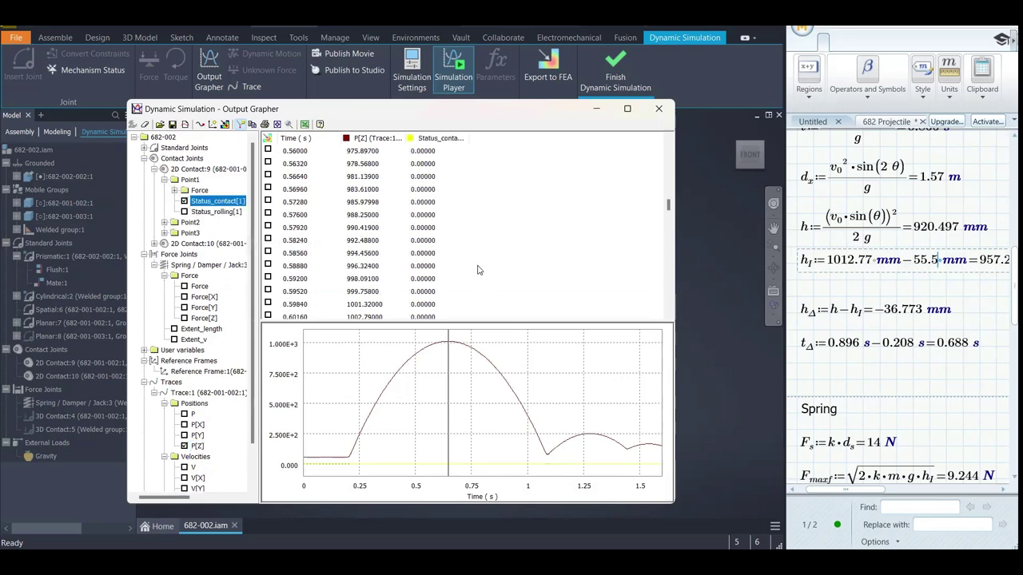
left_click(347, 460)
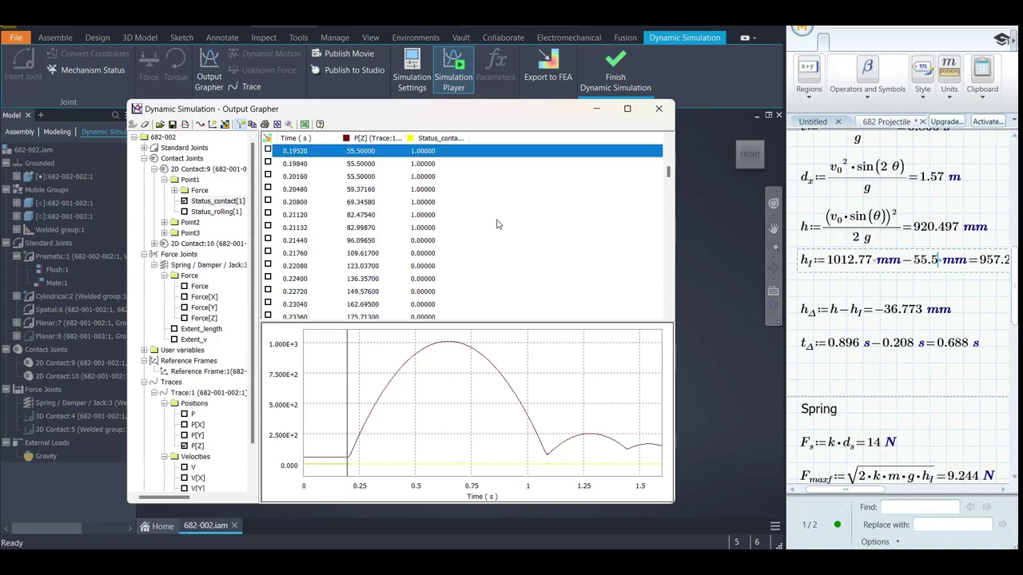
left_click(420, 244)
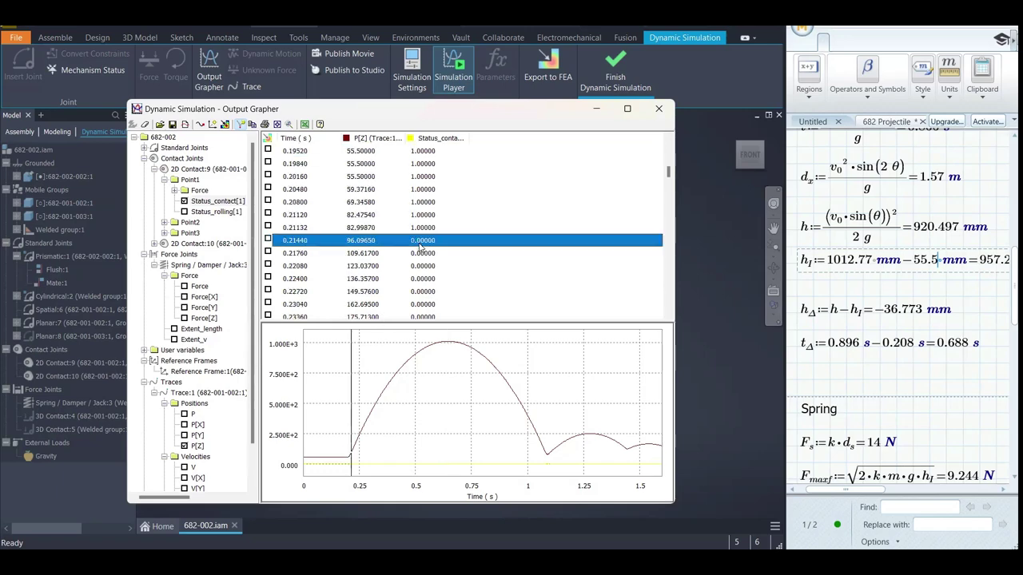
Set the starting height subtracted in the Mathcad hI expression to 96.09 mm
left_click(938, 264)
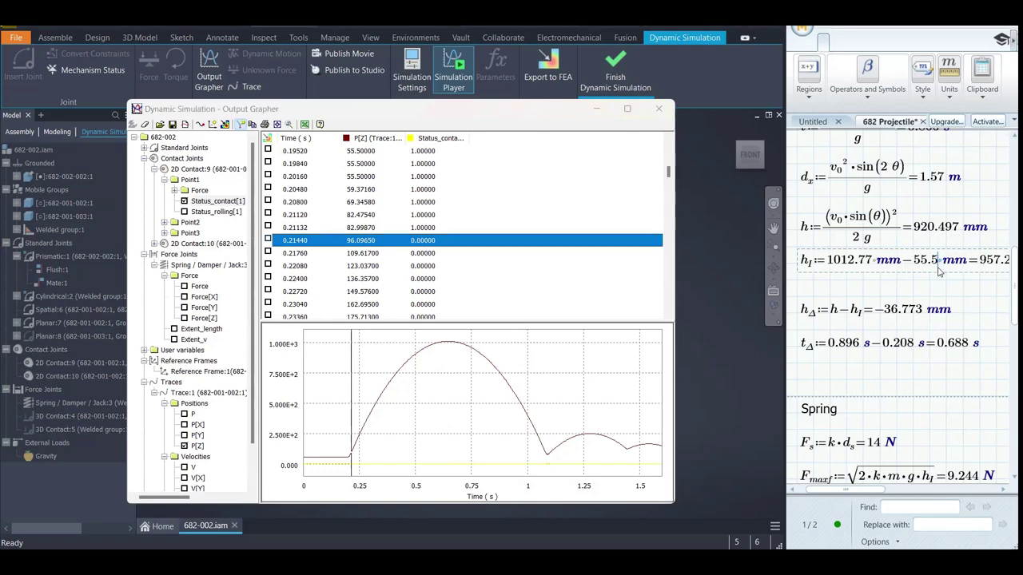
key("BackSpace")
key("BackSpace")
key("BackSpace")
key("BackSpace")
type("96.0")
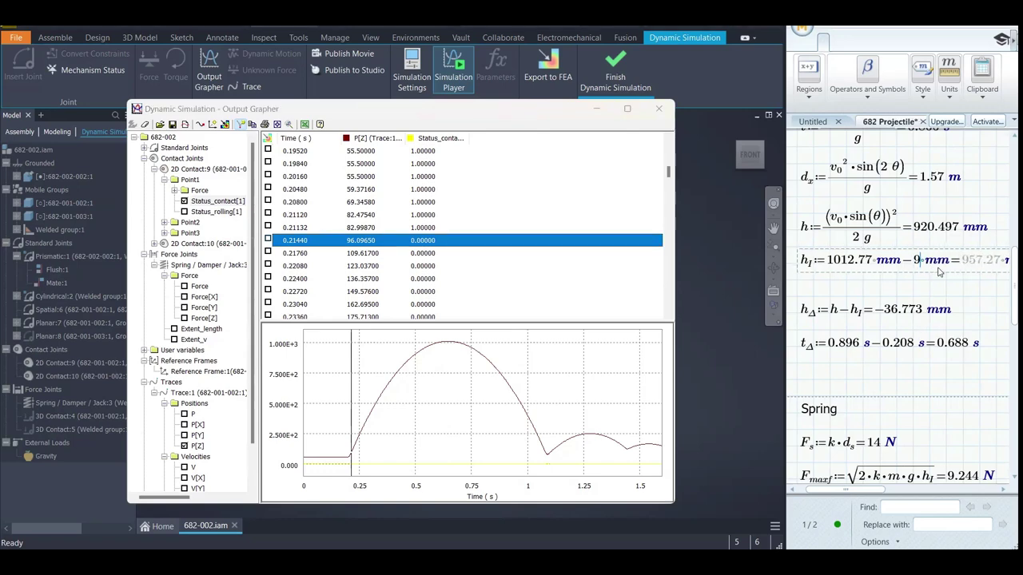
type("9")
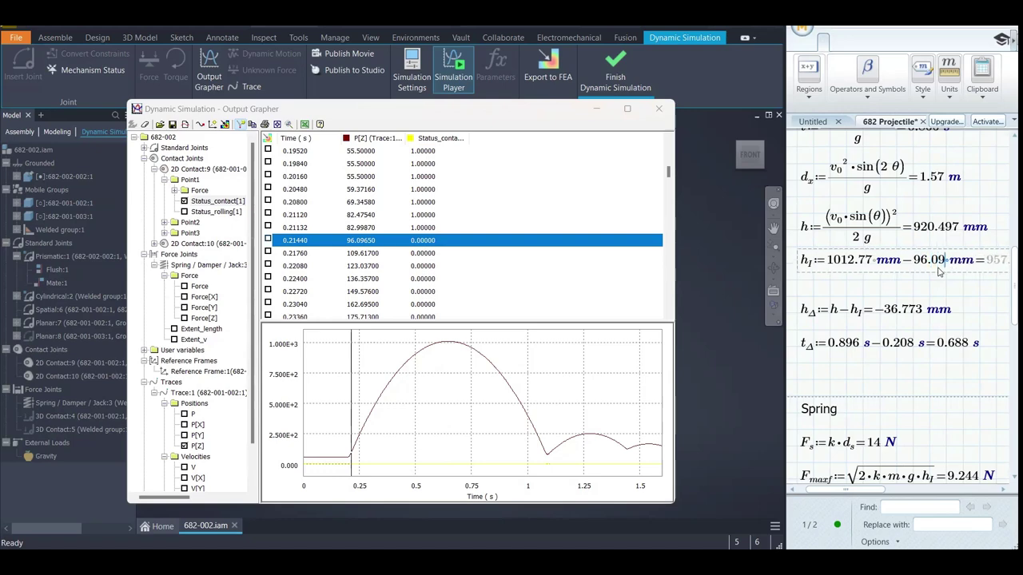
key("Return")
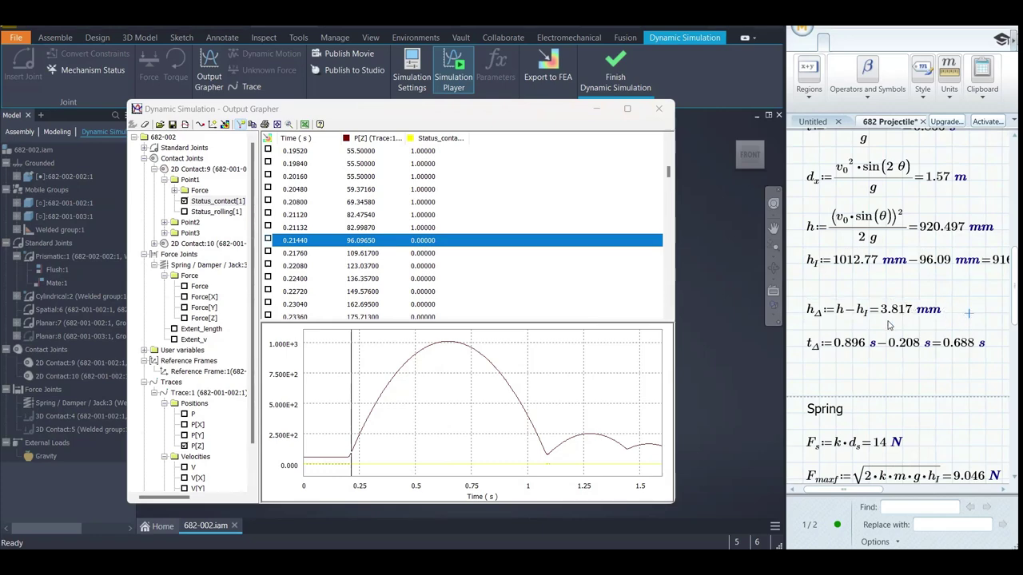
Move the Output Grapher aside and inspect the ball's position above the spring at the selected time step
left_click_drag(496, 108, 80, 169)
scroll(455, 303, "up", 3)
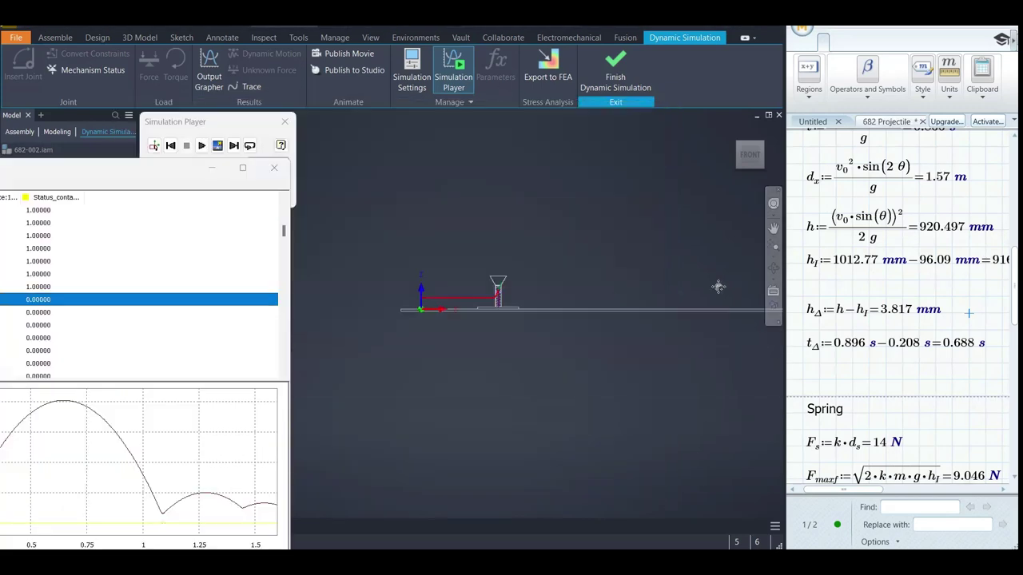
scroll(490, 304, "down", 6)
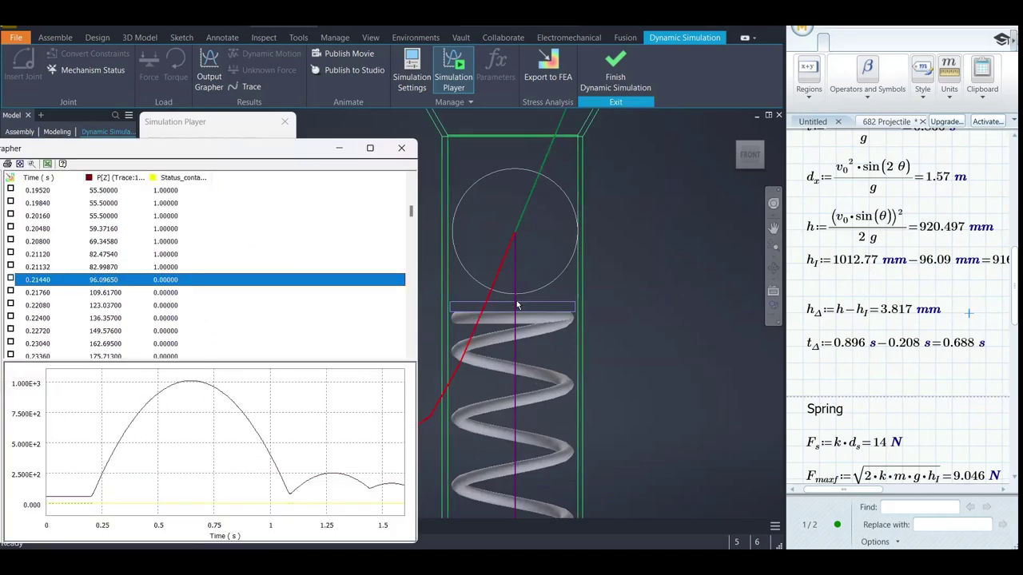
scroll(520, 328, "up", 3)
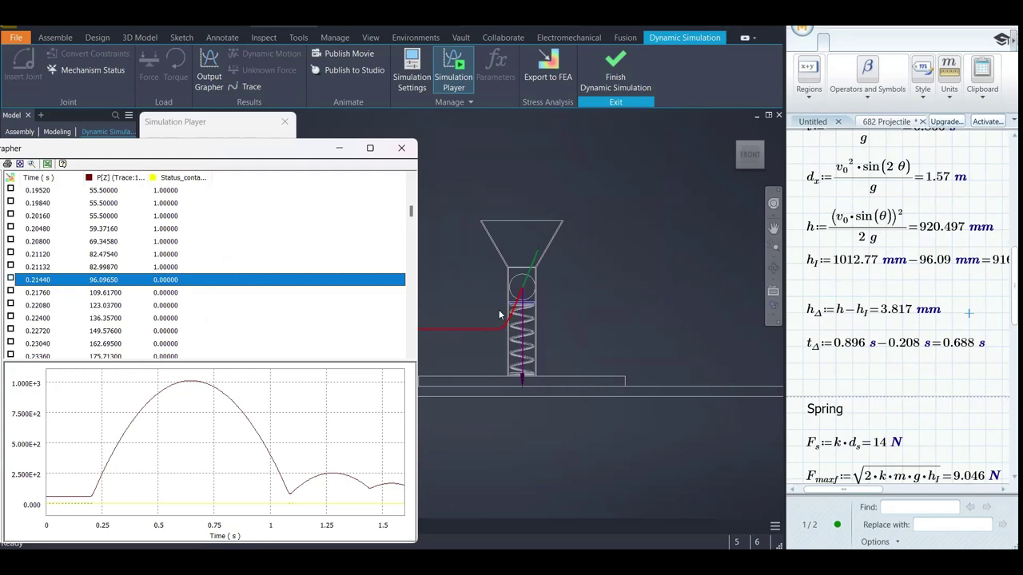
scroll(482, 334, "down", 5)
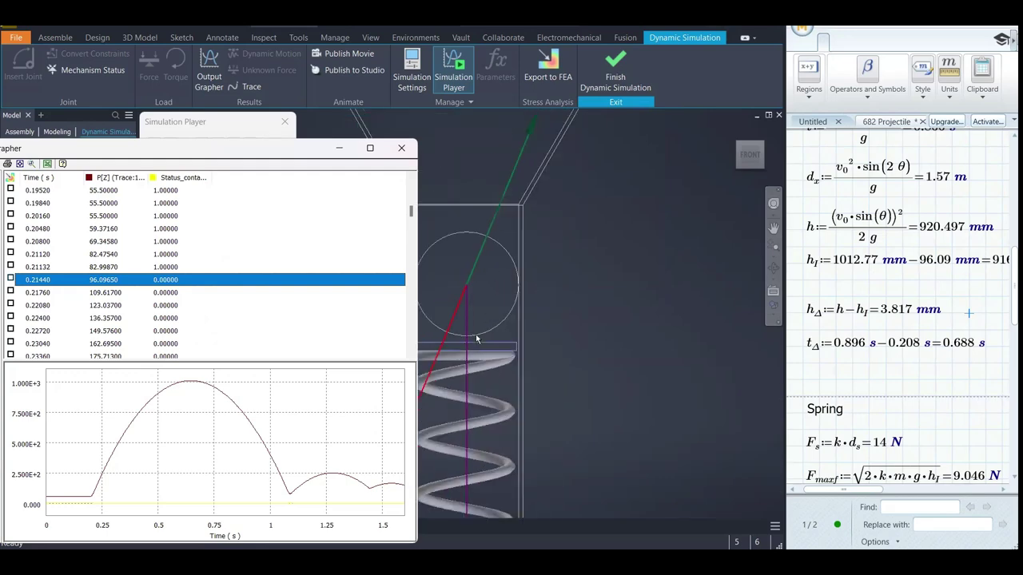
Bring the Output Grapher back over the model and add Trace:1's P[X] position alongside P[Z] and the contact status
scroll(476, 339, "up", 3)
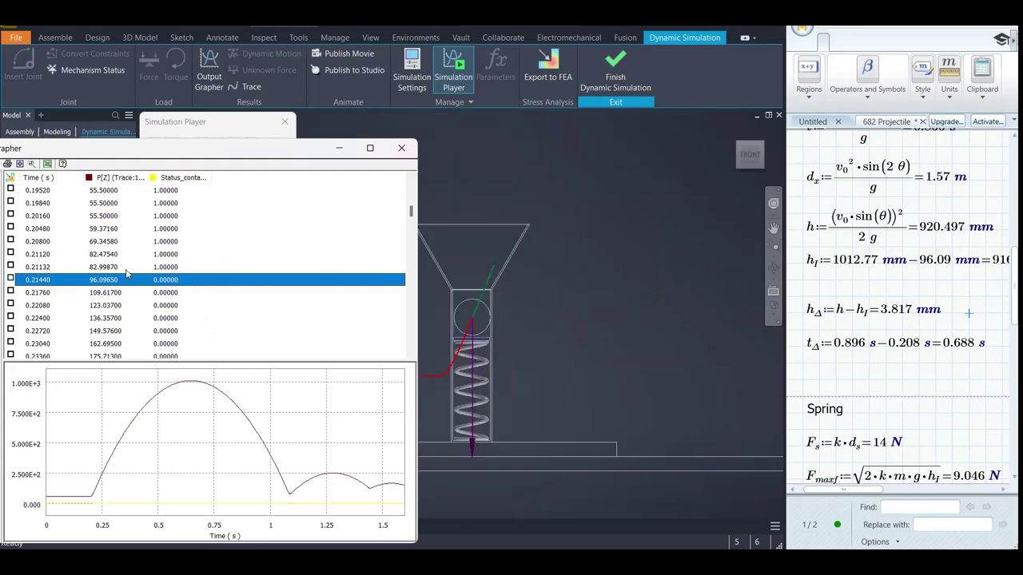
scroll(898, 302, "up", 2)
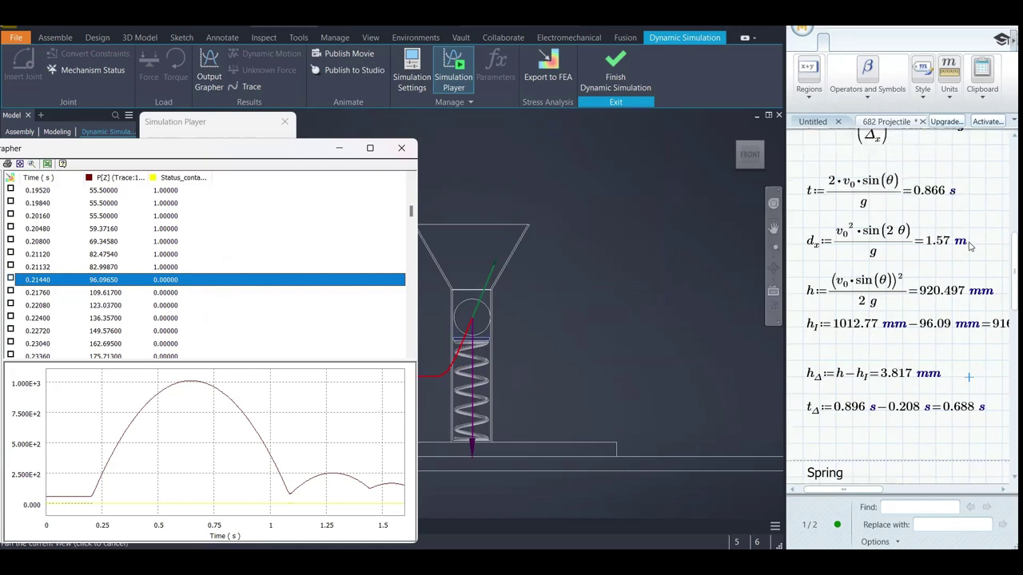
left_click(972, 242)
left_click(971, 242)
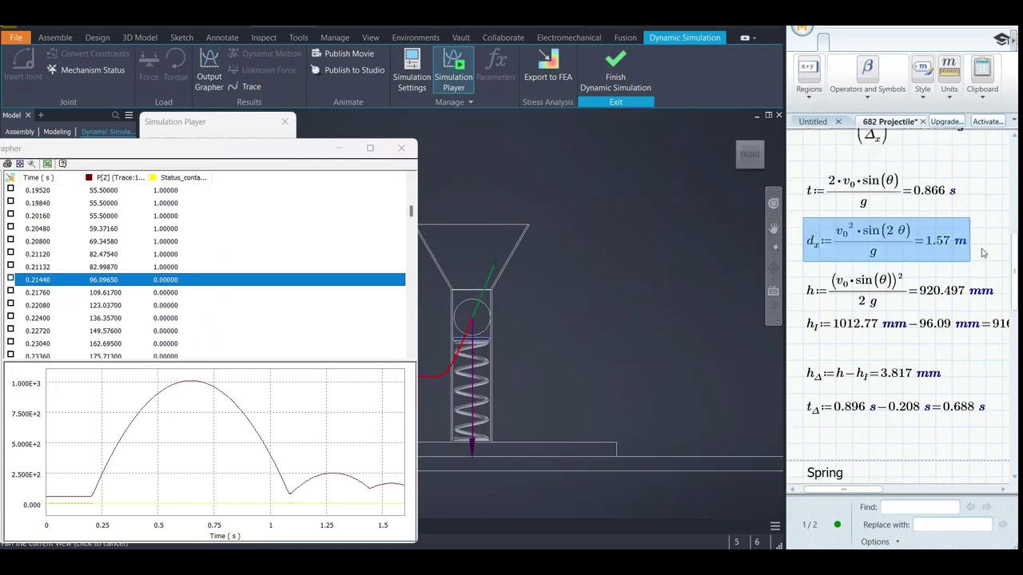
left_click(985, 246)
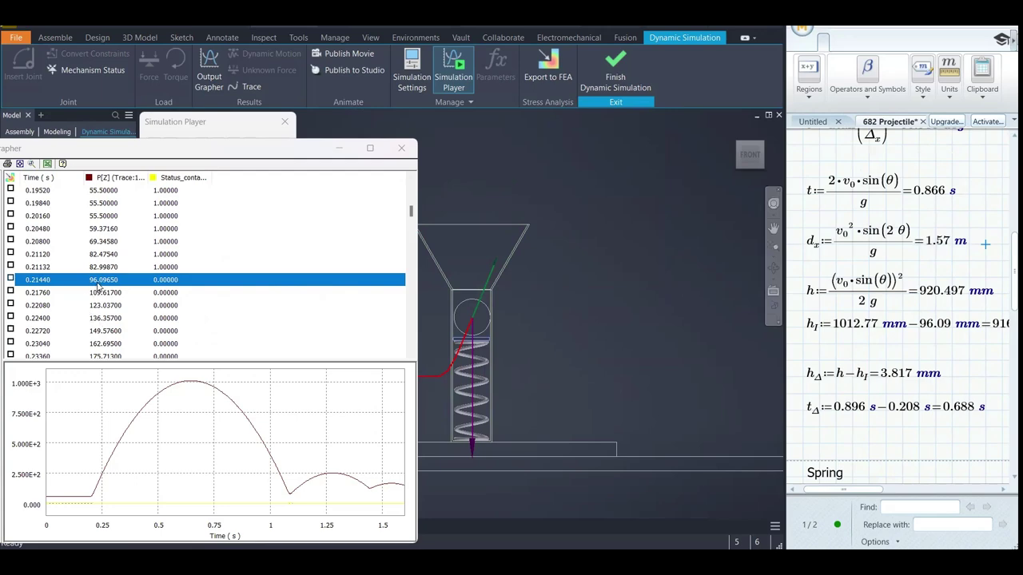
left_click(128, 149)
left_click_drag(128, 149, 324, 125)
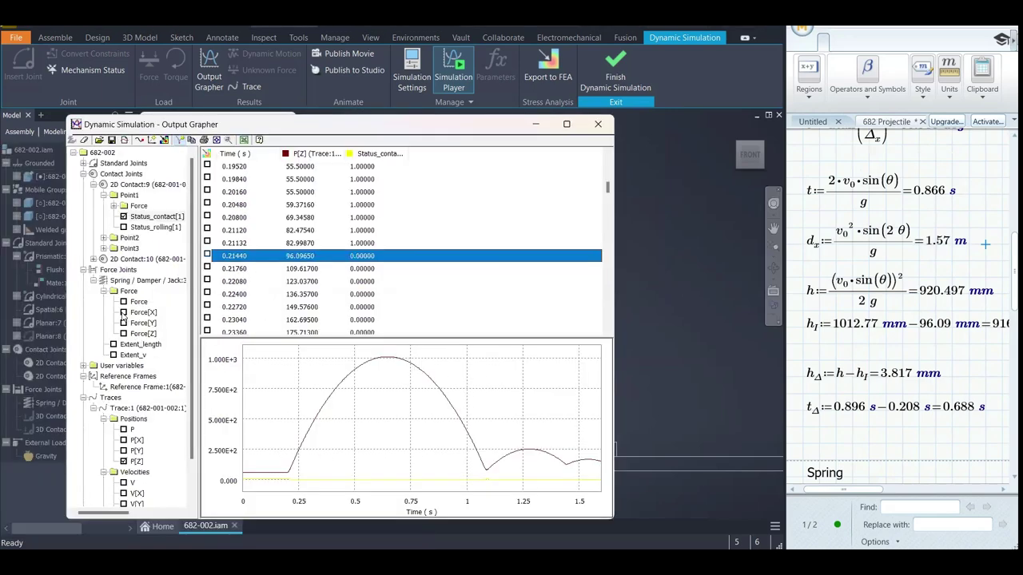
left_click(123, 312)
left_click(123, 313)
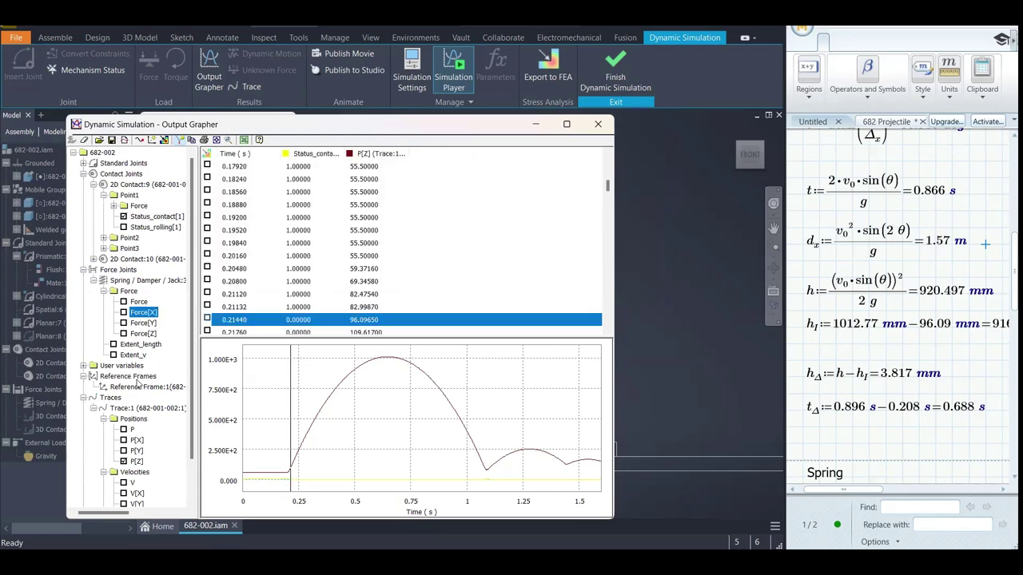
left_click(124, 440)
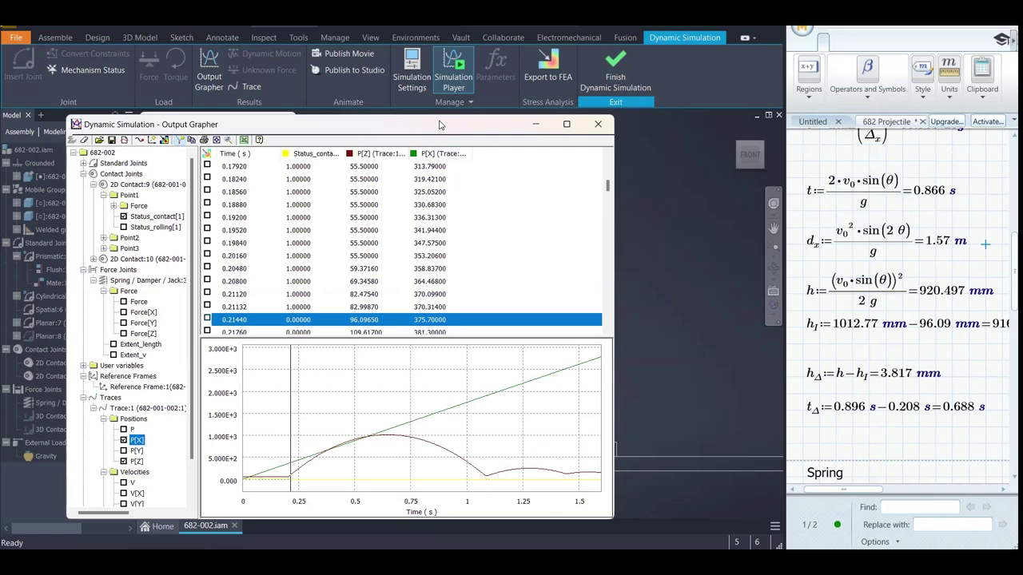
Define x1 as 375.7 mm below the hI expression in the Mathcad worksheet
left_click_drag(439, 126, 378, 105)
scroll(824, 392, "up", 1)
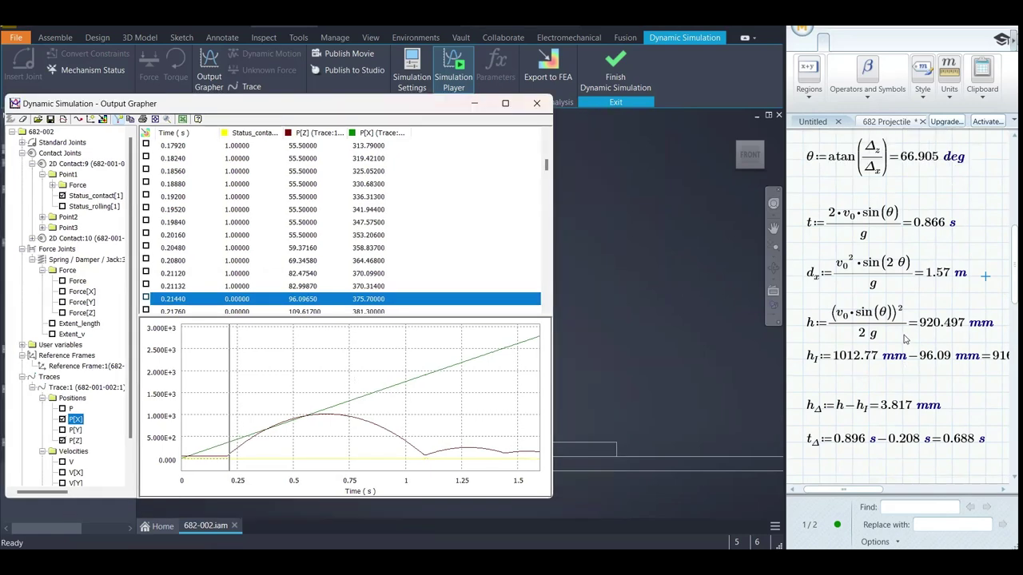
left_click(816, 387)
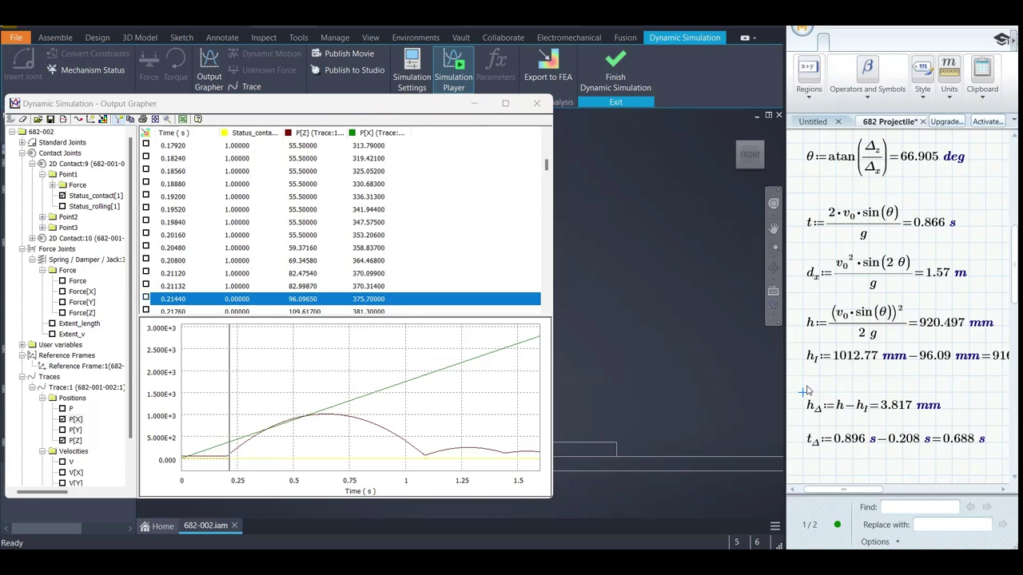
type("1:=96")
key("BackSpace")
key("BackSpace")
type("375.7 mm")
key("Return")
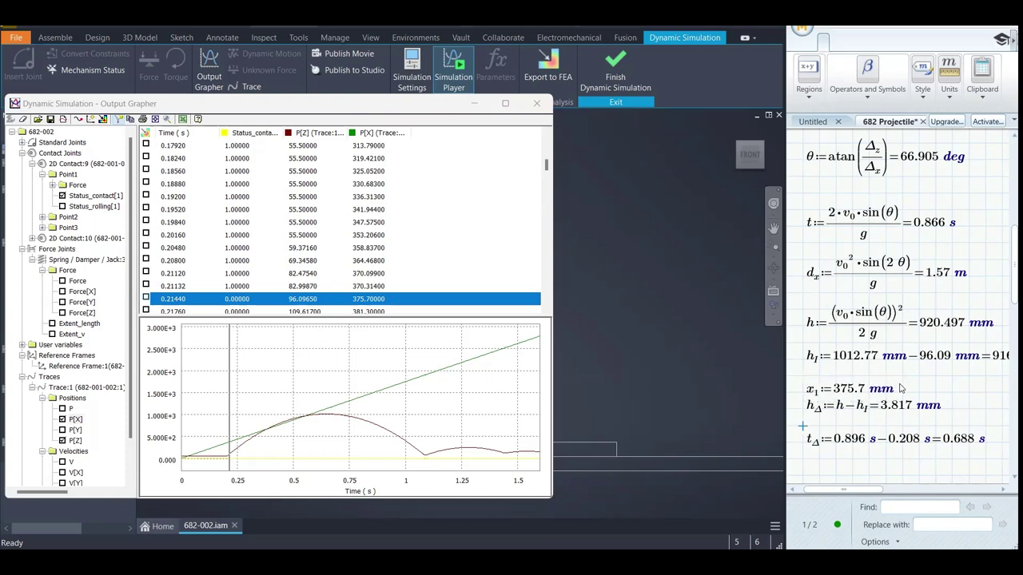
scroll(915, 390, "down", 1)
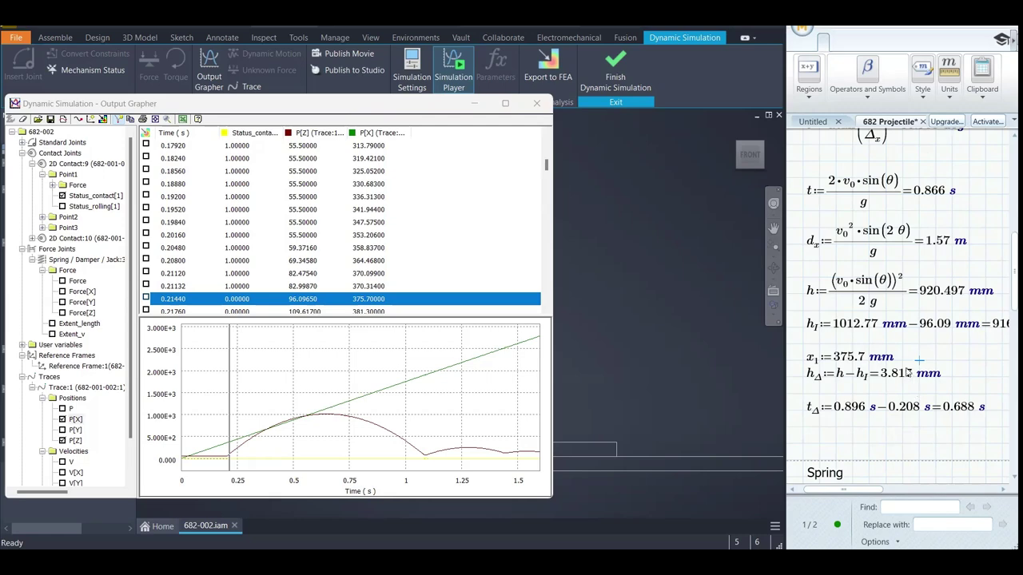
left_click(906, 364)
Select the landing time step at which the contact status first turns nonzero after the flight, 1.07917 s
left_click(418, 447)
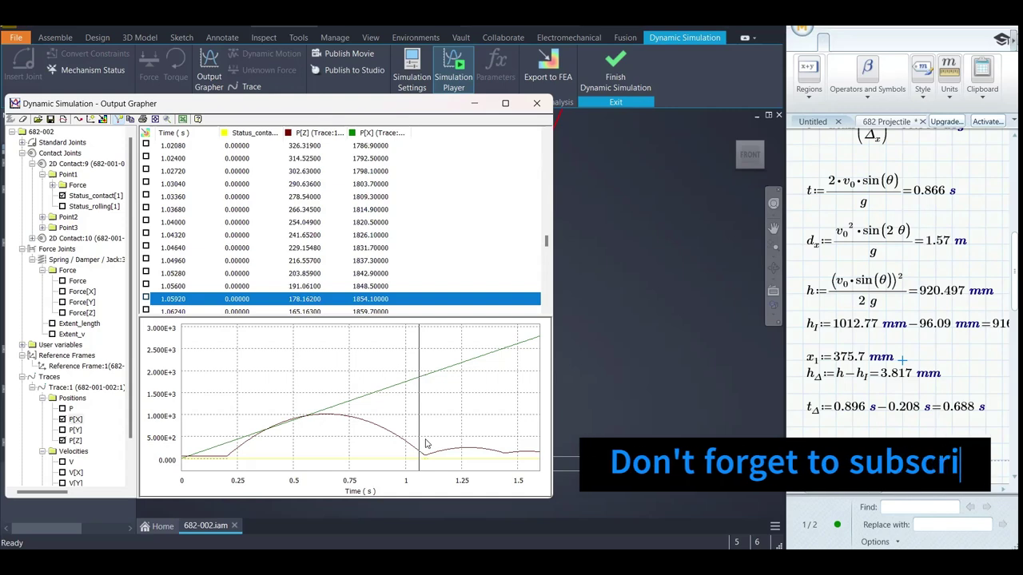
left_click(426, 444)
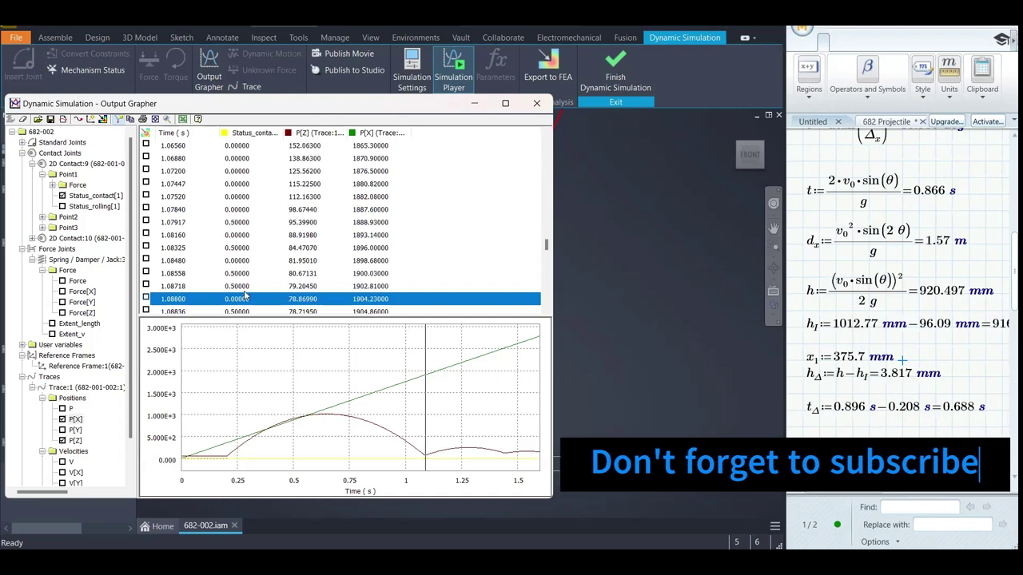
left_click(281, 223)
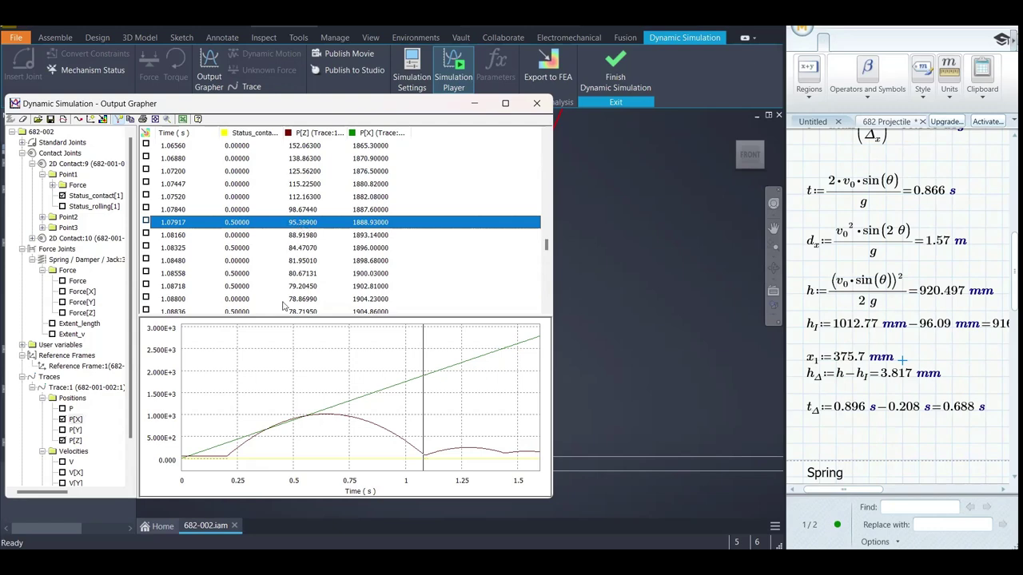
Recheck the launch positions by comparing the 0.21132 s and 0.21440 s time steps in the Output Grapher
left_click(225, 439)
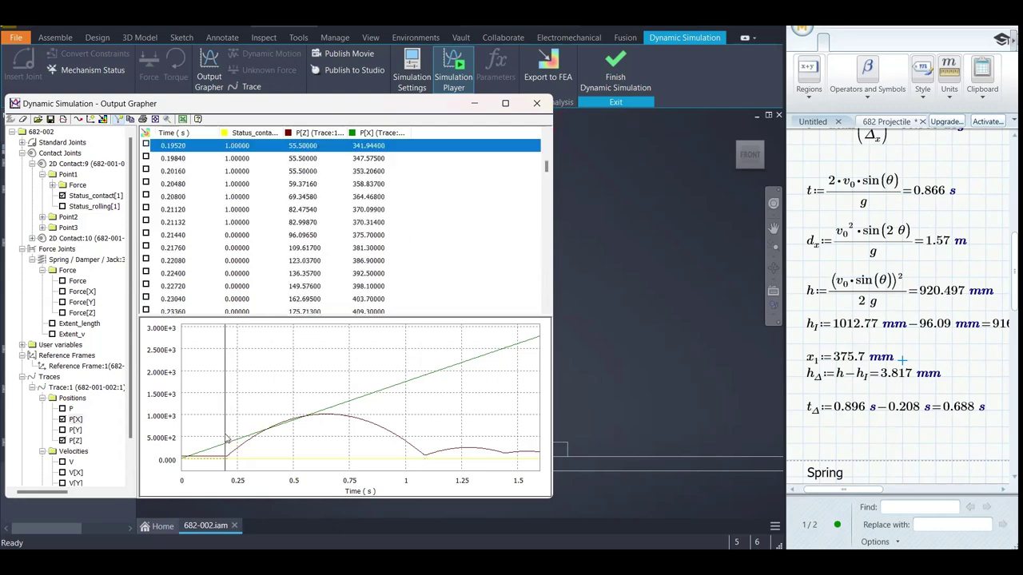
left_click(250, 223)
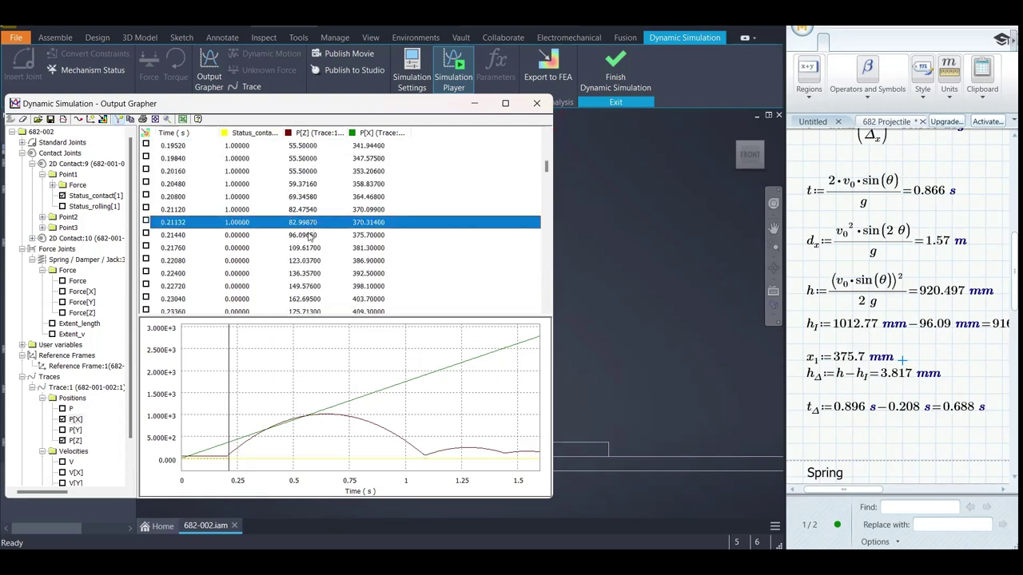
left_click(304, 223)
left_click(306, 237)
left_click(302, 227)
left_click(305, 237)
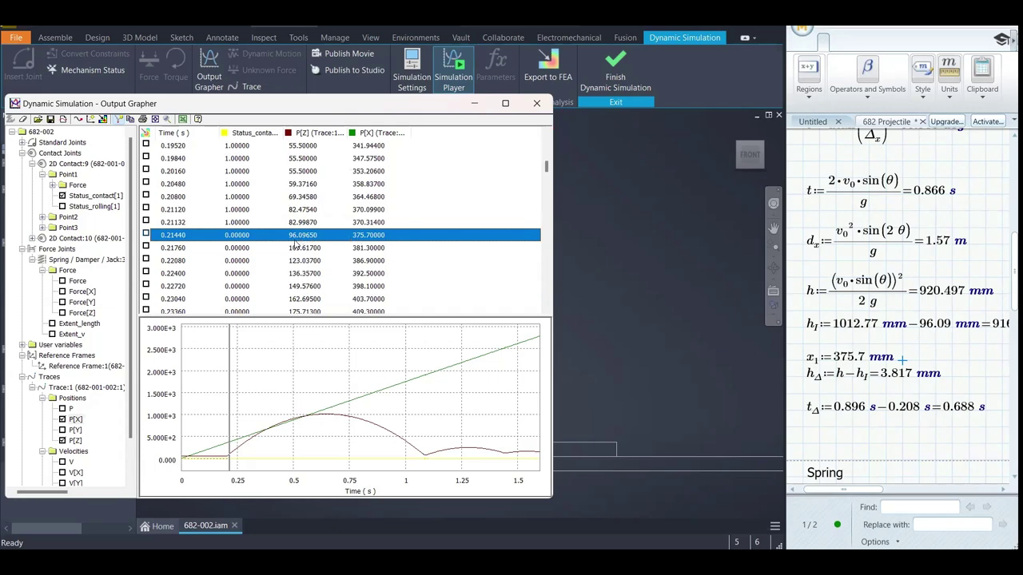
Reselect the 1.07917 s landing step and define x2 as 1888.9 mm below x1 in the worksheet
left_click(418, 442)
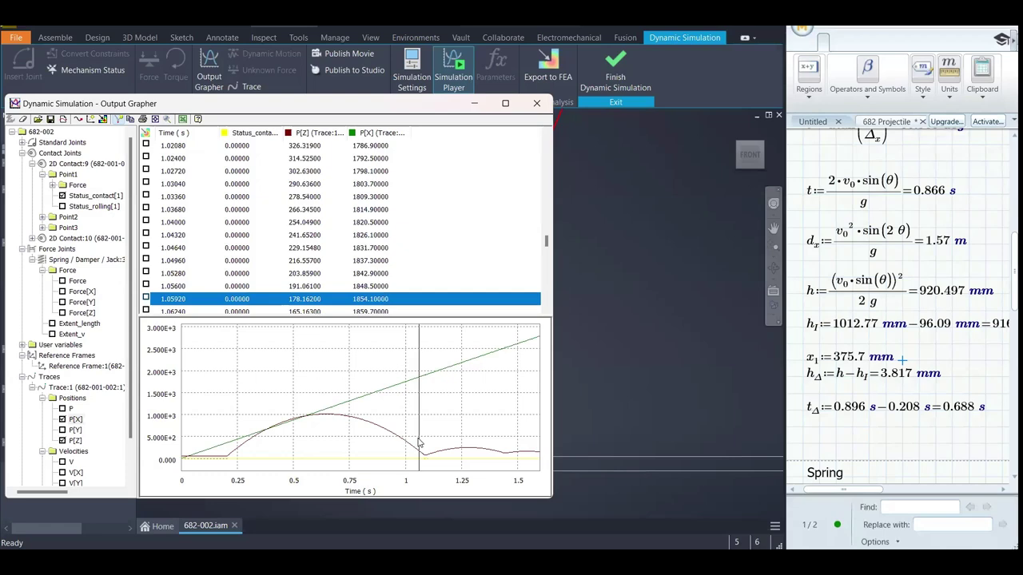
left_click(242, 290)
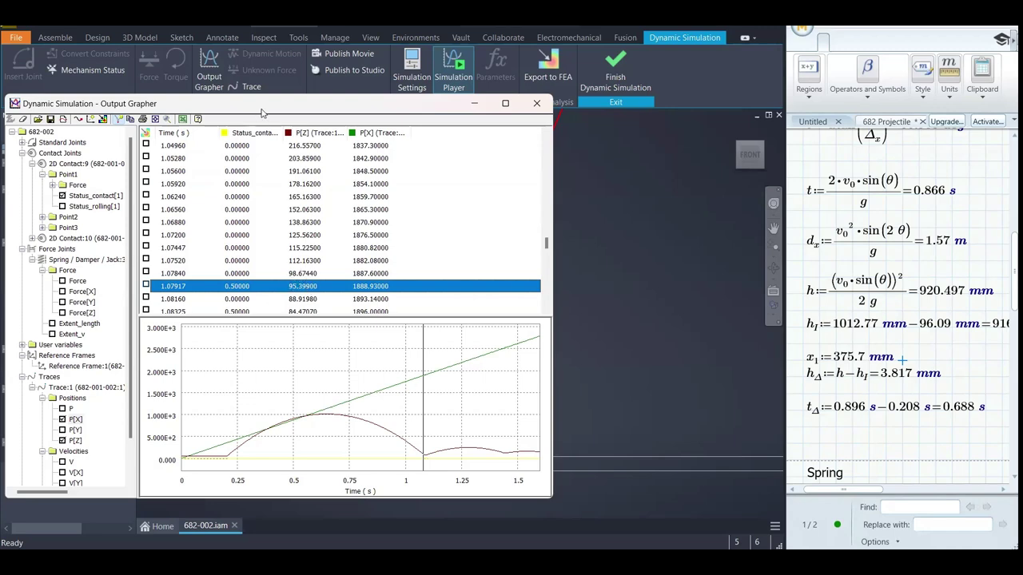
left_click(941, 364)
key("Return")
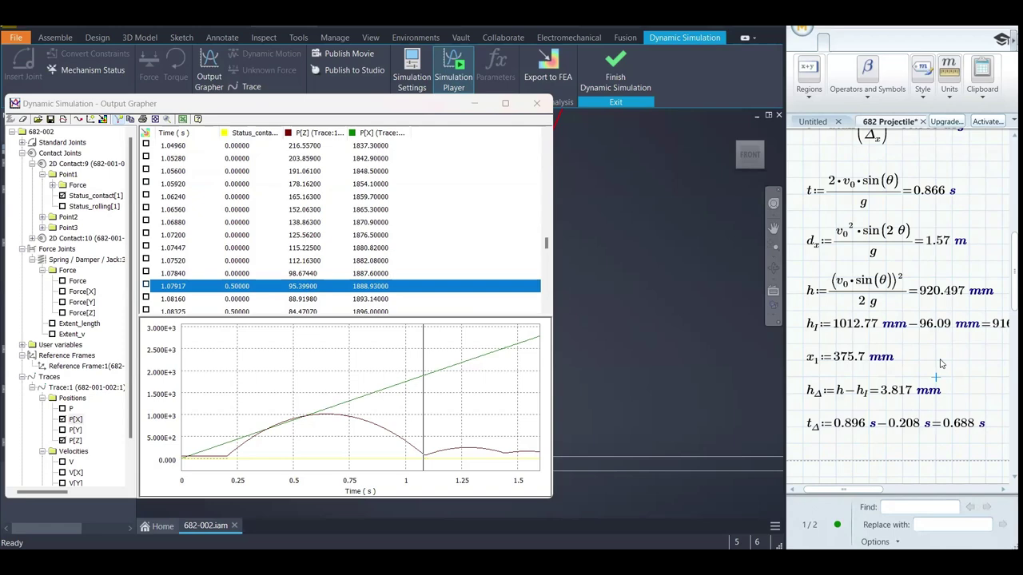
key("Return")
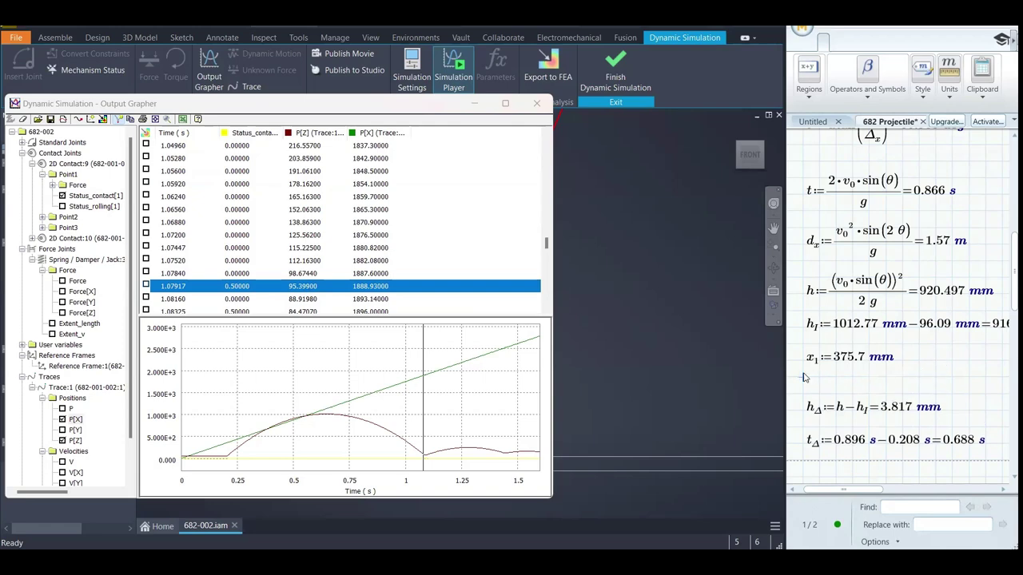
type("x.2")
type(":=")
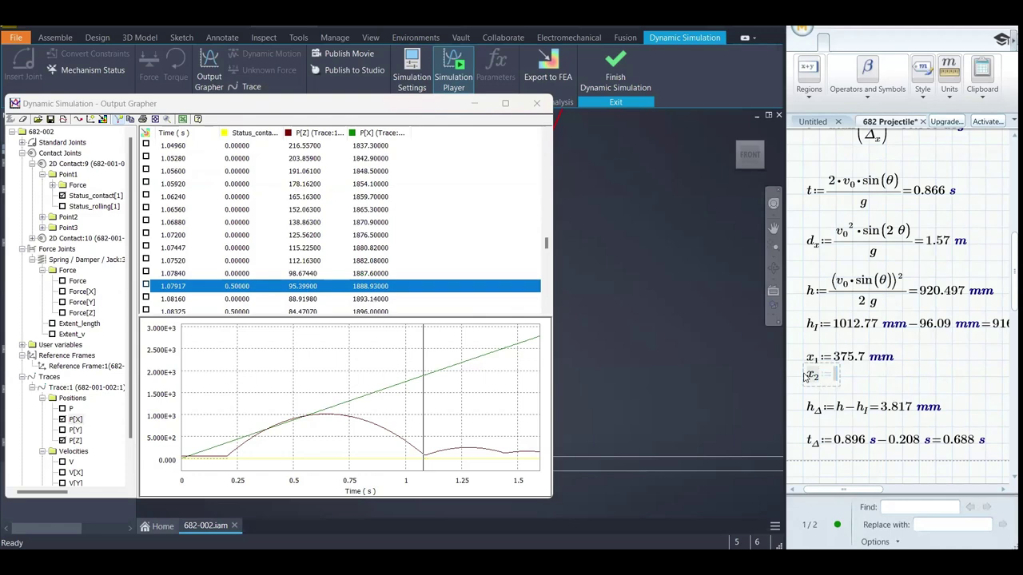
key("BackSpace")
type("1888.")
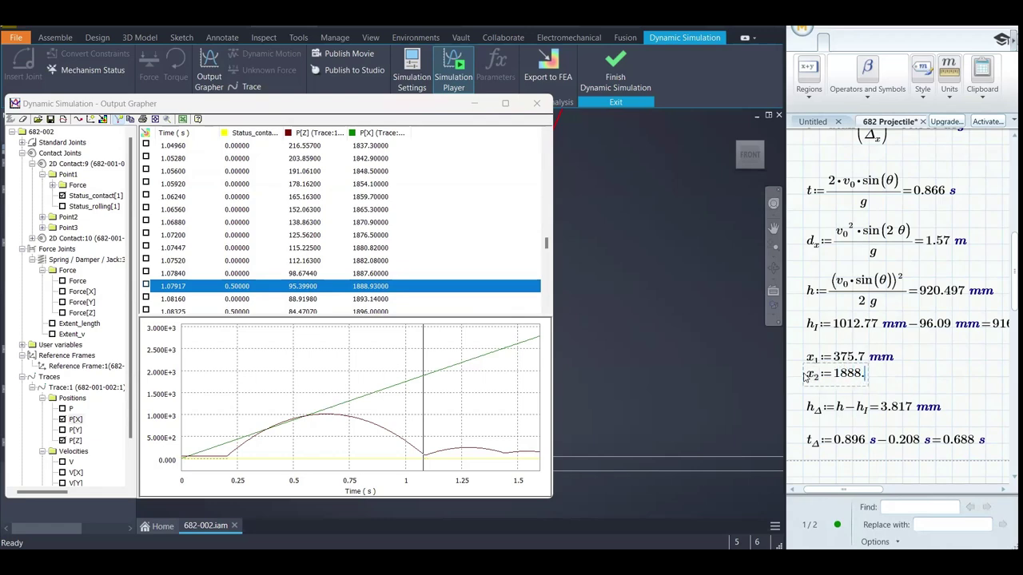
type("9 mm")
key("Return")
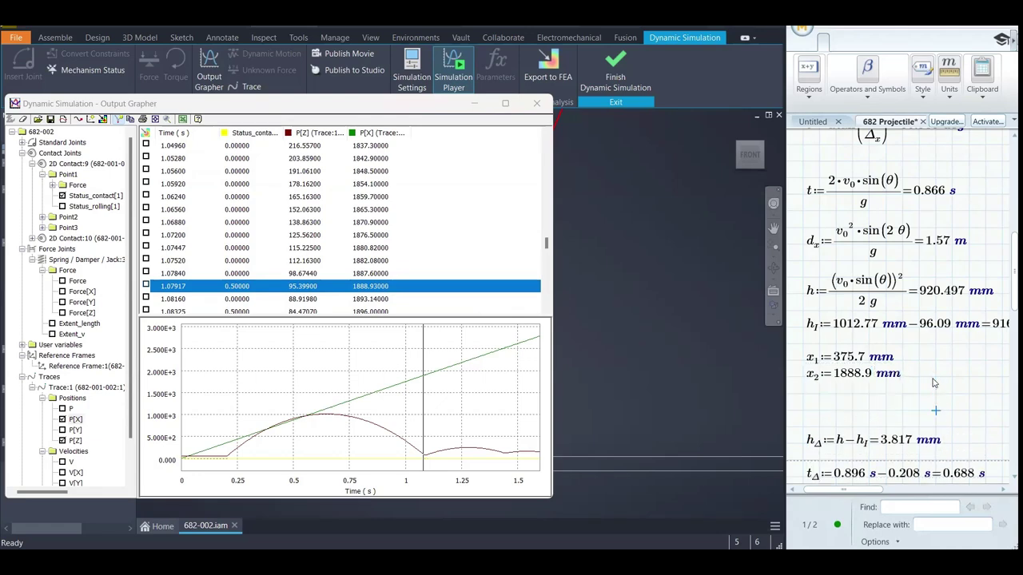
Evaluate the simulated horizontal travel as x2 − x1 below the two position definitions
left_click(808, 412)
key("Return")
type("X-")
key("BackSpace")
key("BackSpace")
type("x")
type(".2-")
type("x")
type(".1")
type("=1.513 m")
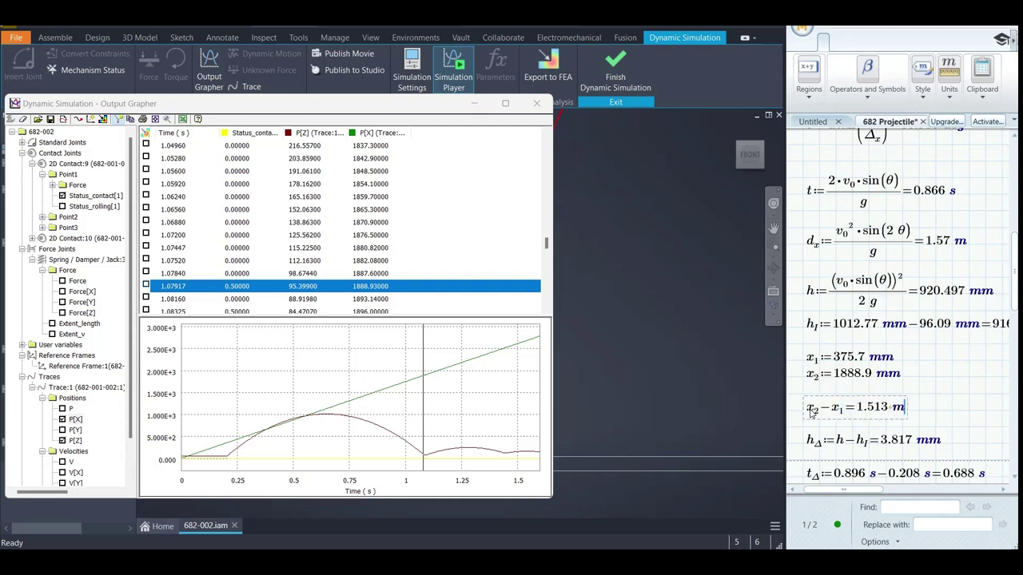
Compare the simulated travel x2 − x1 with the calculated distance dx in the worksheet
left_click(938, 411)
left_click(876, 412)
left_click(918, 417)
left_click(919, 411)
left_click_drag(911, 393, 916, 401)
mouse_move(927, 250)
left_mouse_down()
mouse_move(970, 253)
mouse_move(970, 232)
mouse_move(932, 225)
mouse_move(931, 257)
left_mouse_up()
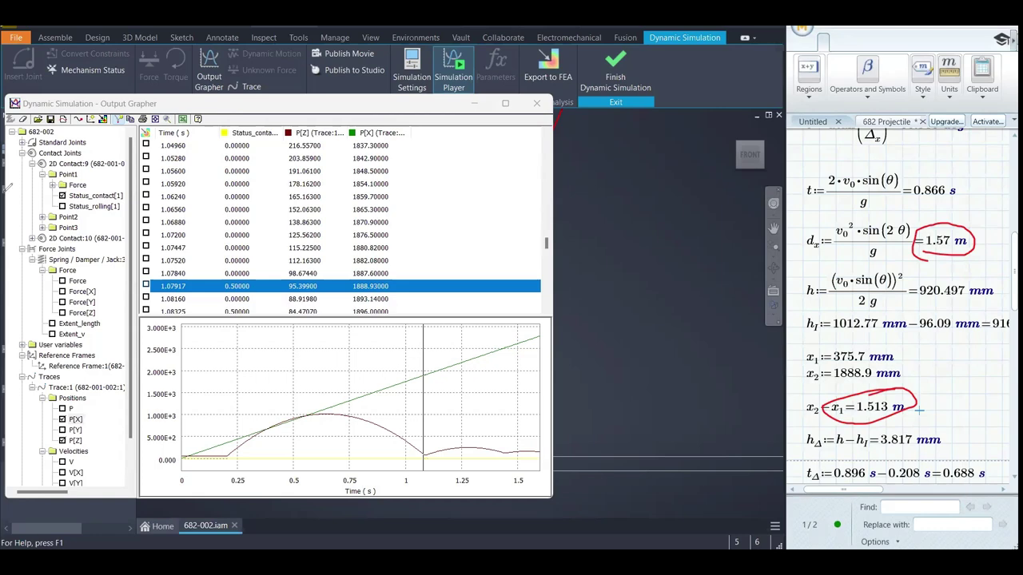
key("e")
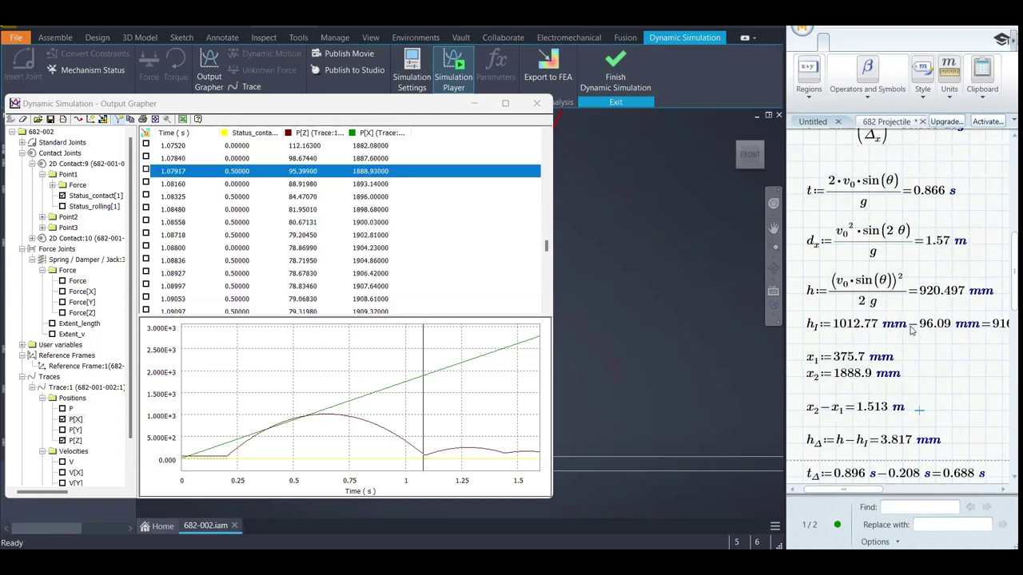
Review the height difference, time difference and spring force results in the Mathcad worksheet
scroll(909, 331, "down", 2)
scroll(908, 336, "down", 3)
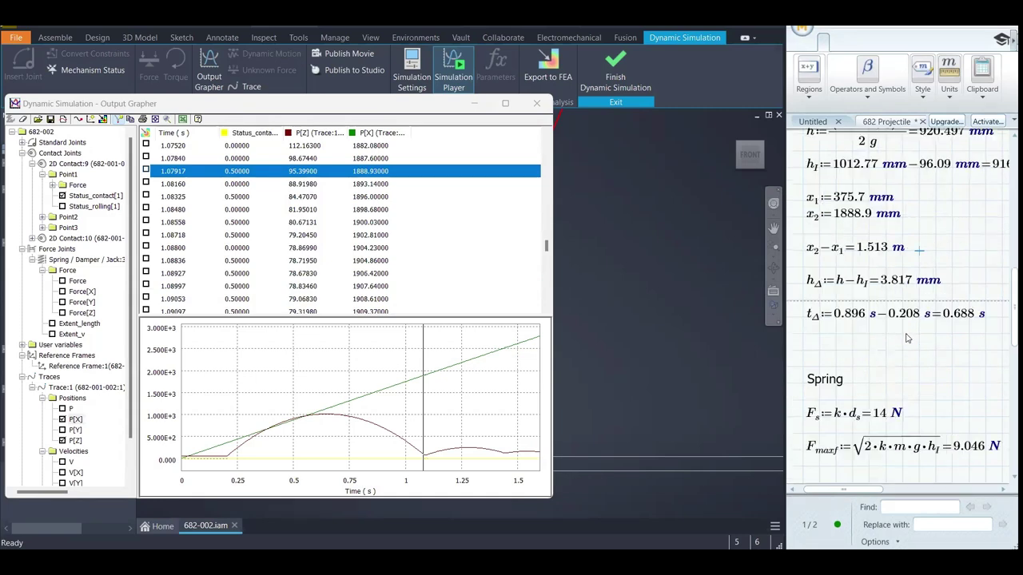
scroll(907, 341, "down", 2)
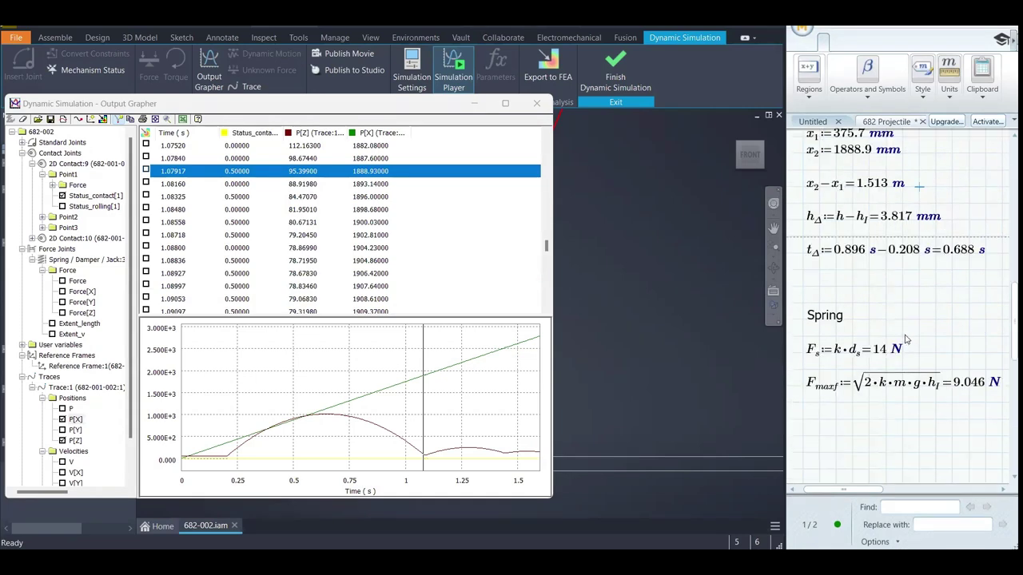
scroll(884, 314, "up", 2)
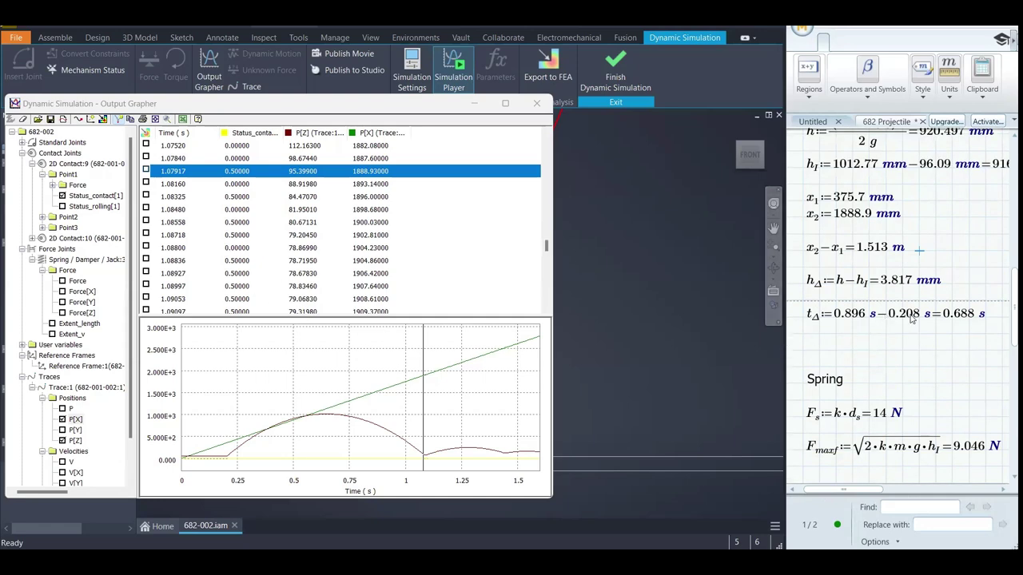
scroll(909, 306, "down", 1)
scroll(909, 306, "up", 8)
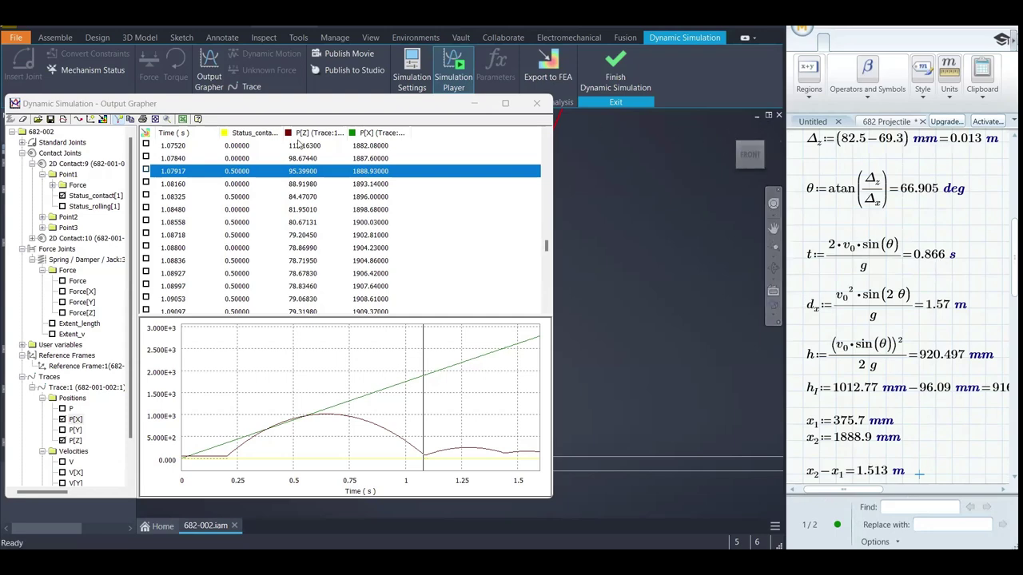
Close the Output Grapher and show the projectile's whole trajectory in an angled 3D view
left_click(308, 105)
left_click_drag(308, 105, 684, 75)
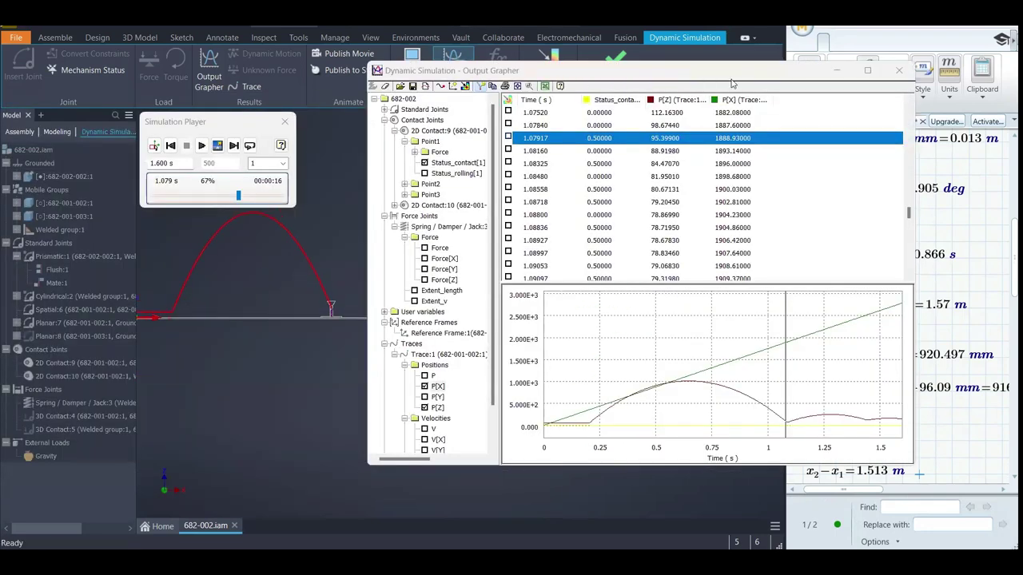
left_click(899, 72)
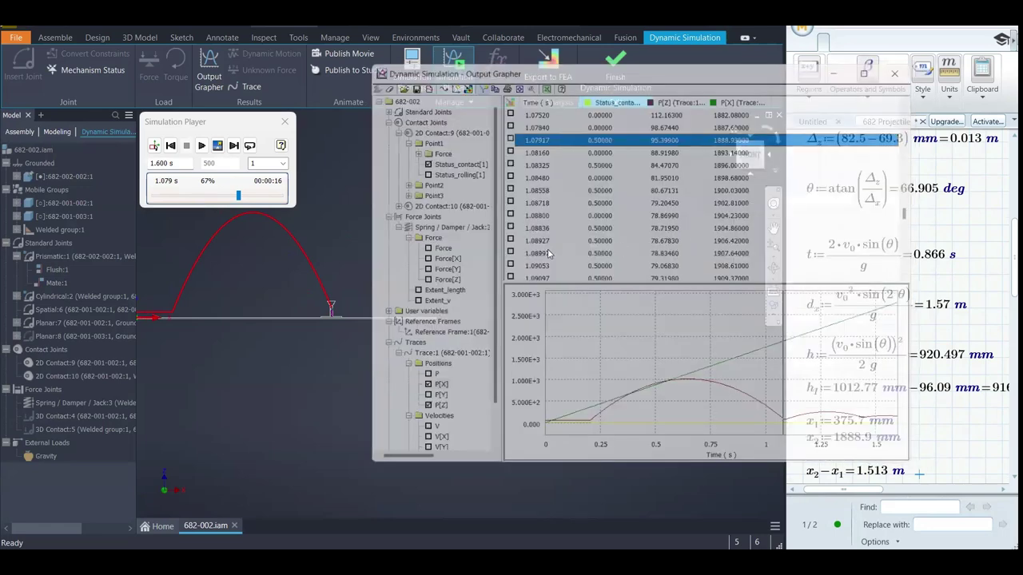
scroll(446, 296, "down", 3)
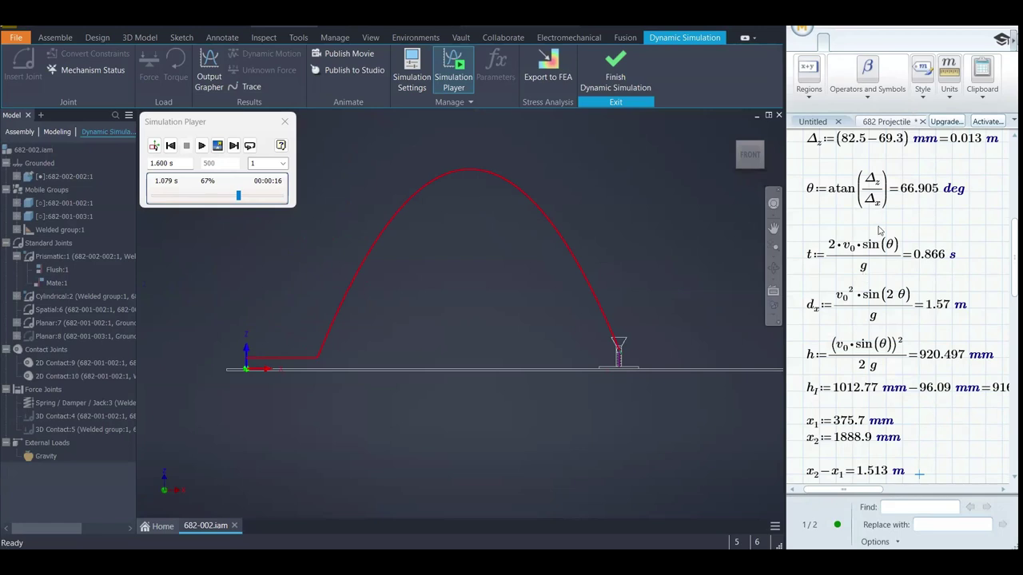
mouse_move(536, 333)
middle_mouse_down("shift")
mouse_move(506, 325)
mouse_move(544, 334)
mouse_move(530, 340)
middle_mouse_up("shift")
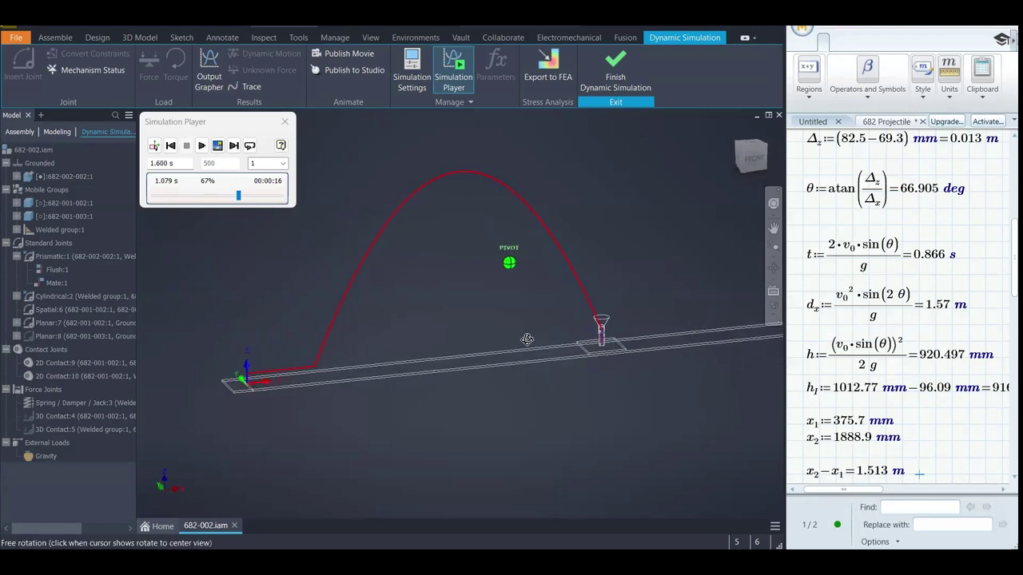
Rewind the simulation to the start, play it through once and replay it in a continuous loop
left_click(170, 146)
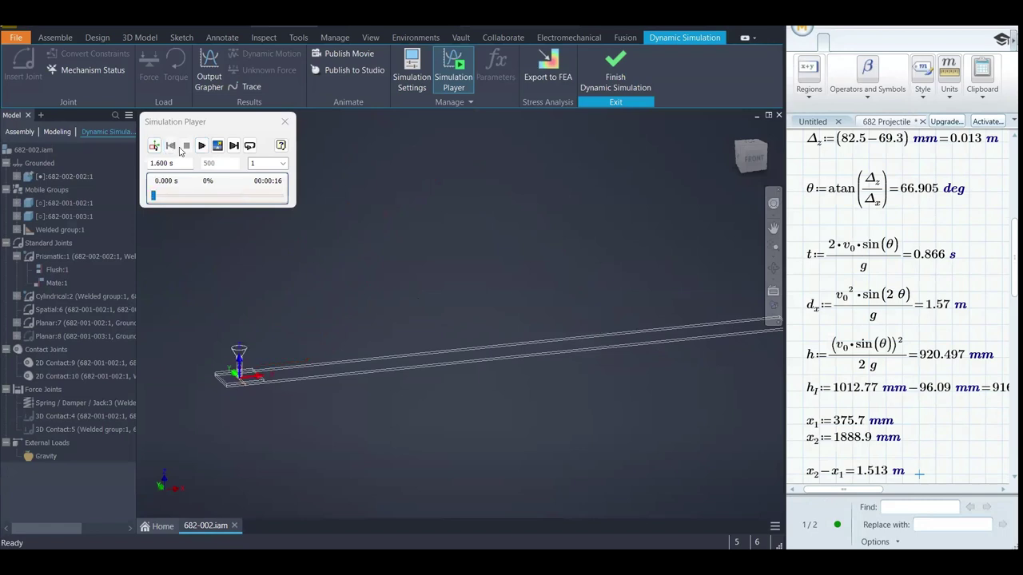
left_click(202, 147)
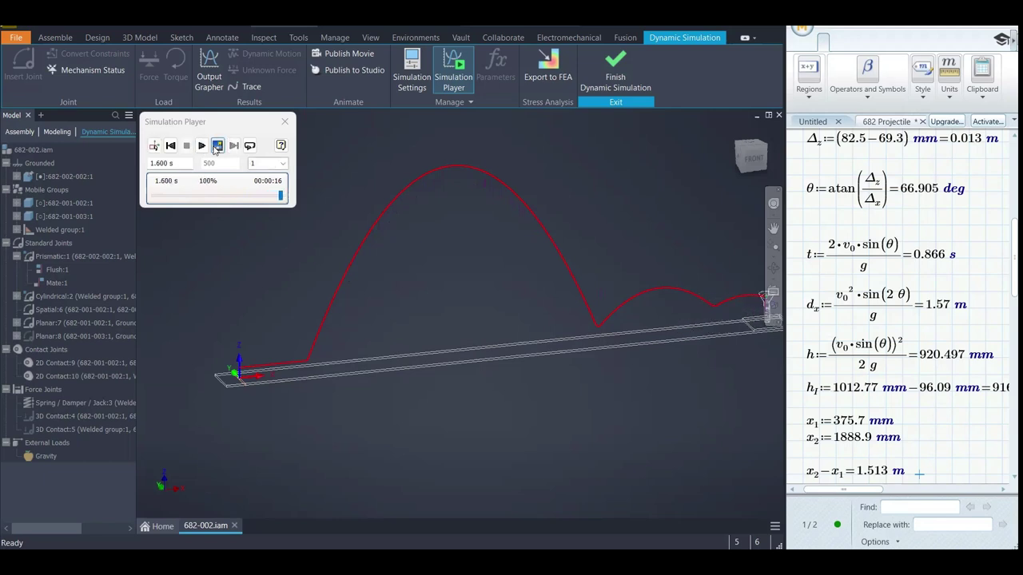
left_click(249, 145)
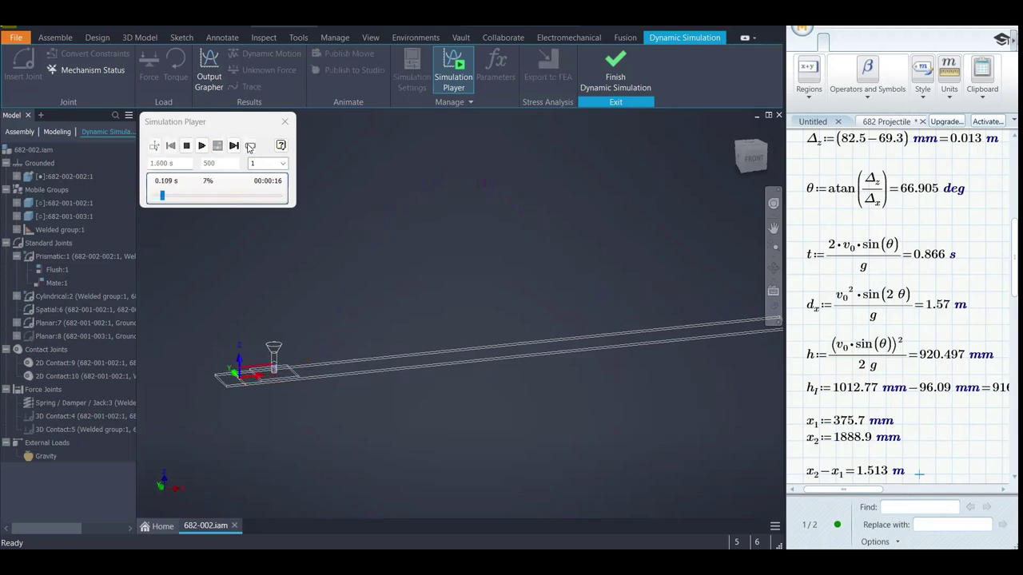